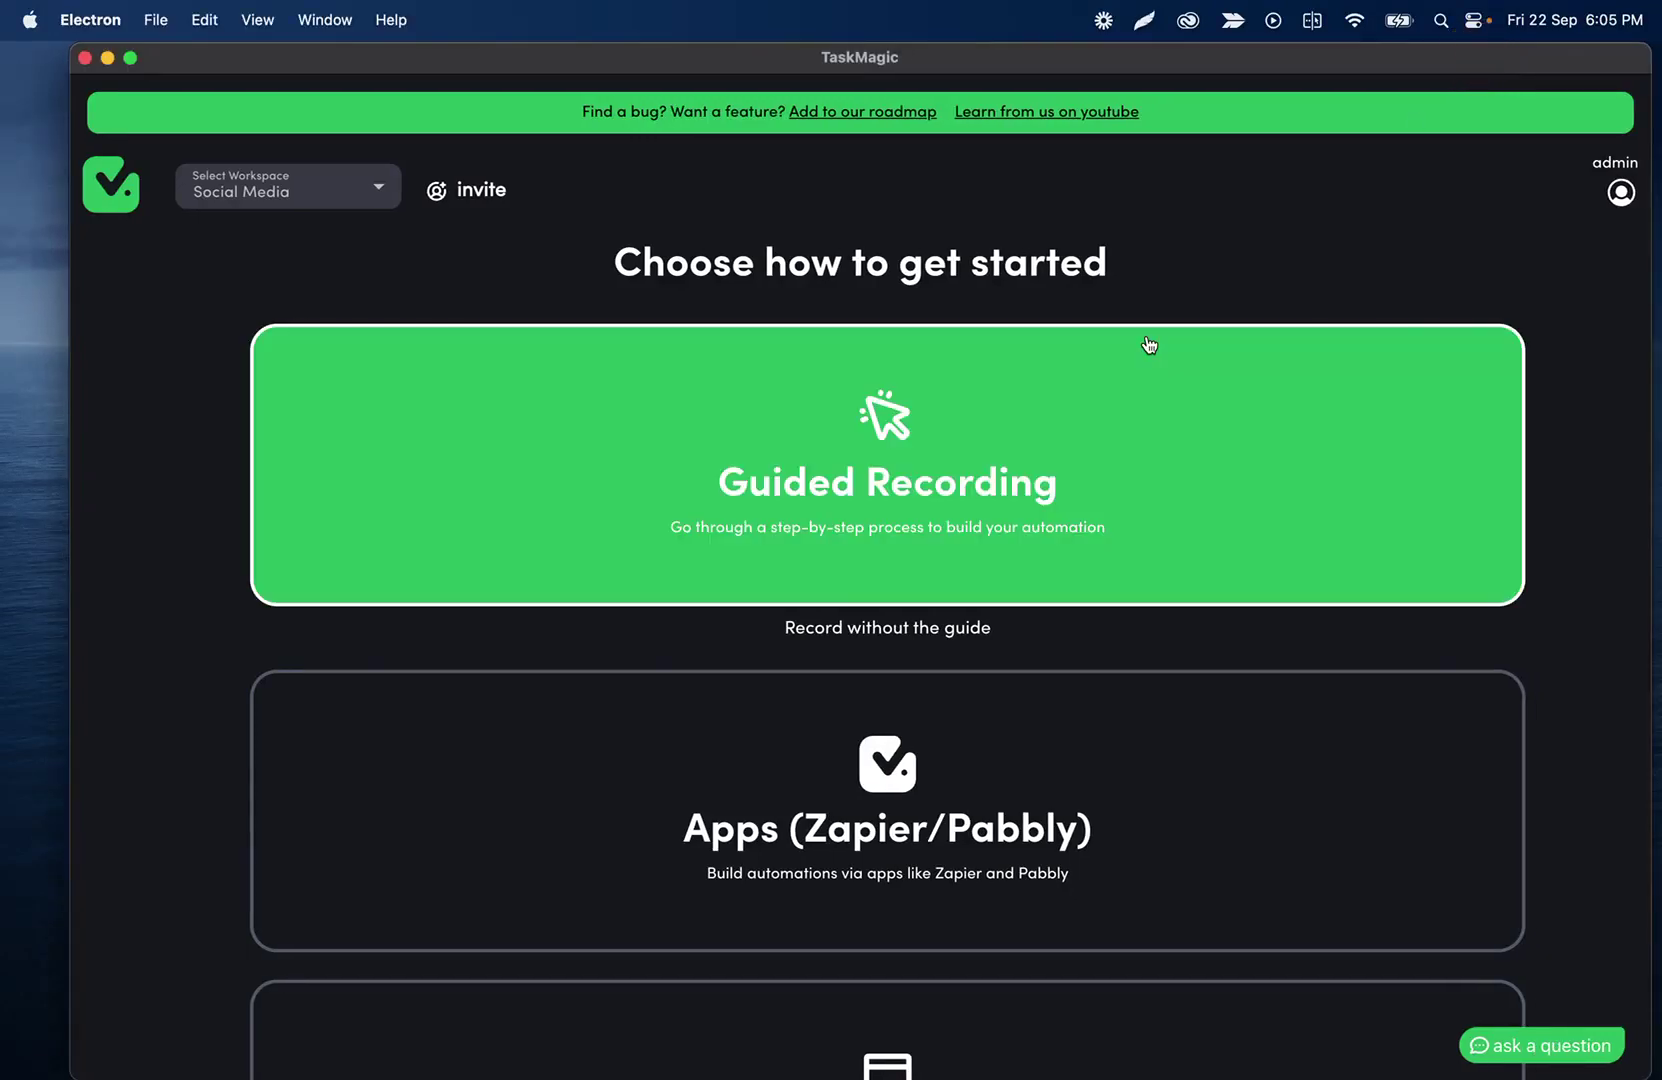
- Start a guided recording and move the recorder panel to the top-left
click(872, 466)
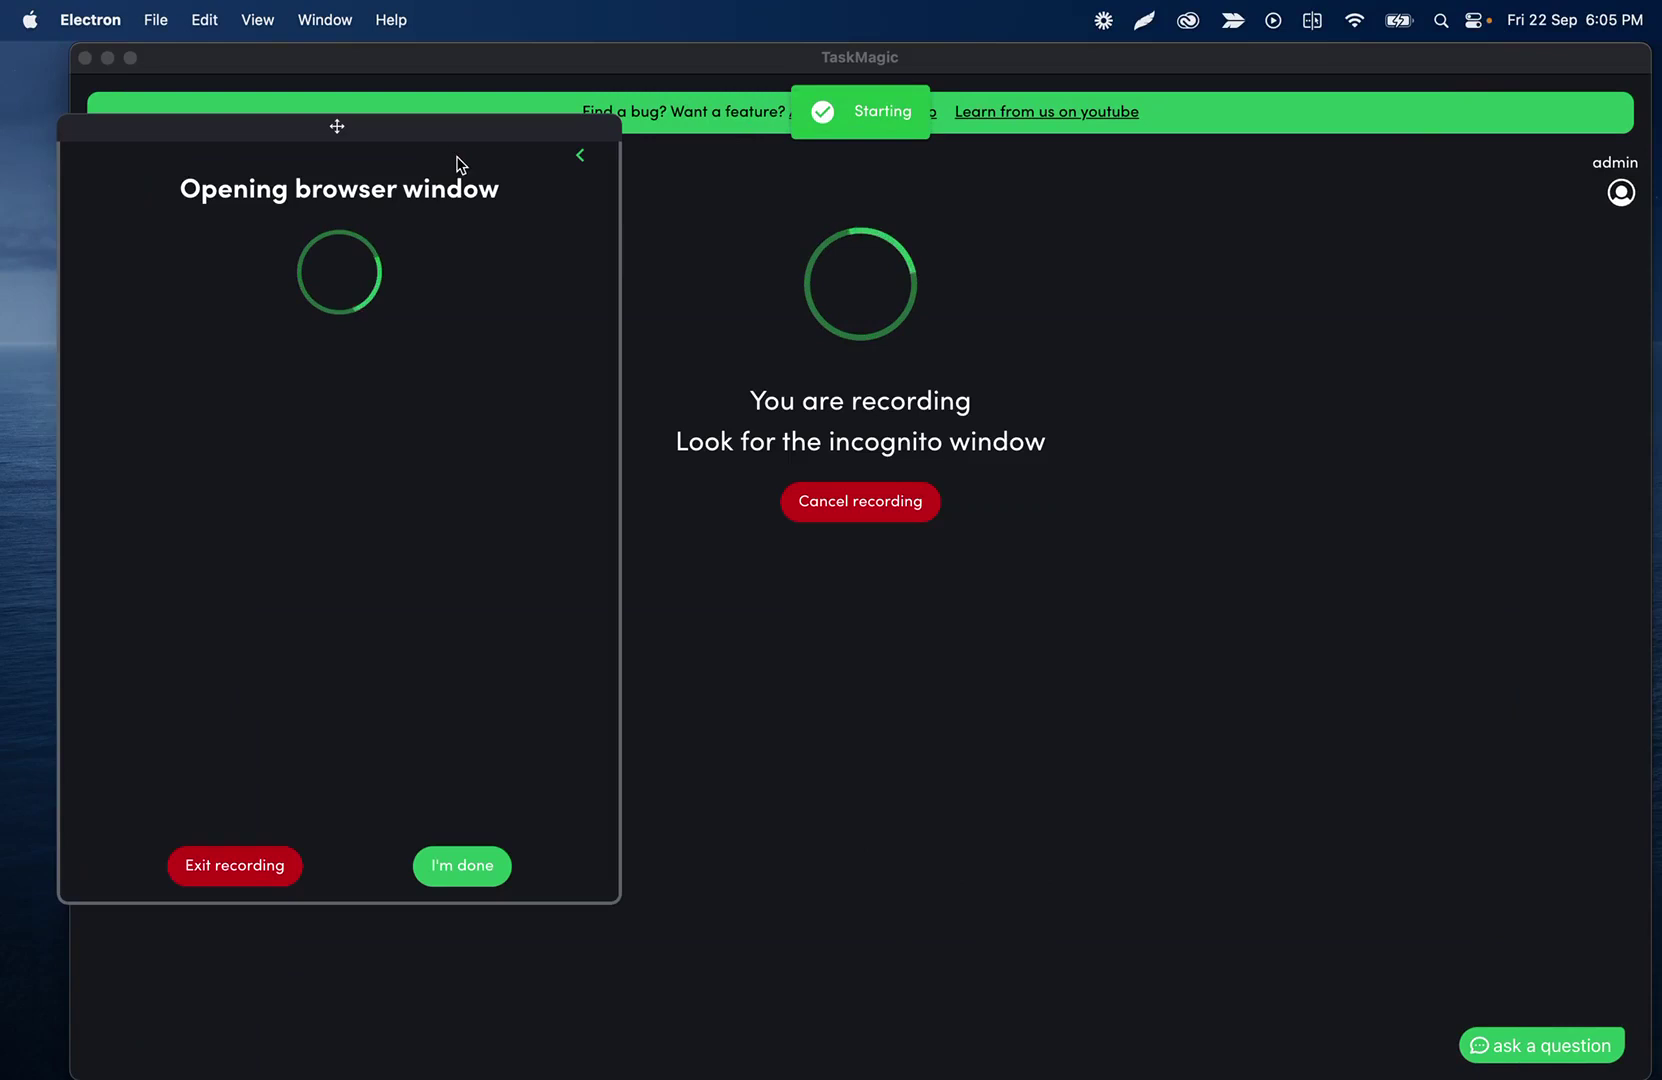
drag(508, 127, 466, 73)
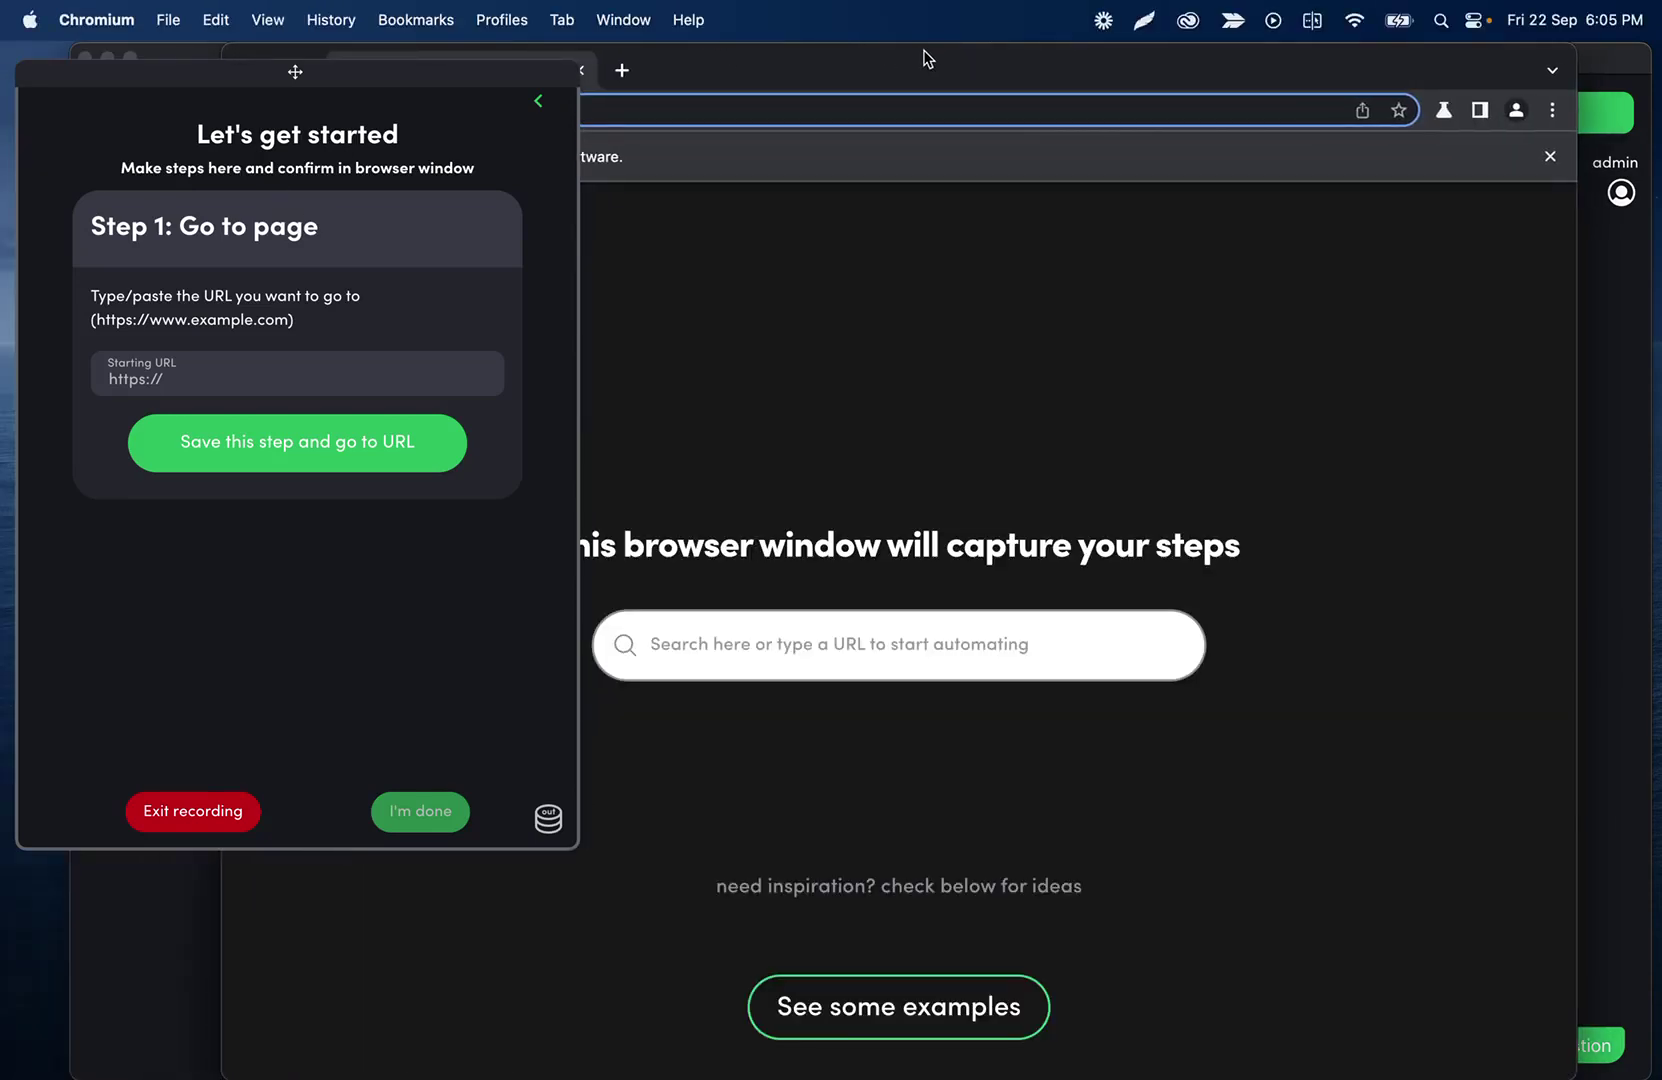
- Set Step 1's starting URL to twitter.com and load the page in the capture browser
mouse_move(926, 52)
mouse_down()
mouse_move(924, 211)
mouse_move(906, 73)
mouse_up()
click(193, 388)
text(twitter.com)
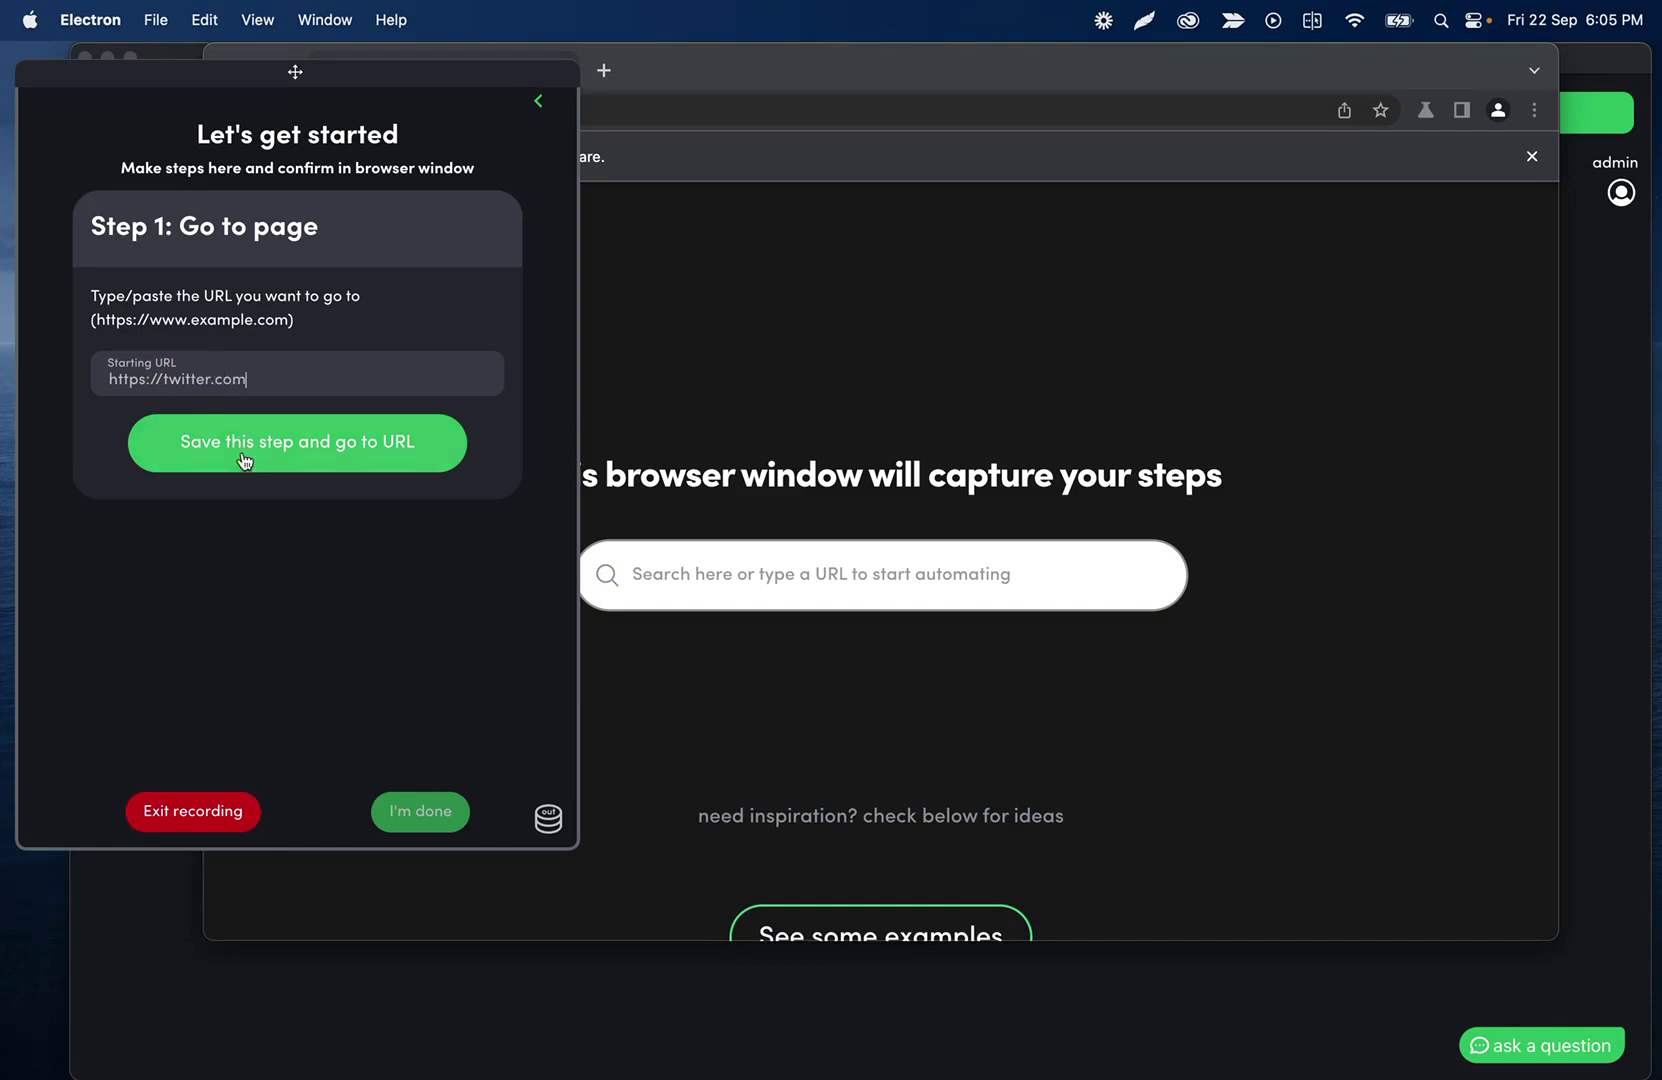
click(244, 461)
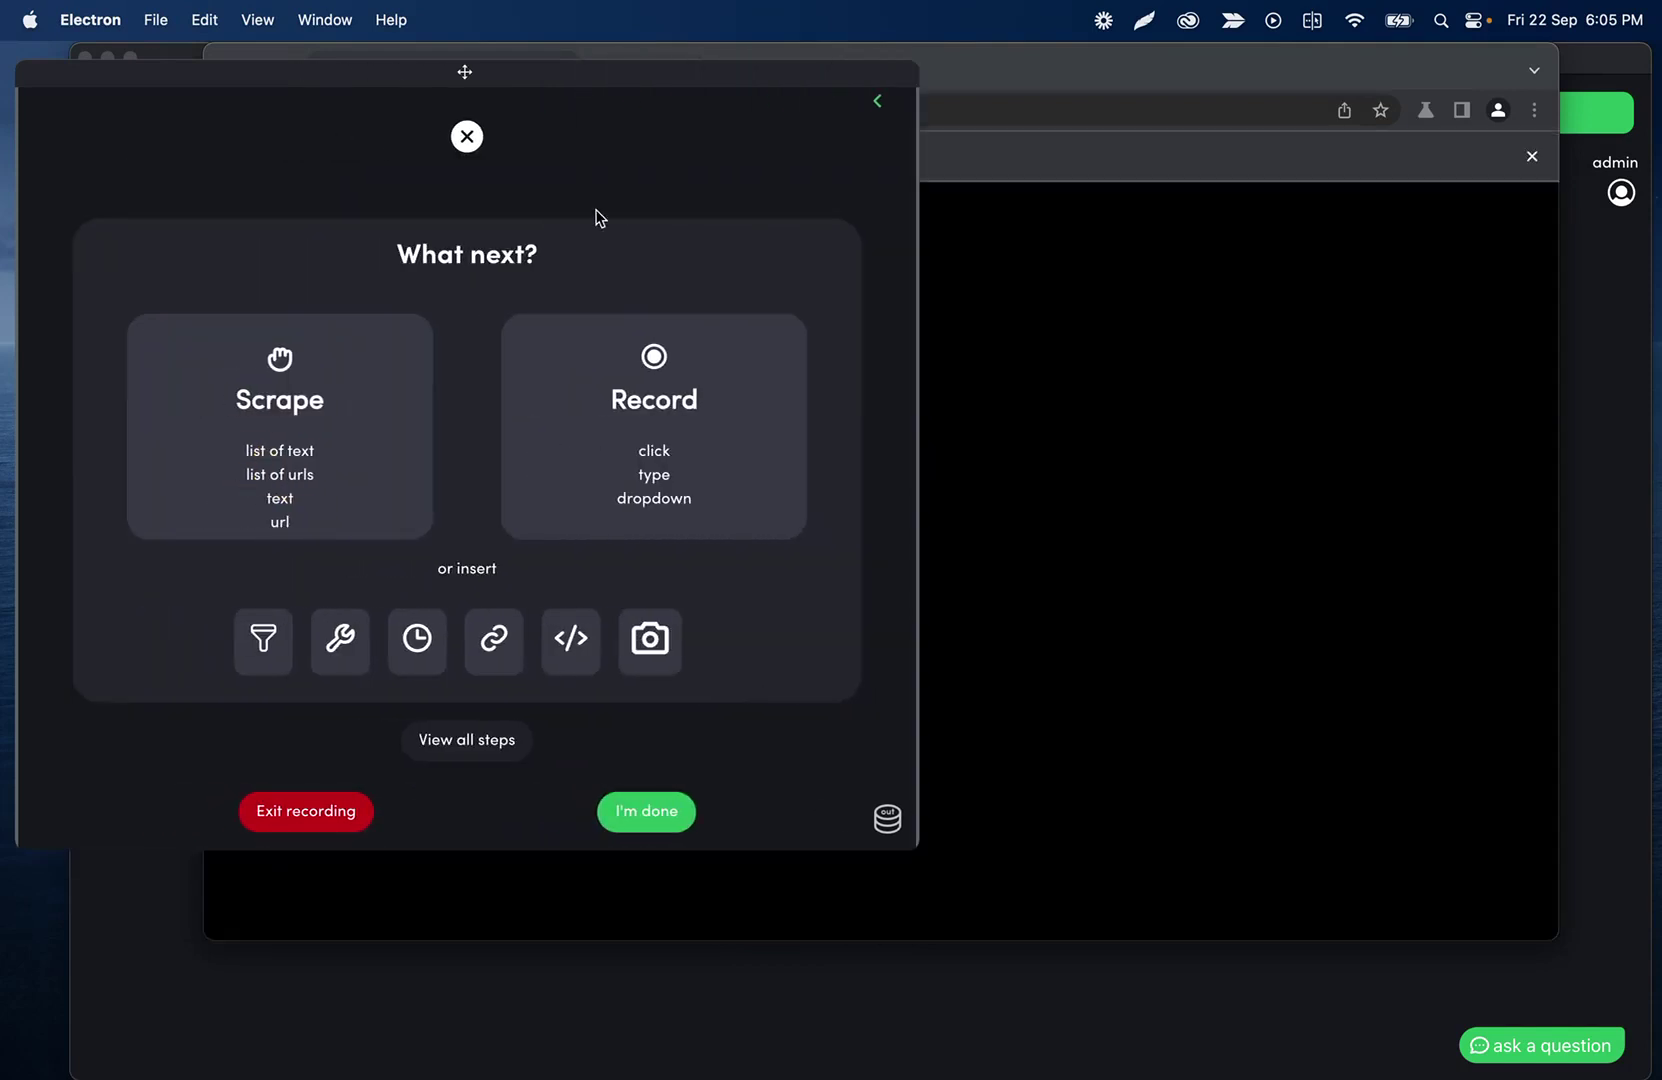
click(1192, 60)
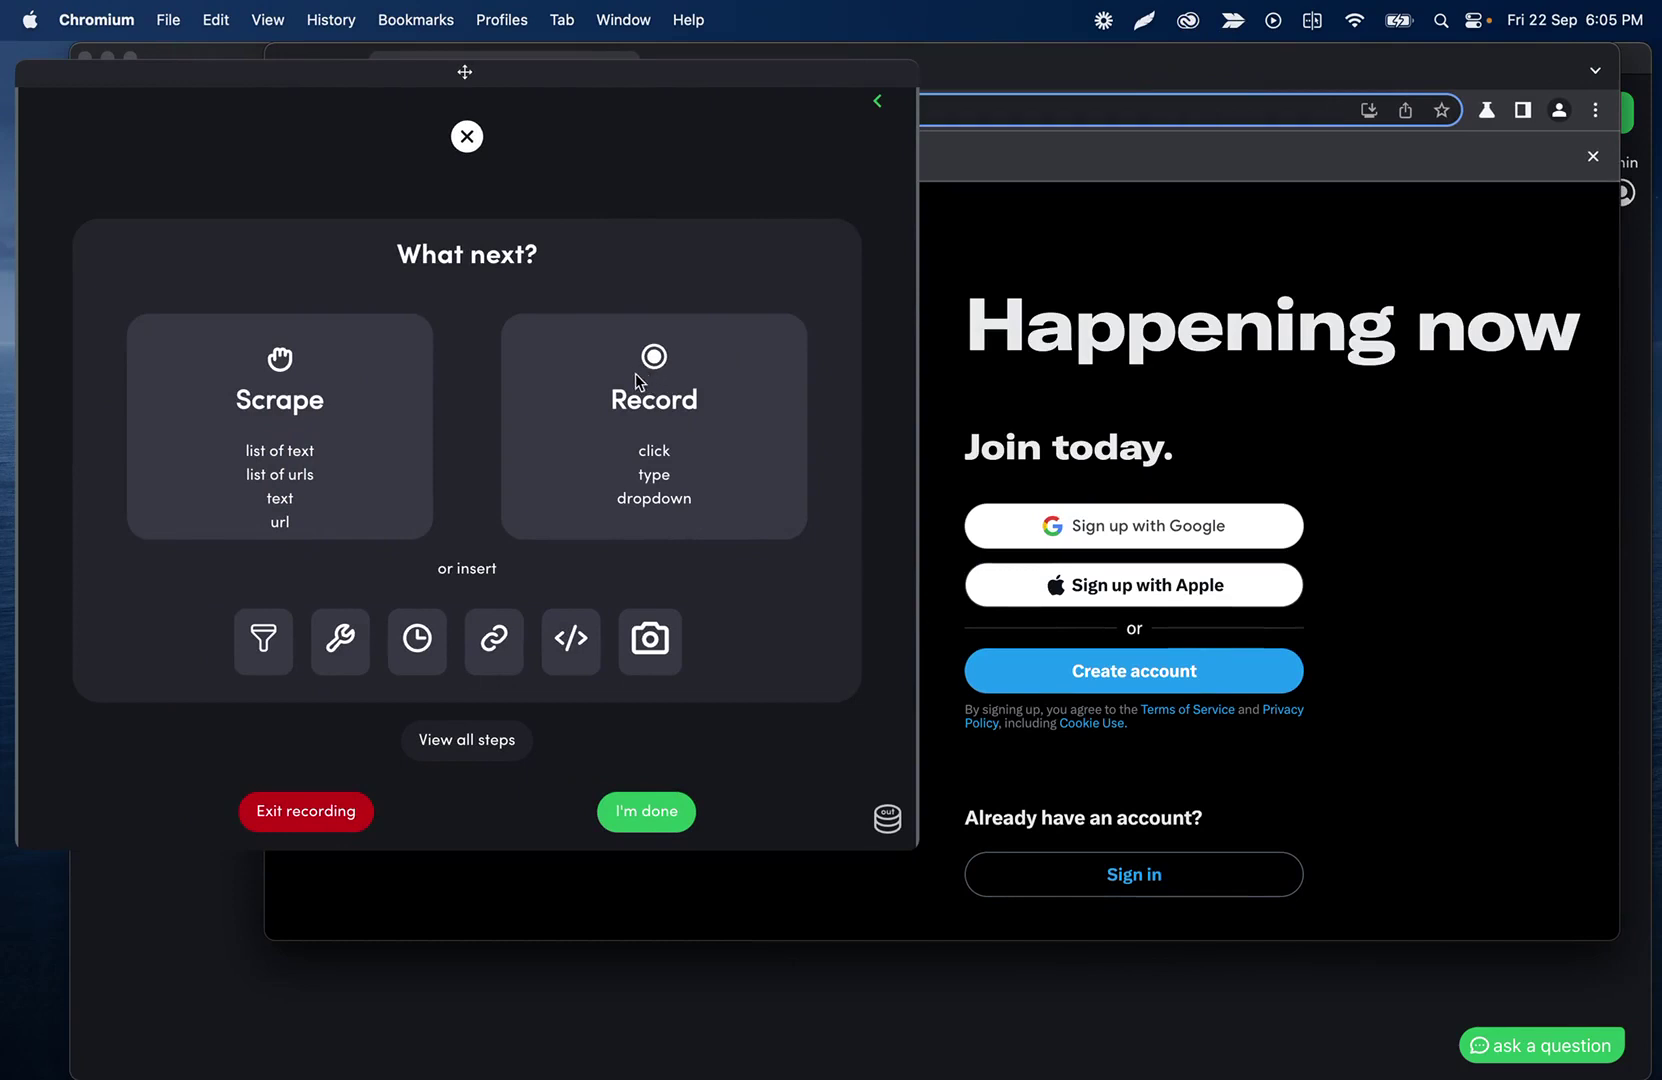
- Scroll the Twitter page and begin recording a click step
scroll(1076, 772, down, 2)
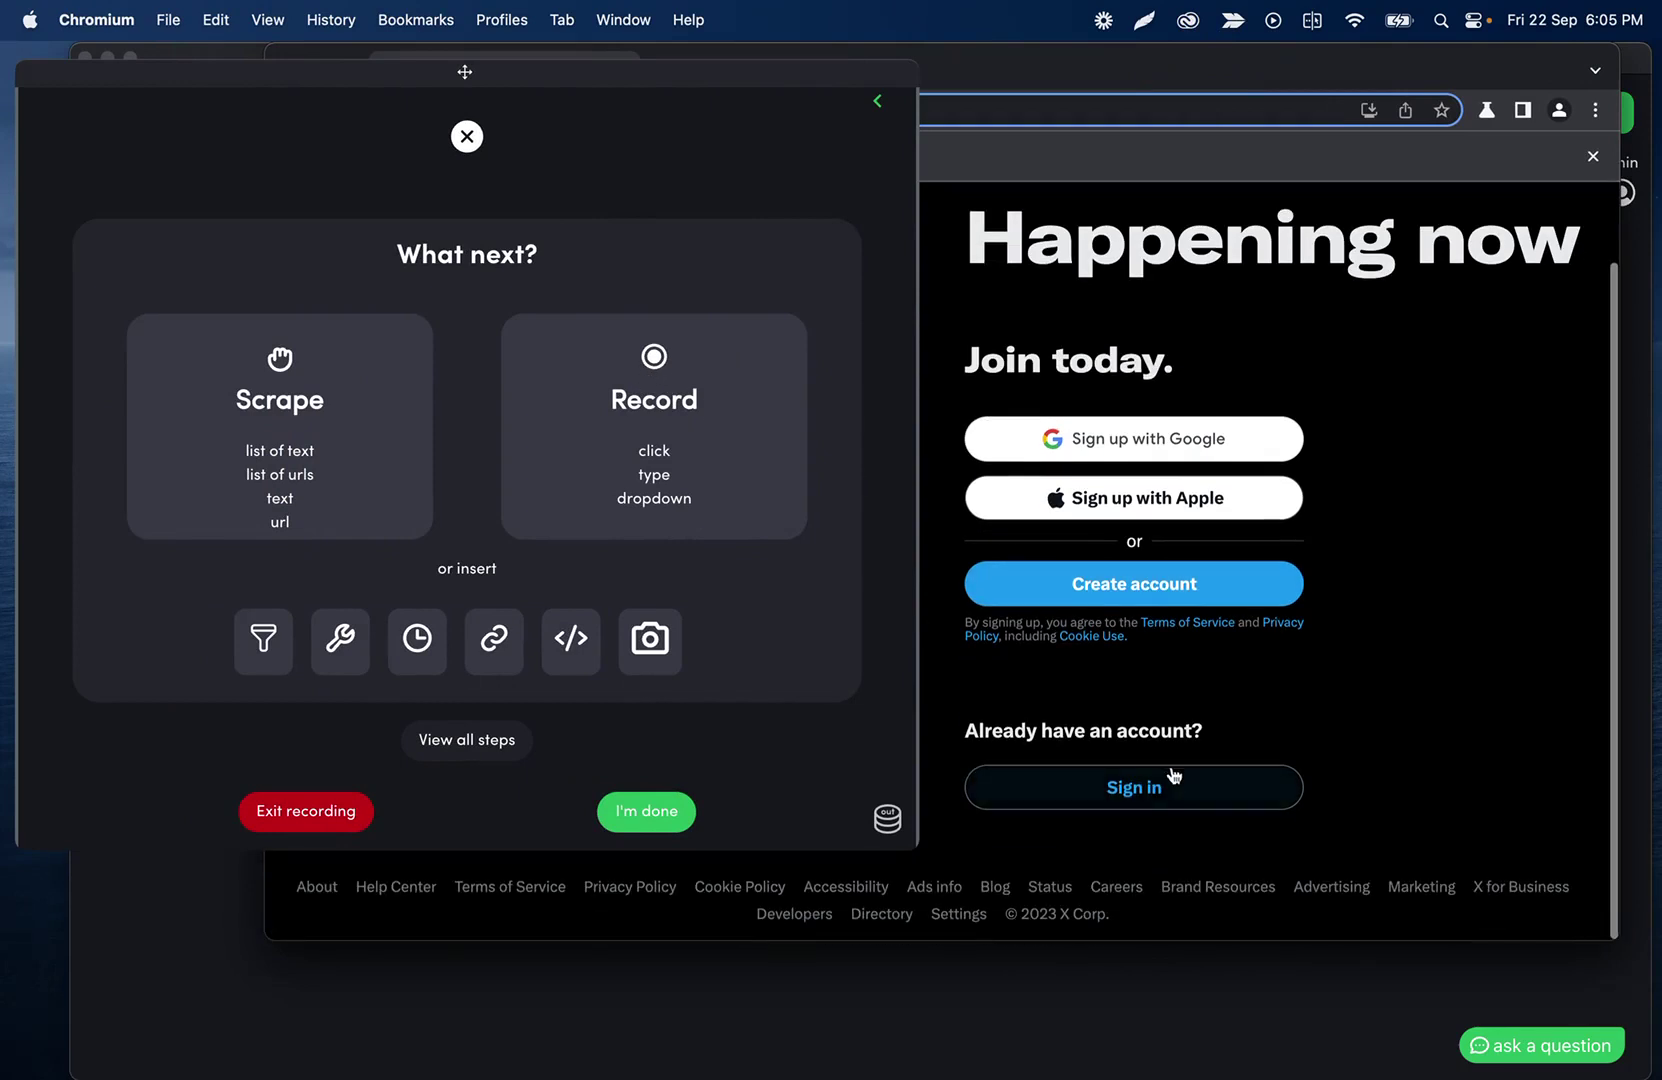
click(620, 357)
click(318, 398)
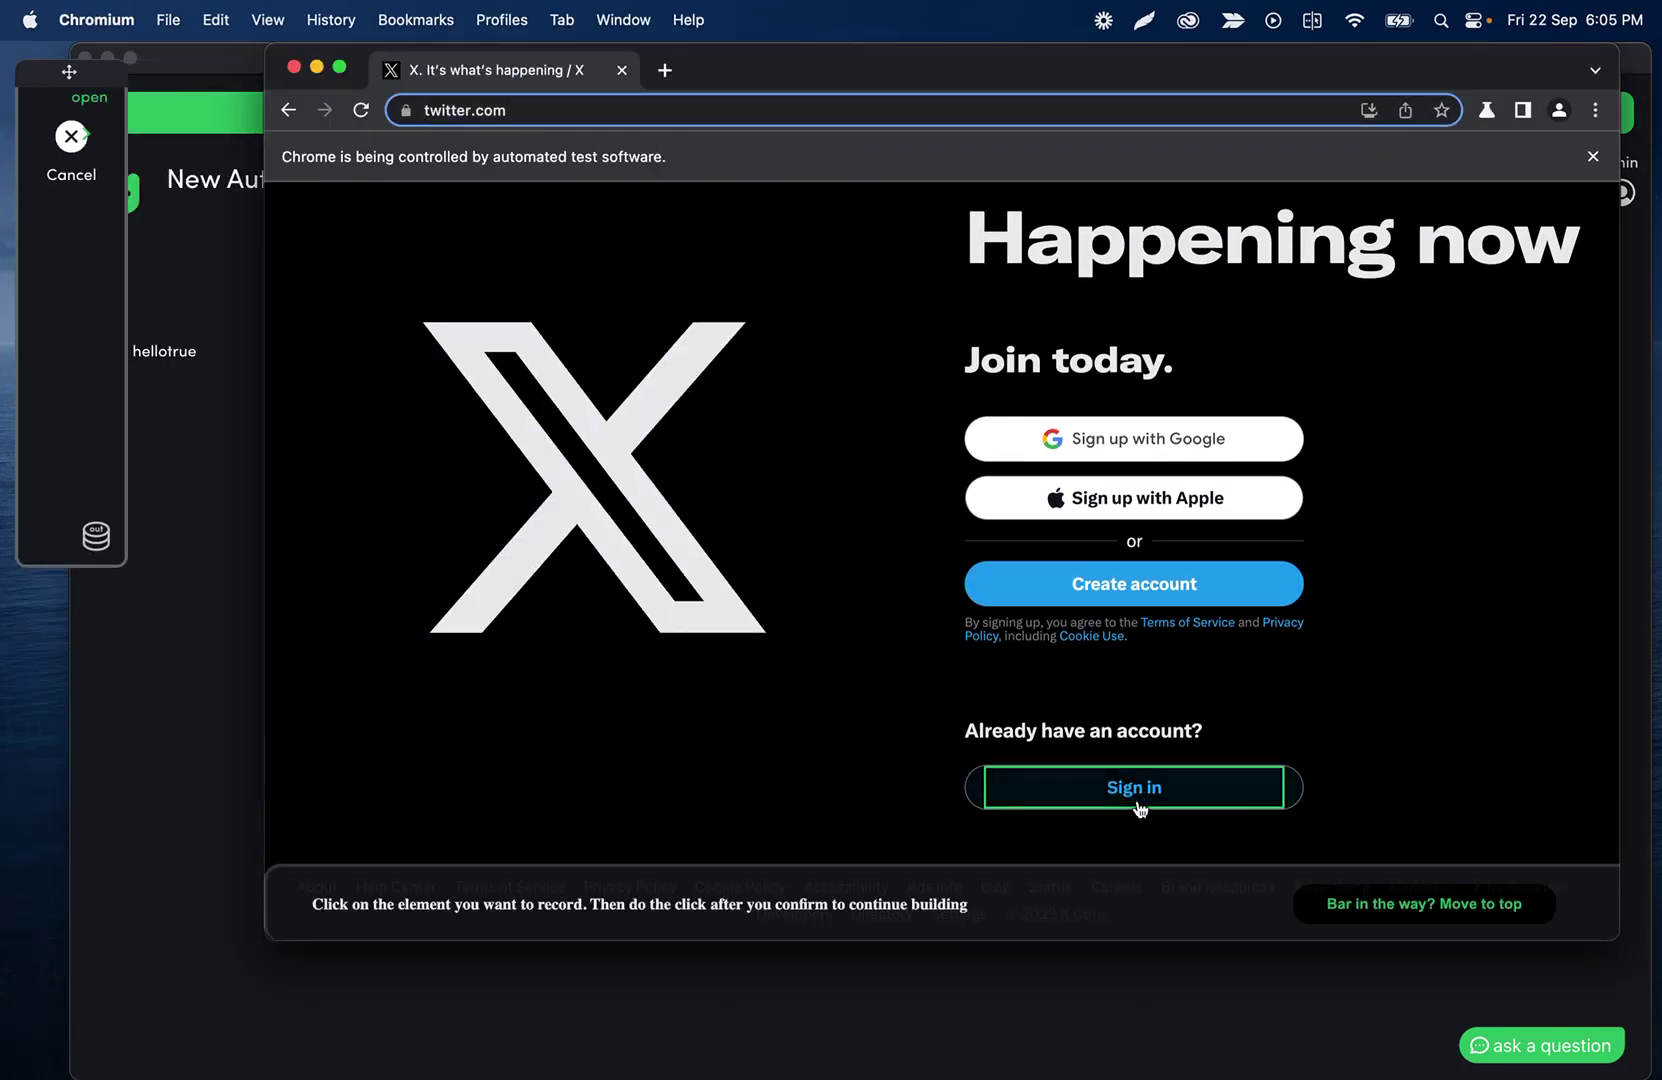
- Record a click on Sign in to open the Sign in to X dialog
click(1139, 808)
click(1006, 874)
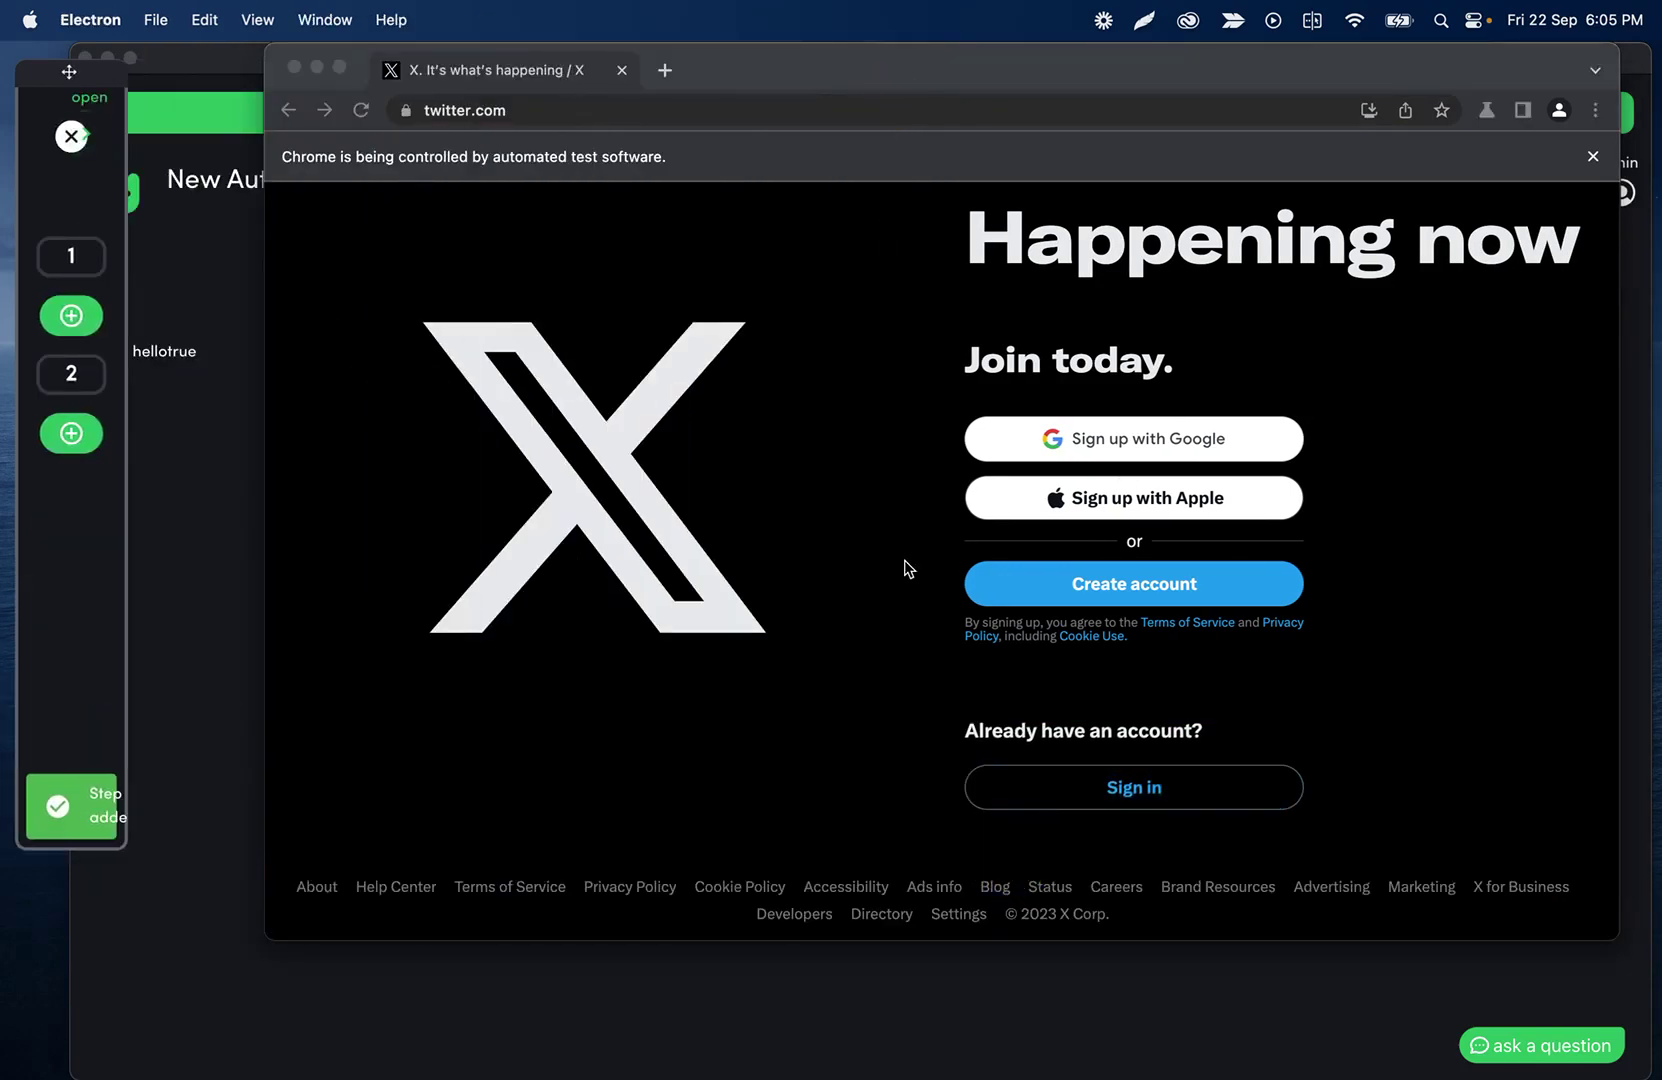
click(1130, 789)
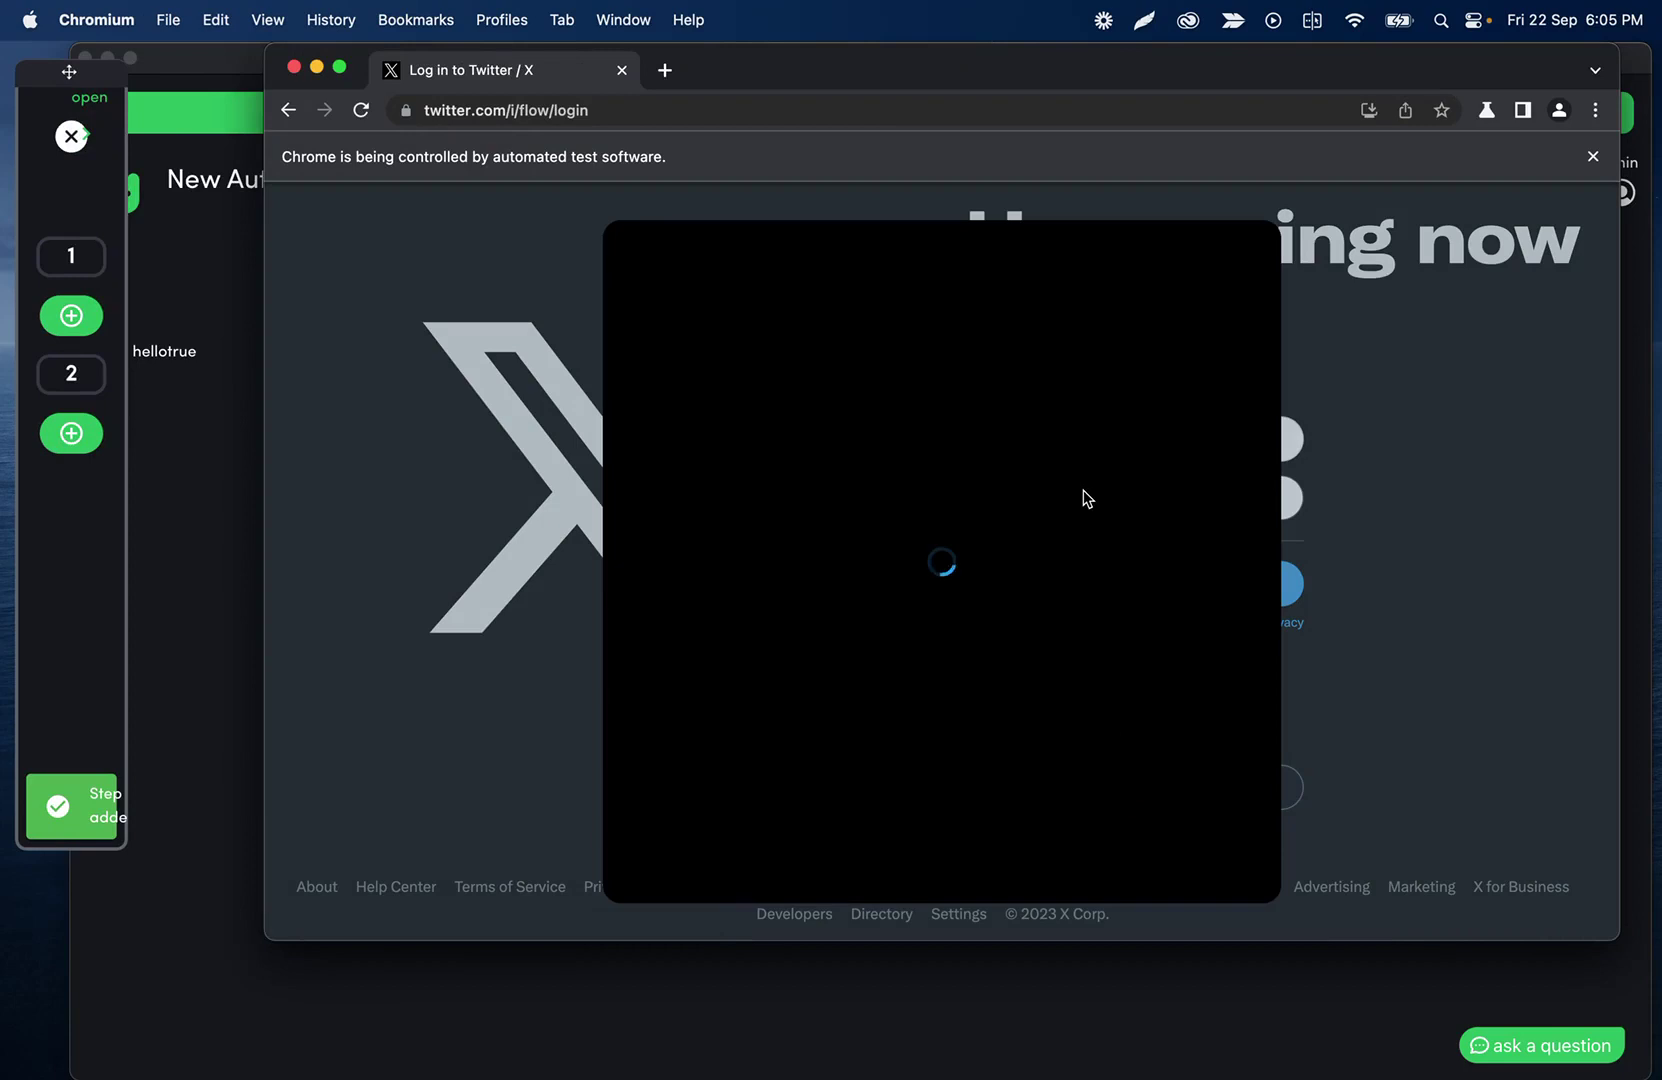
- Record a typing step that enters the account username in the login field
click(71, 136)
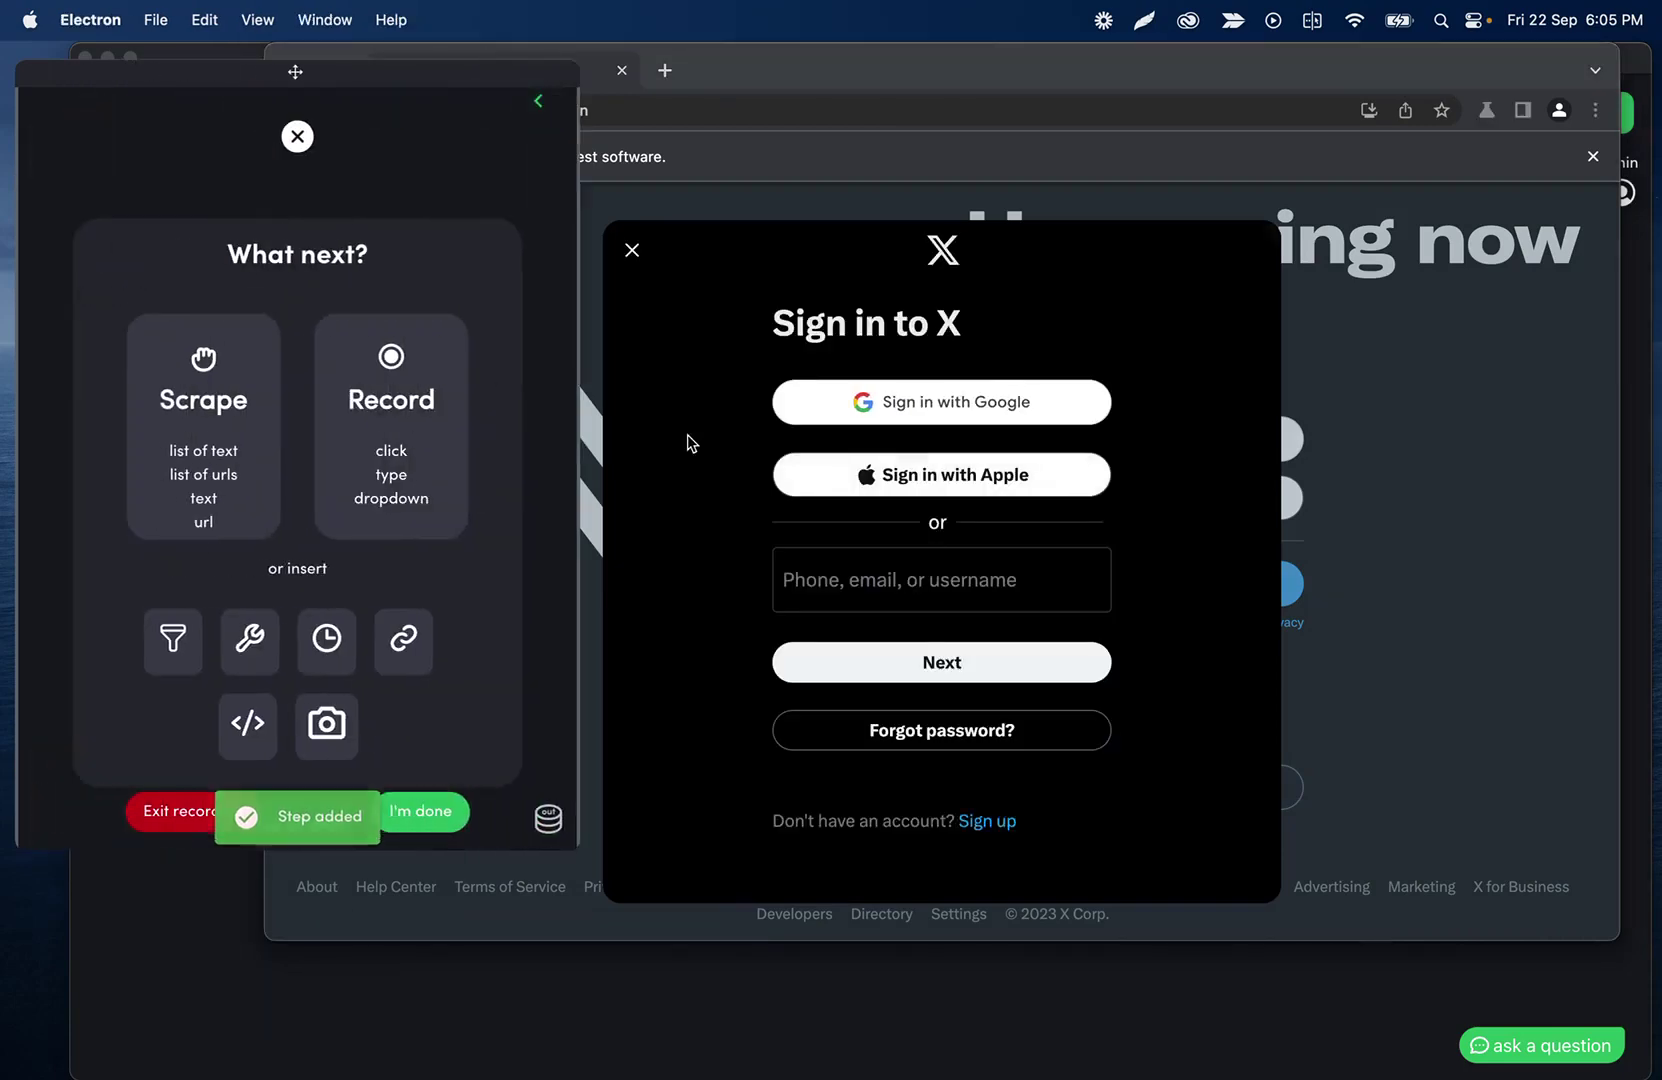
click(386, 401)
click(215, 635)
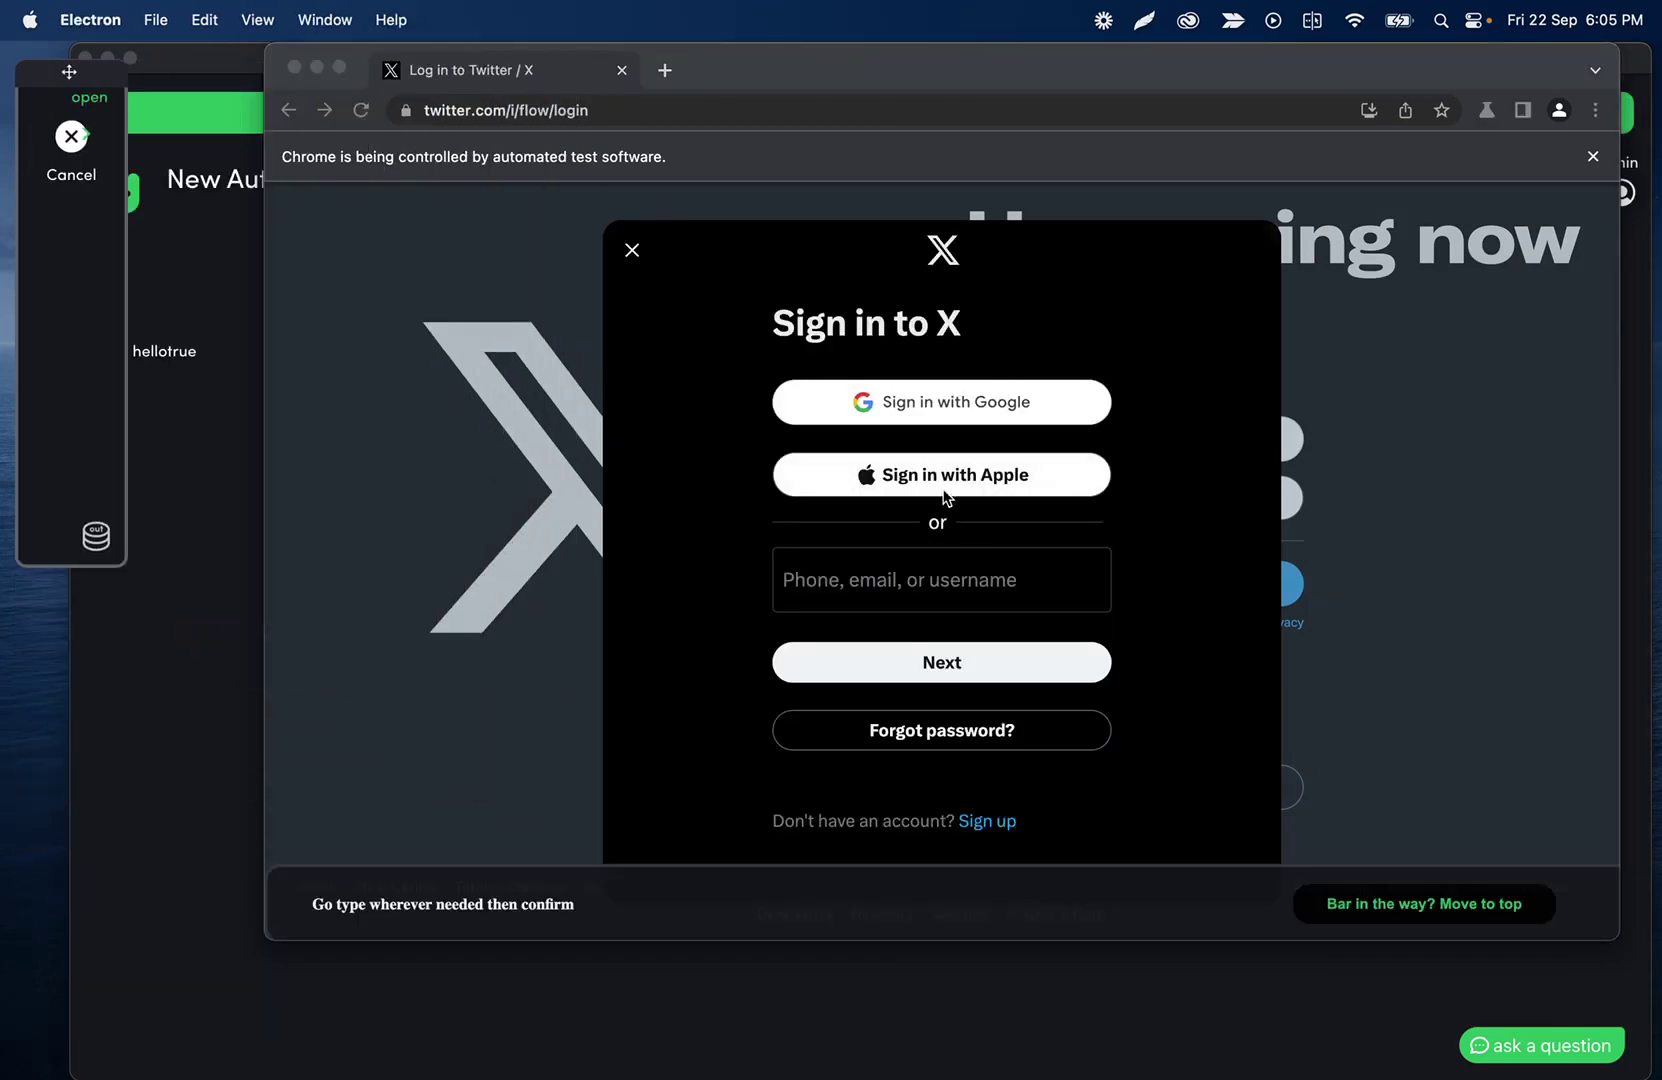
click(897, 577)
text(kyle_b)
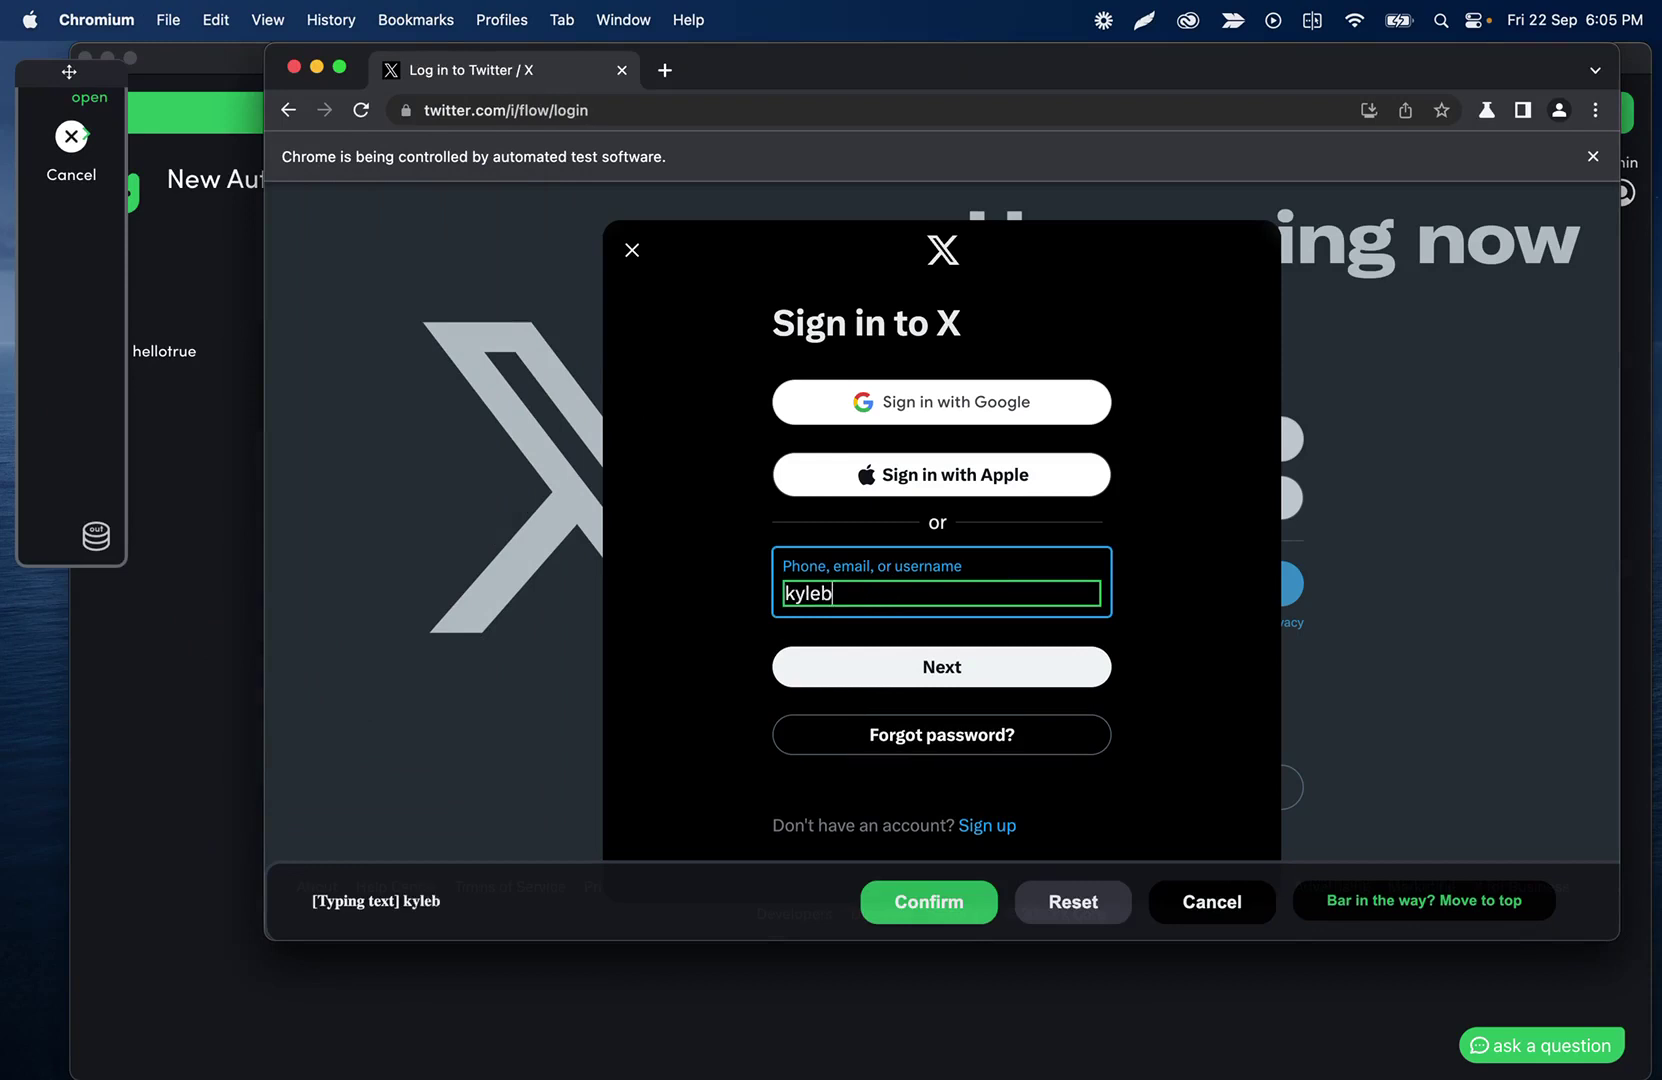
text(uilds)
click(927, 910)
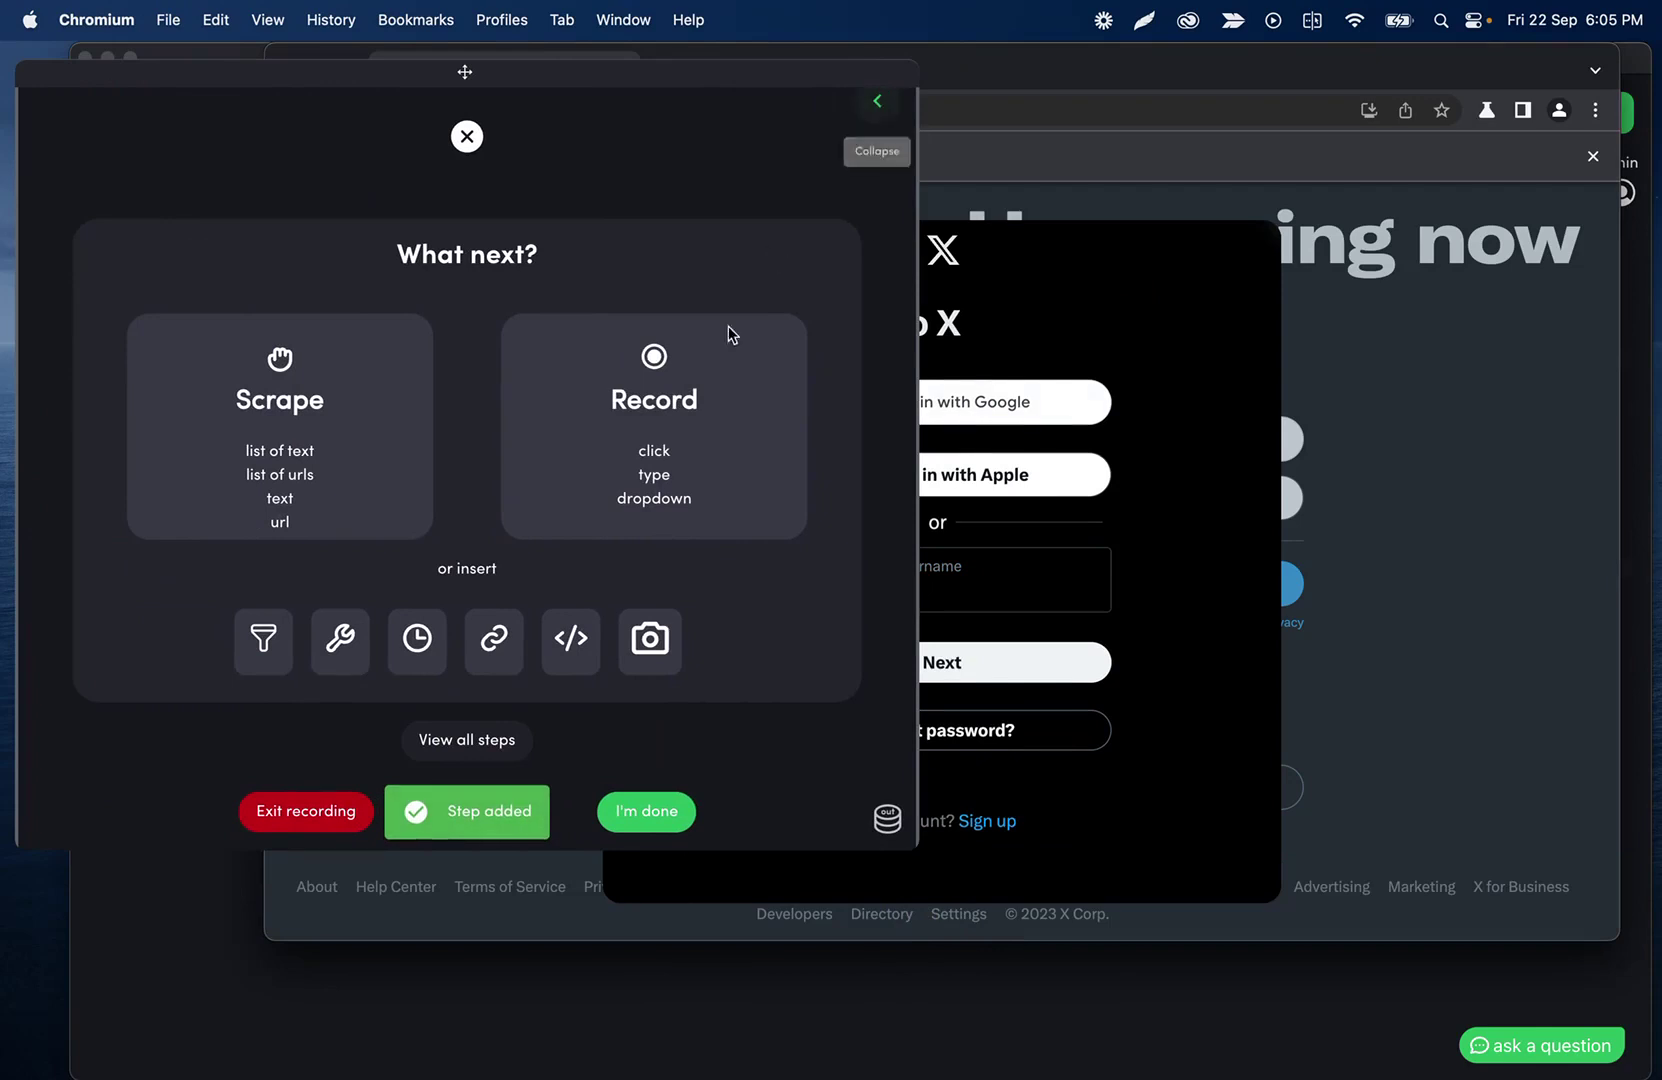
- Record a click on Next as step 4 and advance to the password screen
click(686, 386)
click(350, 415)
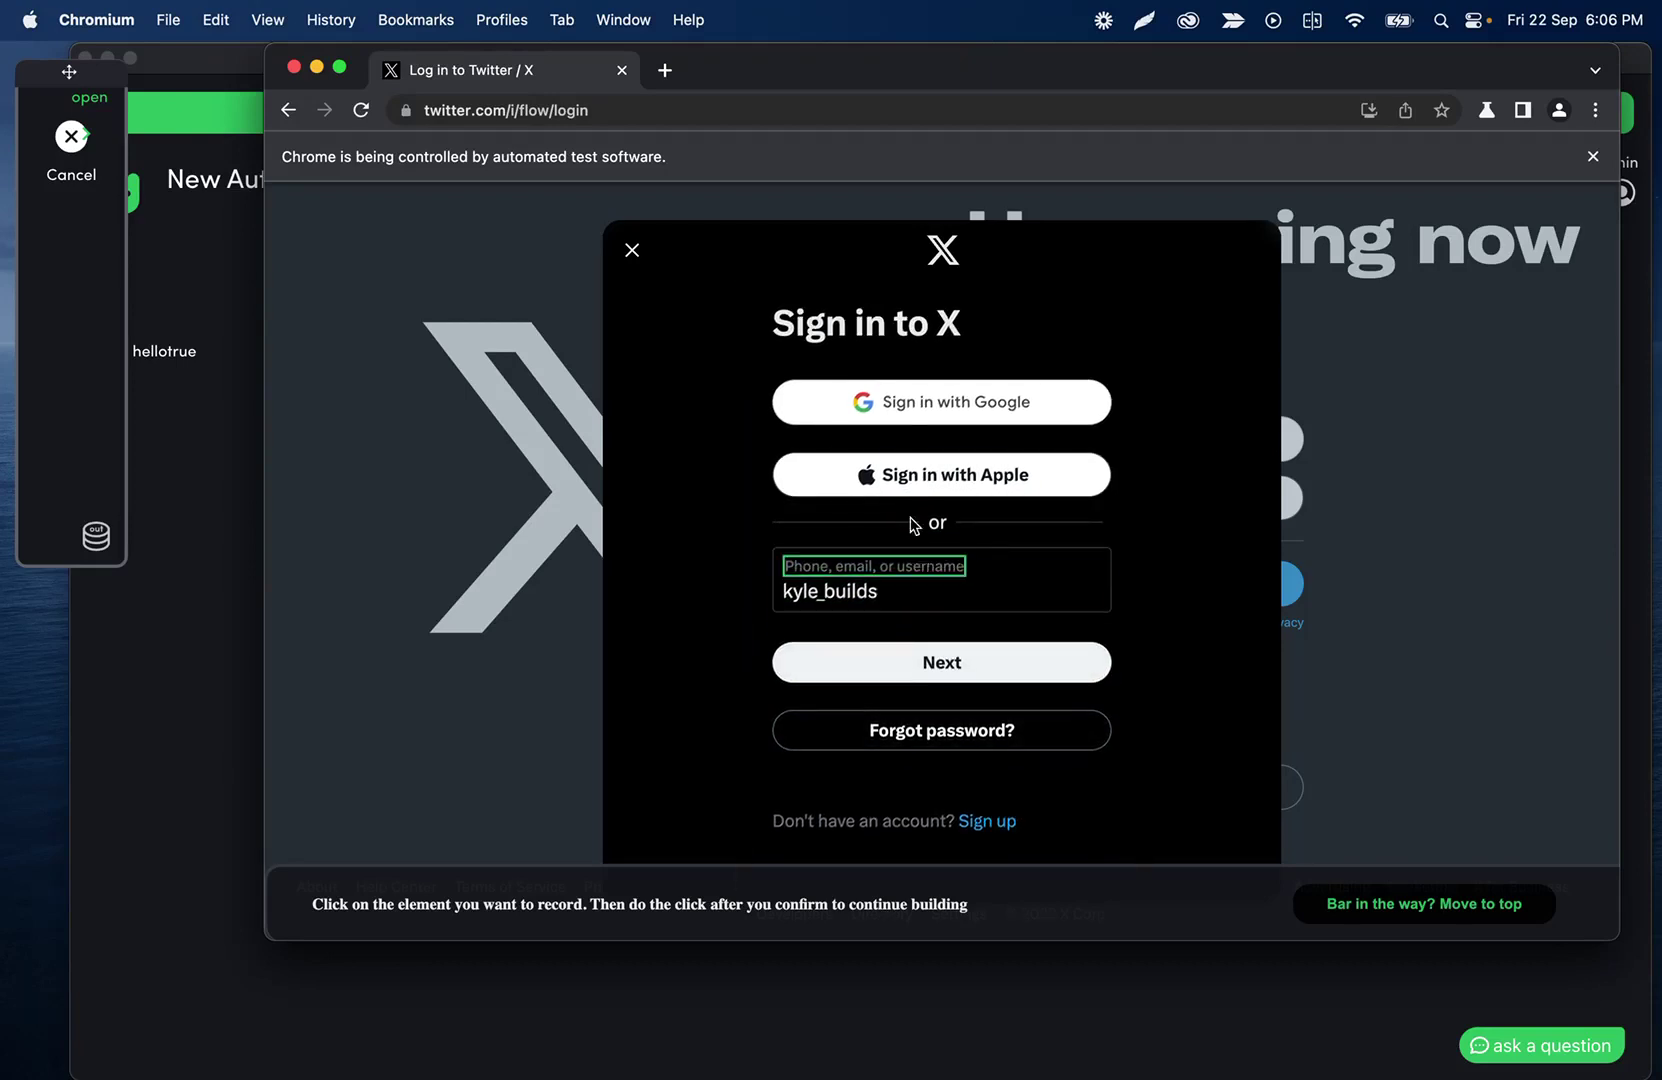
click(890, 664)
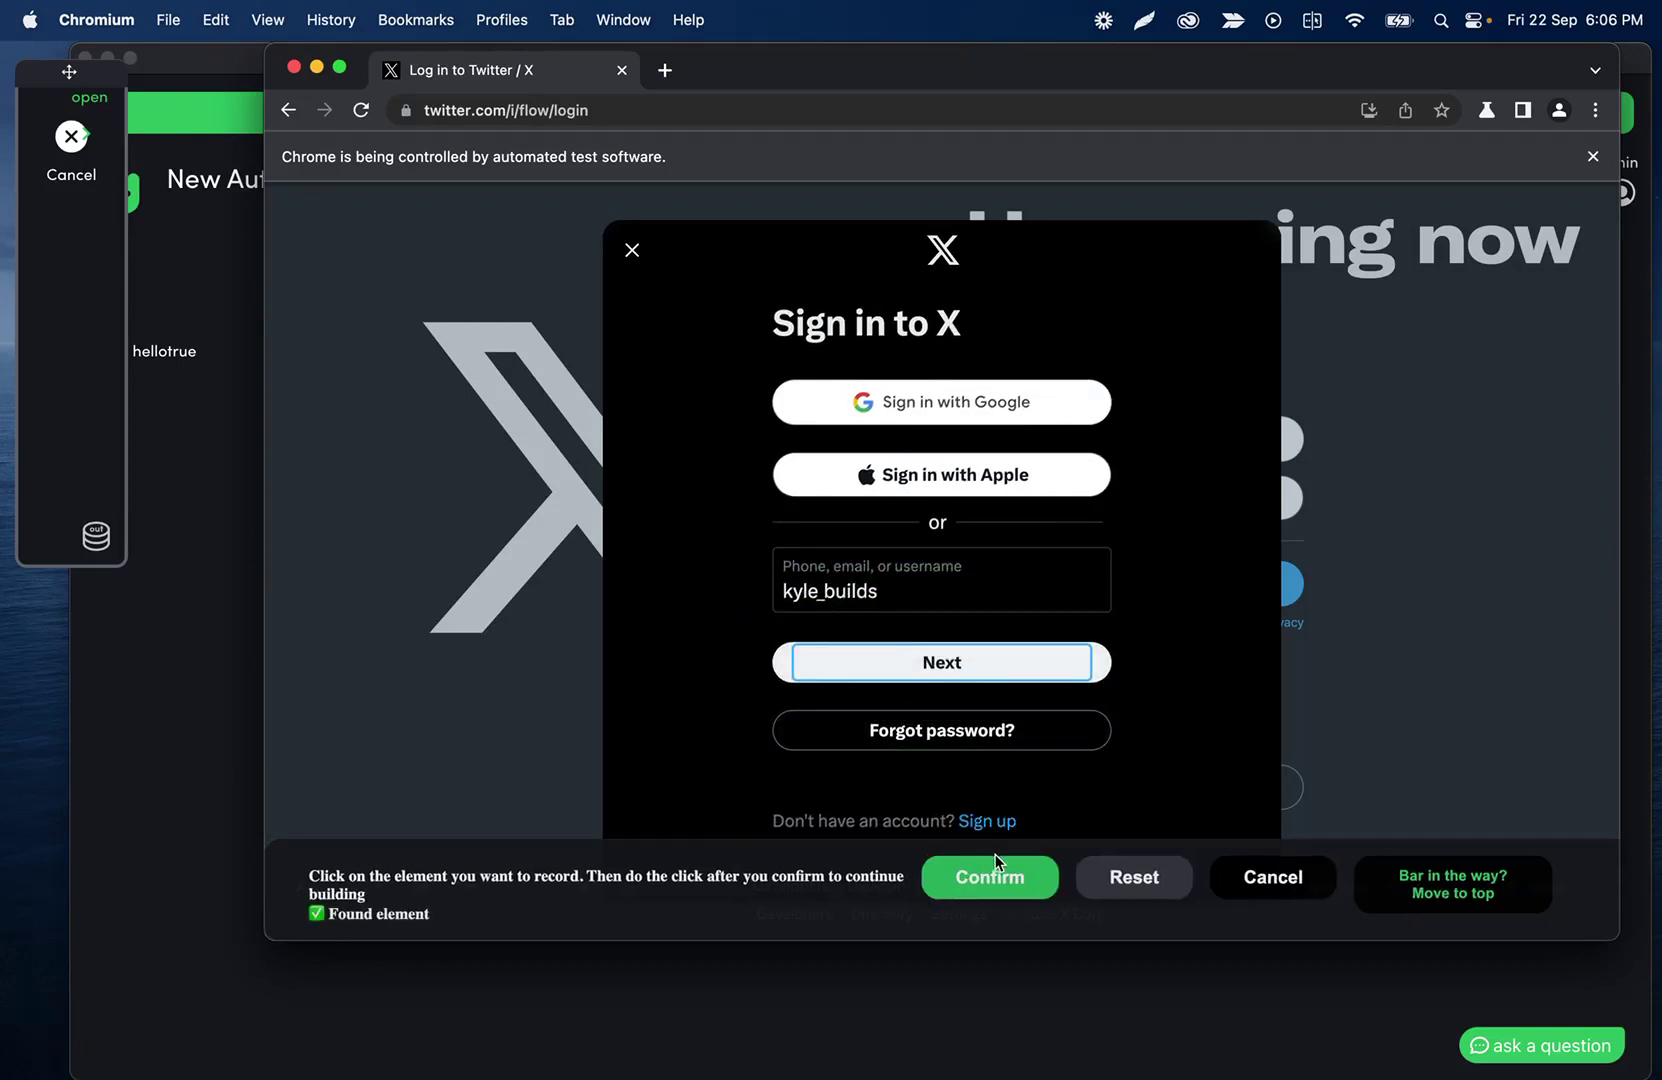
click(1015, 876)
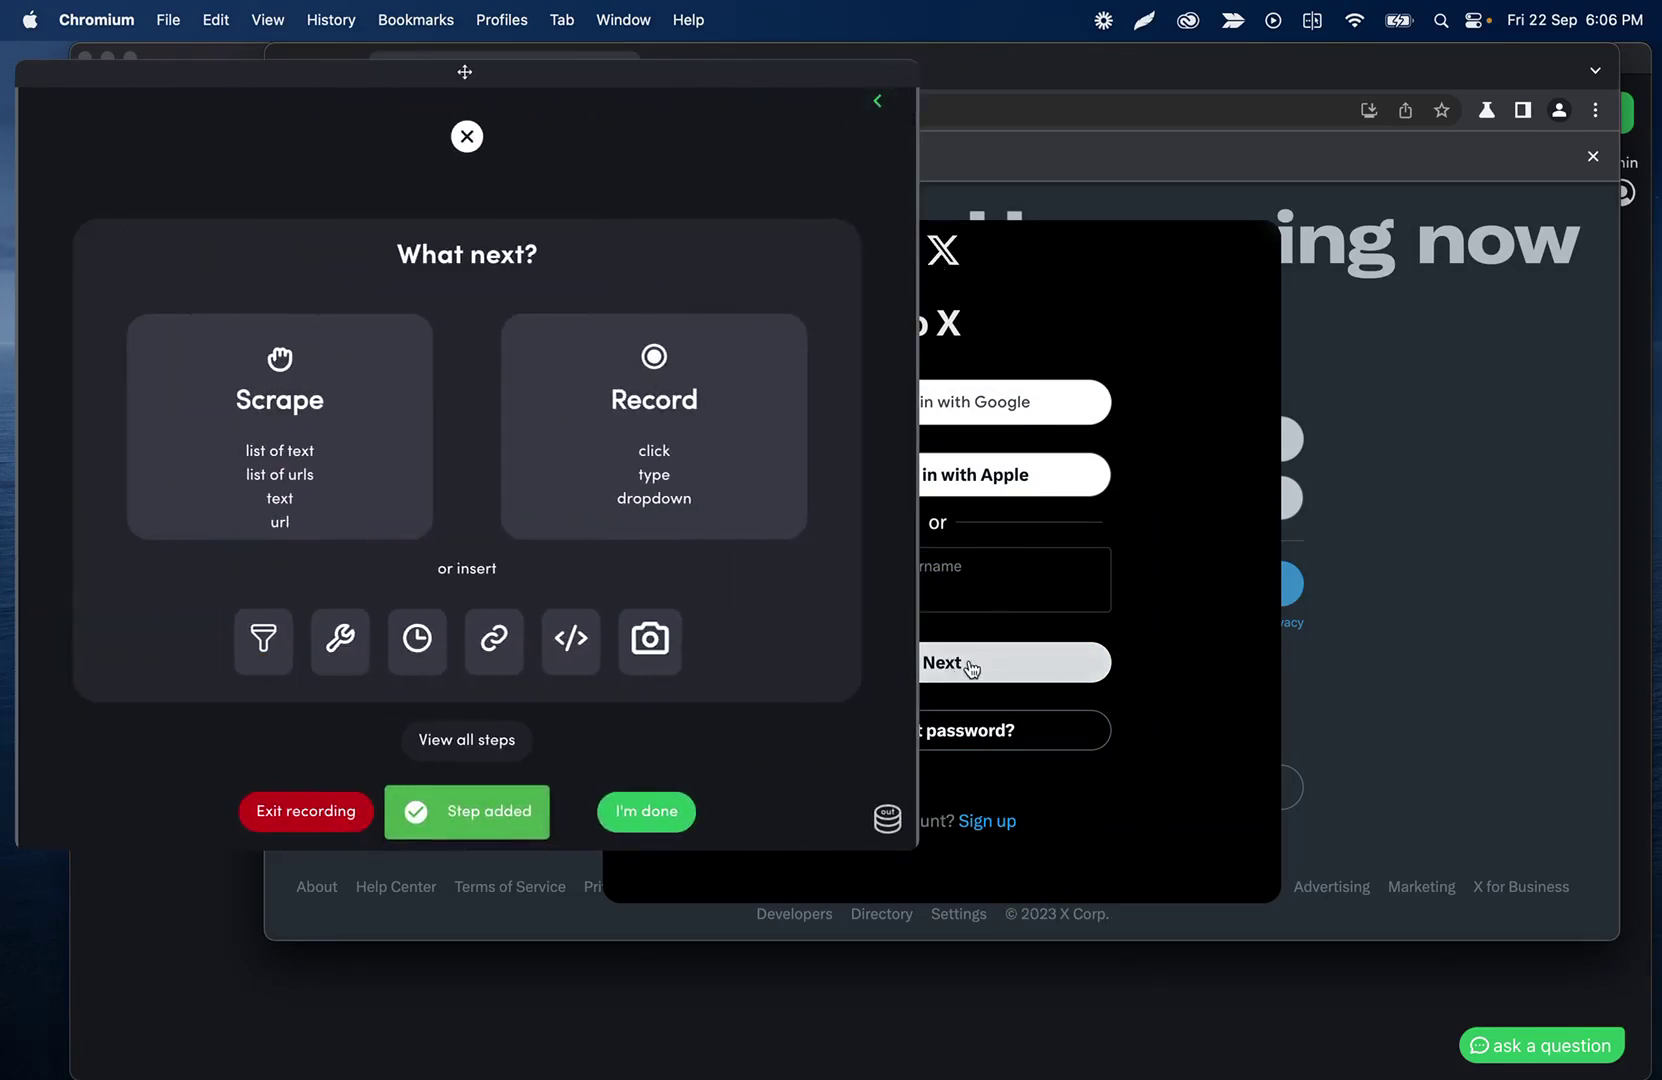
click(877, 101)
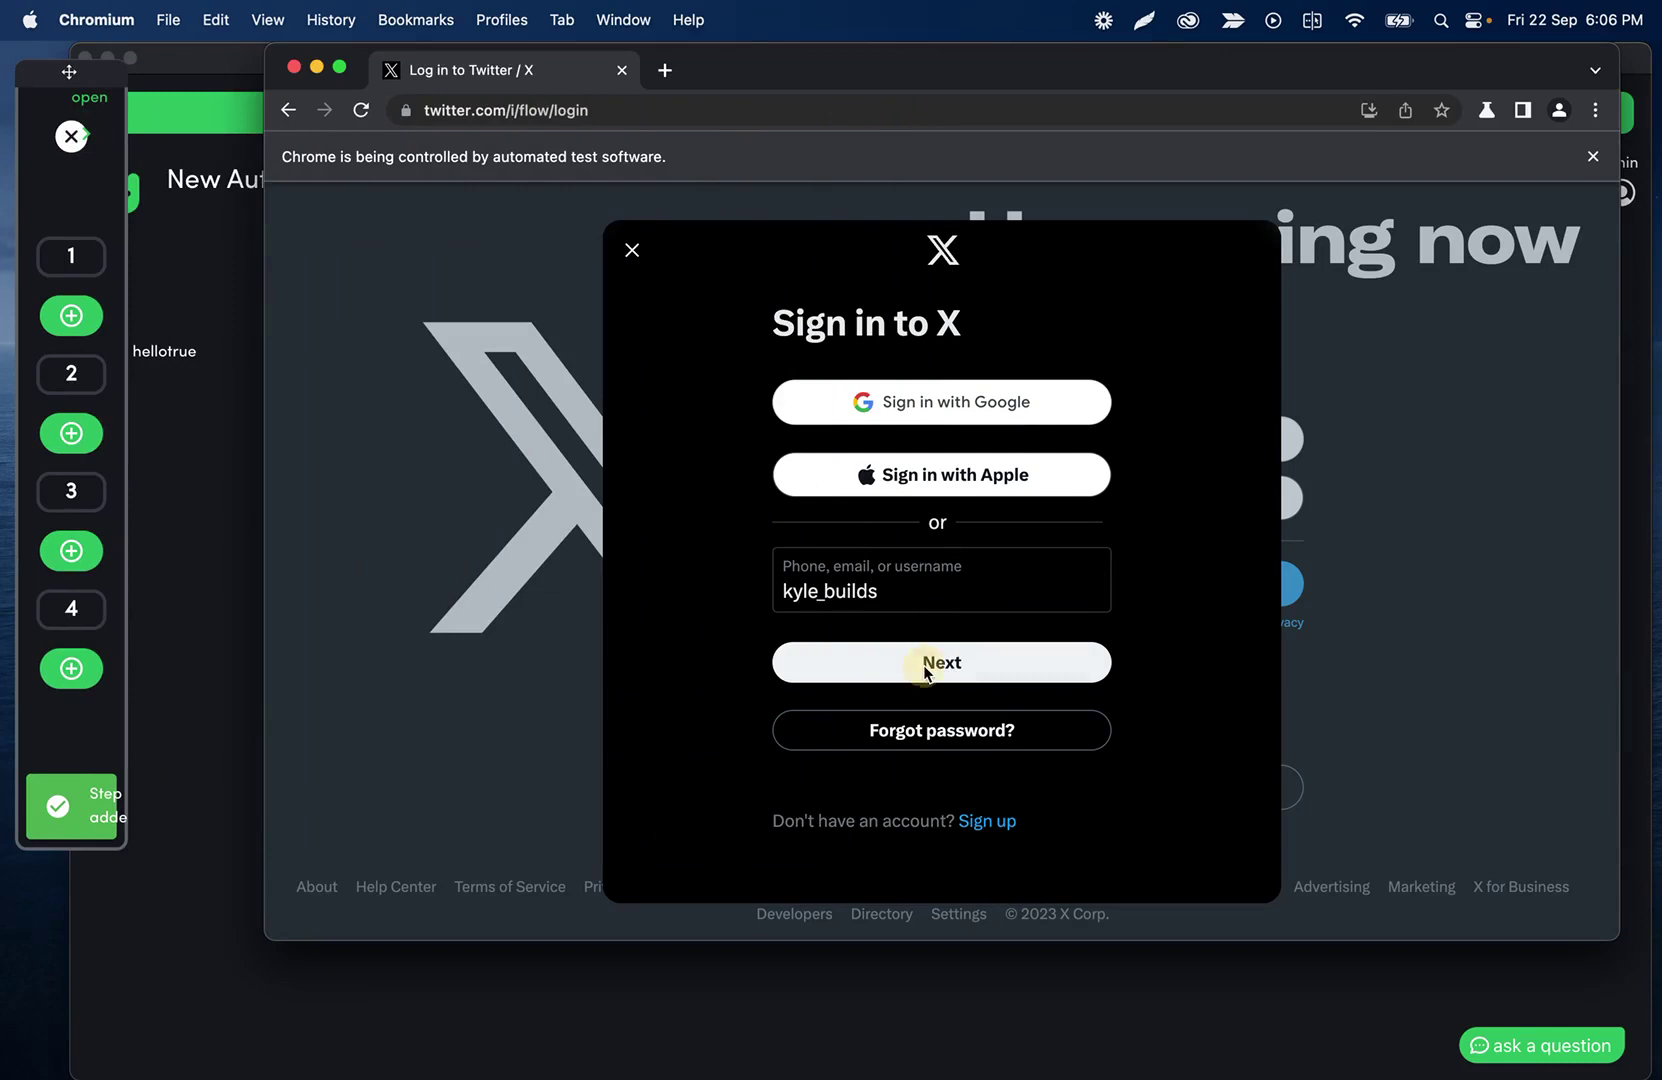
click(948, 665)
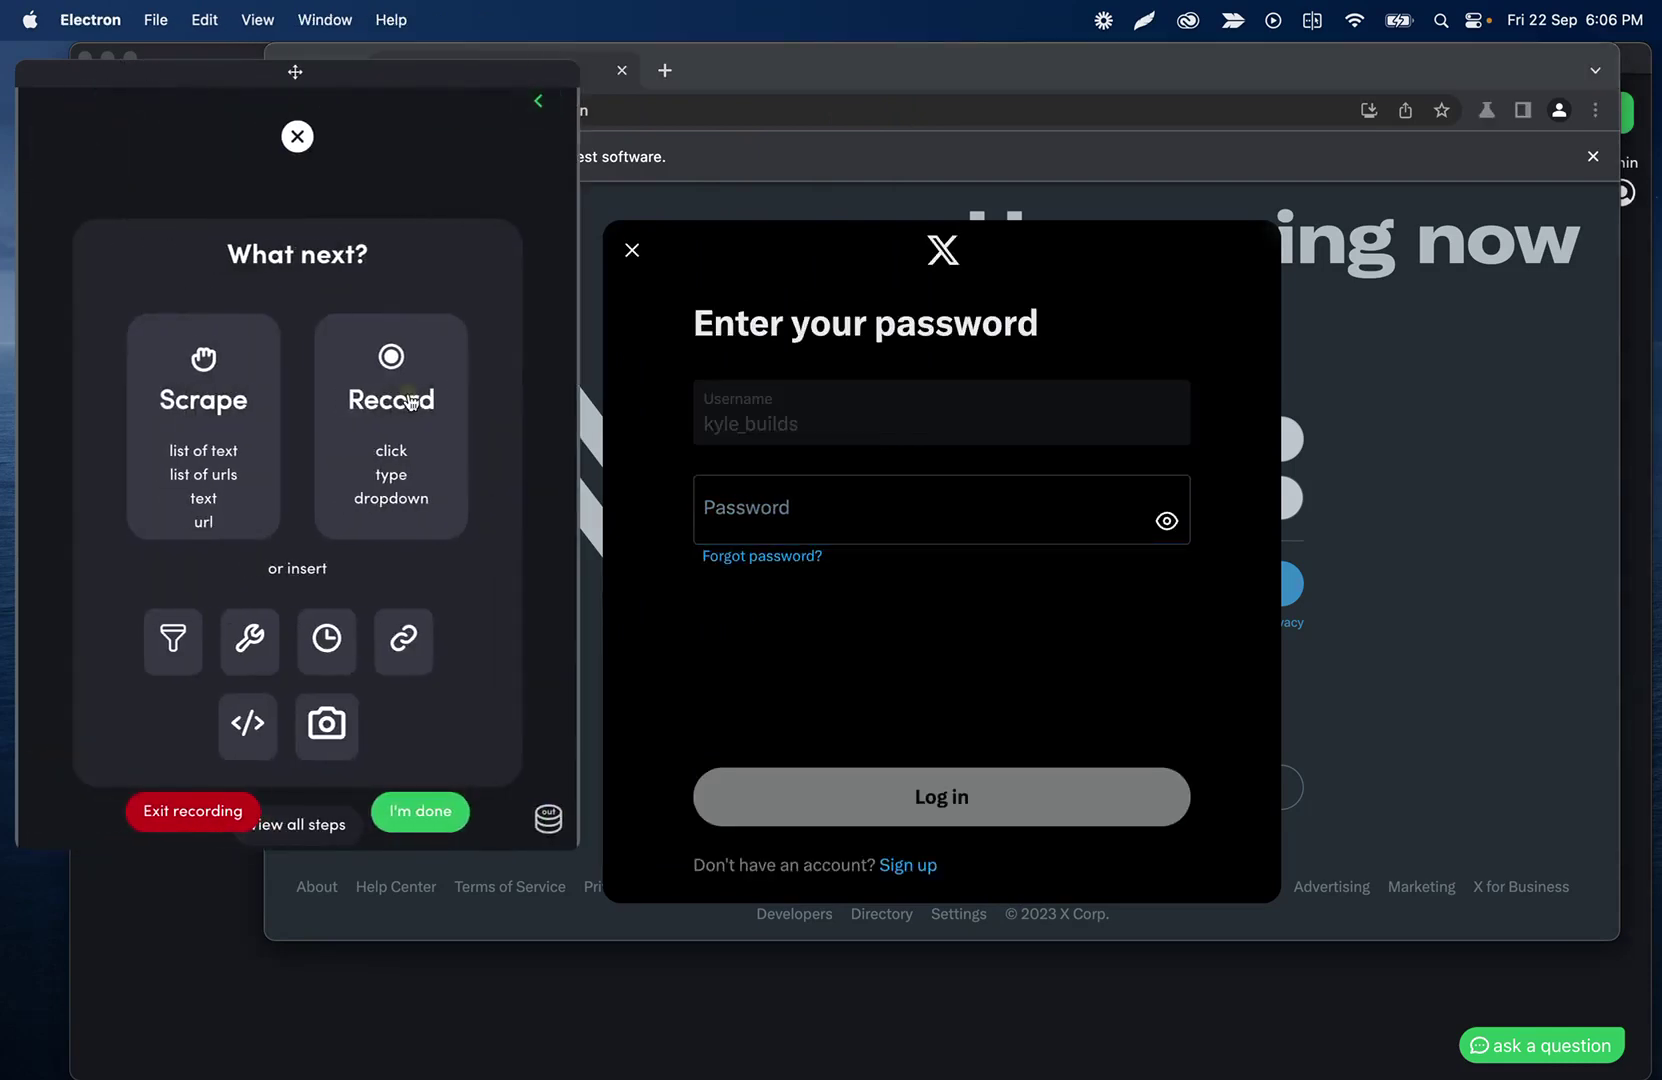
- Record a typing step that enters the account password
click(405, 400)
click(256, 558)
click(745, 520)
text(**)
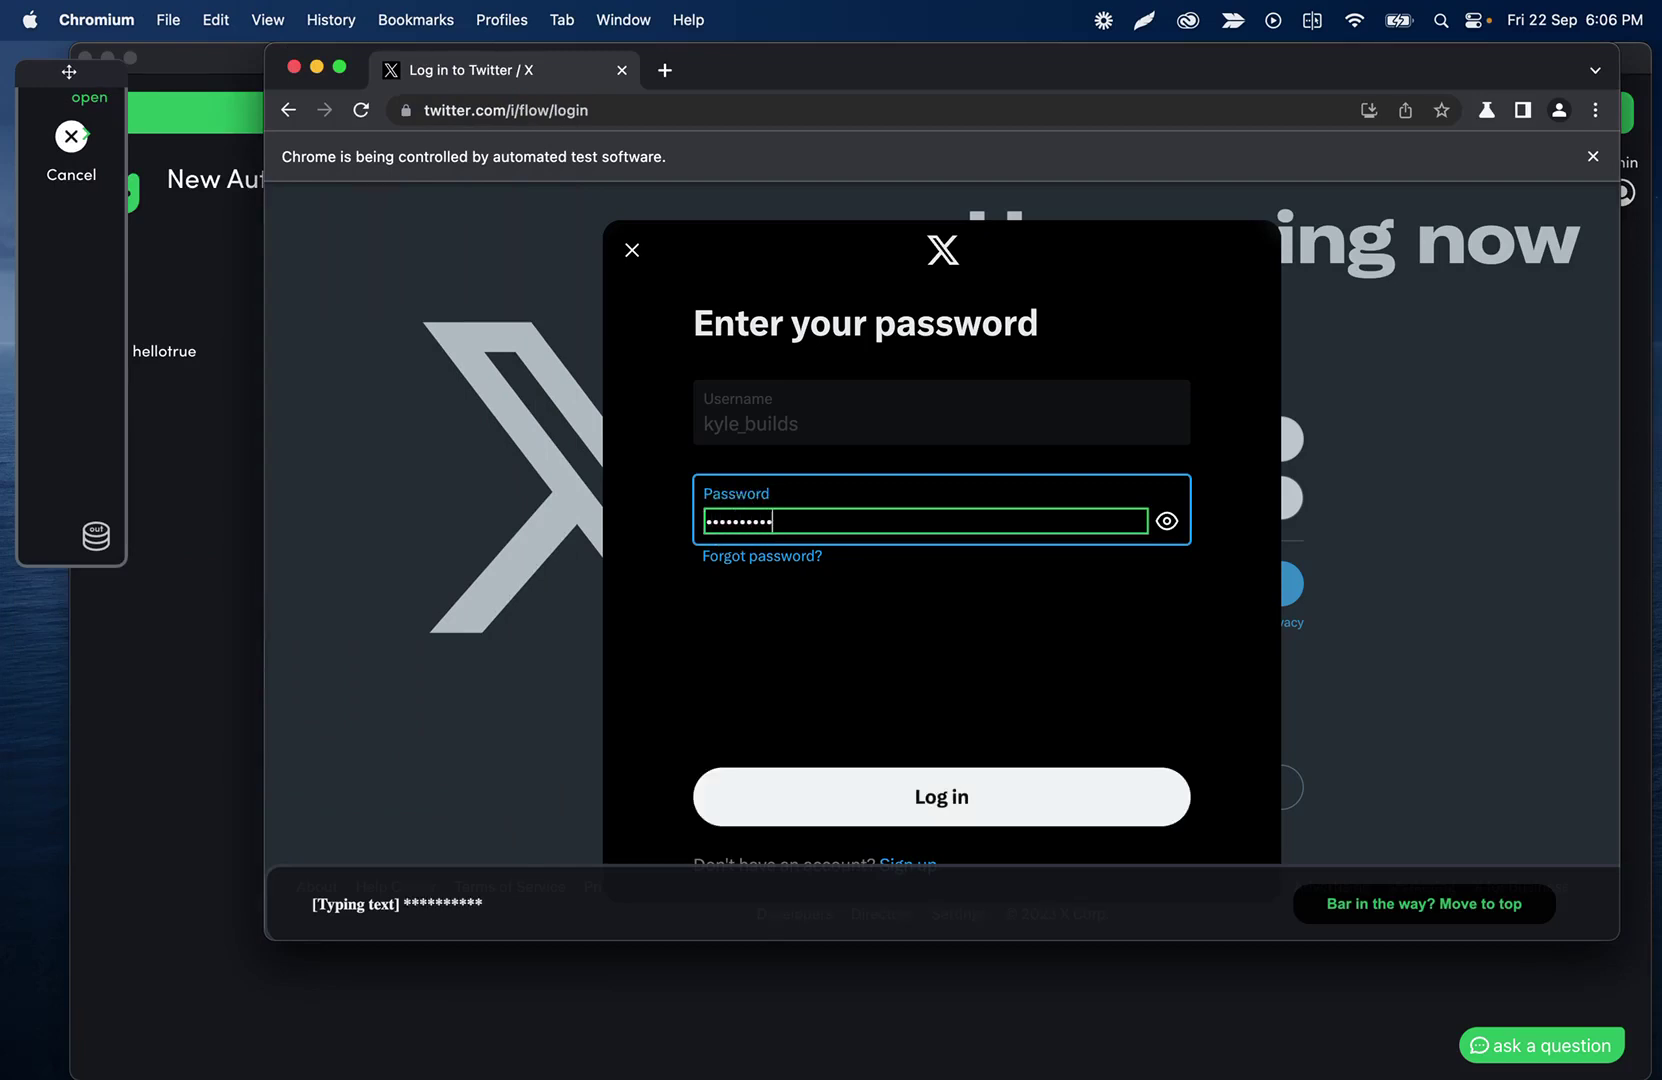
text(*)
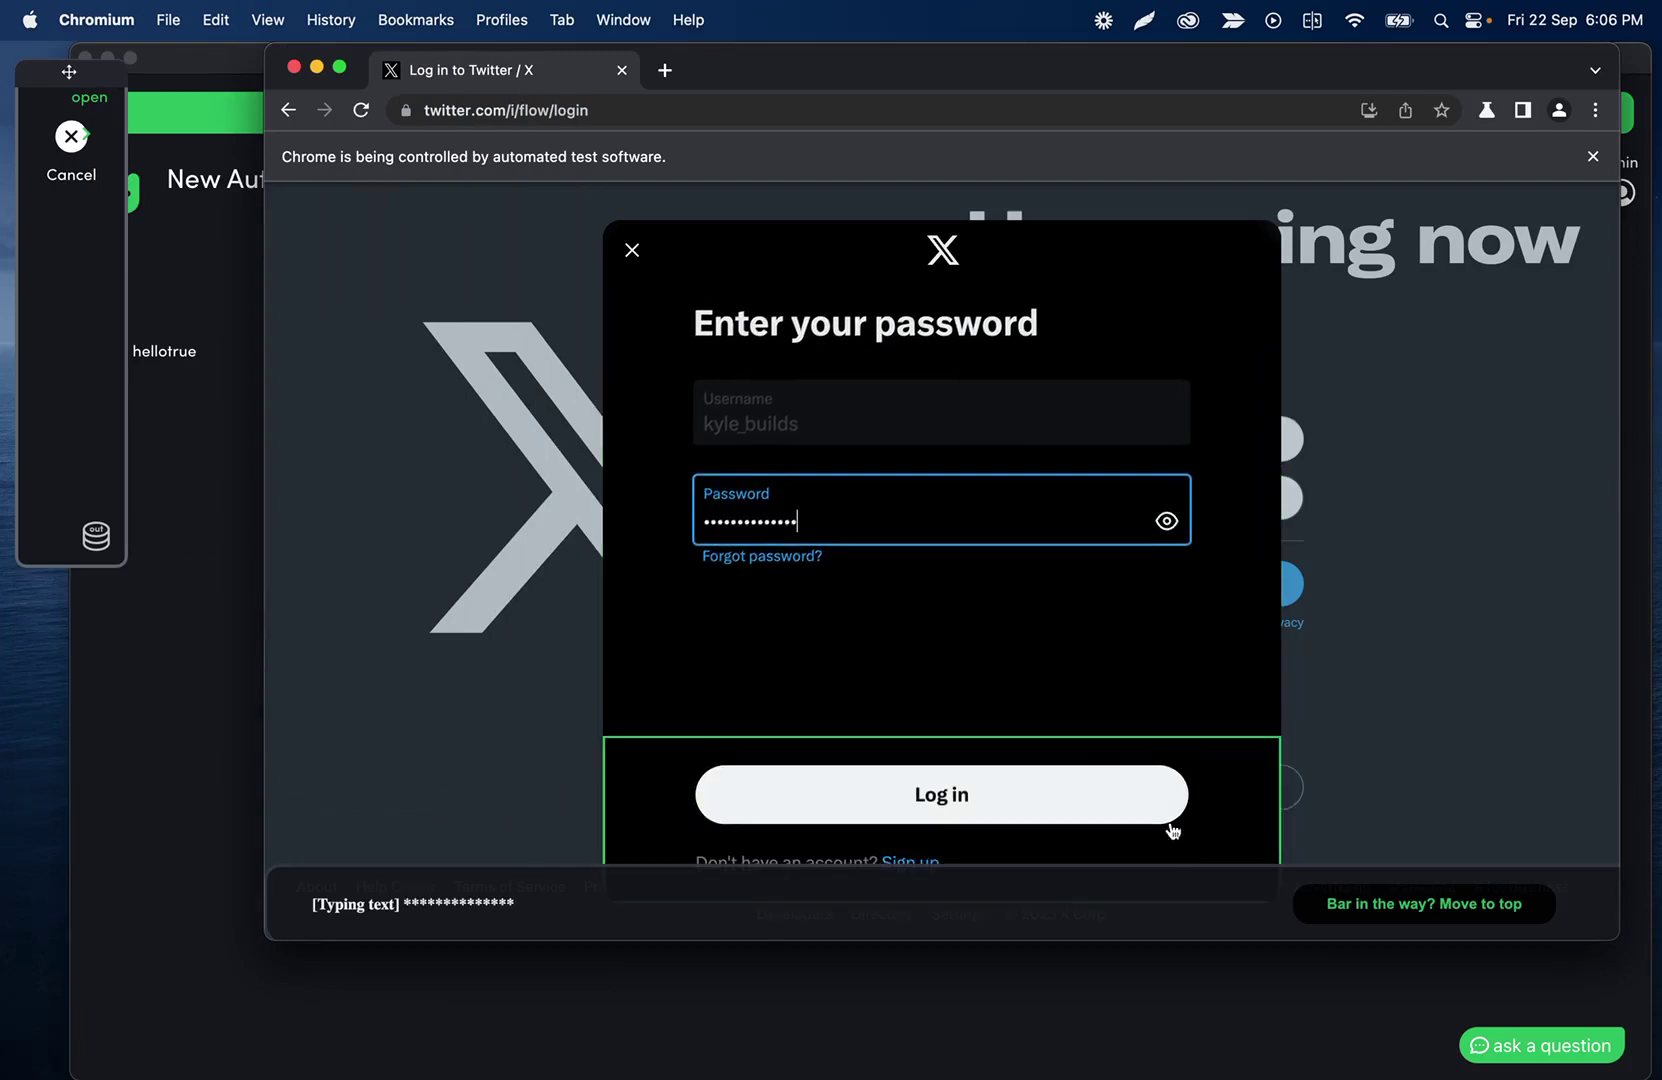
click(1047, 656)
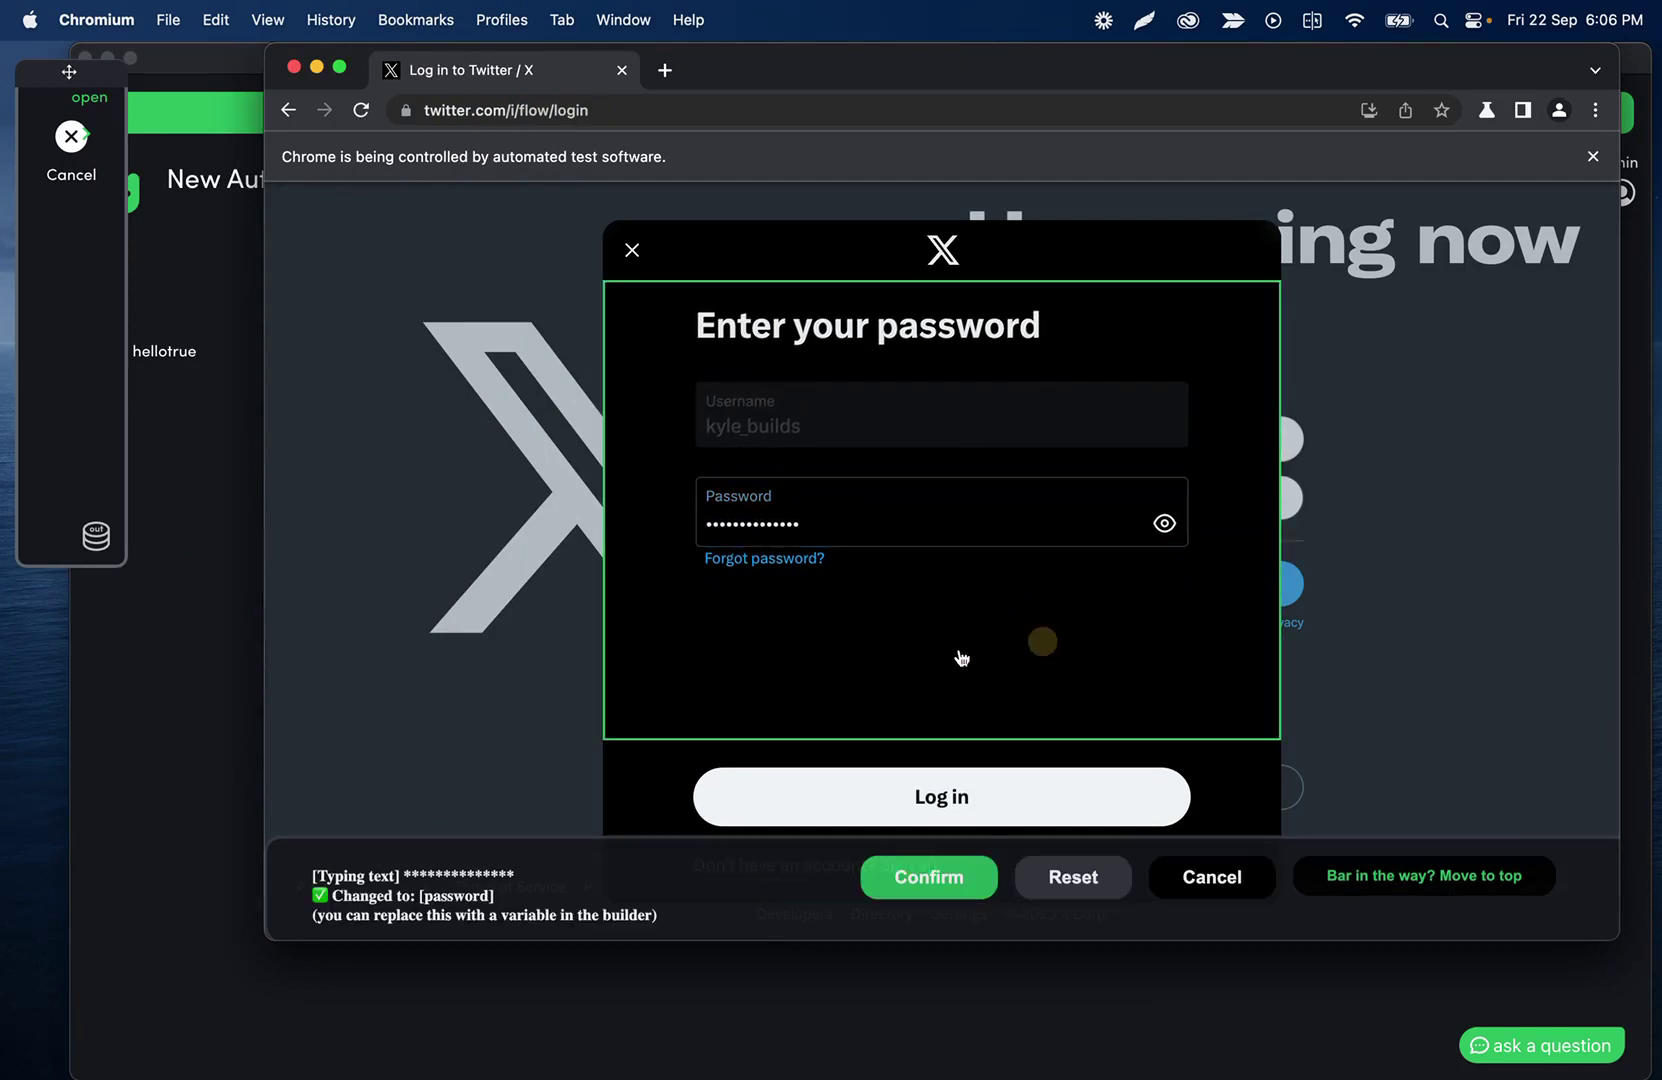
click(942, 880)
- Record and confirm a click on the Log in button
click(645, 358)
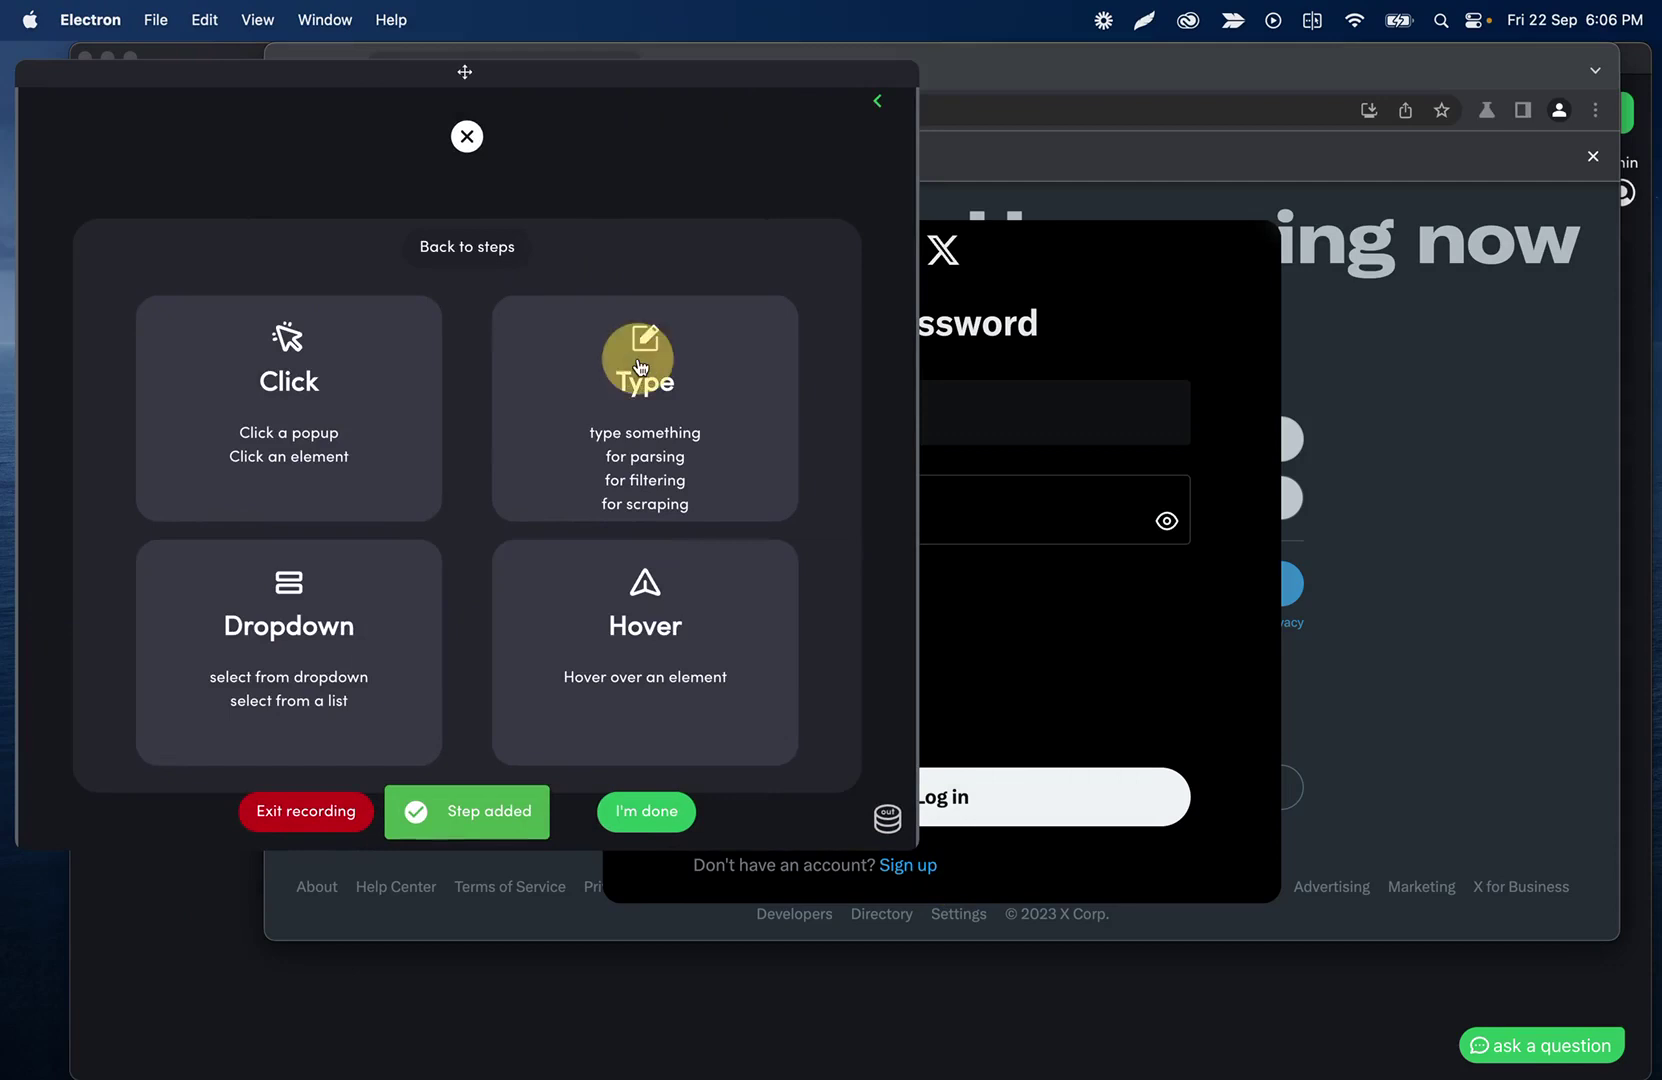
click(366, 389)
click(890, 794)
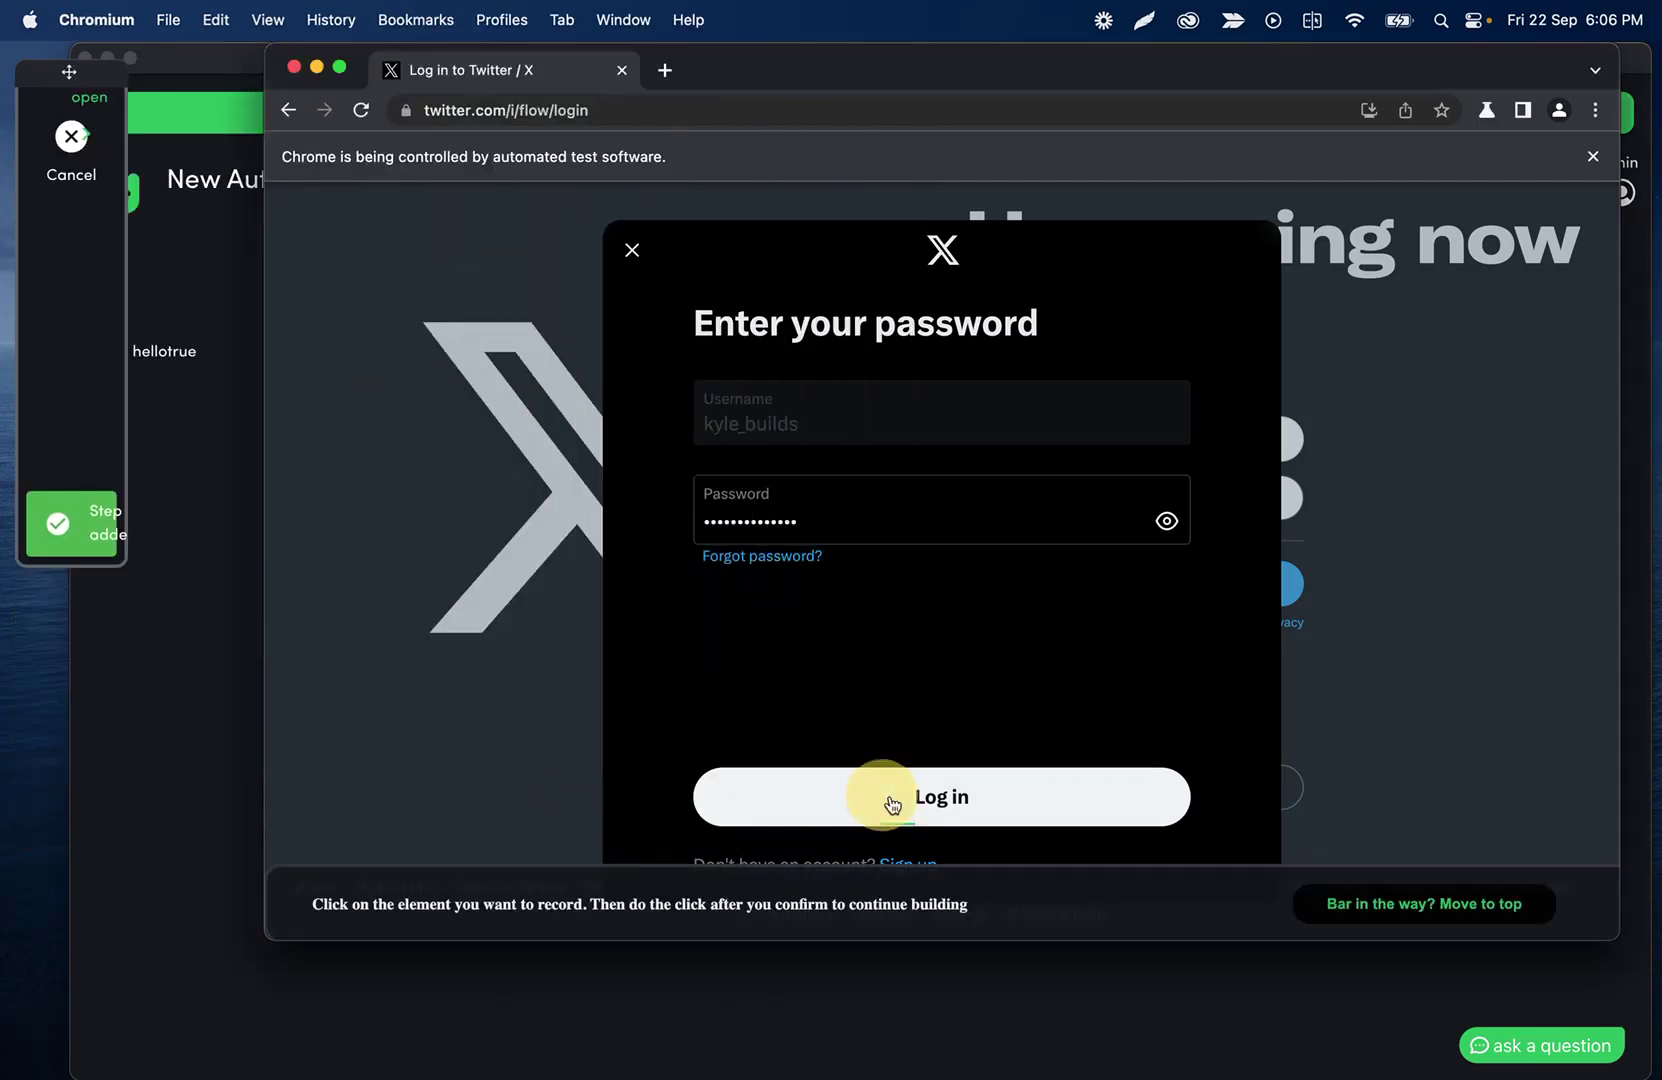
click(961, 810)
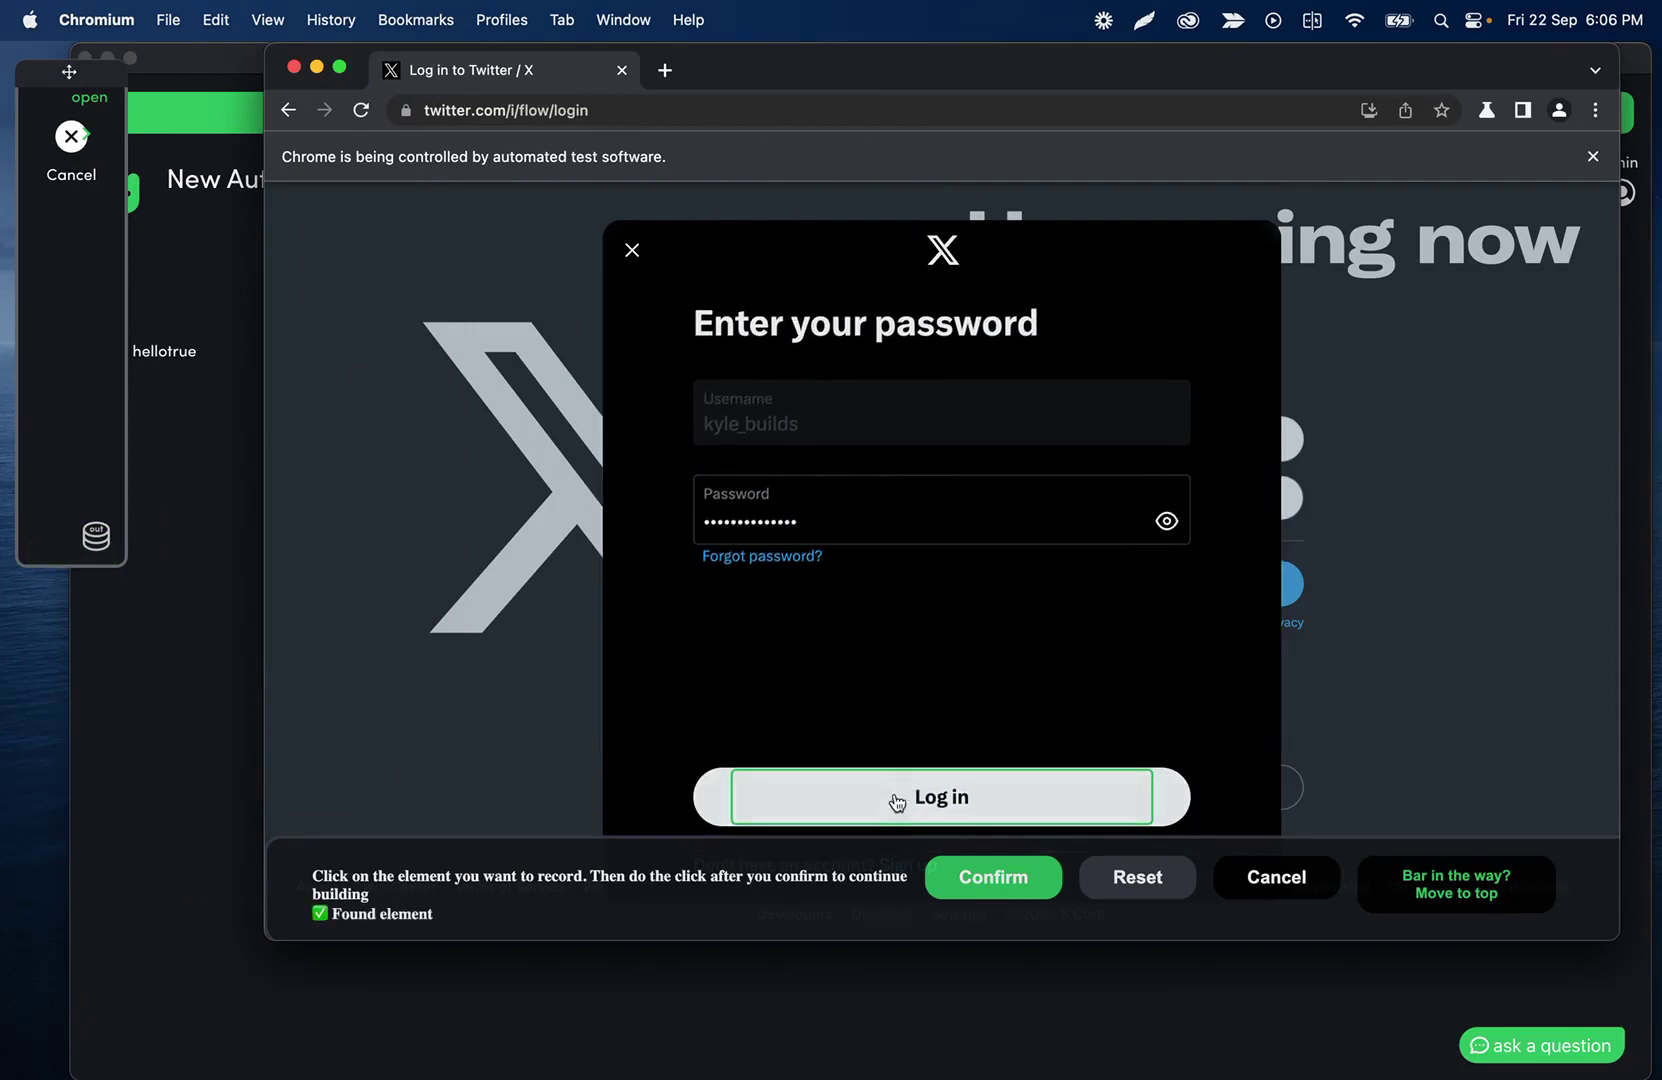
click(995, 780)
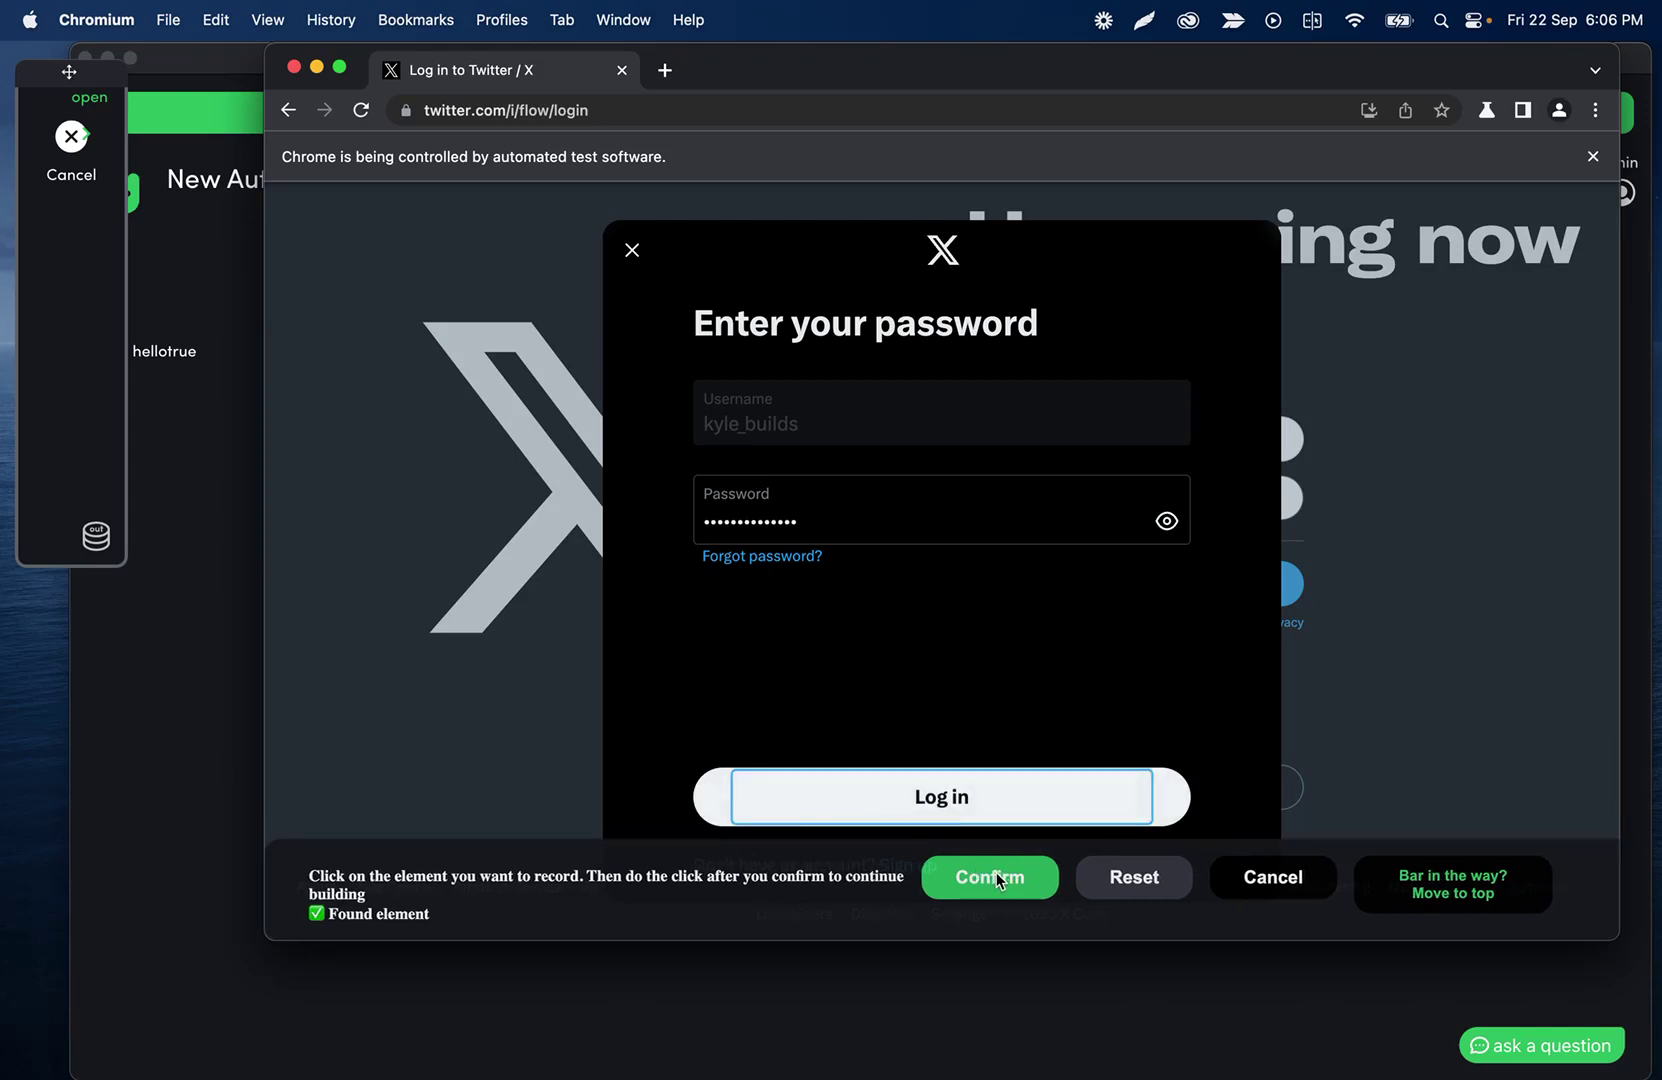
click(993, 877)
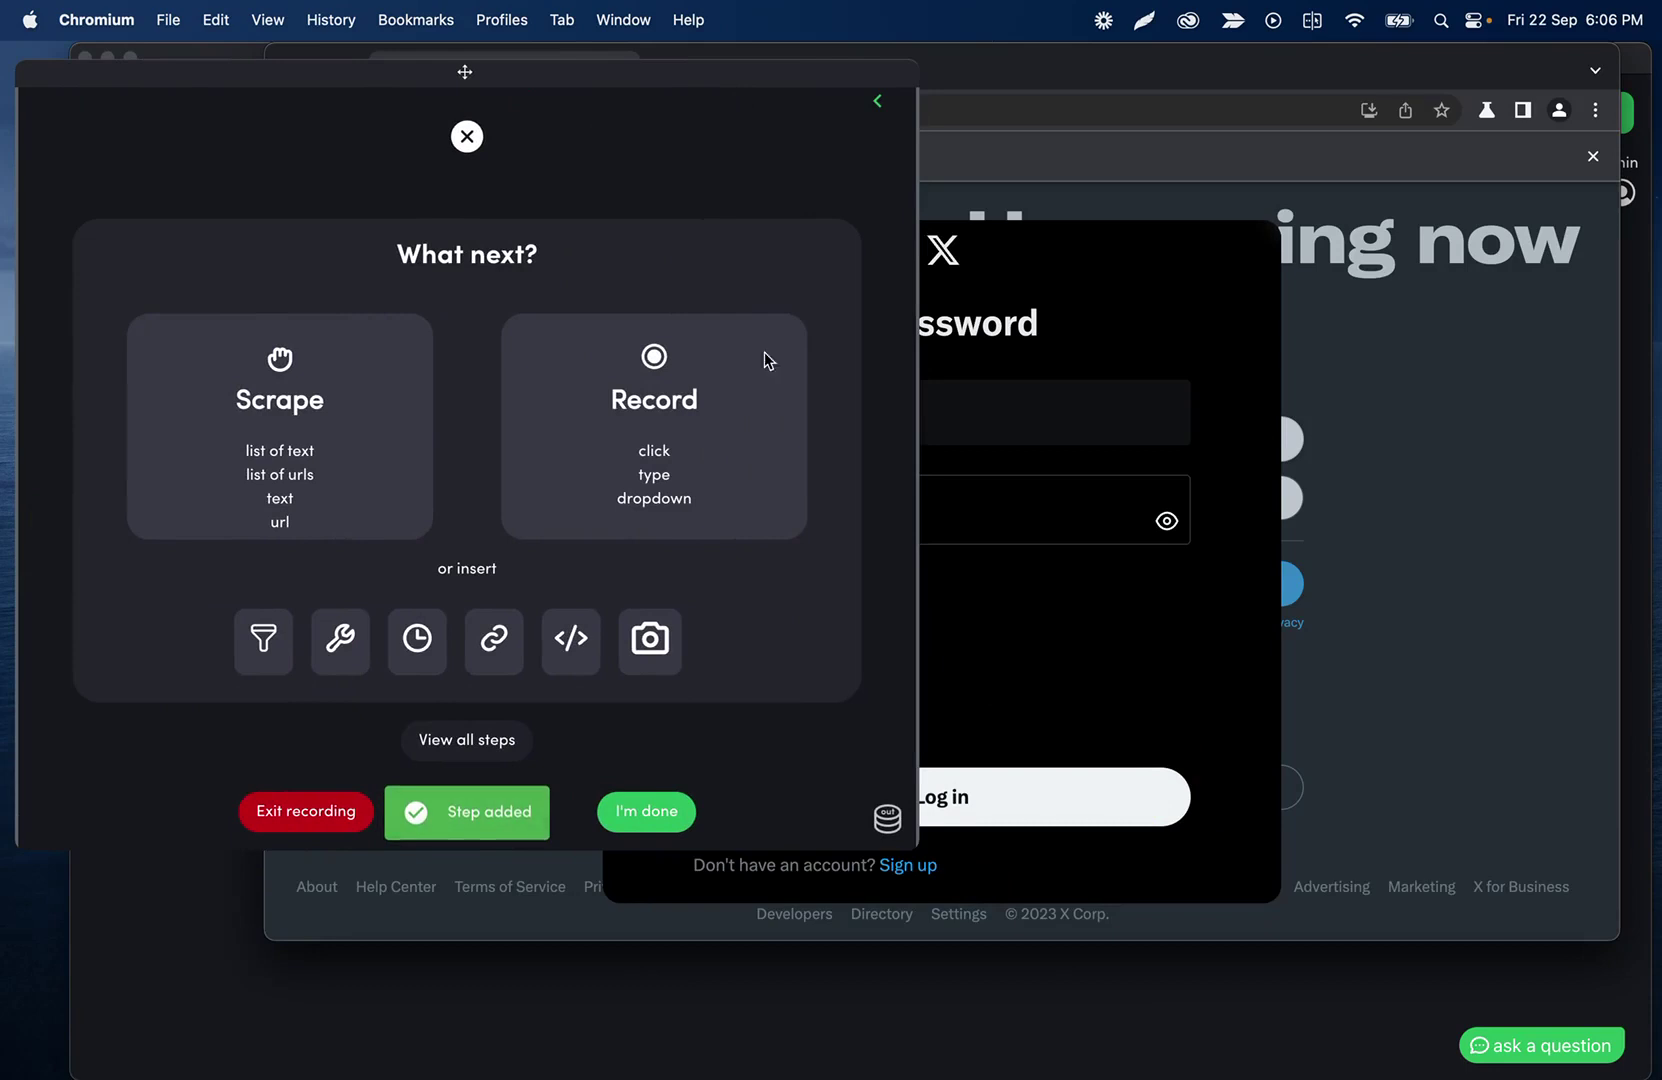
- Log in to reach the X home feed, widen the recorder, and start a typing step
click(877, 101)
click(916, 805)
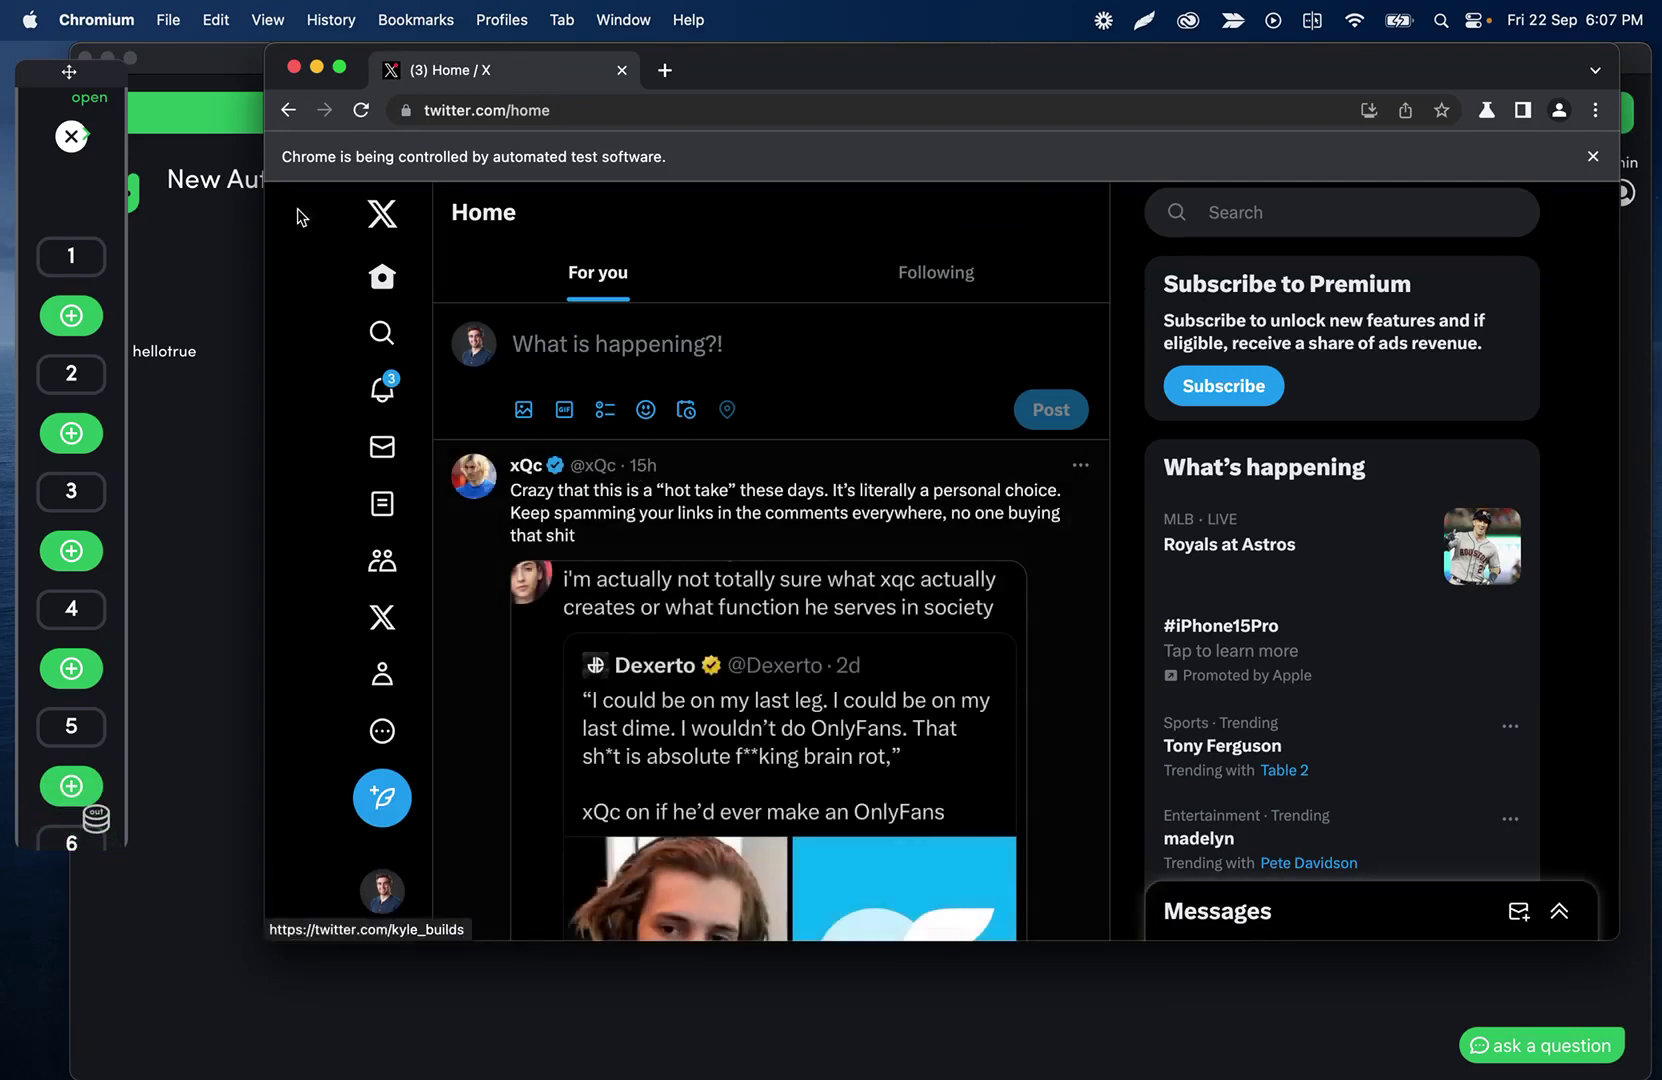
click(71, 136)
click(538, 101)
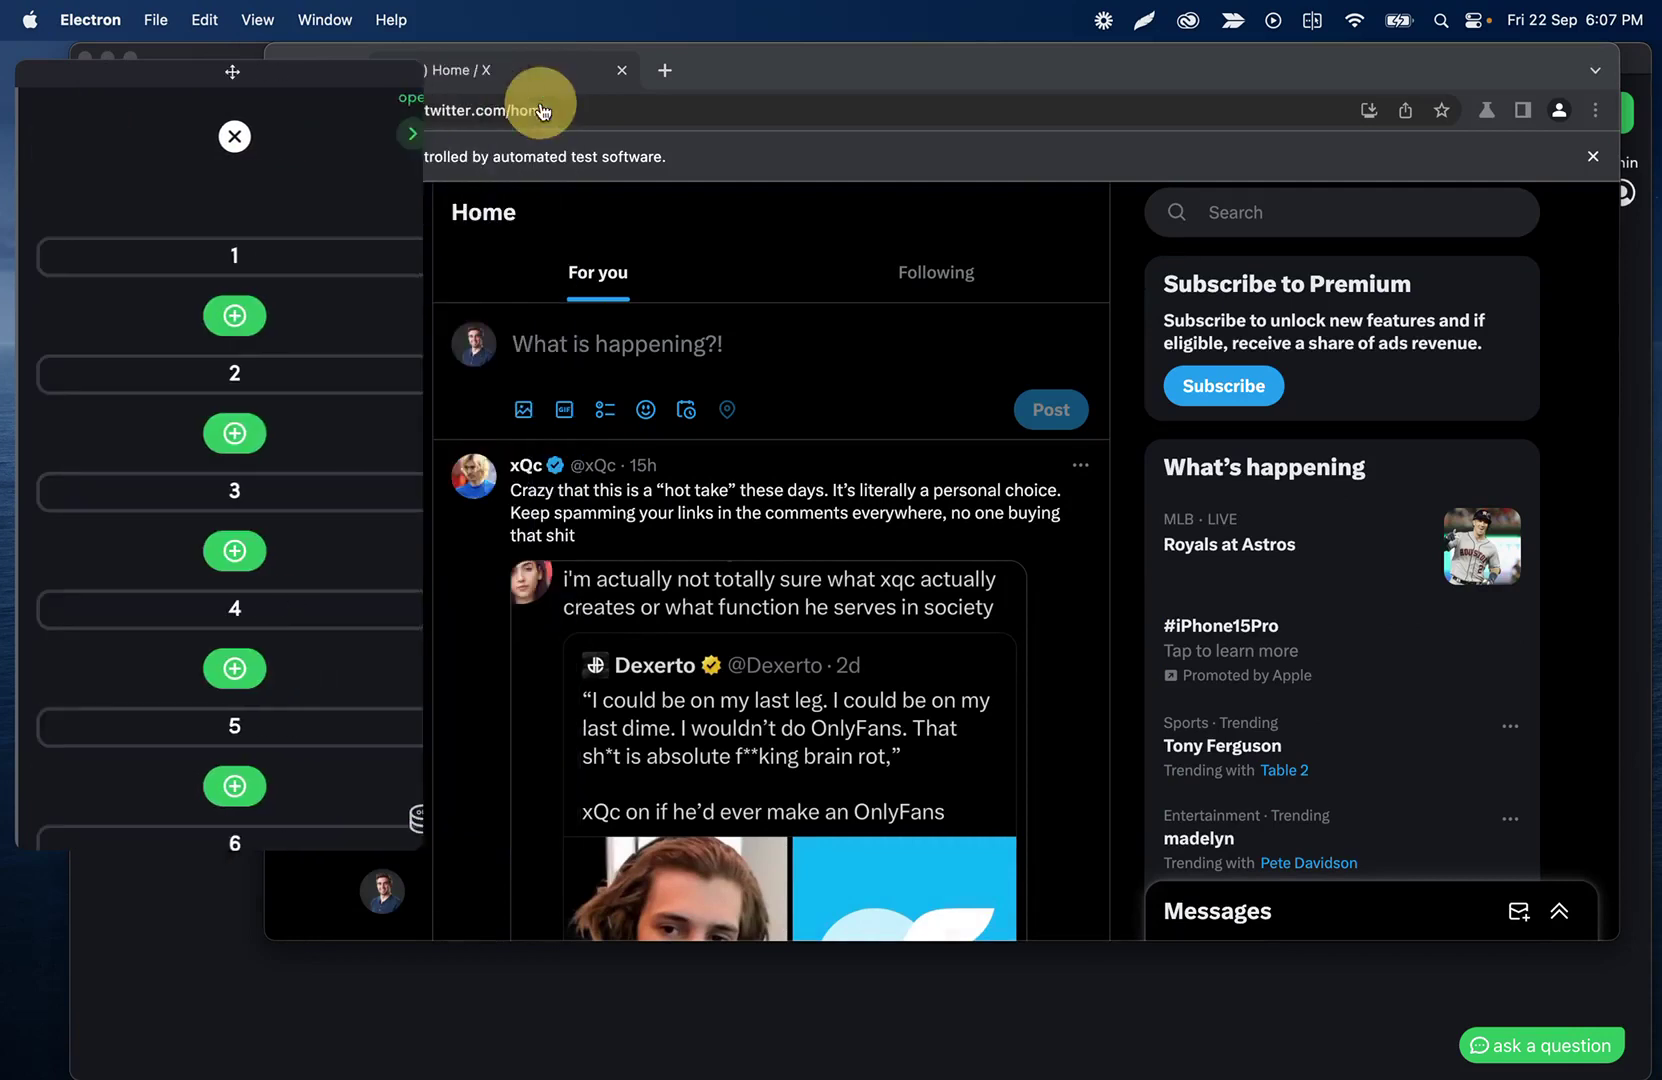
click(88, 138)
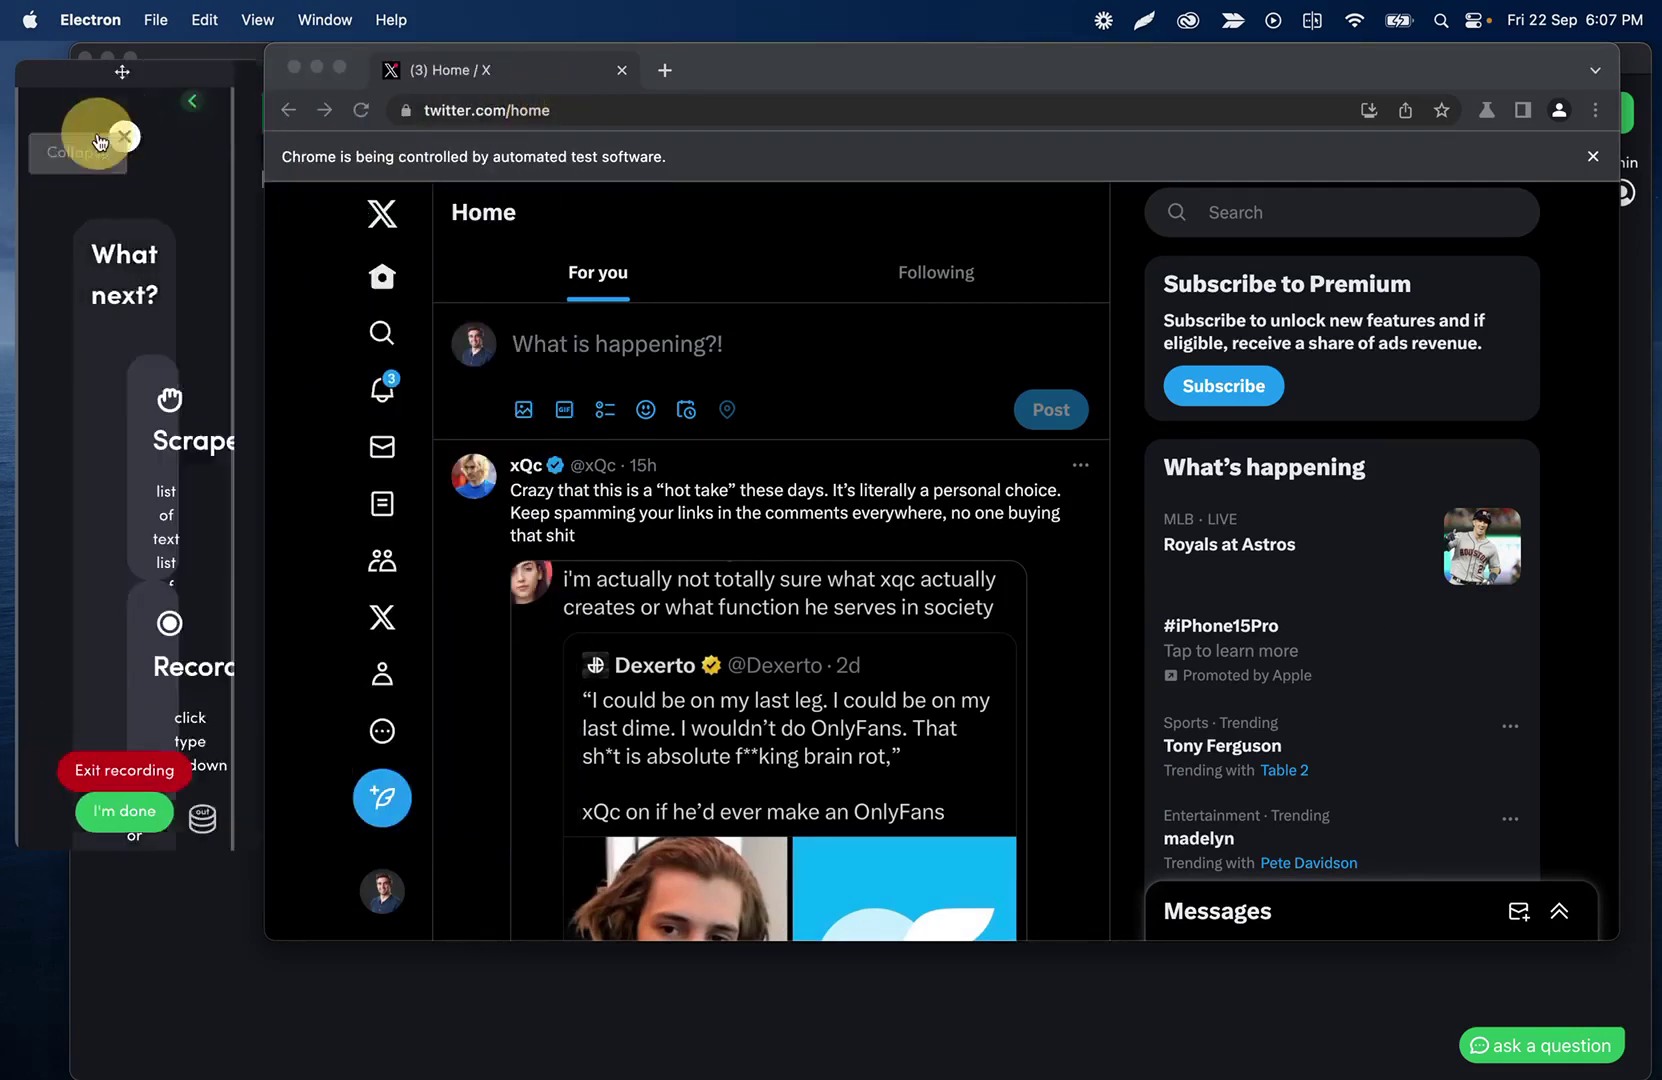
drag(578, 132, 865, 132)
click(601, 393)
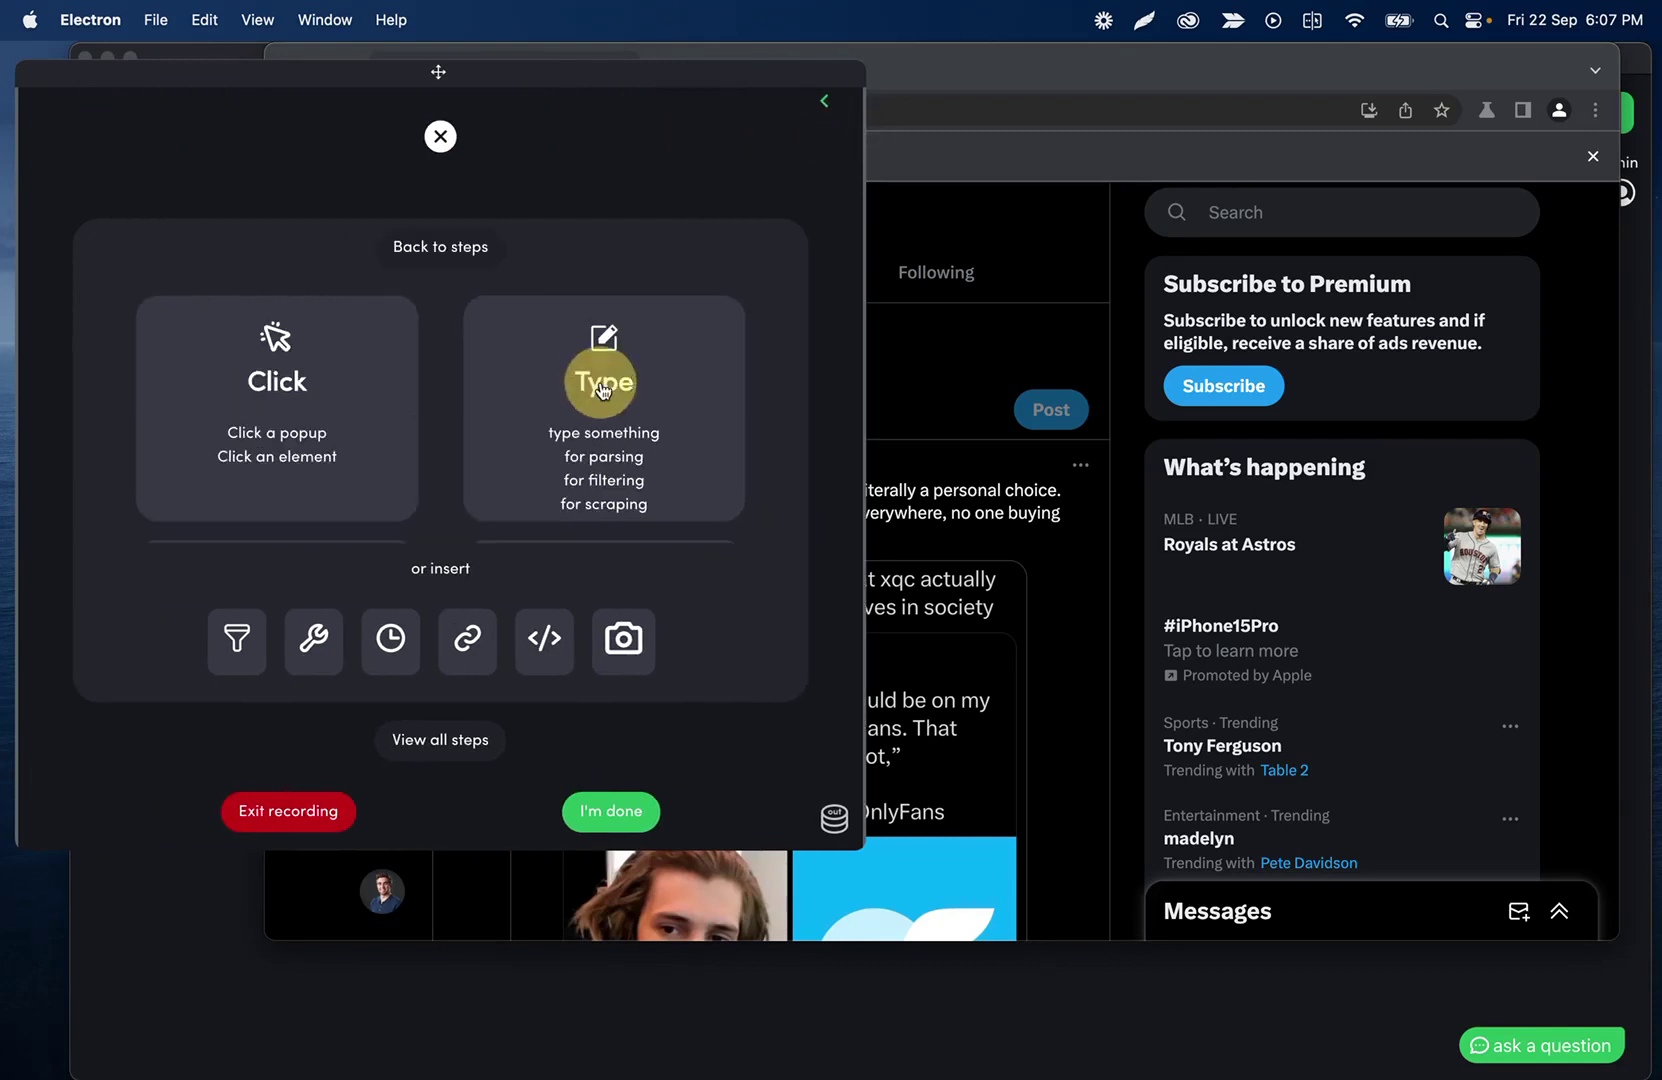
click(565, 345)
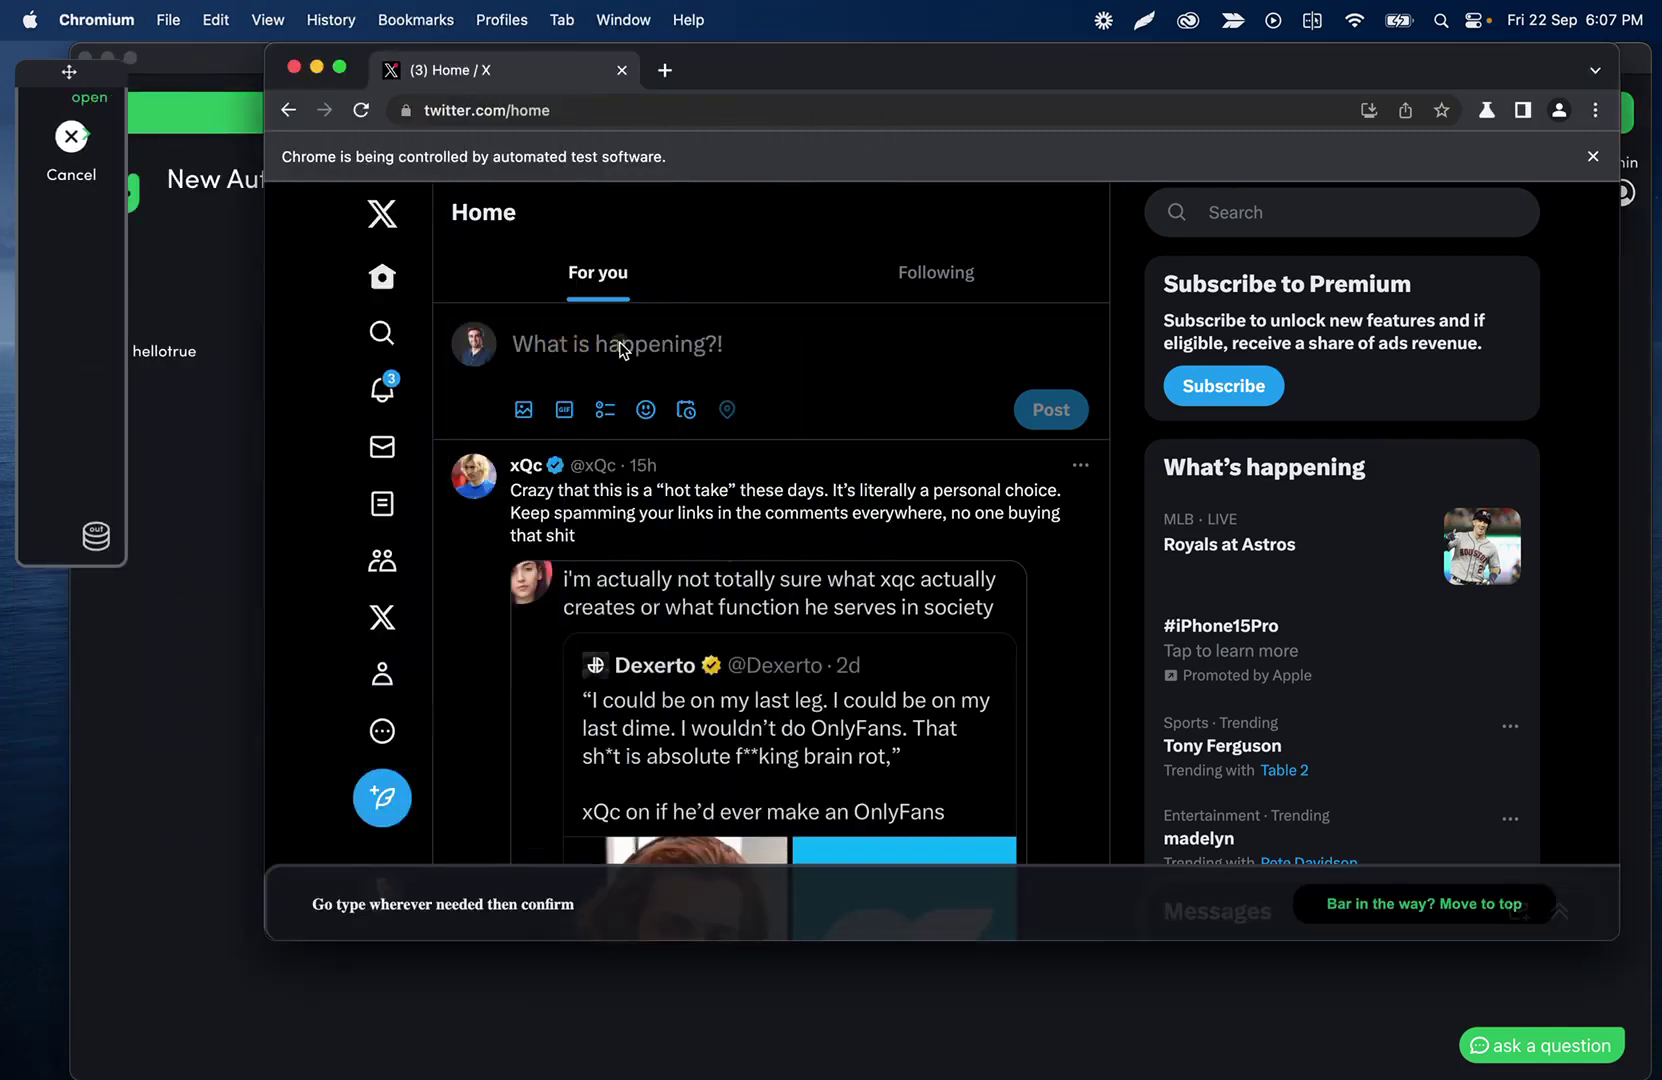
- Record typing 'Hello this is my tweet' into the What is happening?! post box
click(660, 370)
text(He)
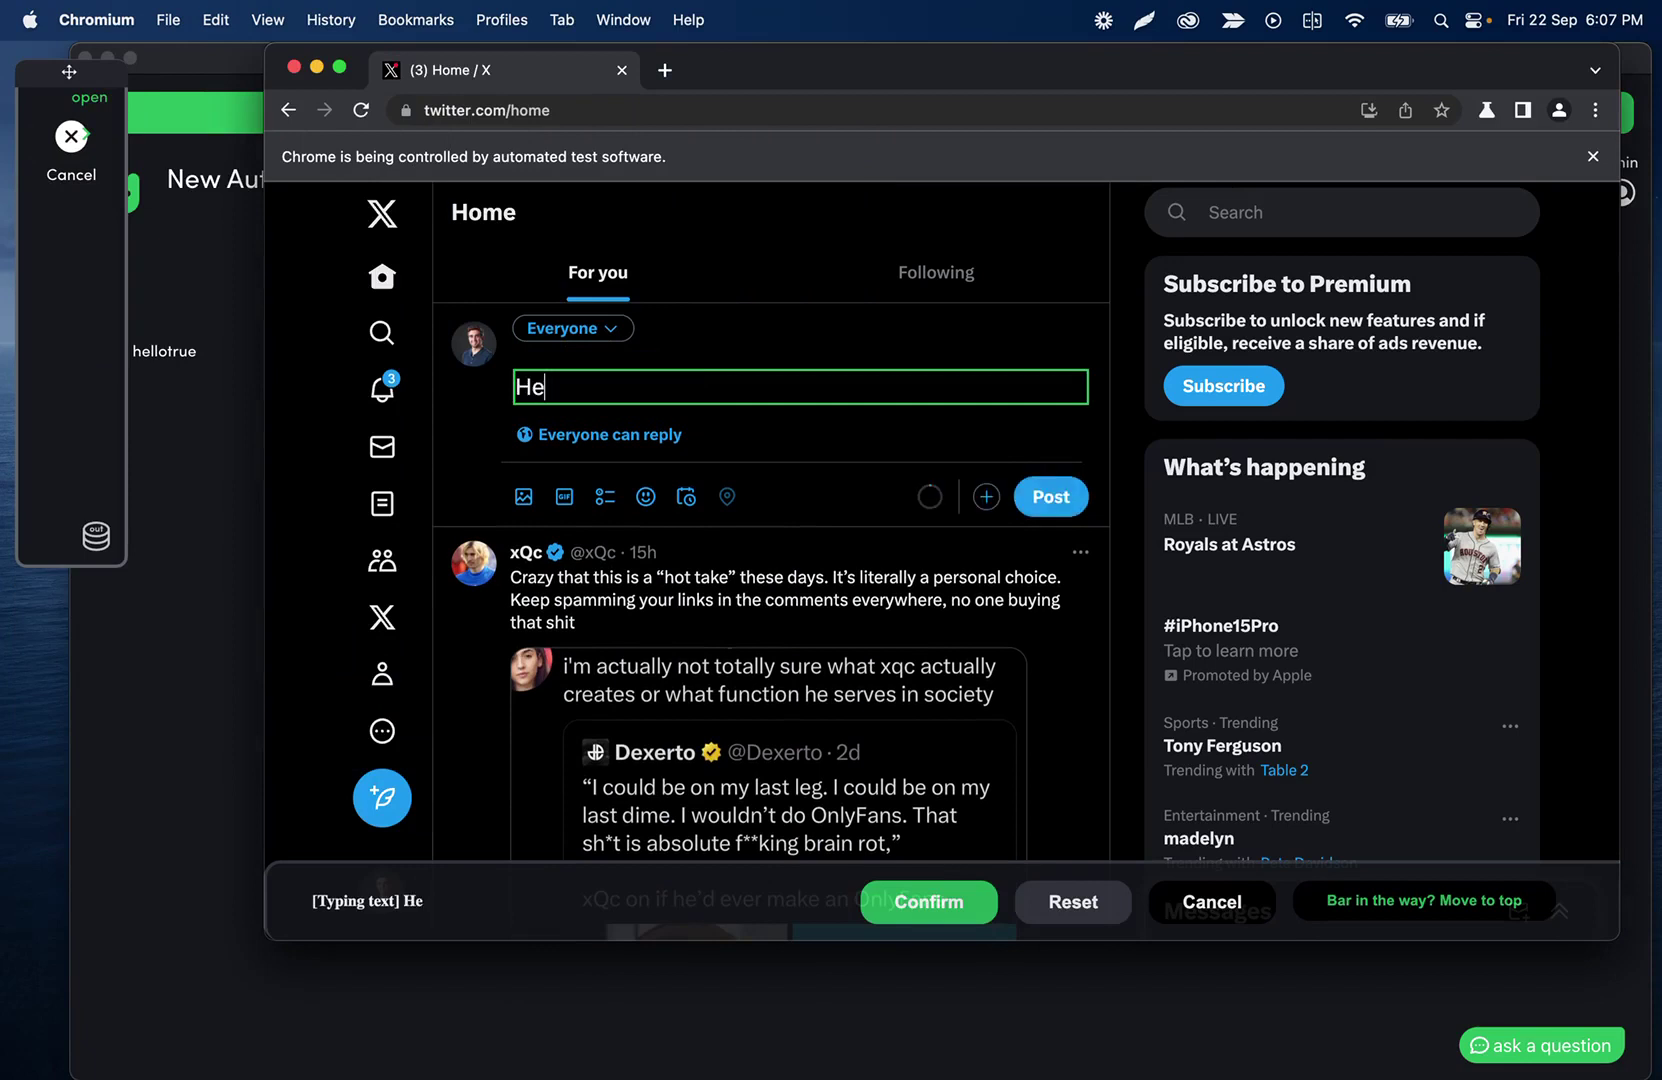
text(llo this is my te)
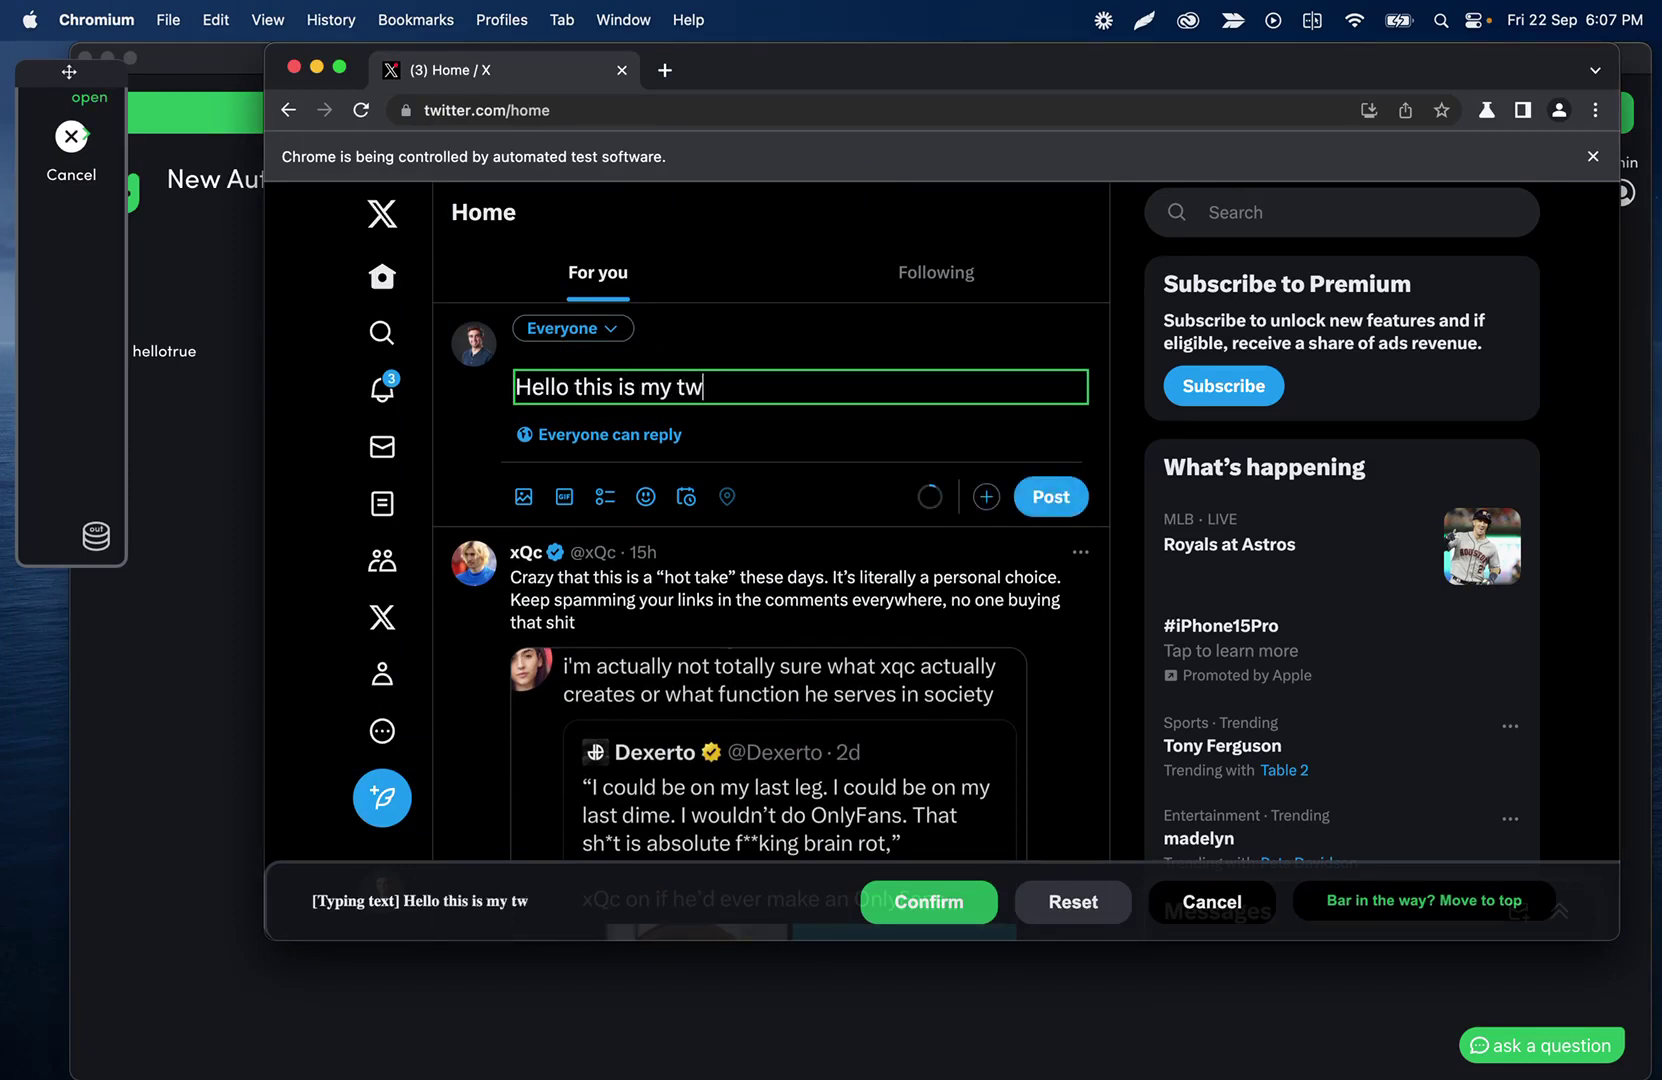
click(925, 903)
click(876, 104)
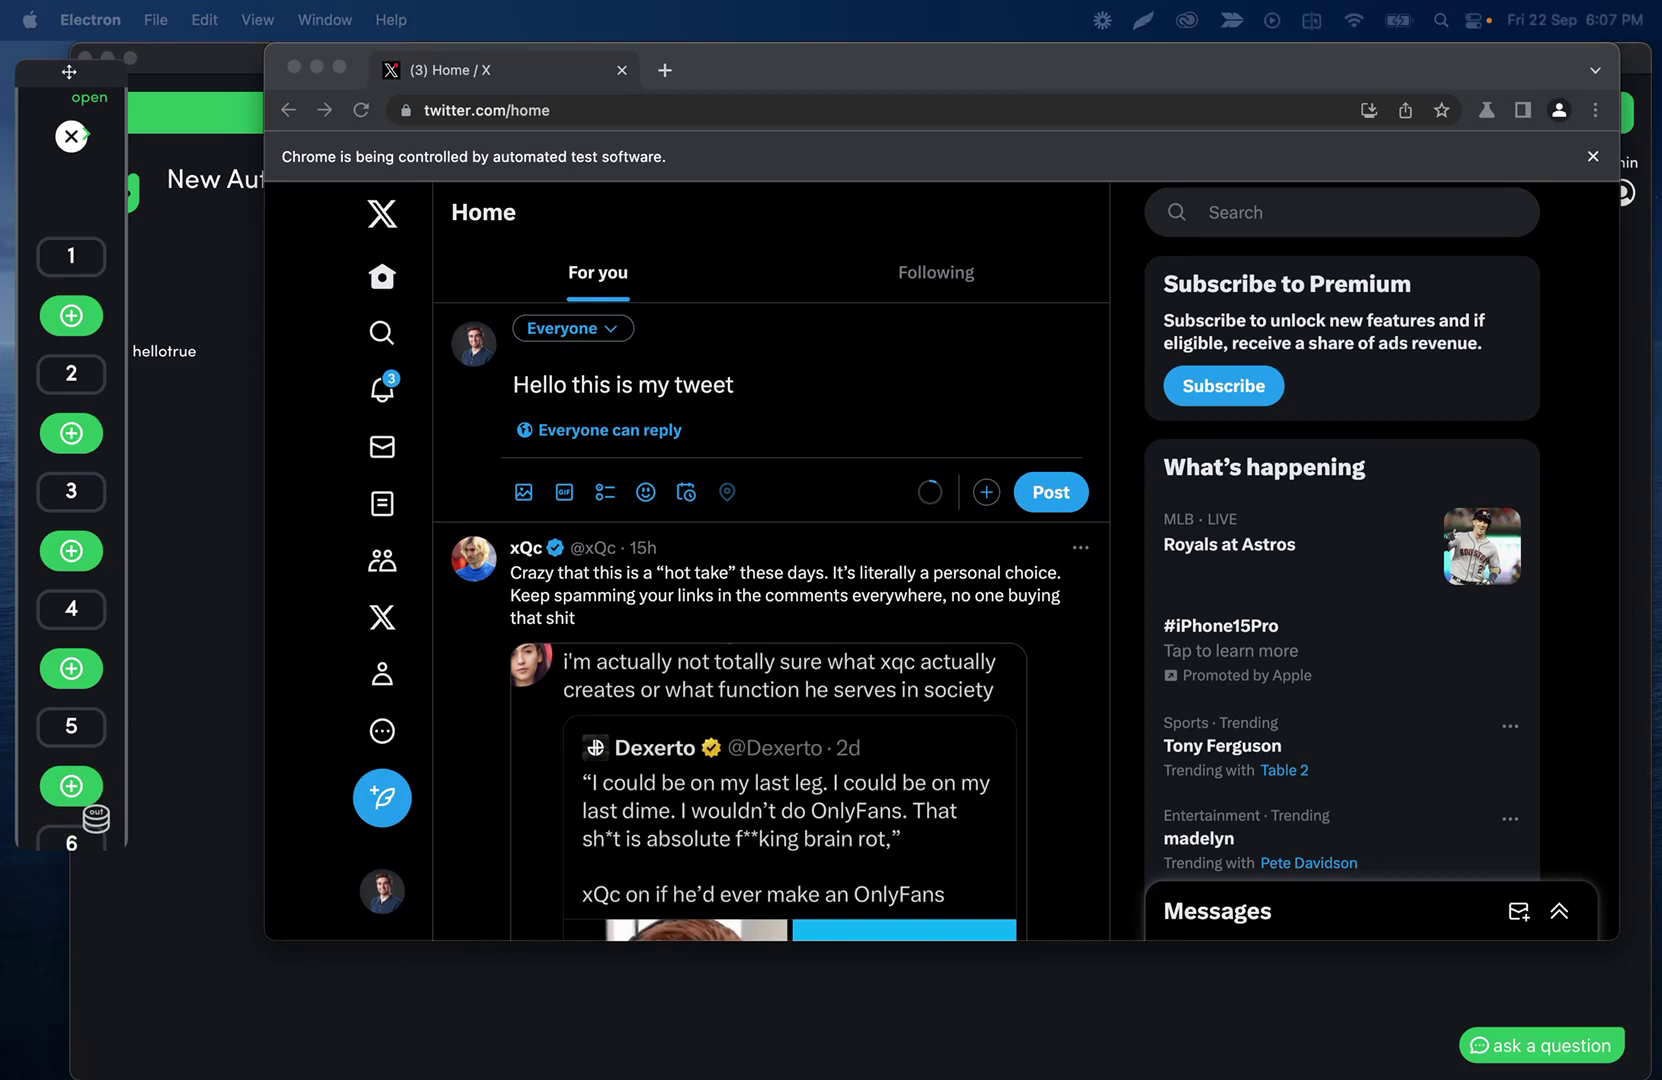
click(841, 386)
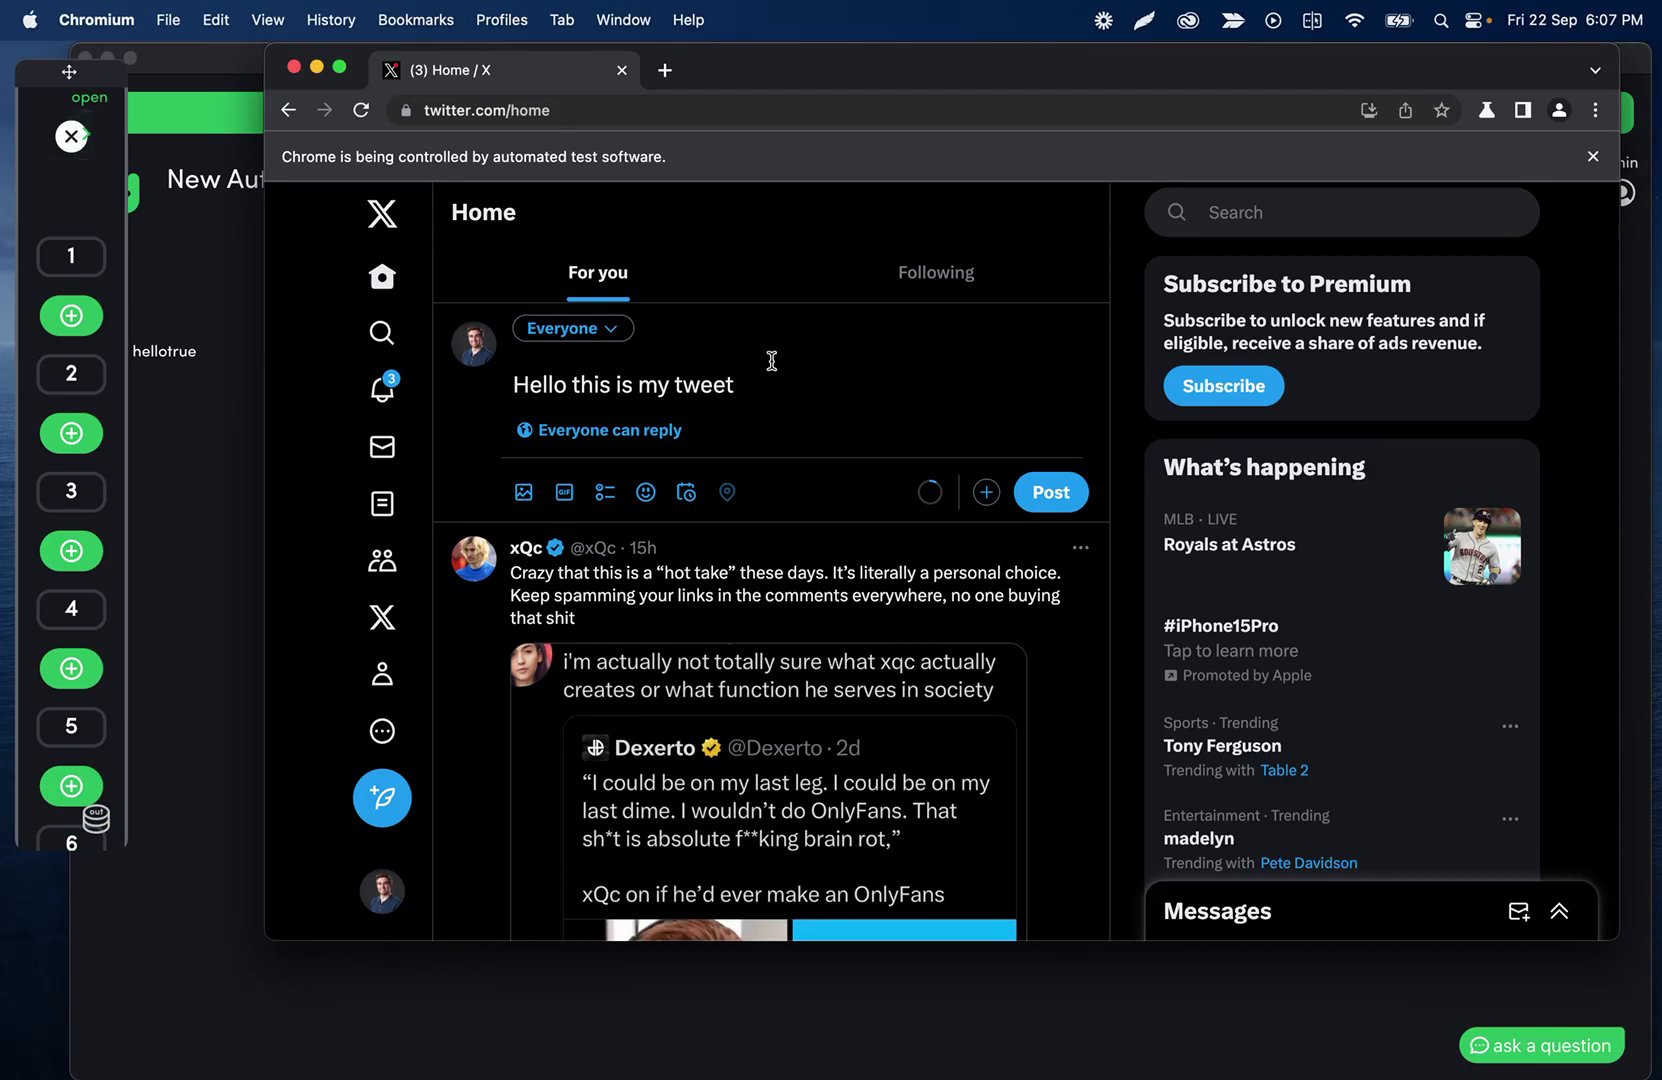
click(624, 334)
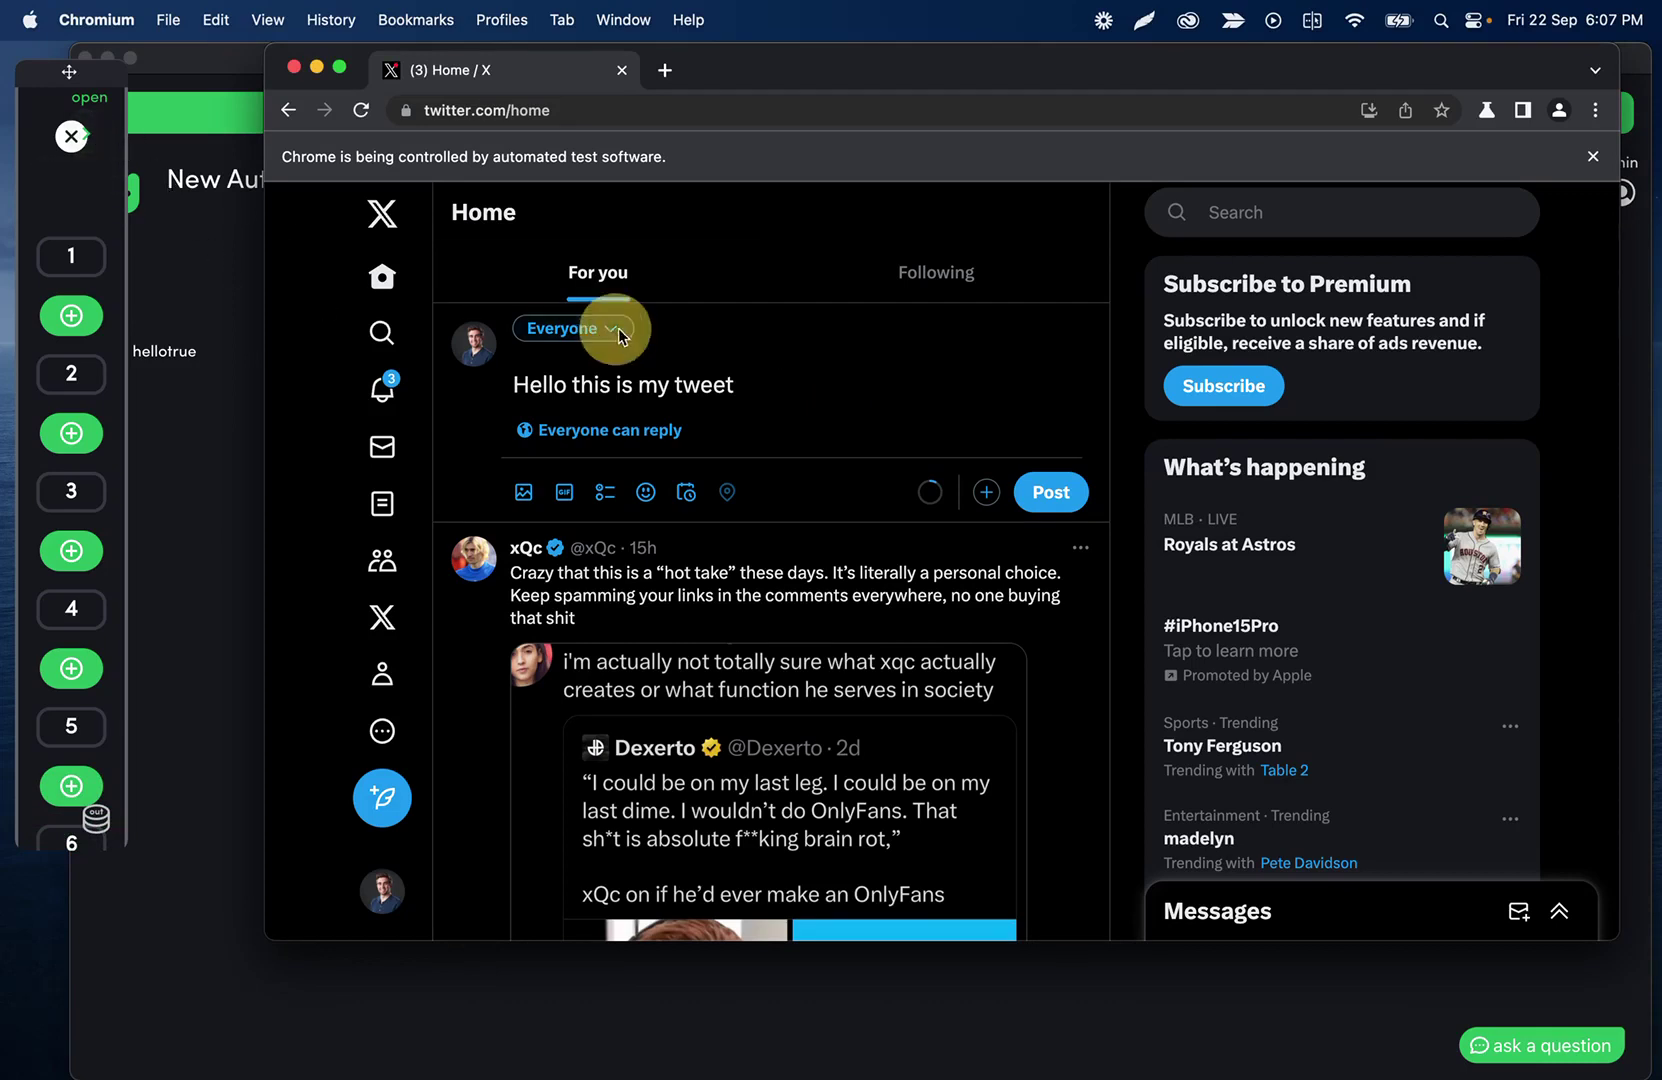
click(612, 332)
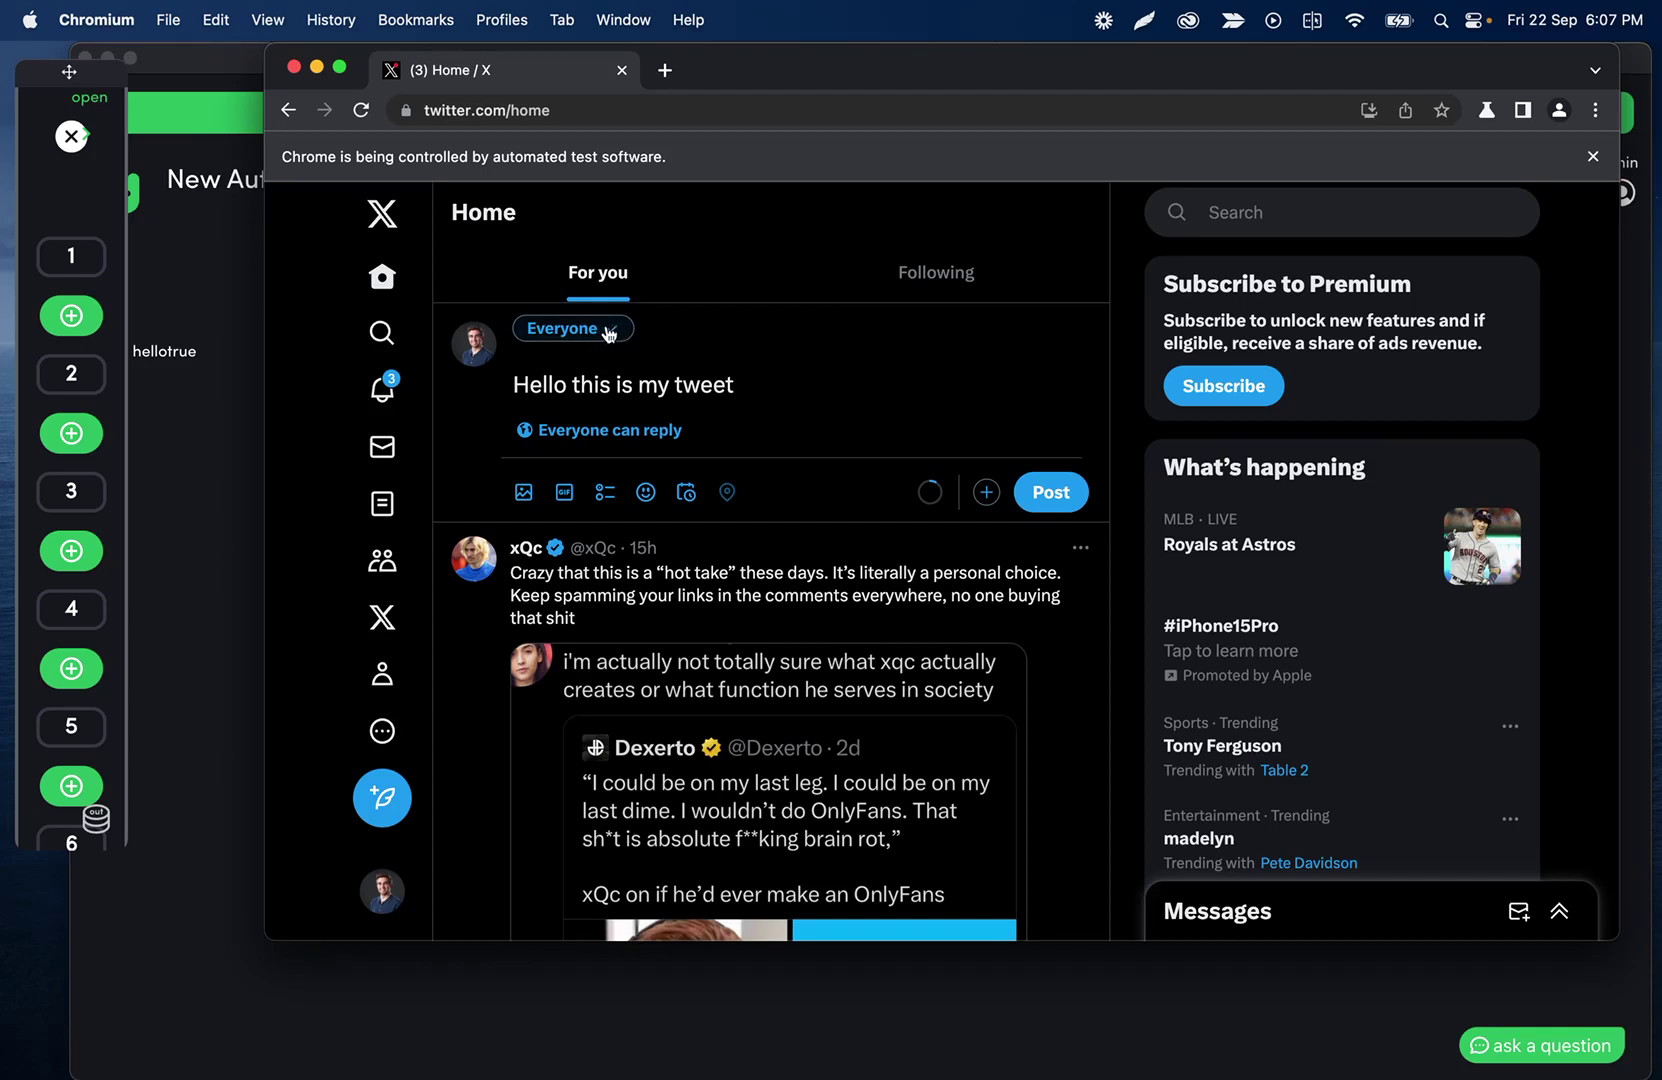
click(608, 332)
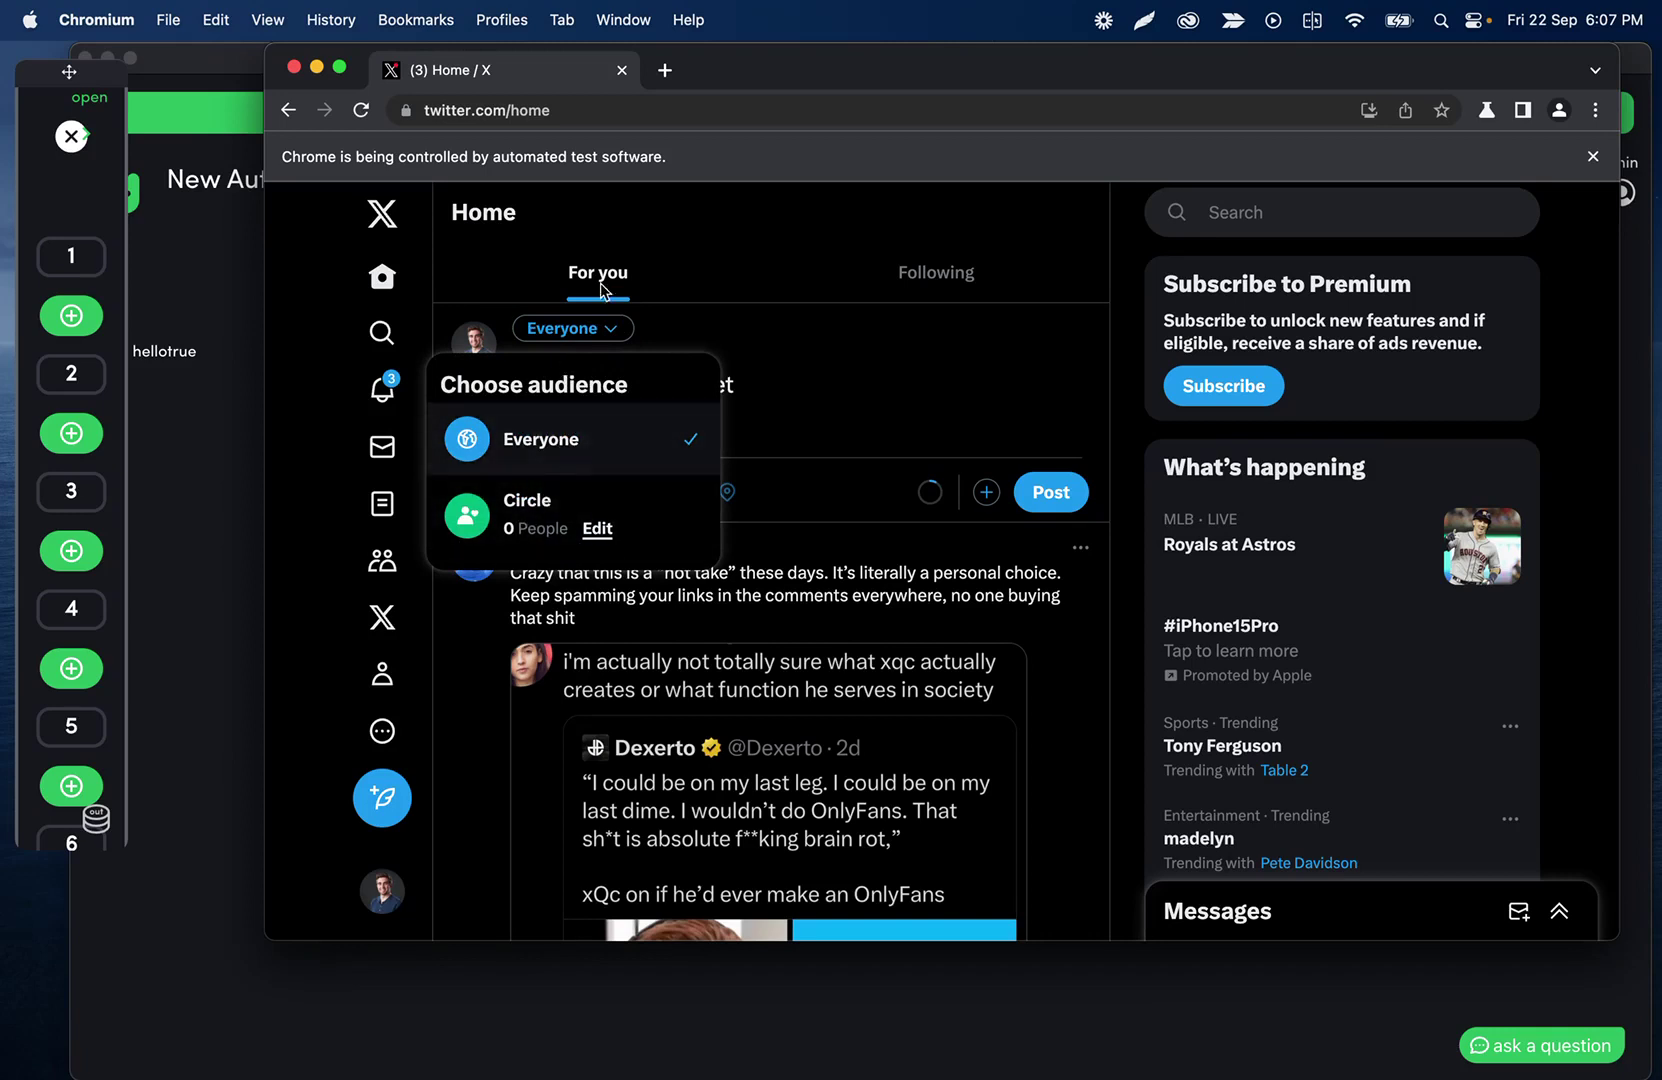
click(611, 340)
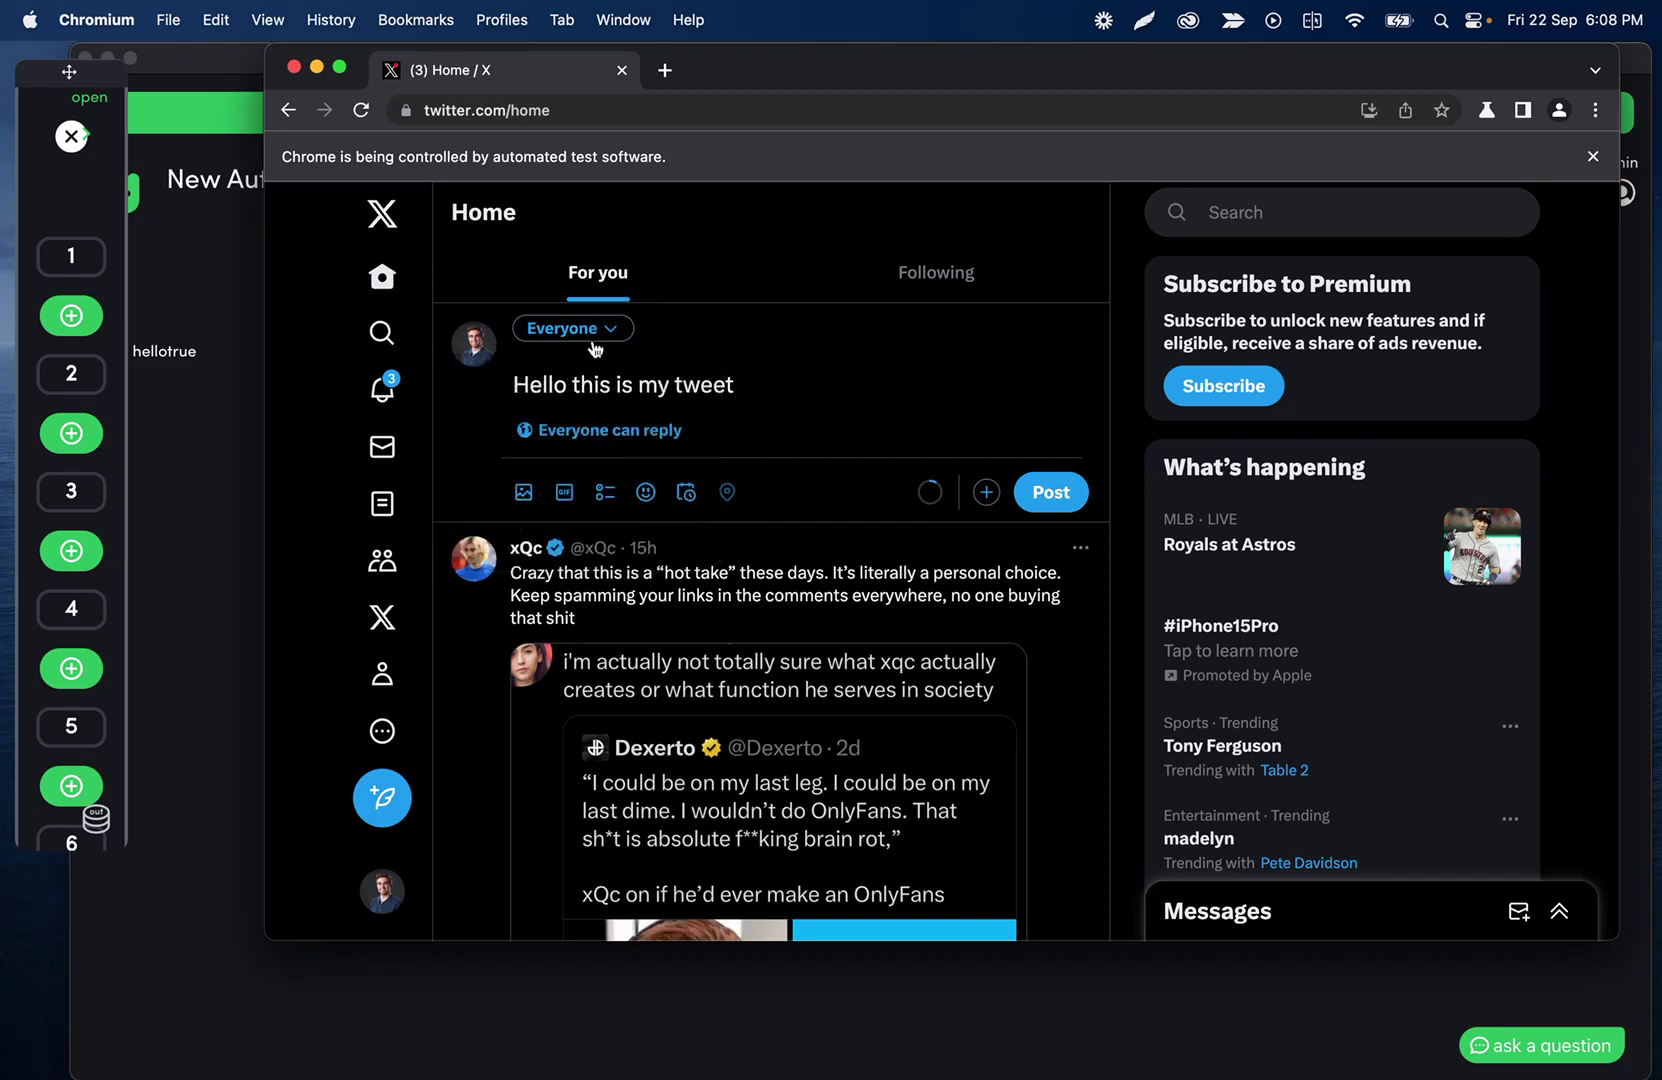
click(585, 336)
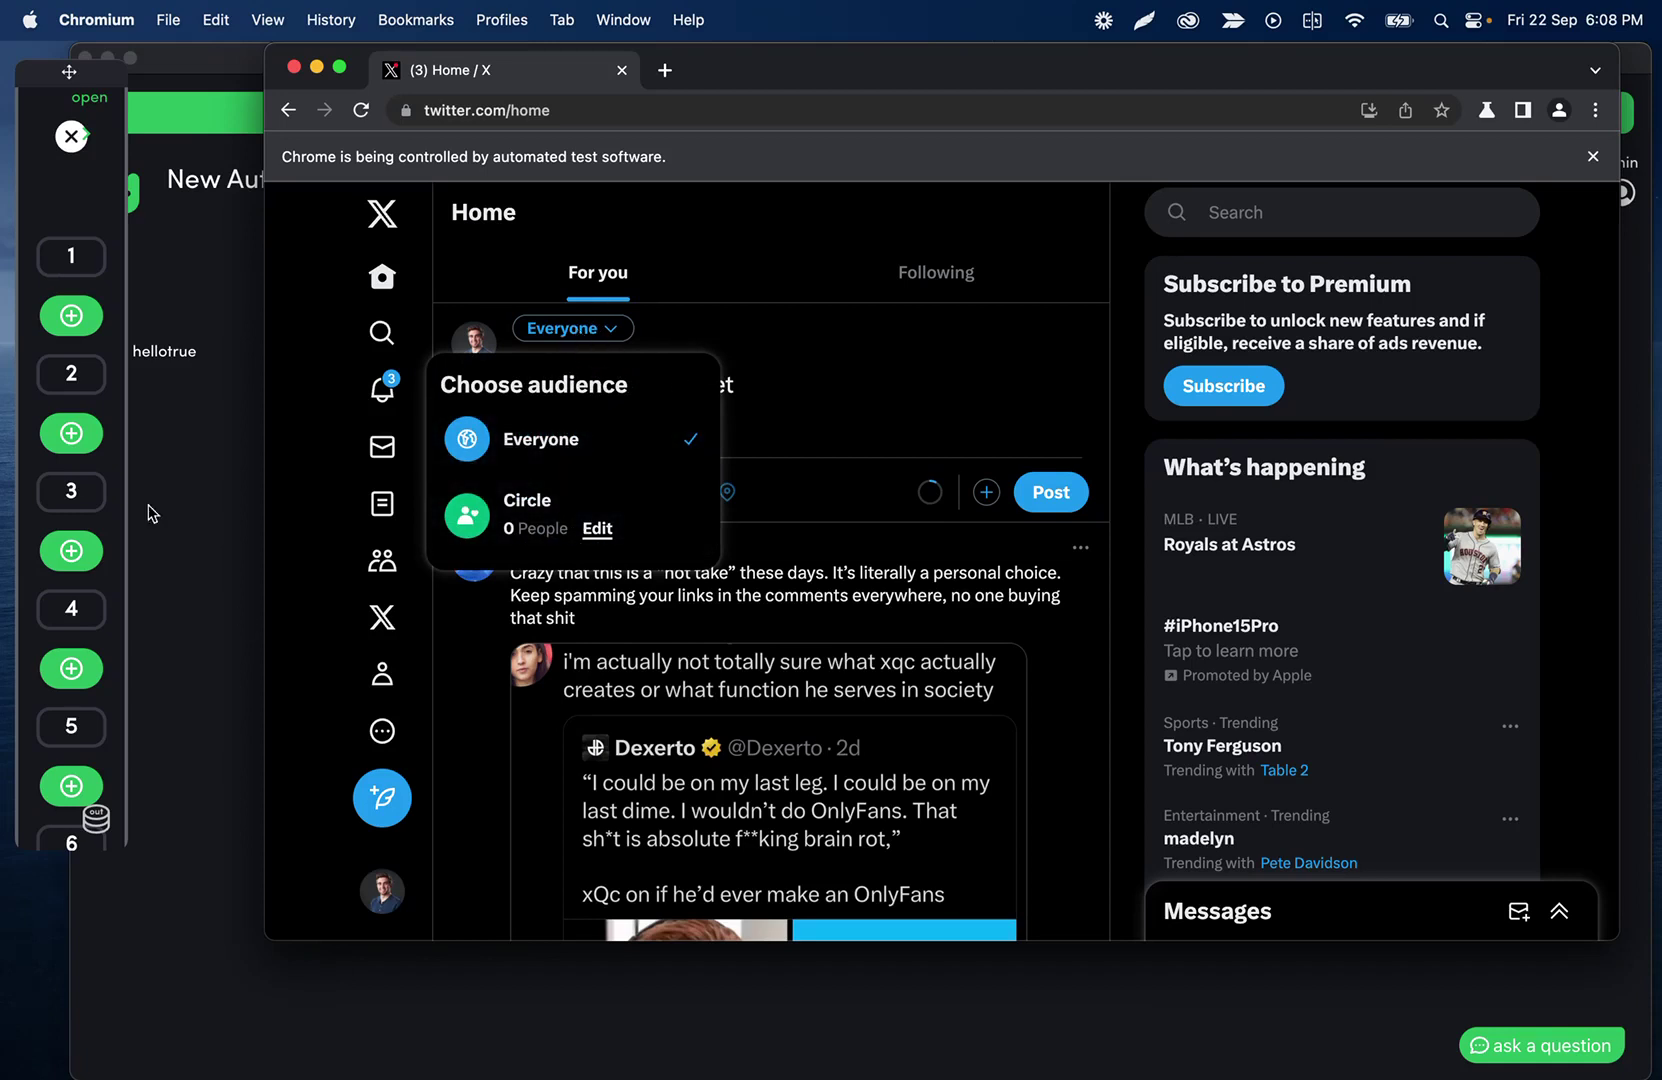
click(89, 97)
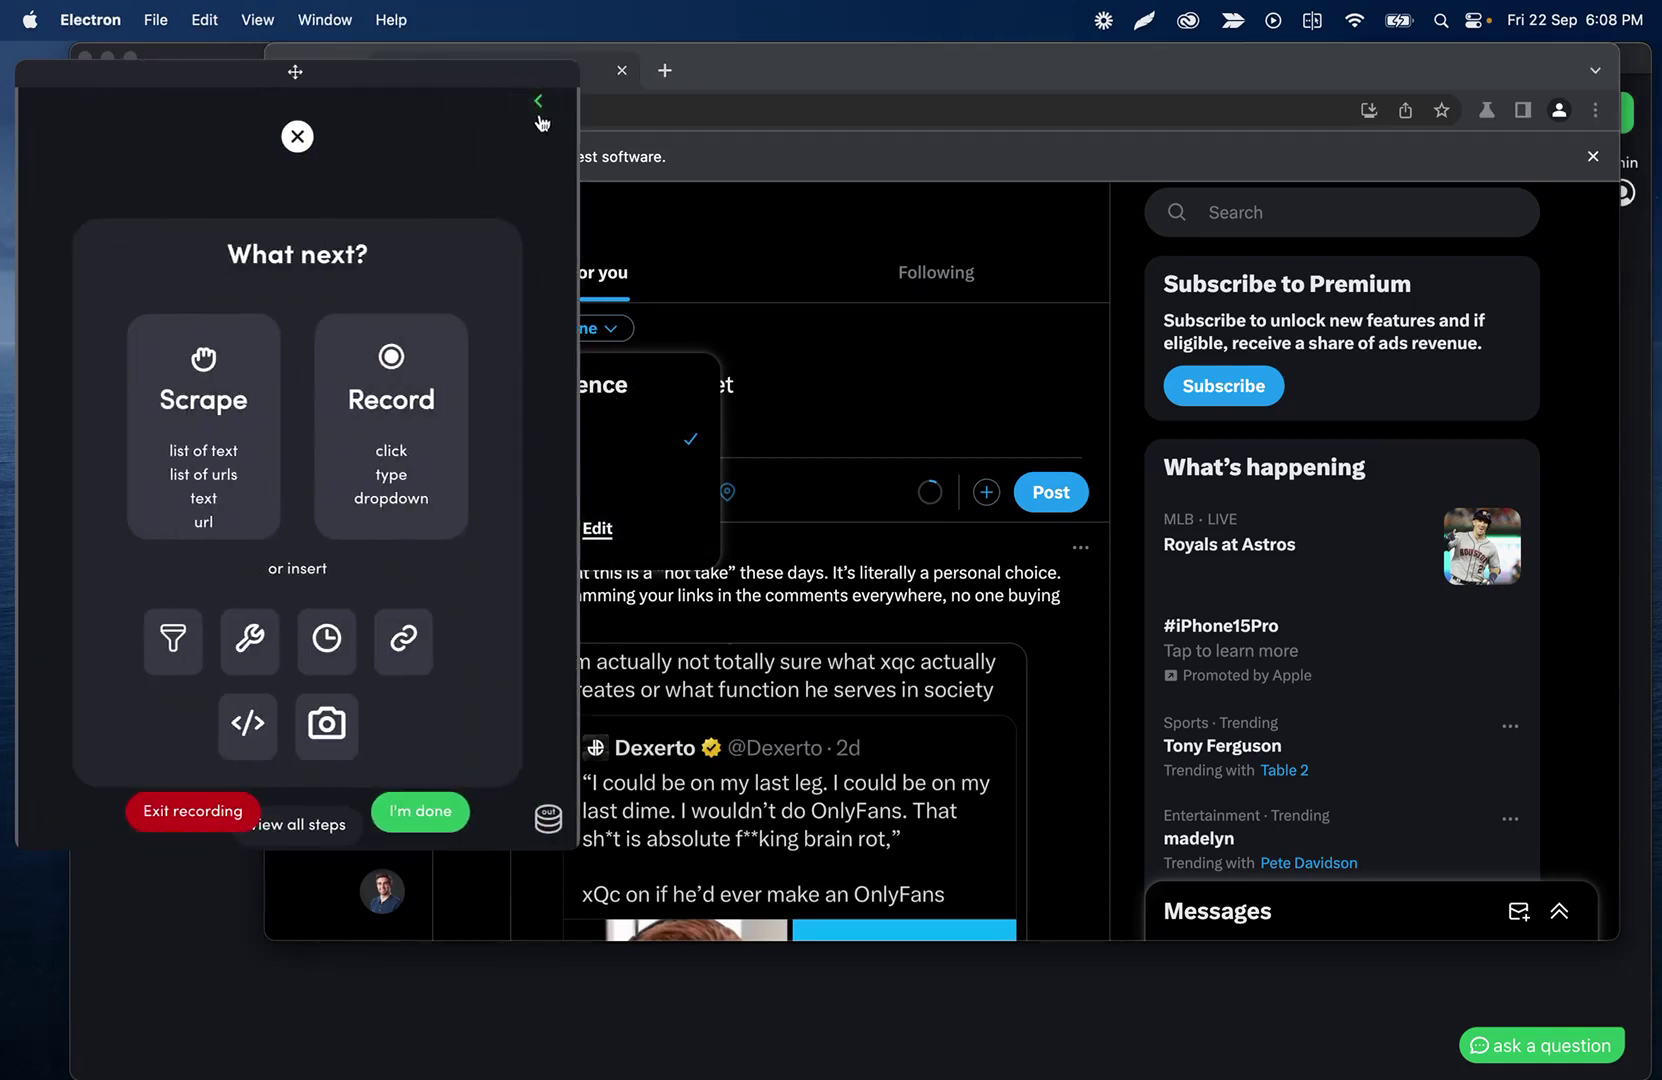
click(538, 101)
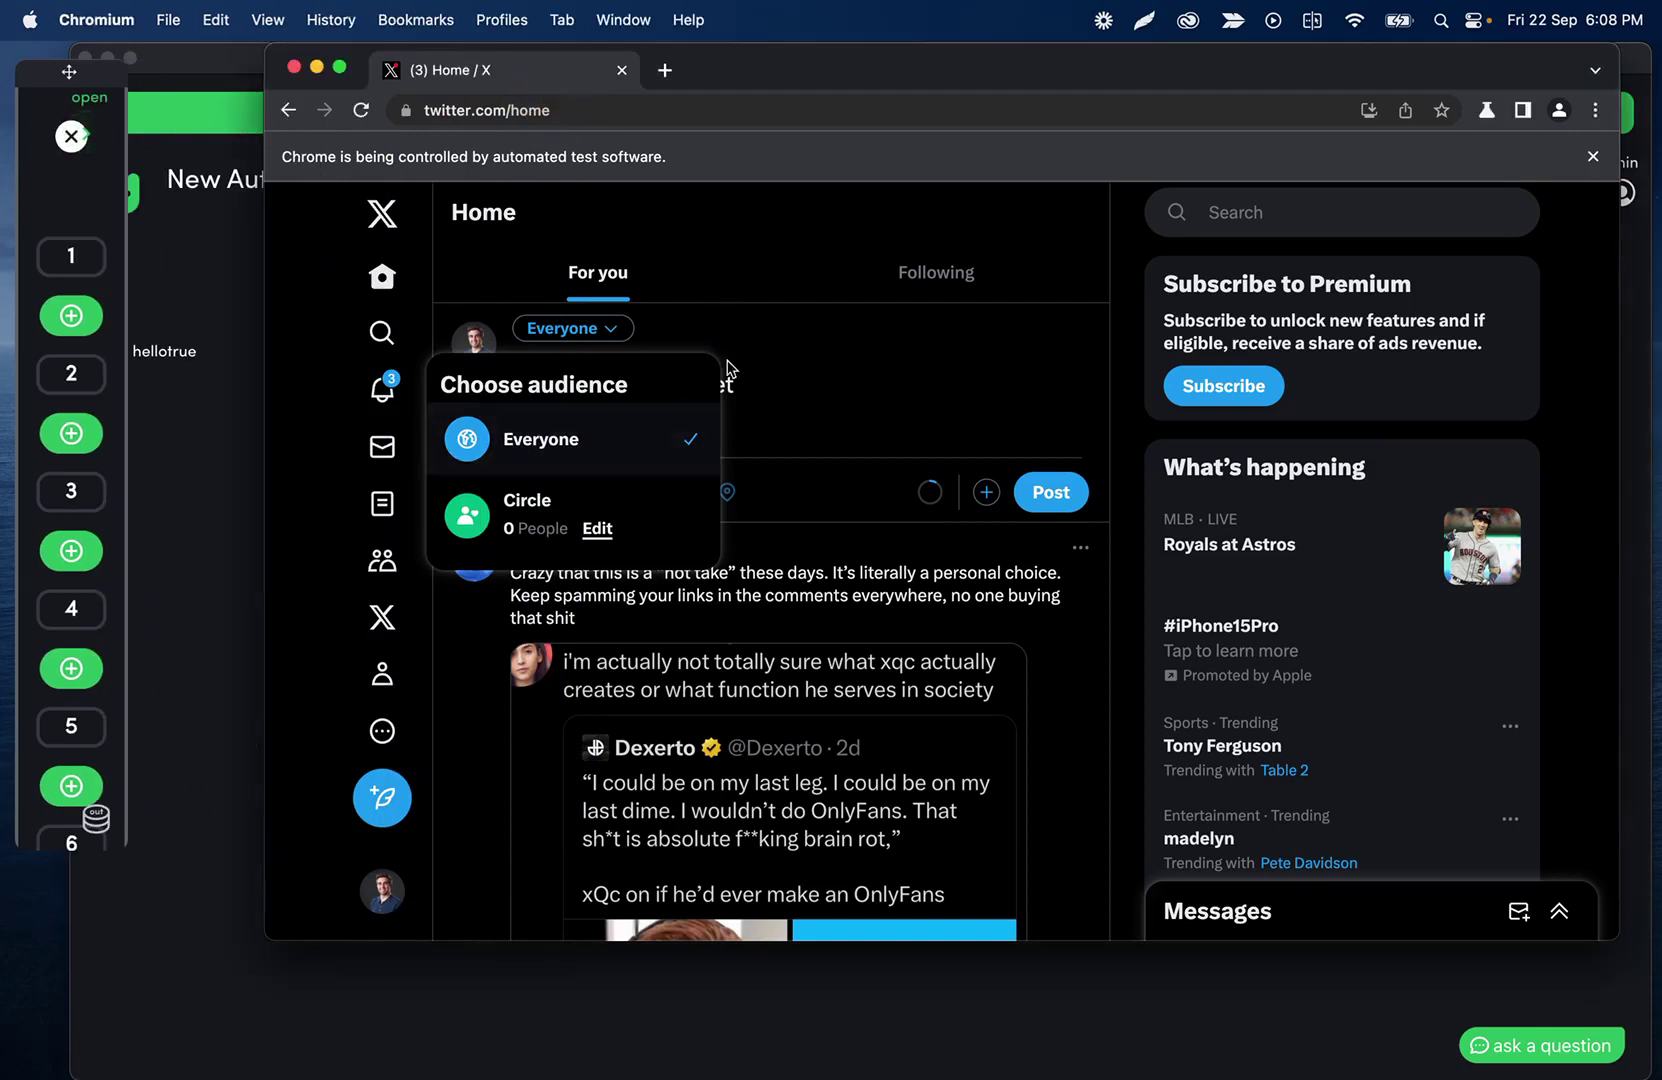
key(Escape)
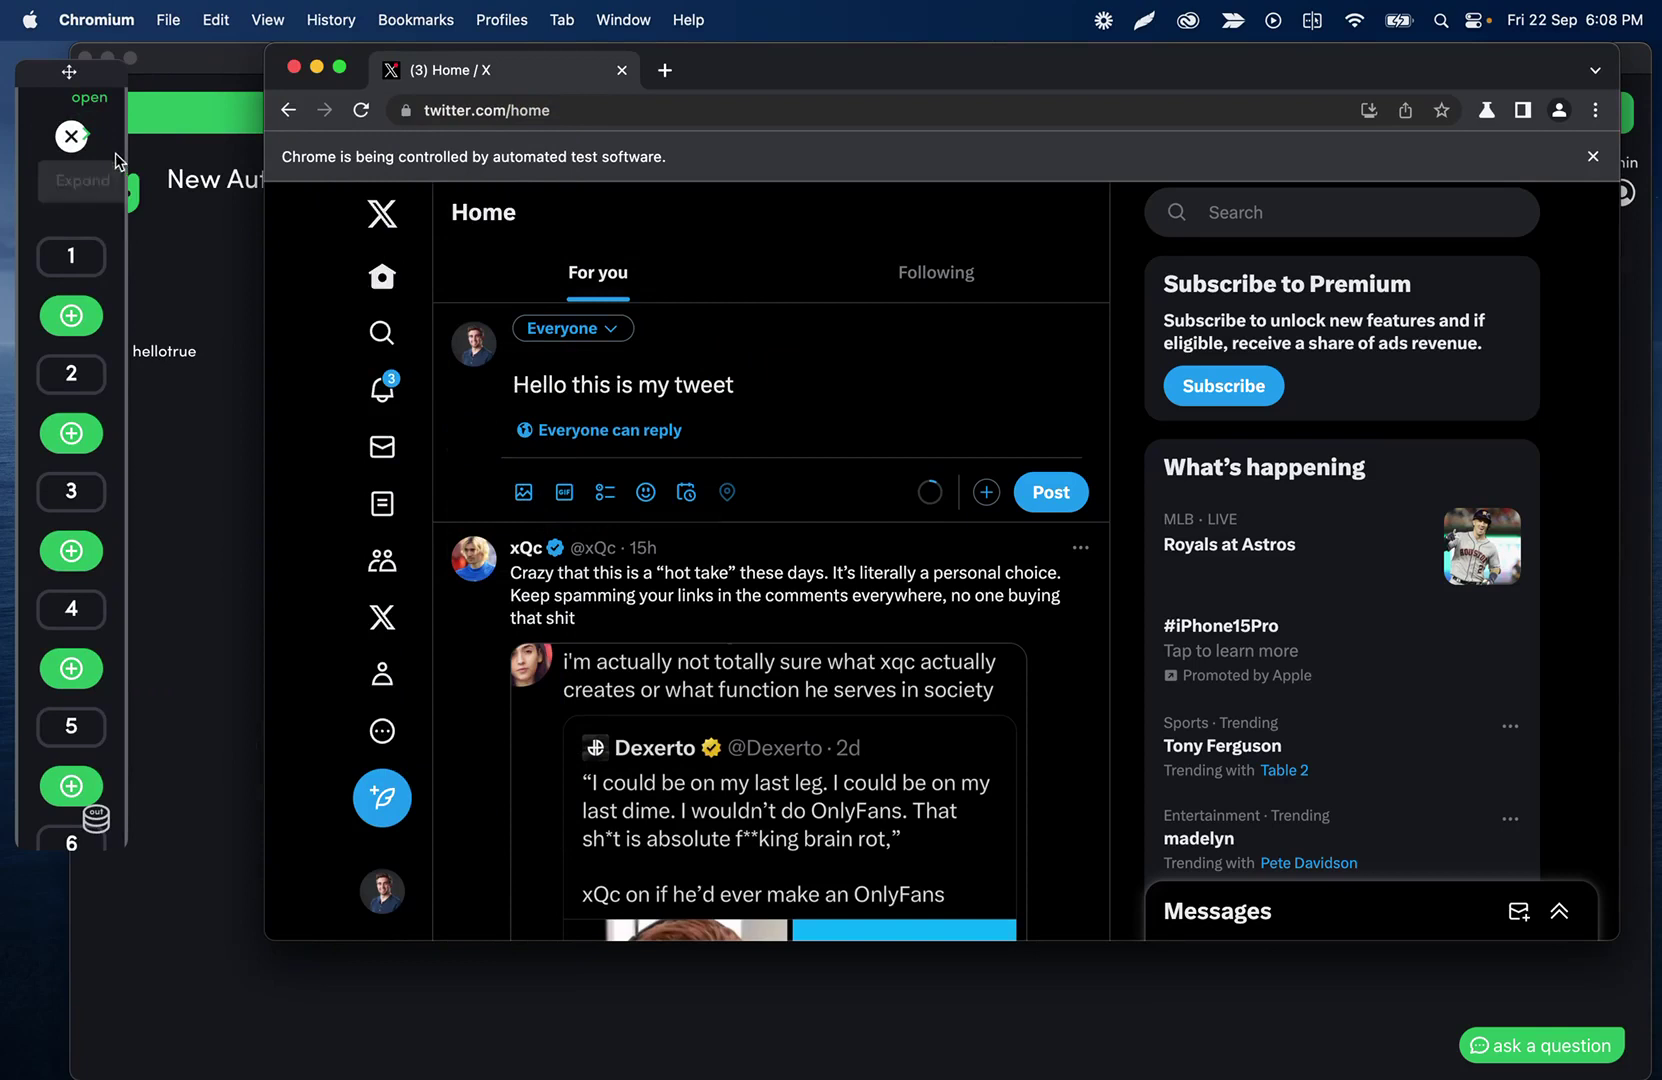
- Record a click on the composer's image upload icon as Step 8
click(71, 136)
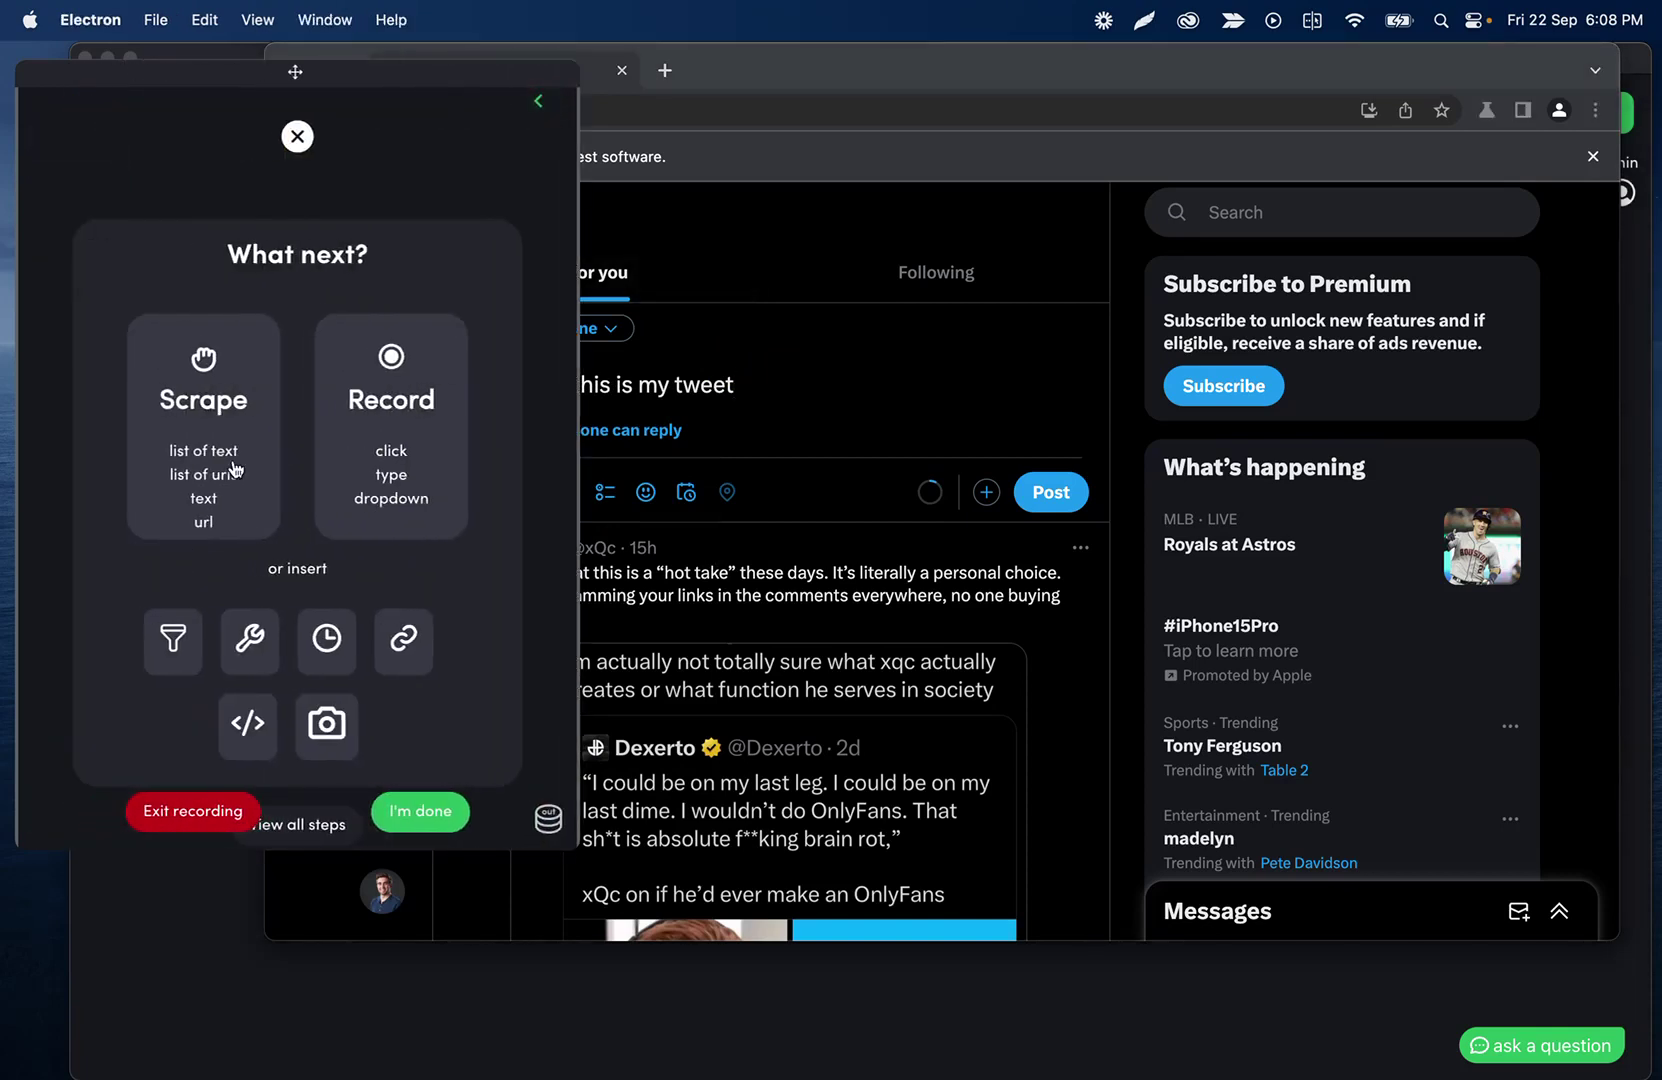
click(250, 322)
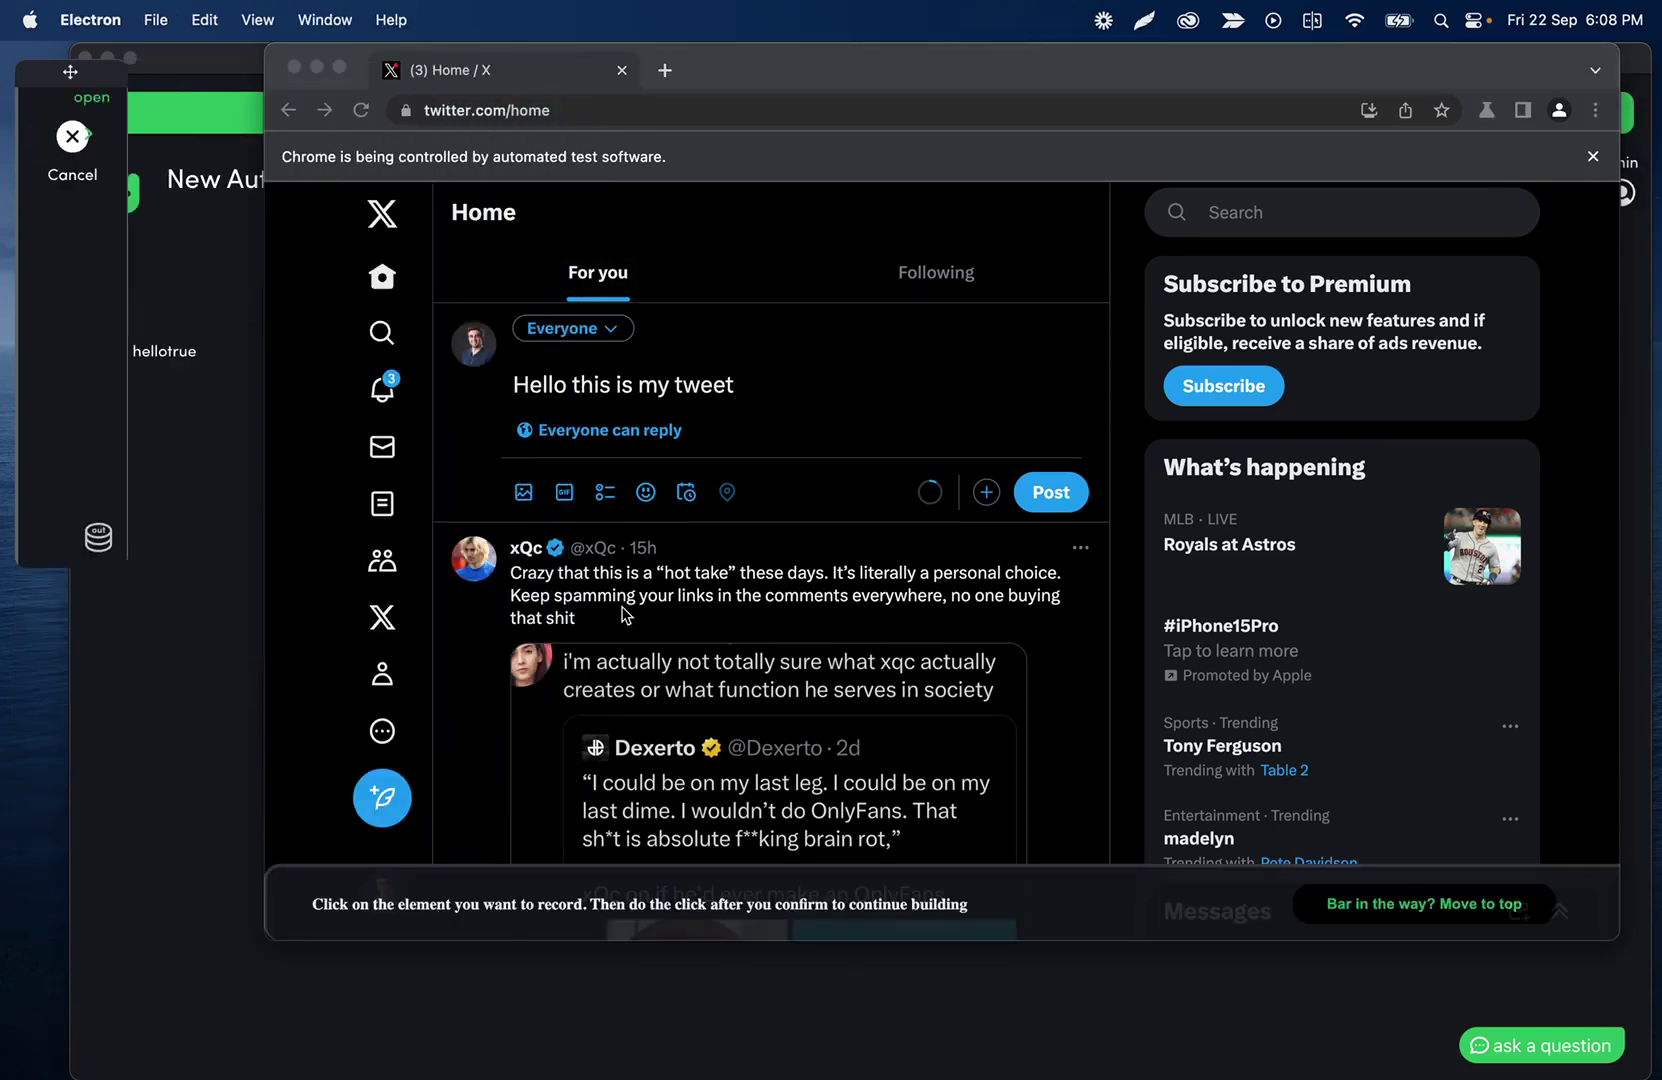
click(522, 492)
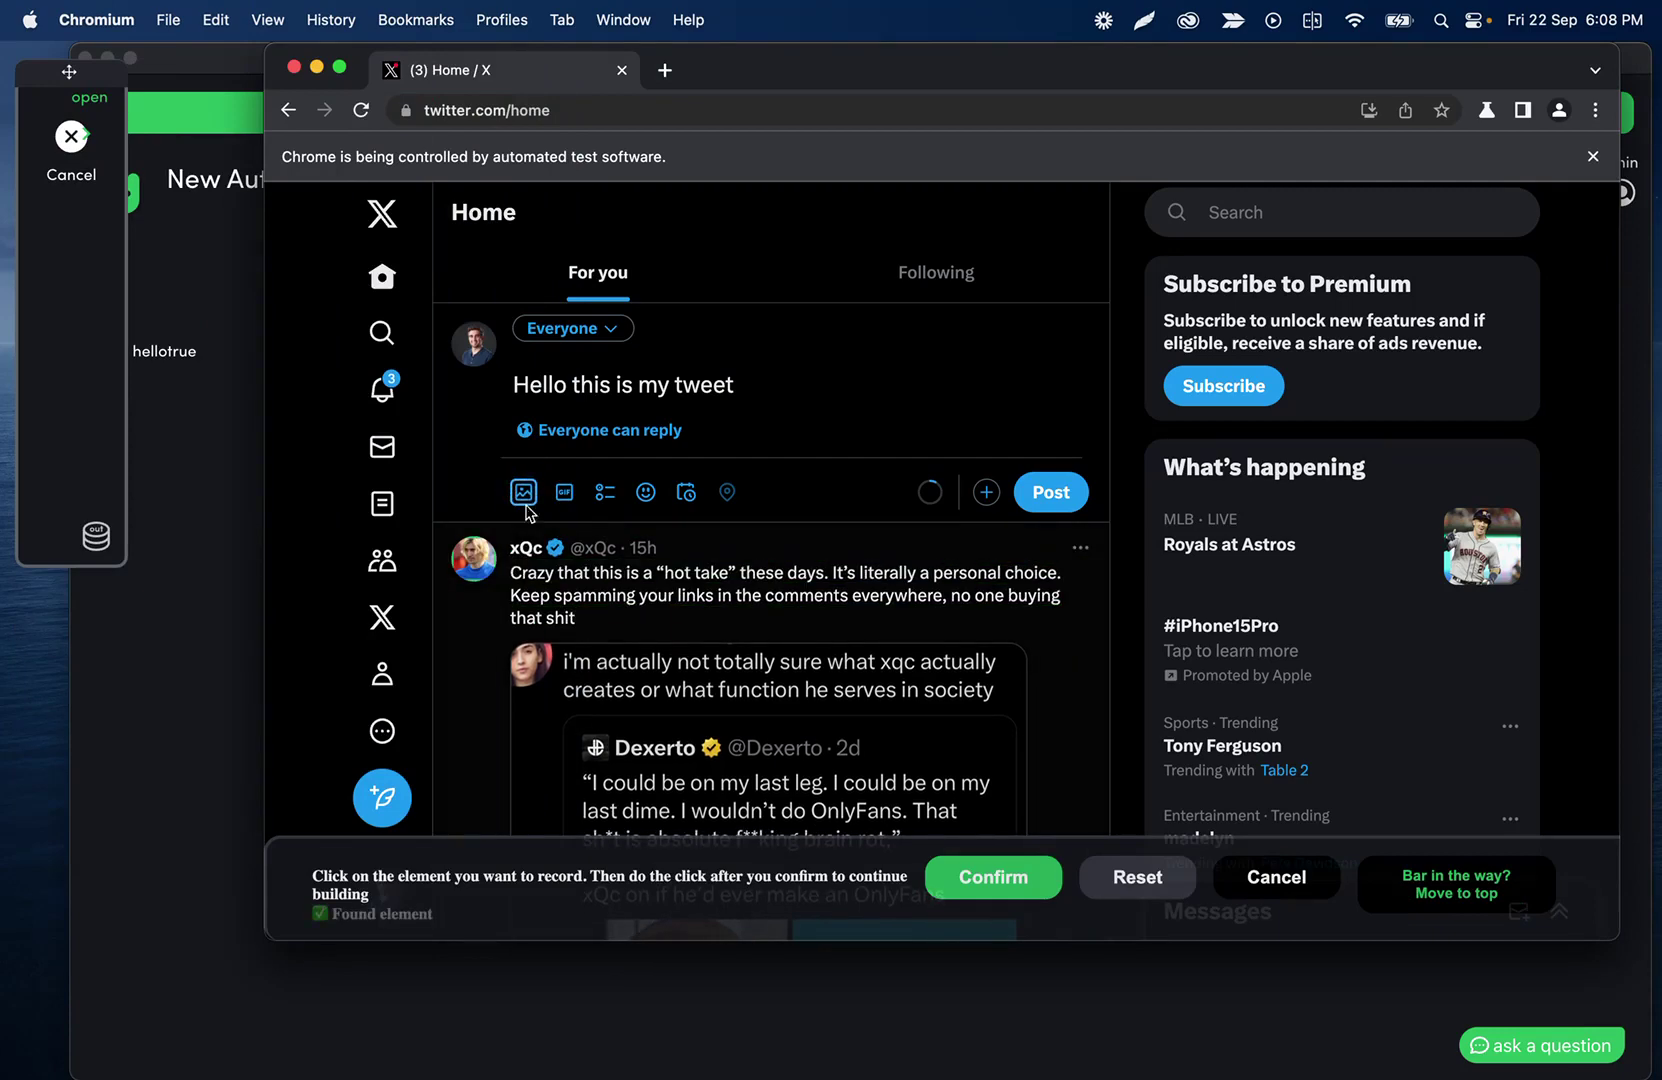
click(1024, 880)
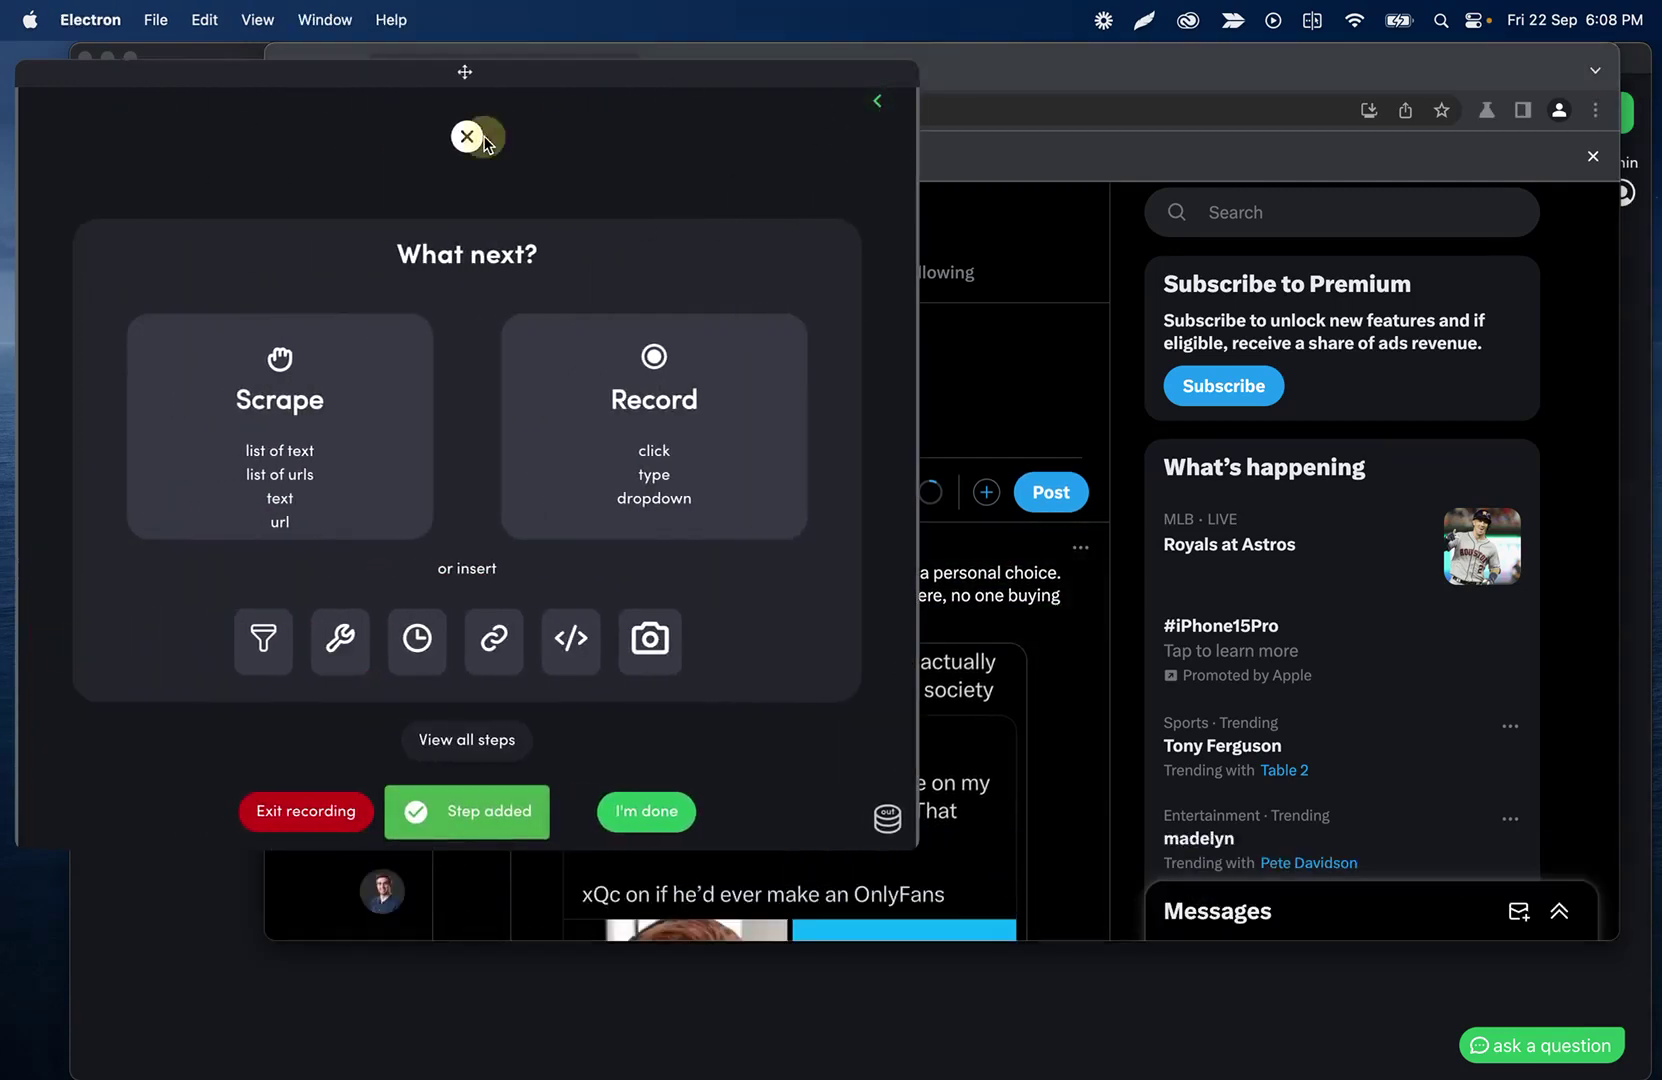
click(467, 136)
- Convert Step 8 to an Upload file step using the pasted hosted PNG image URL
click(690, 617)
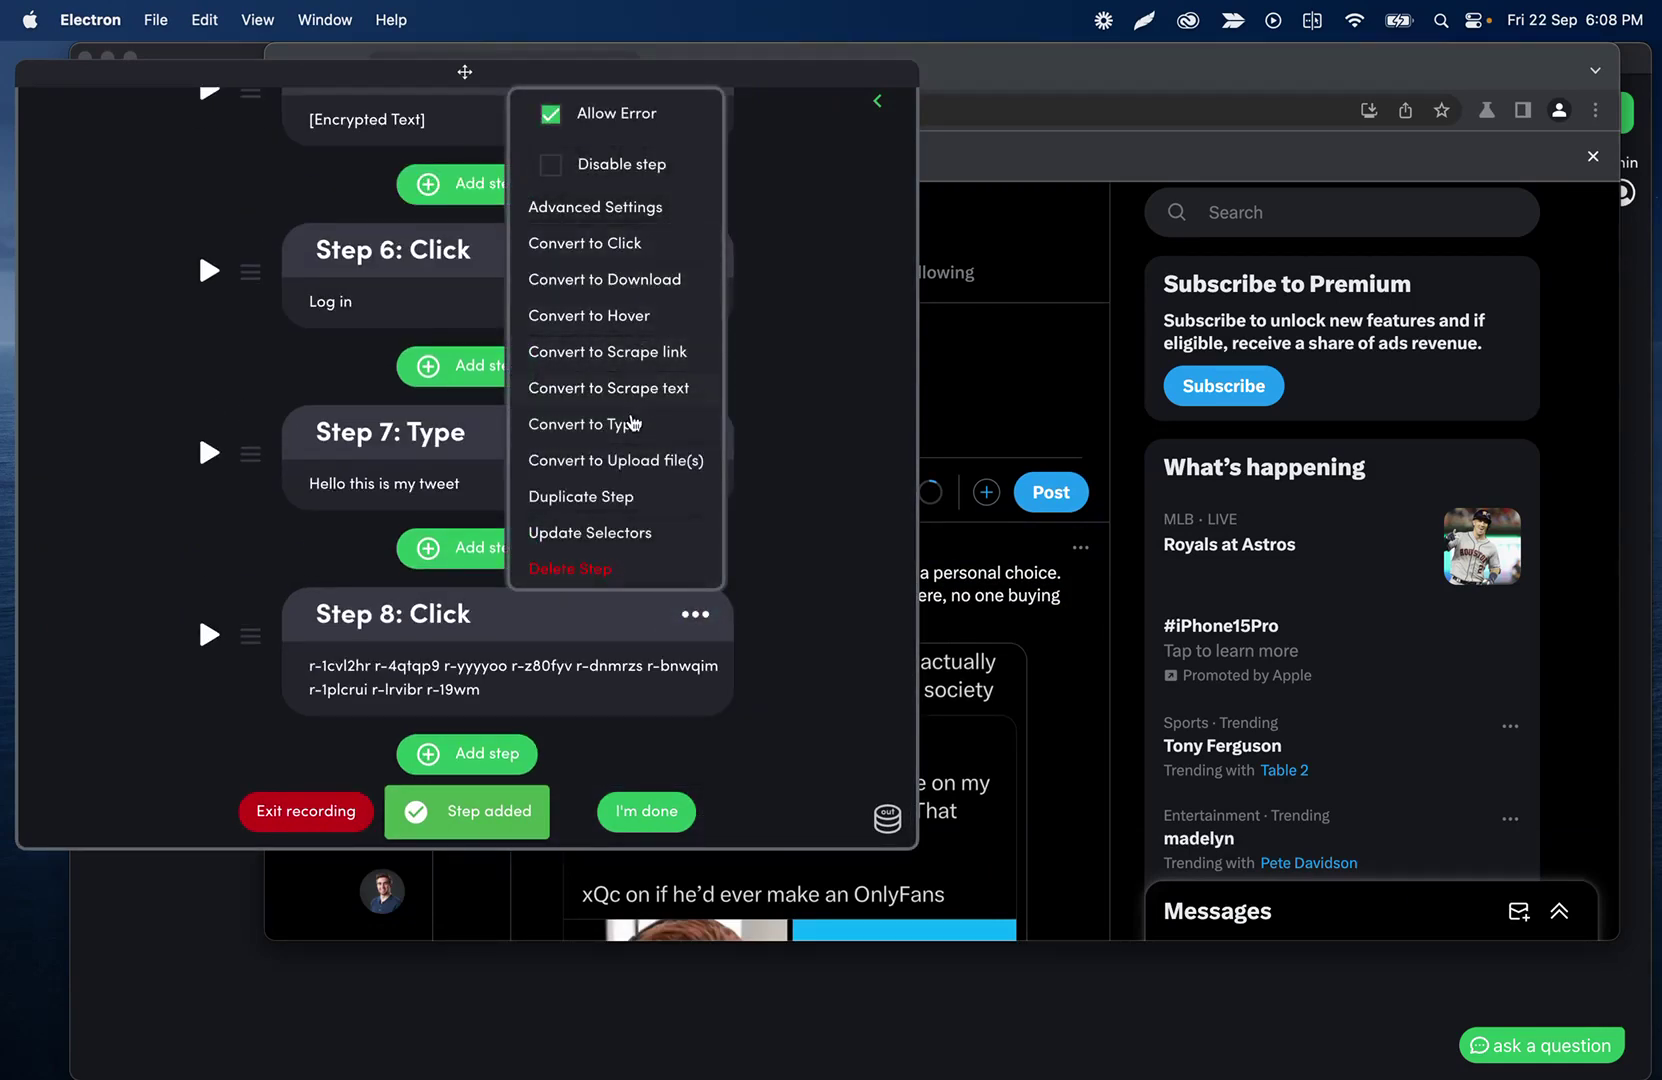
click(632, 460)
click(449, 690)
click(415, 382)
key(super+v)
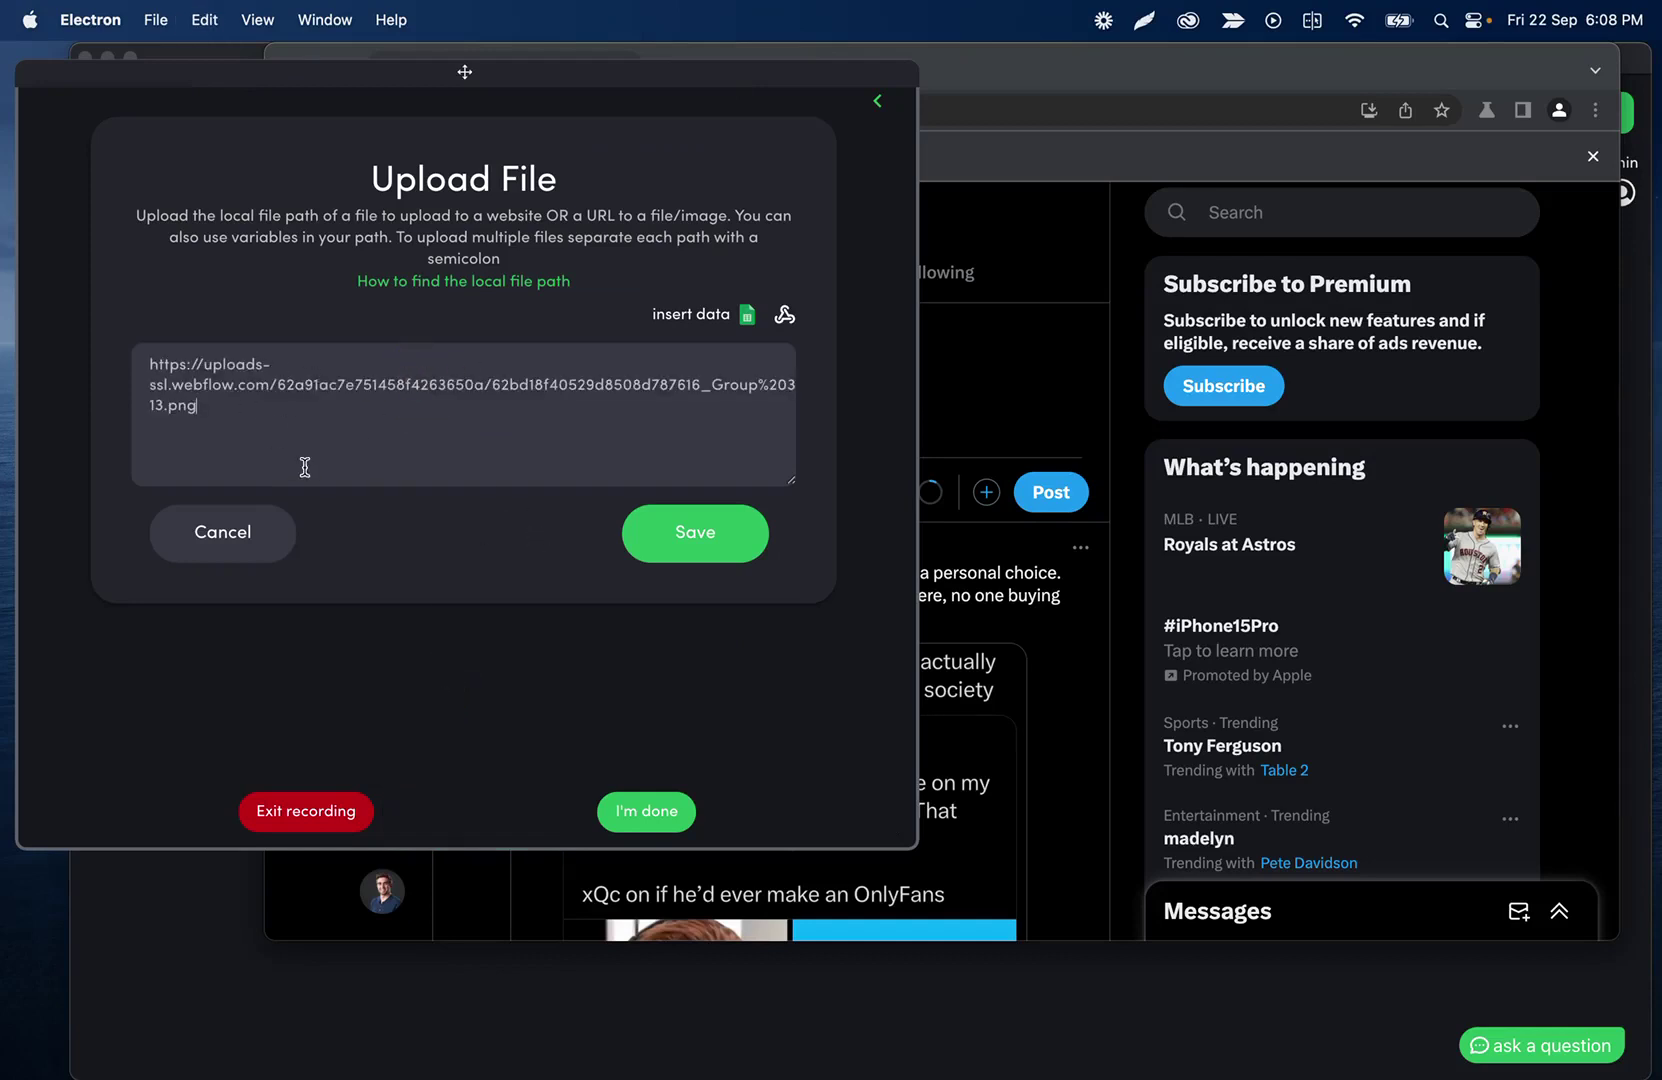
click(716, 556)
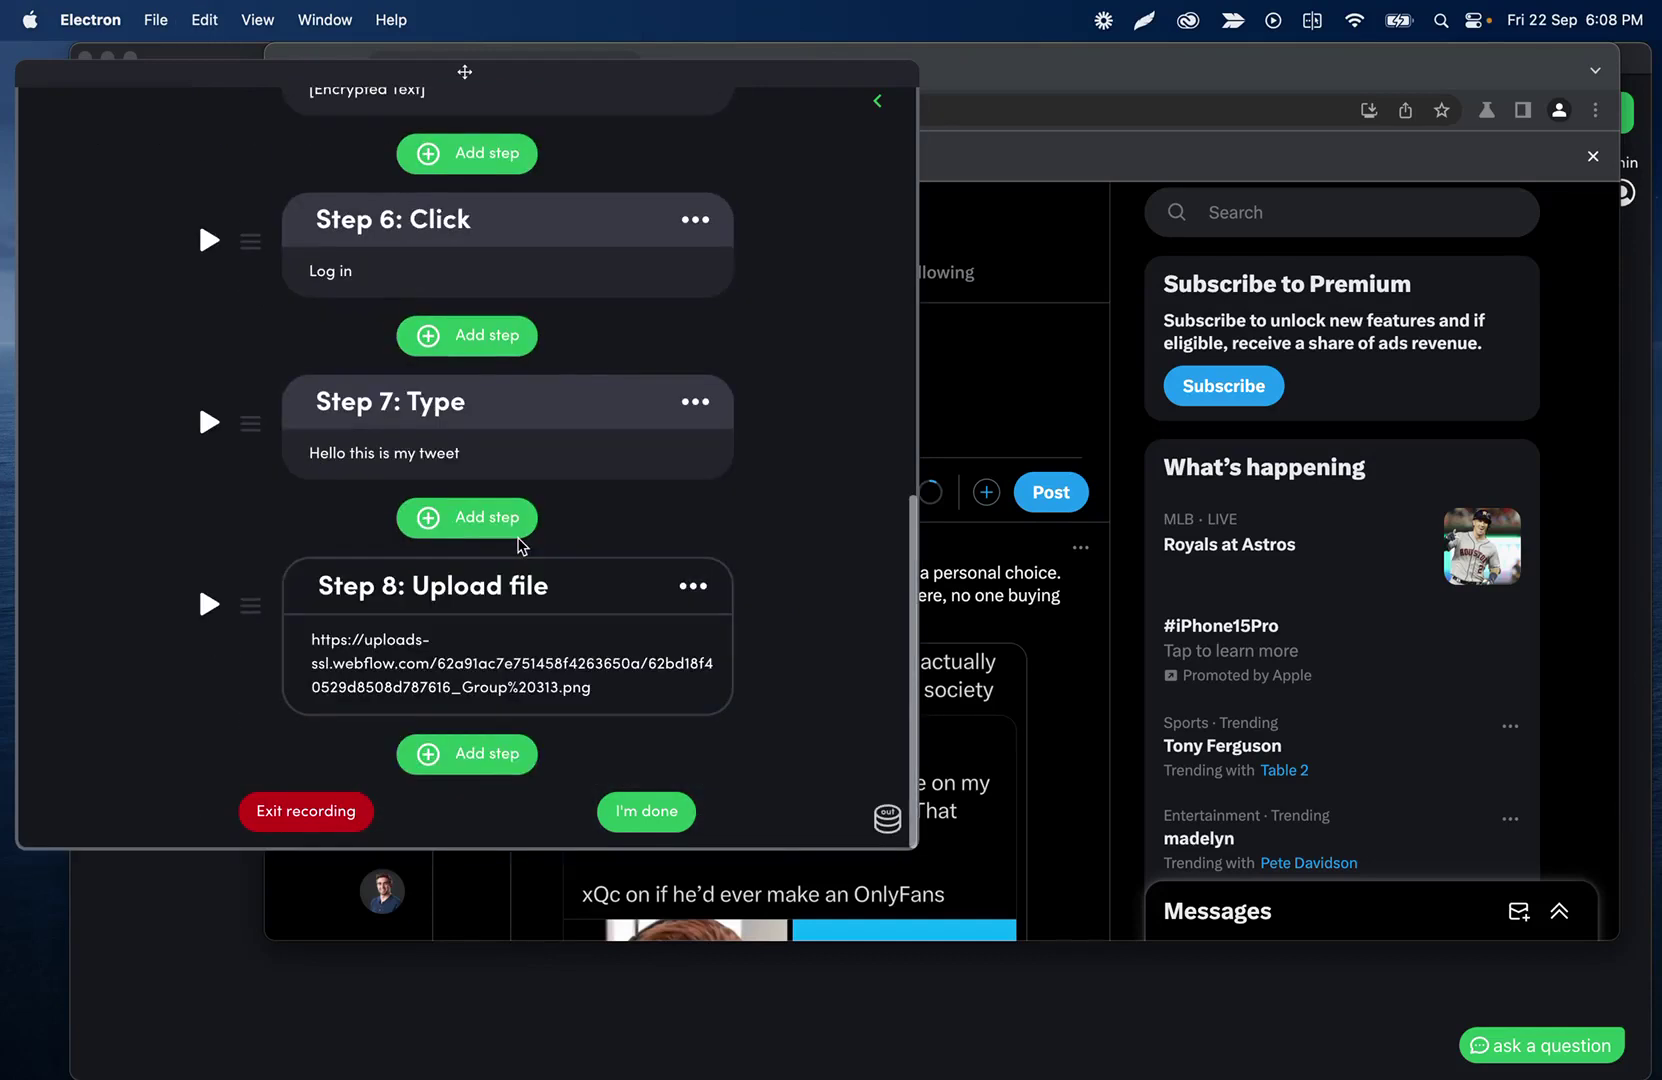
click(877, 100)
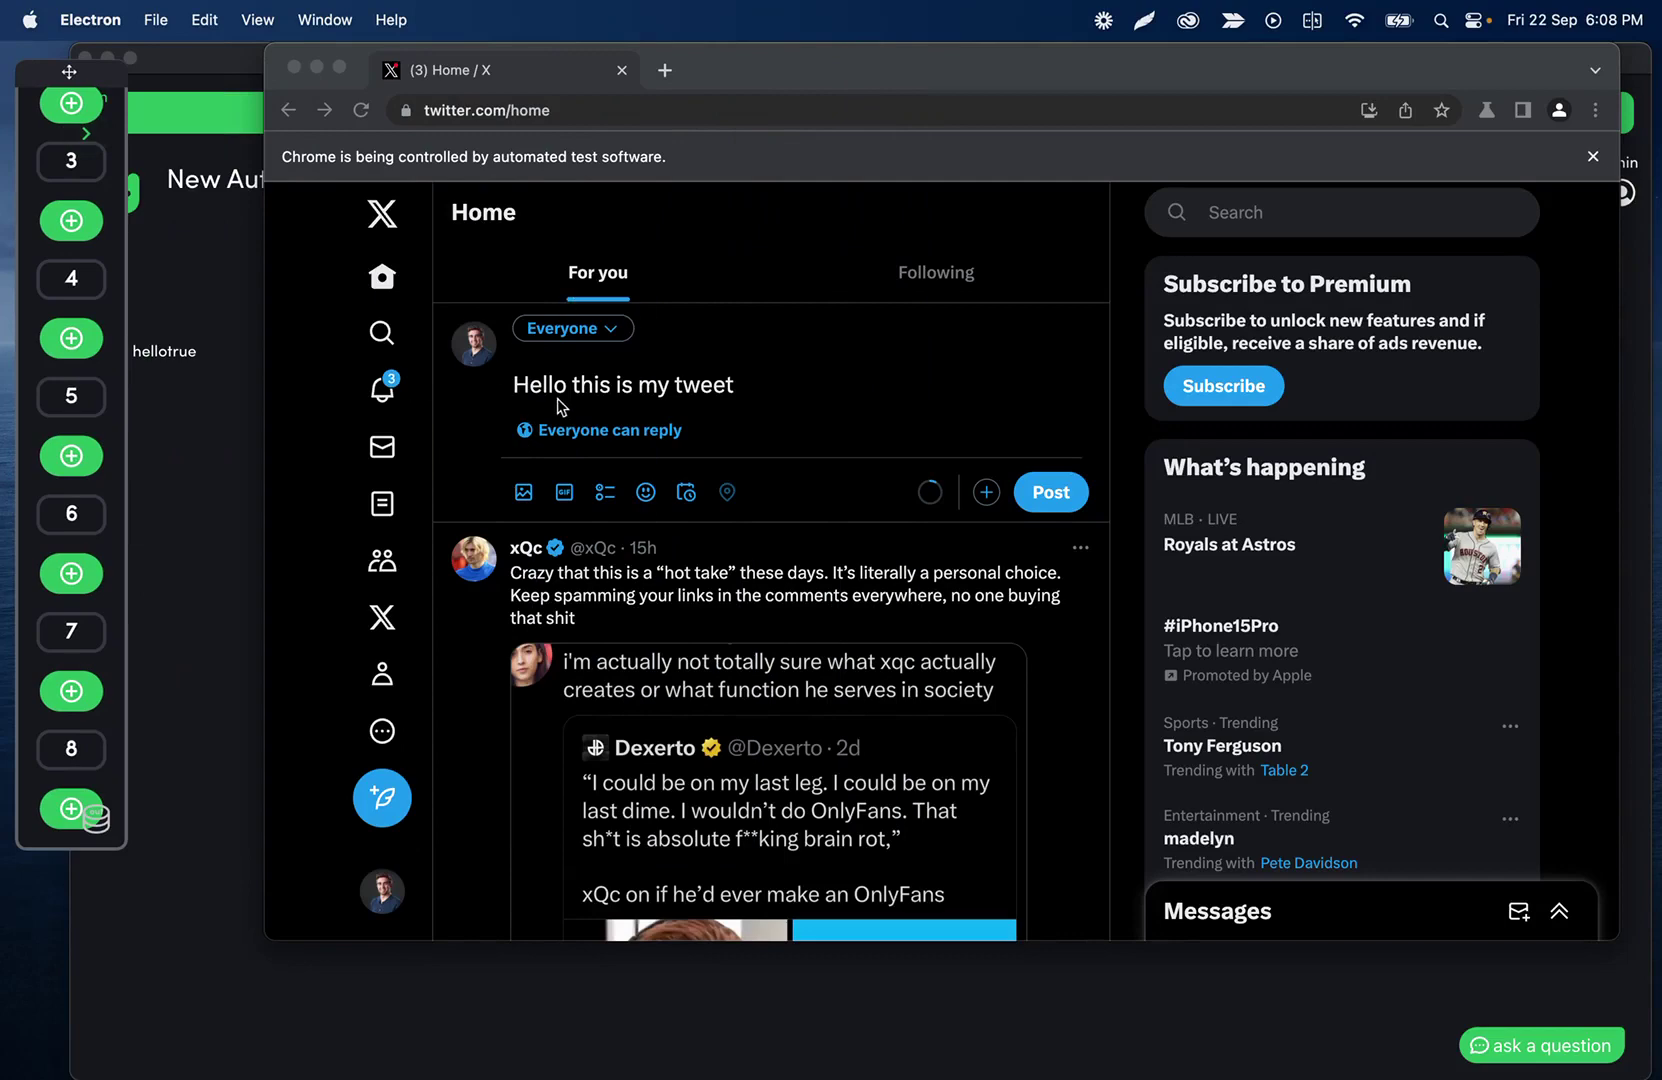
- Record a click on the tweet's Everyone audience dropdown and open it
click(95, 158)
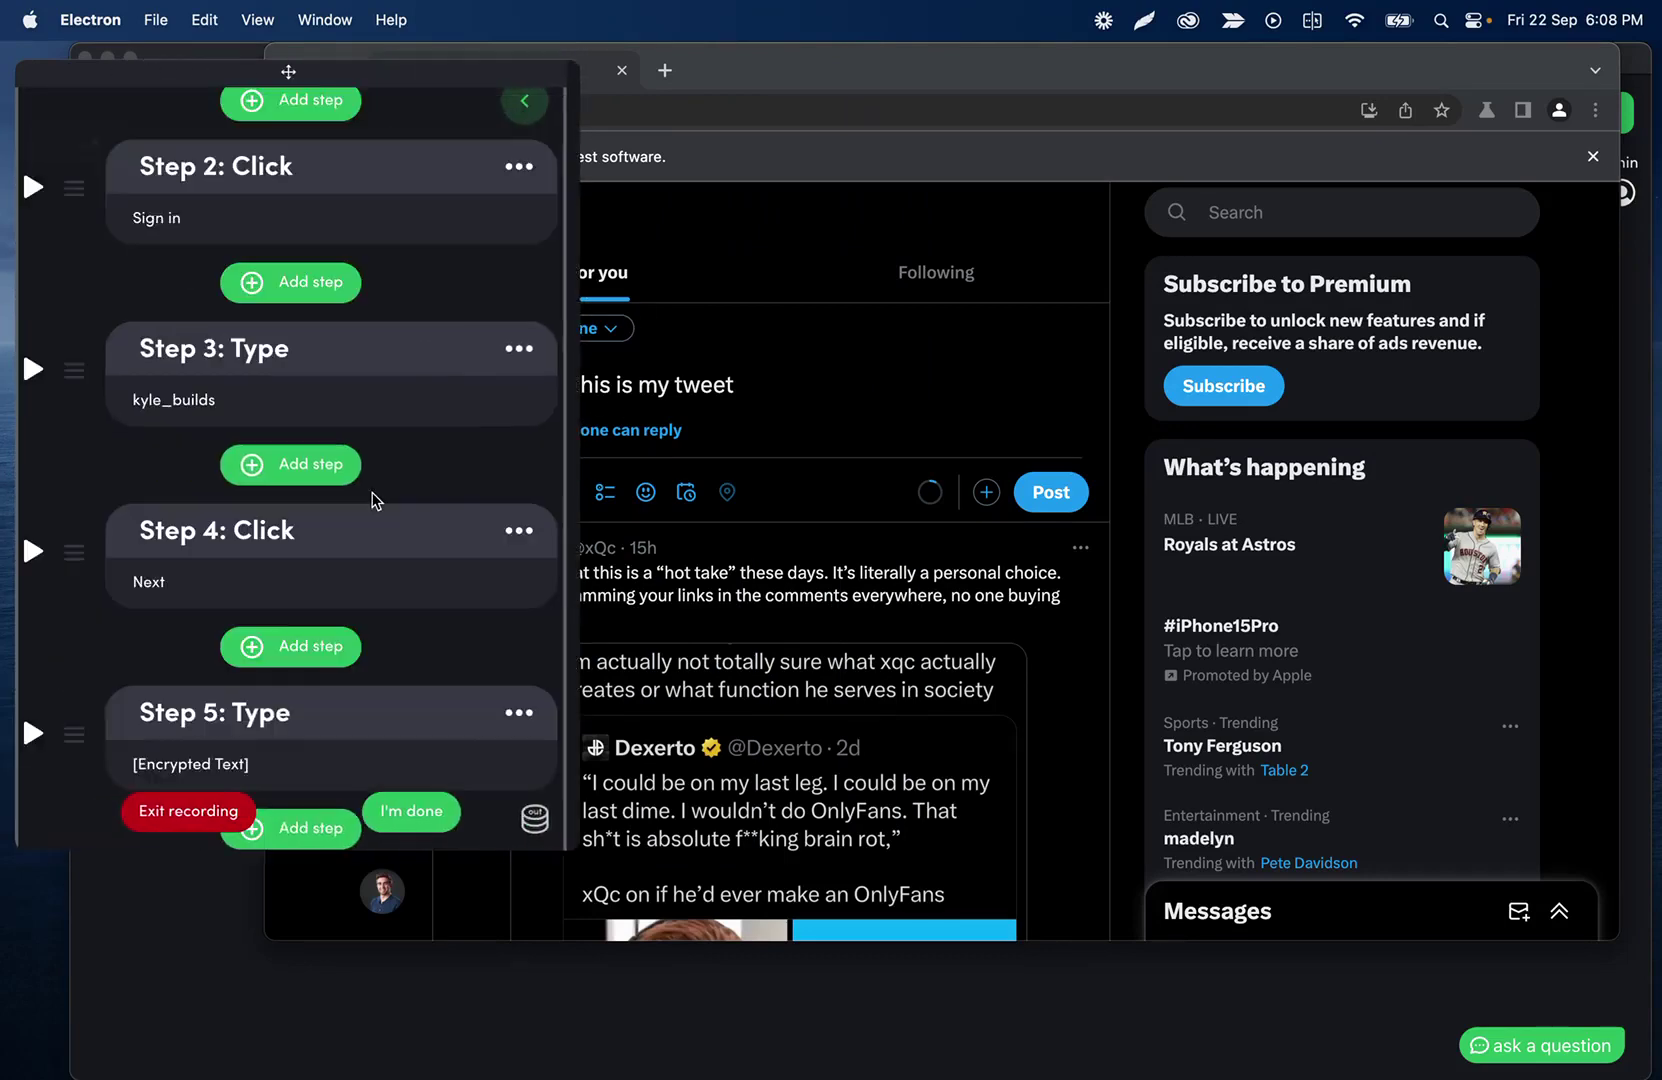
click(313, 757)
click(604, 392)
click(308, 380)
click(614, 336)
click(1008, 890)
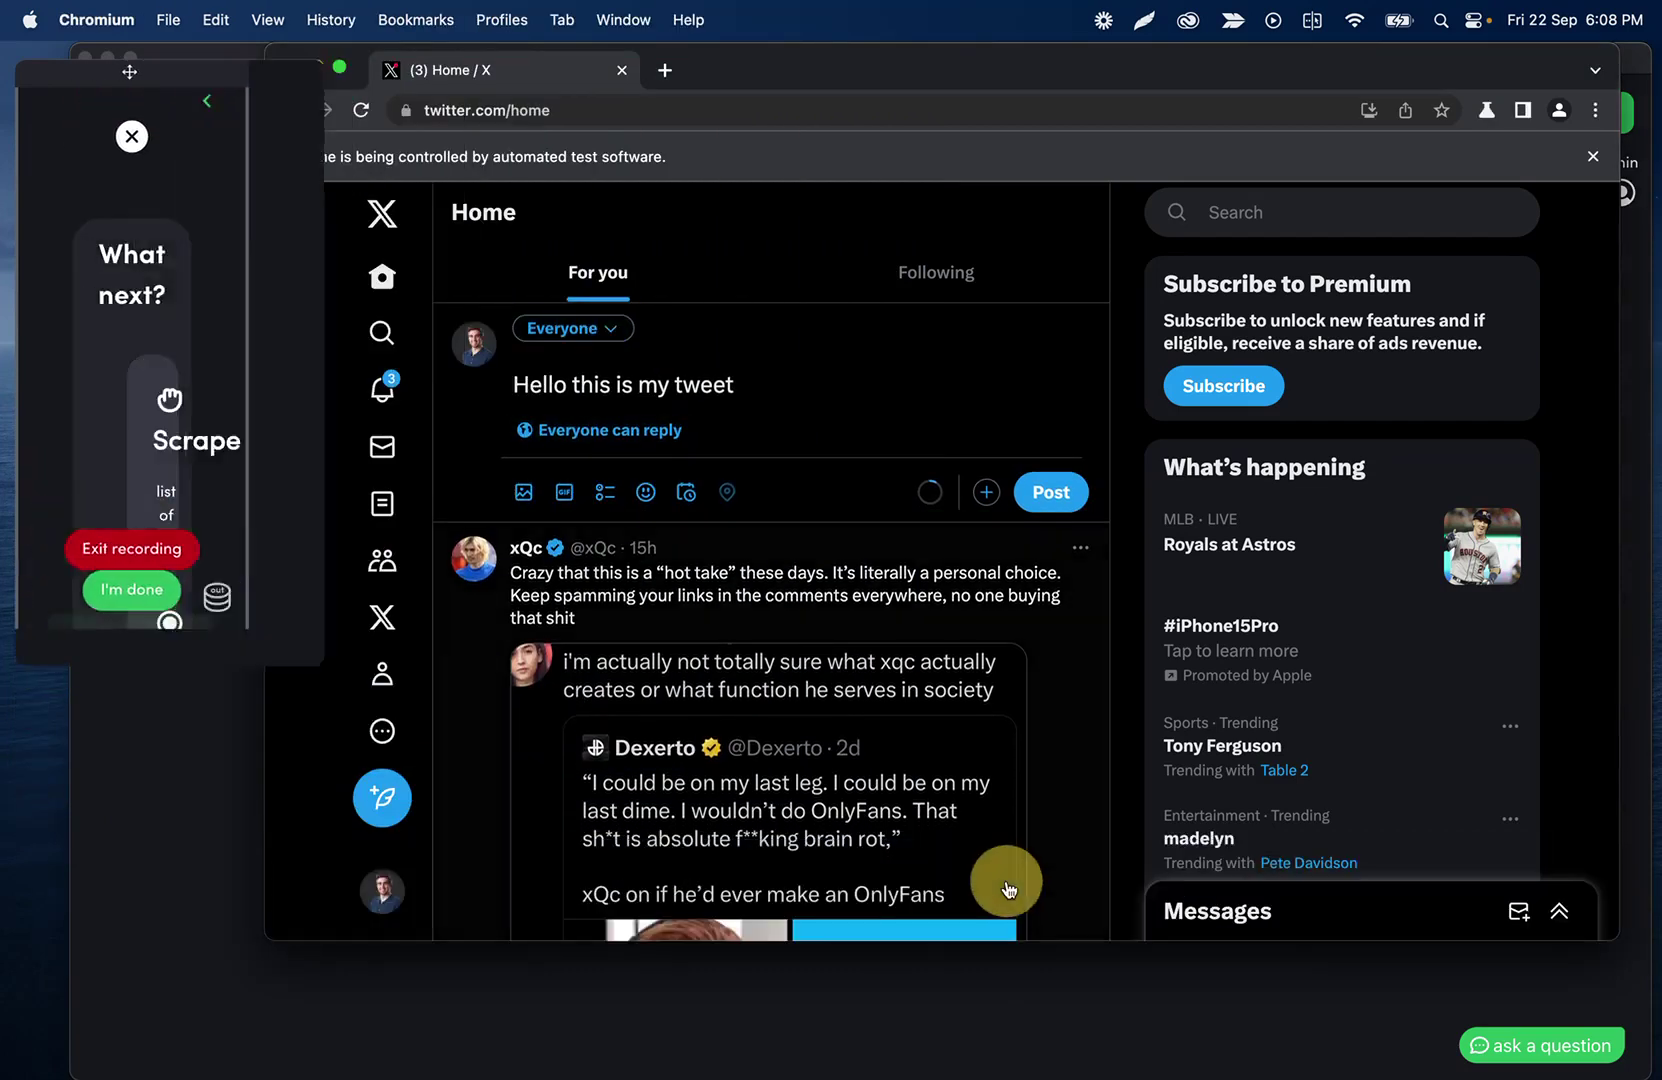
click(876, 104)
click(605, 336)
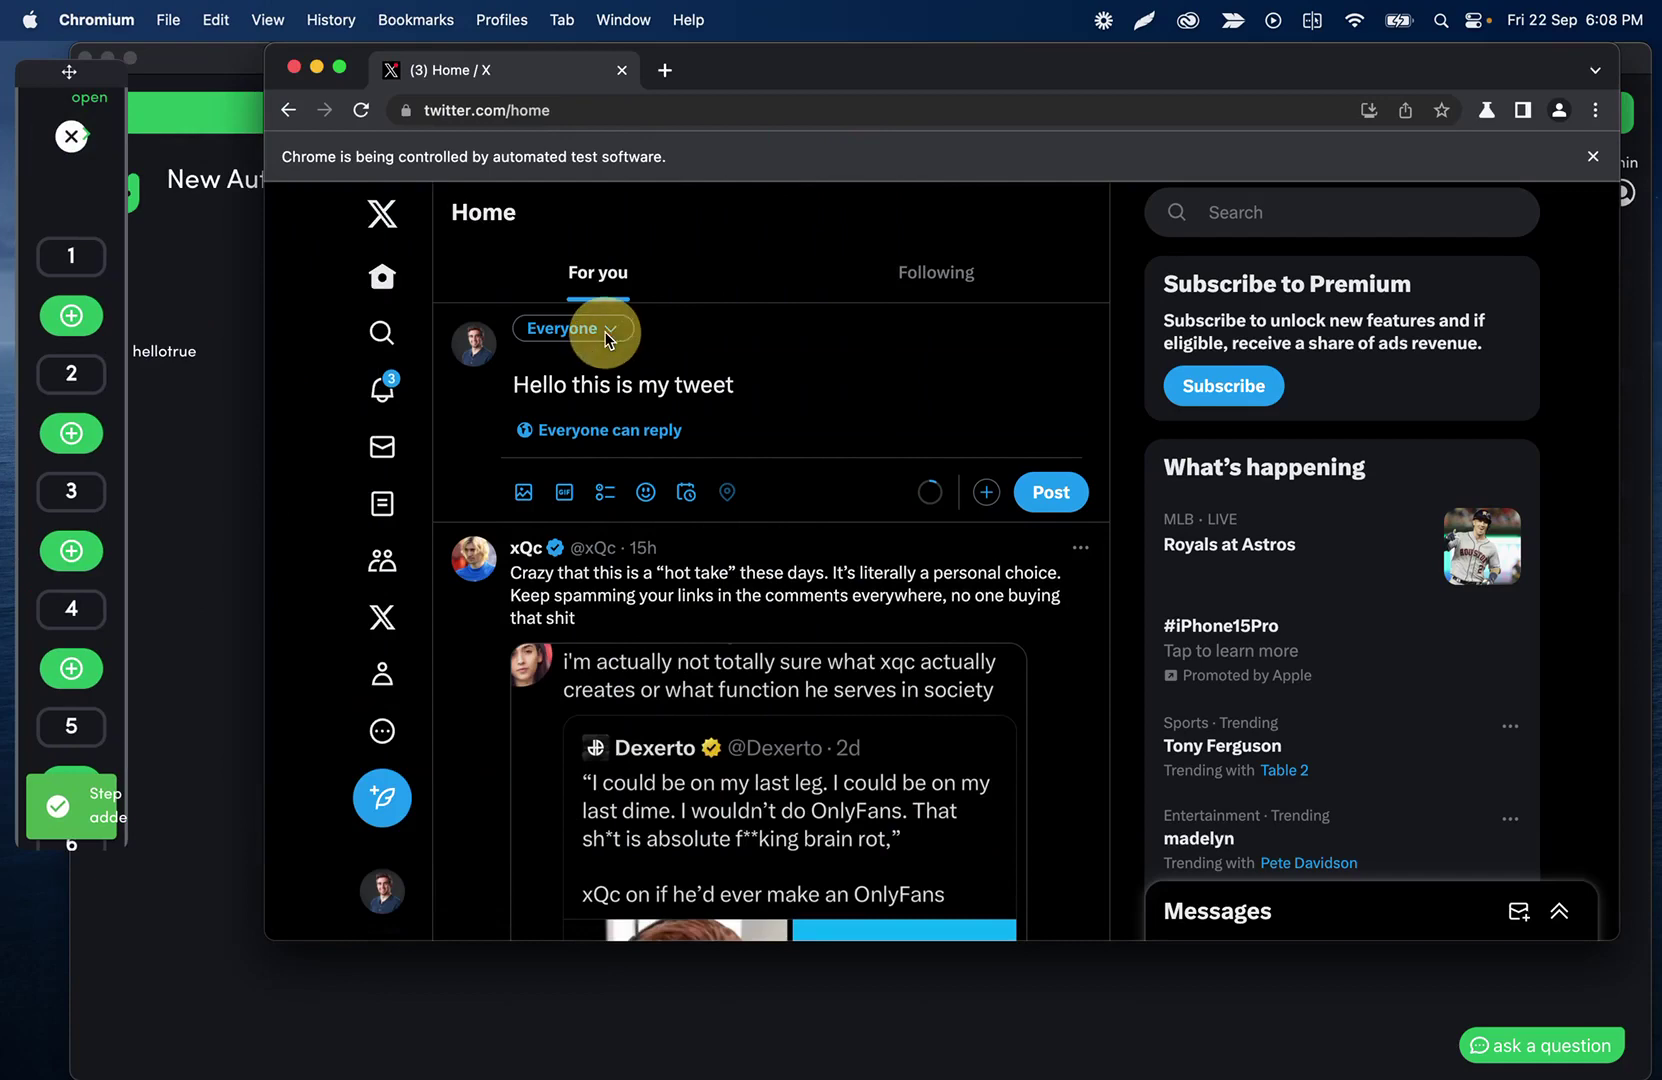
- Record a click on the Circle option and set the draft's audience to Circle
click(97, 140)
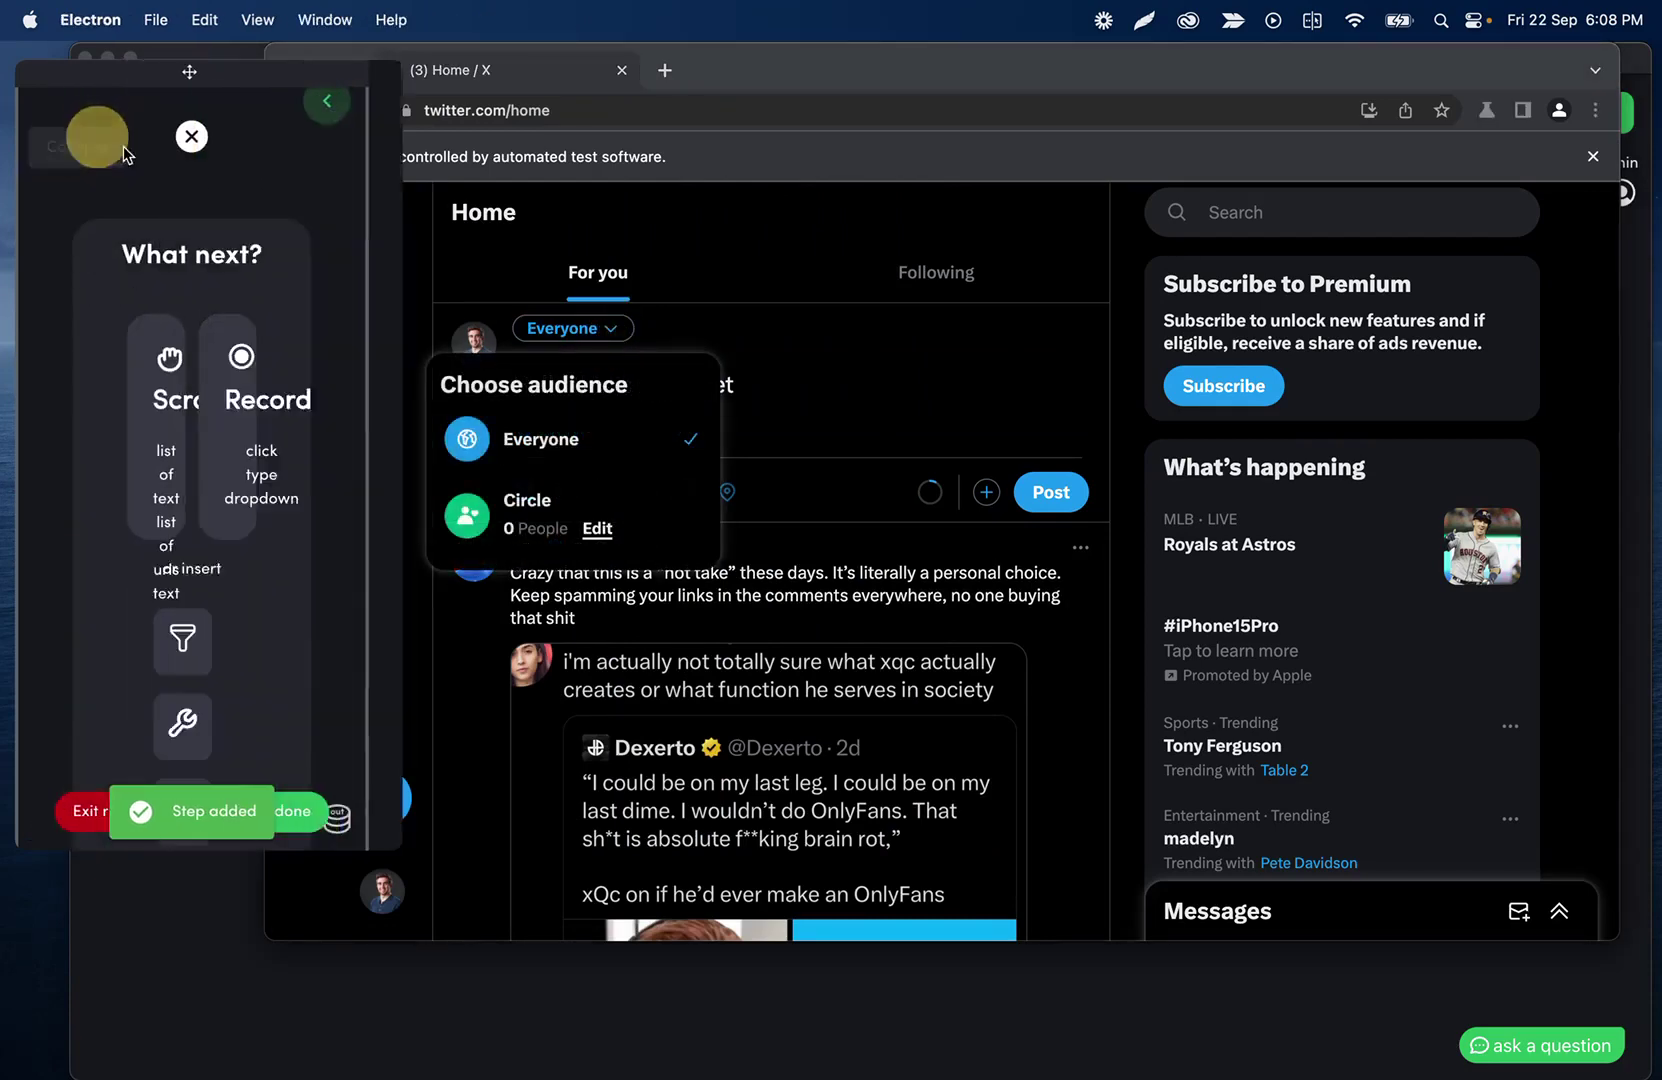
drag(578, 252, 922, 258)
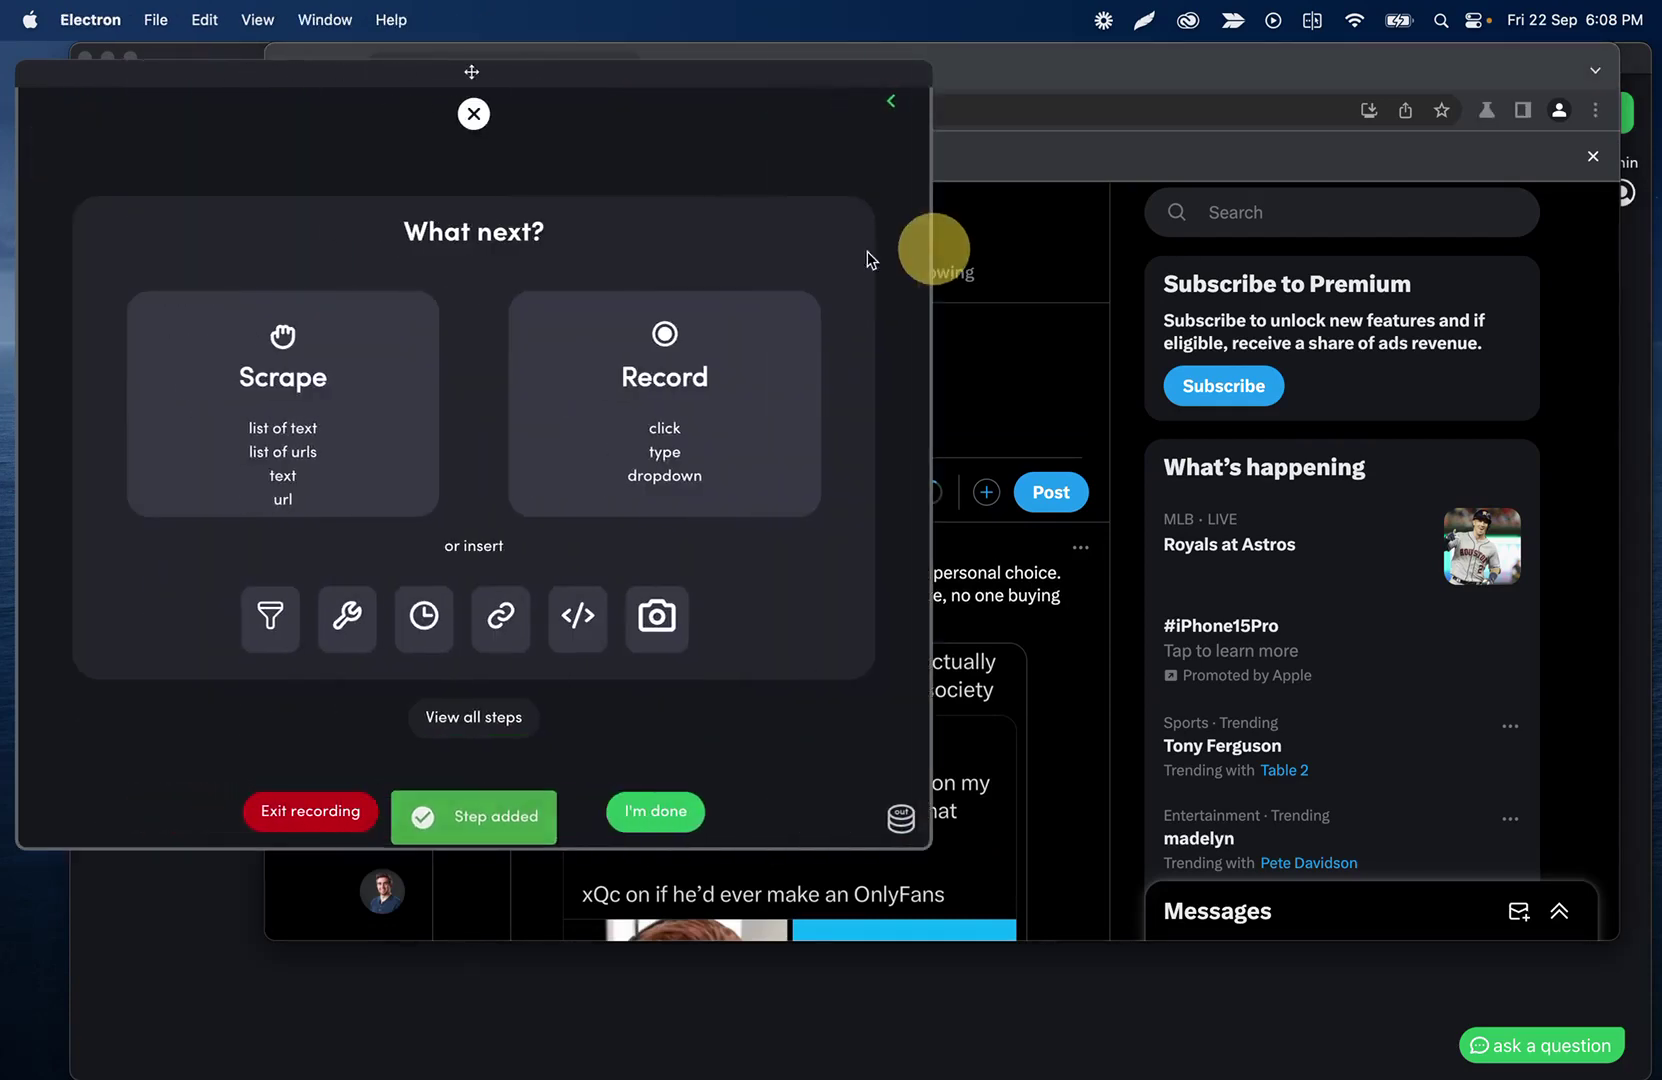
click(660, 360)
click(280, 322)
click(572, 455)
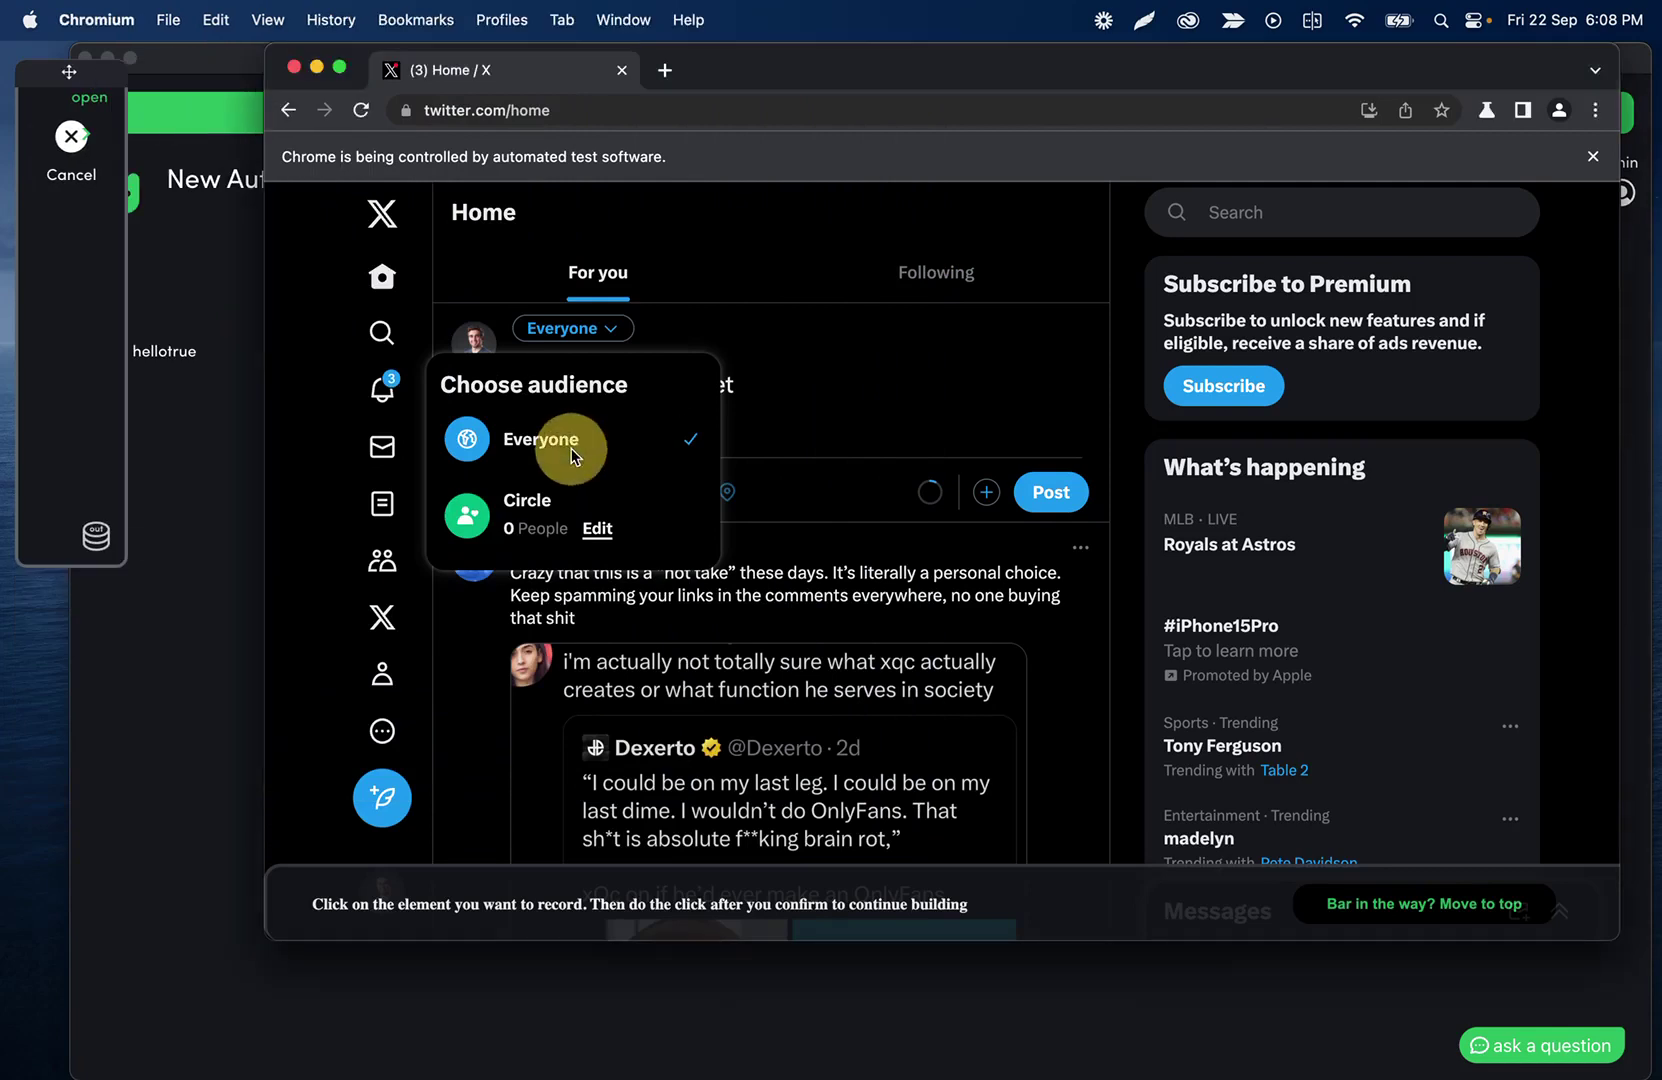
click(528, 505)
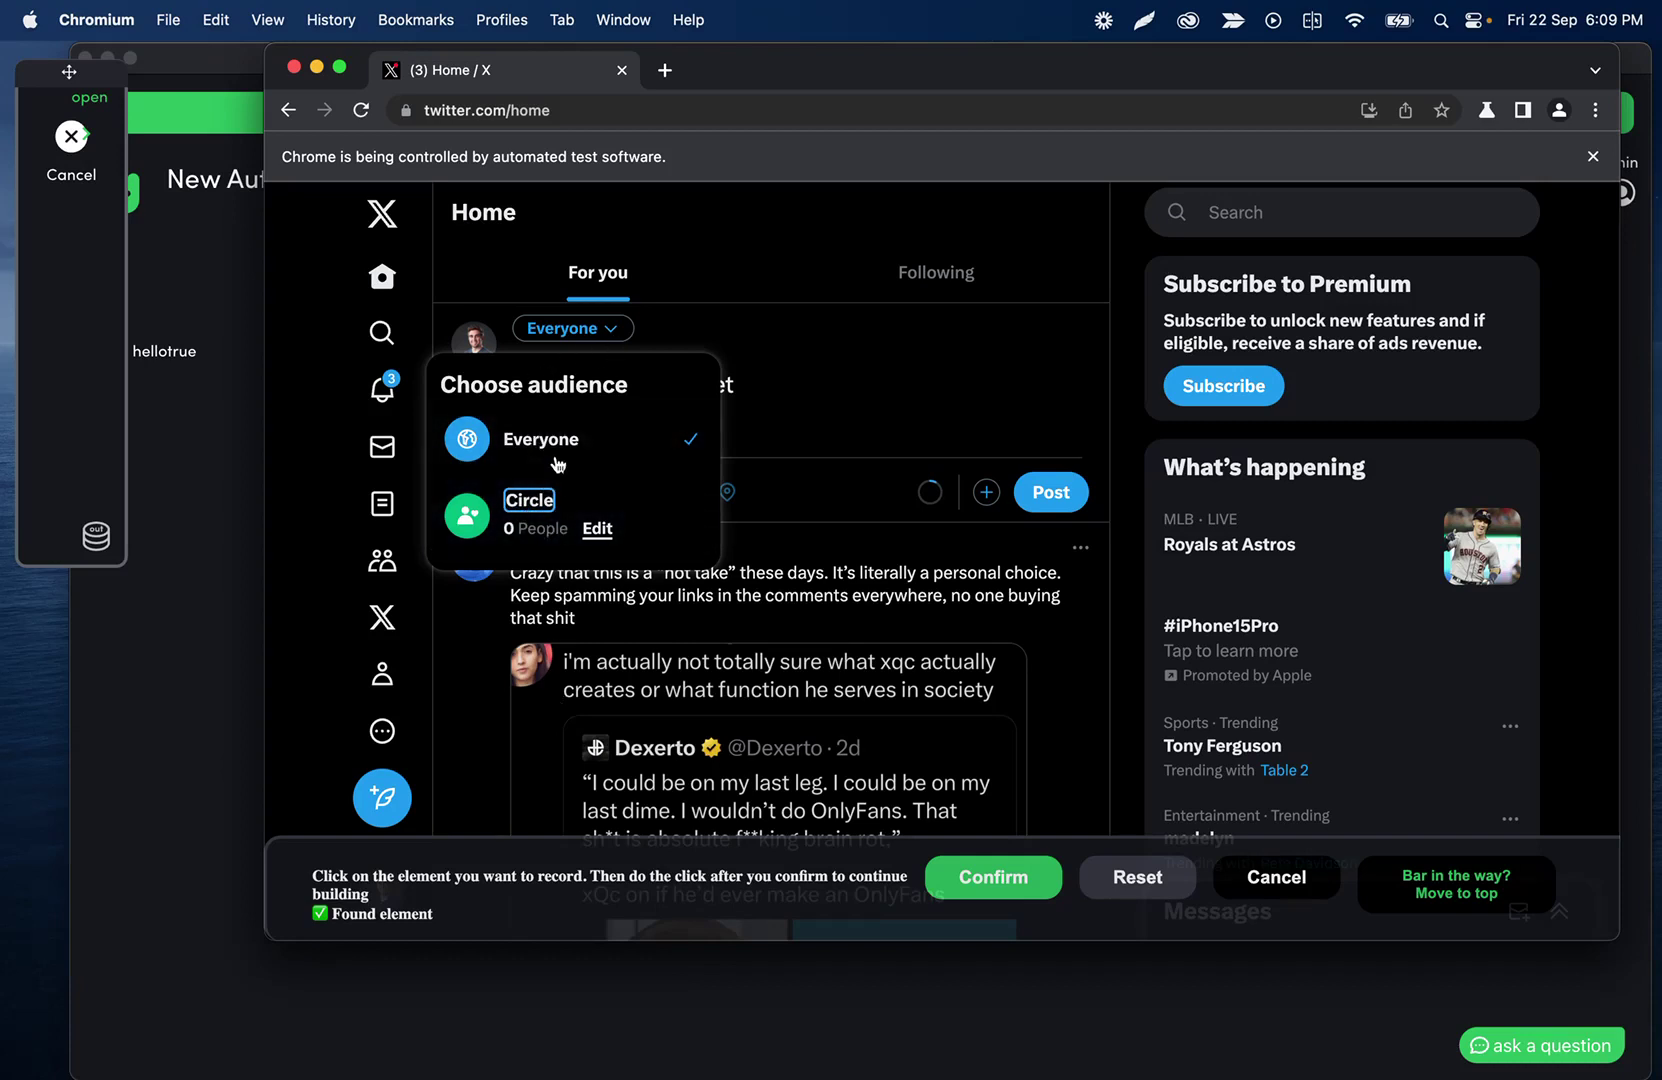
click(995, 877)
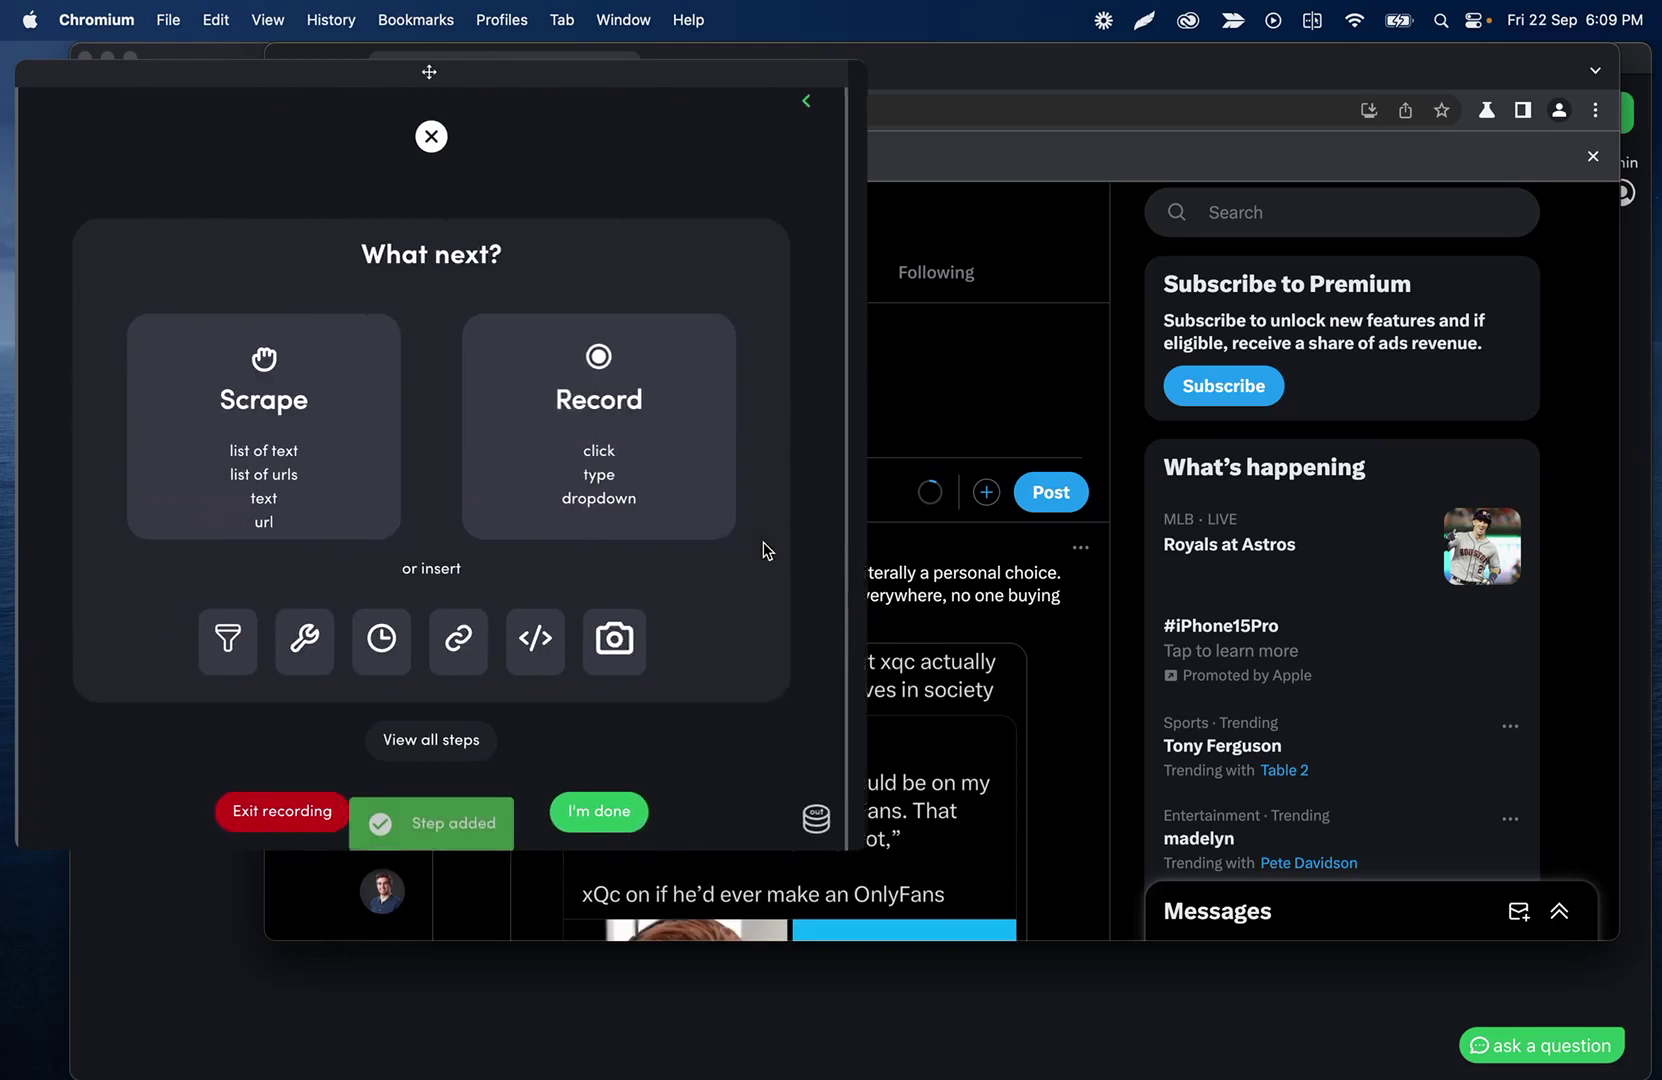
click(886, 113)
click(544, 501)
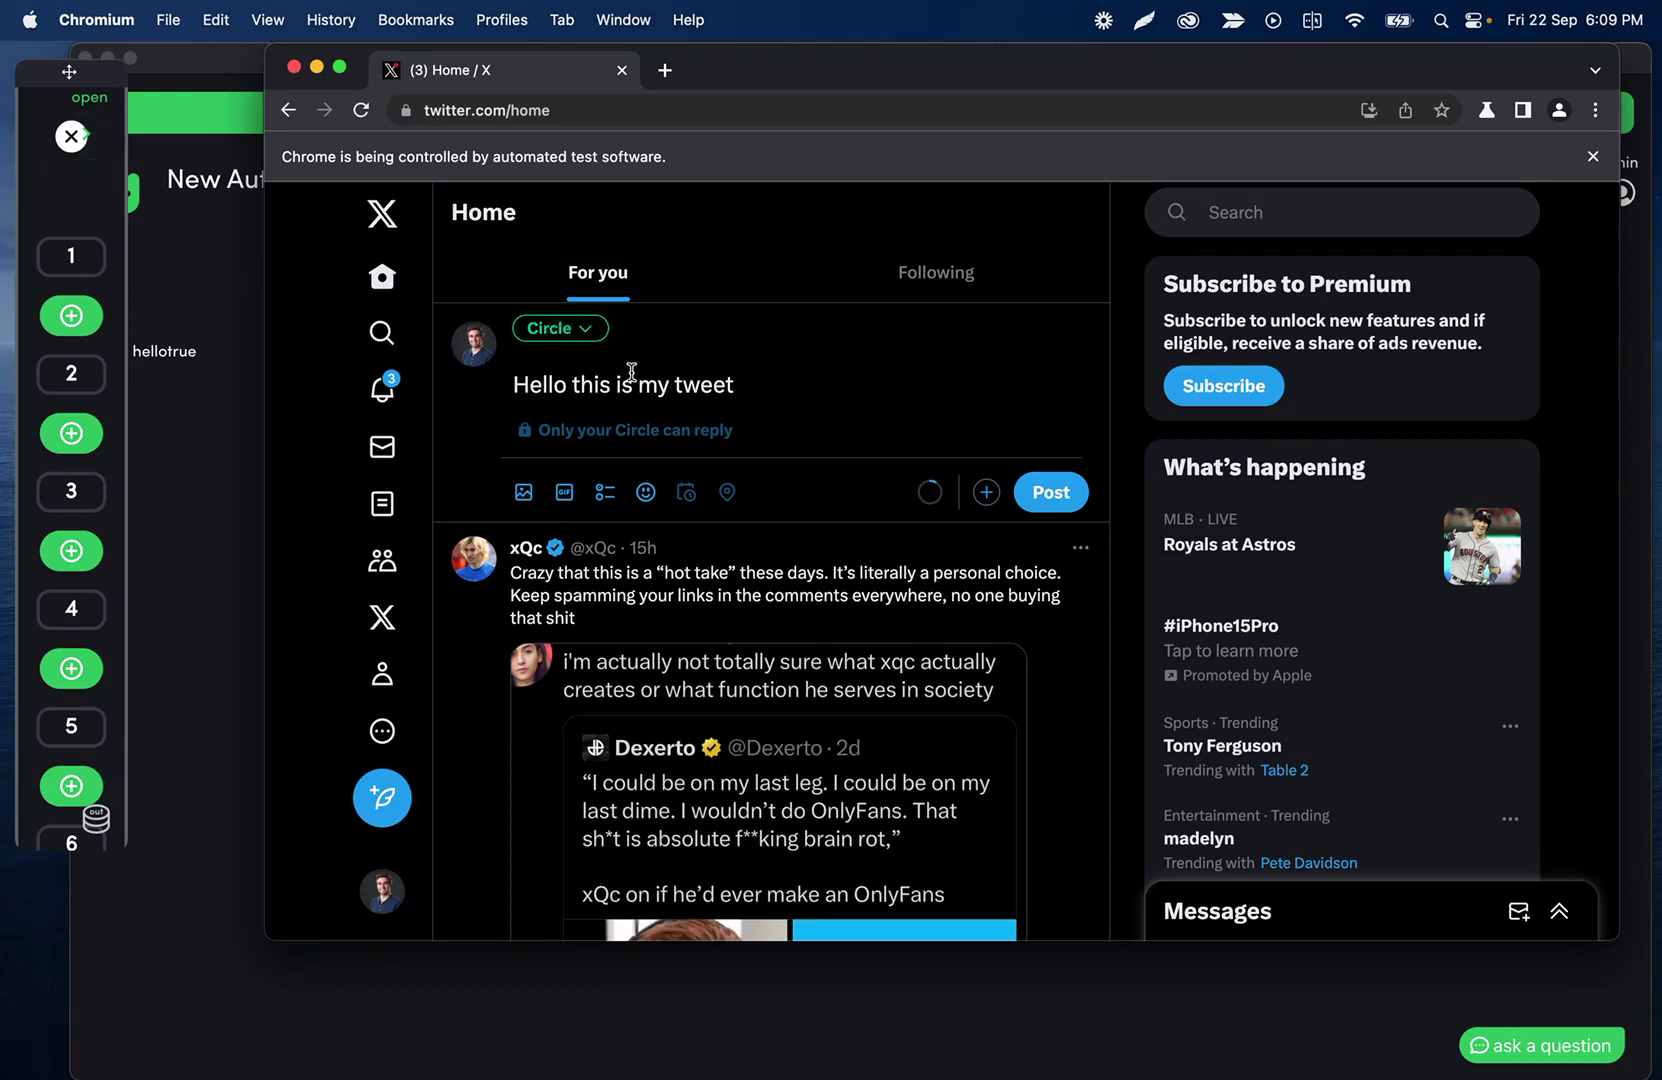
click(96, 142)
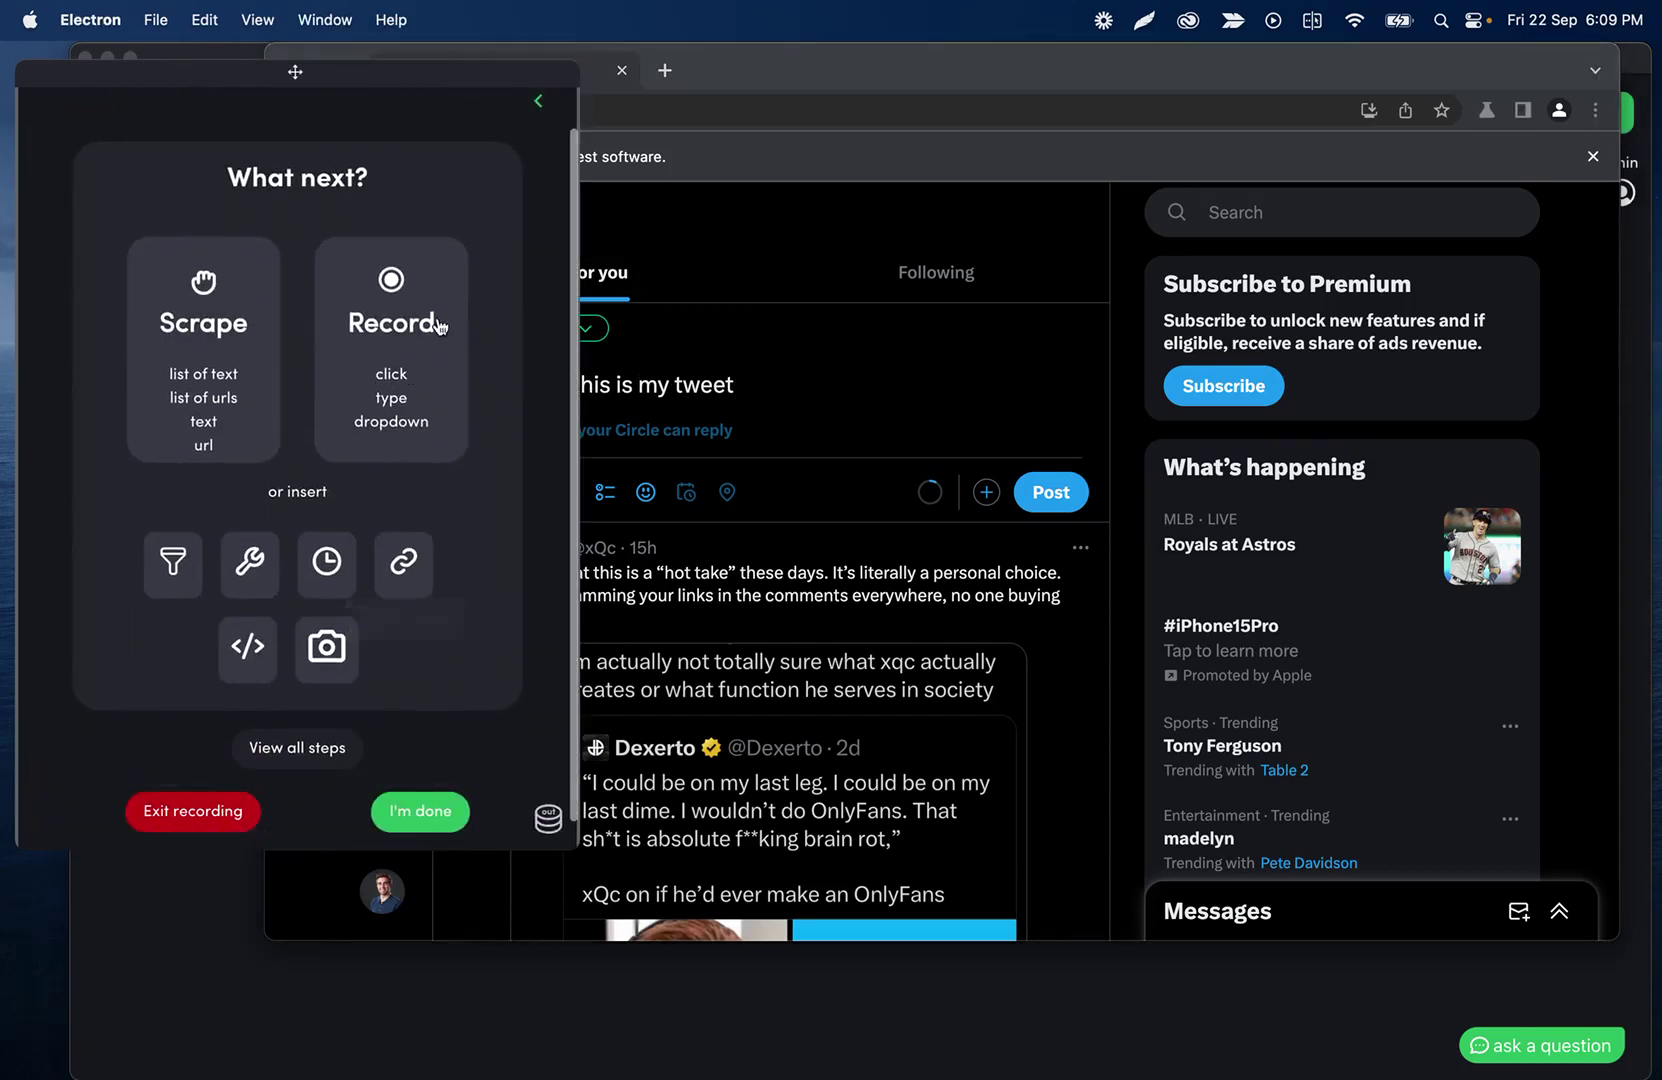
- Record a click on Post as Step 11, then finish the recording with I'm done
drag(578, 291, 890, 289)
click(709, 323)
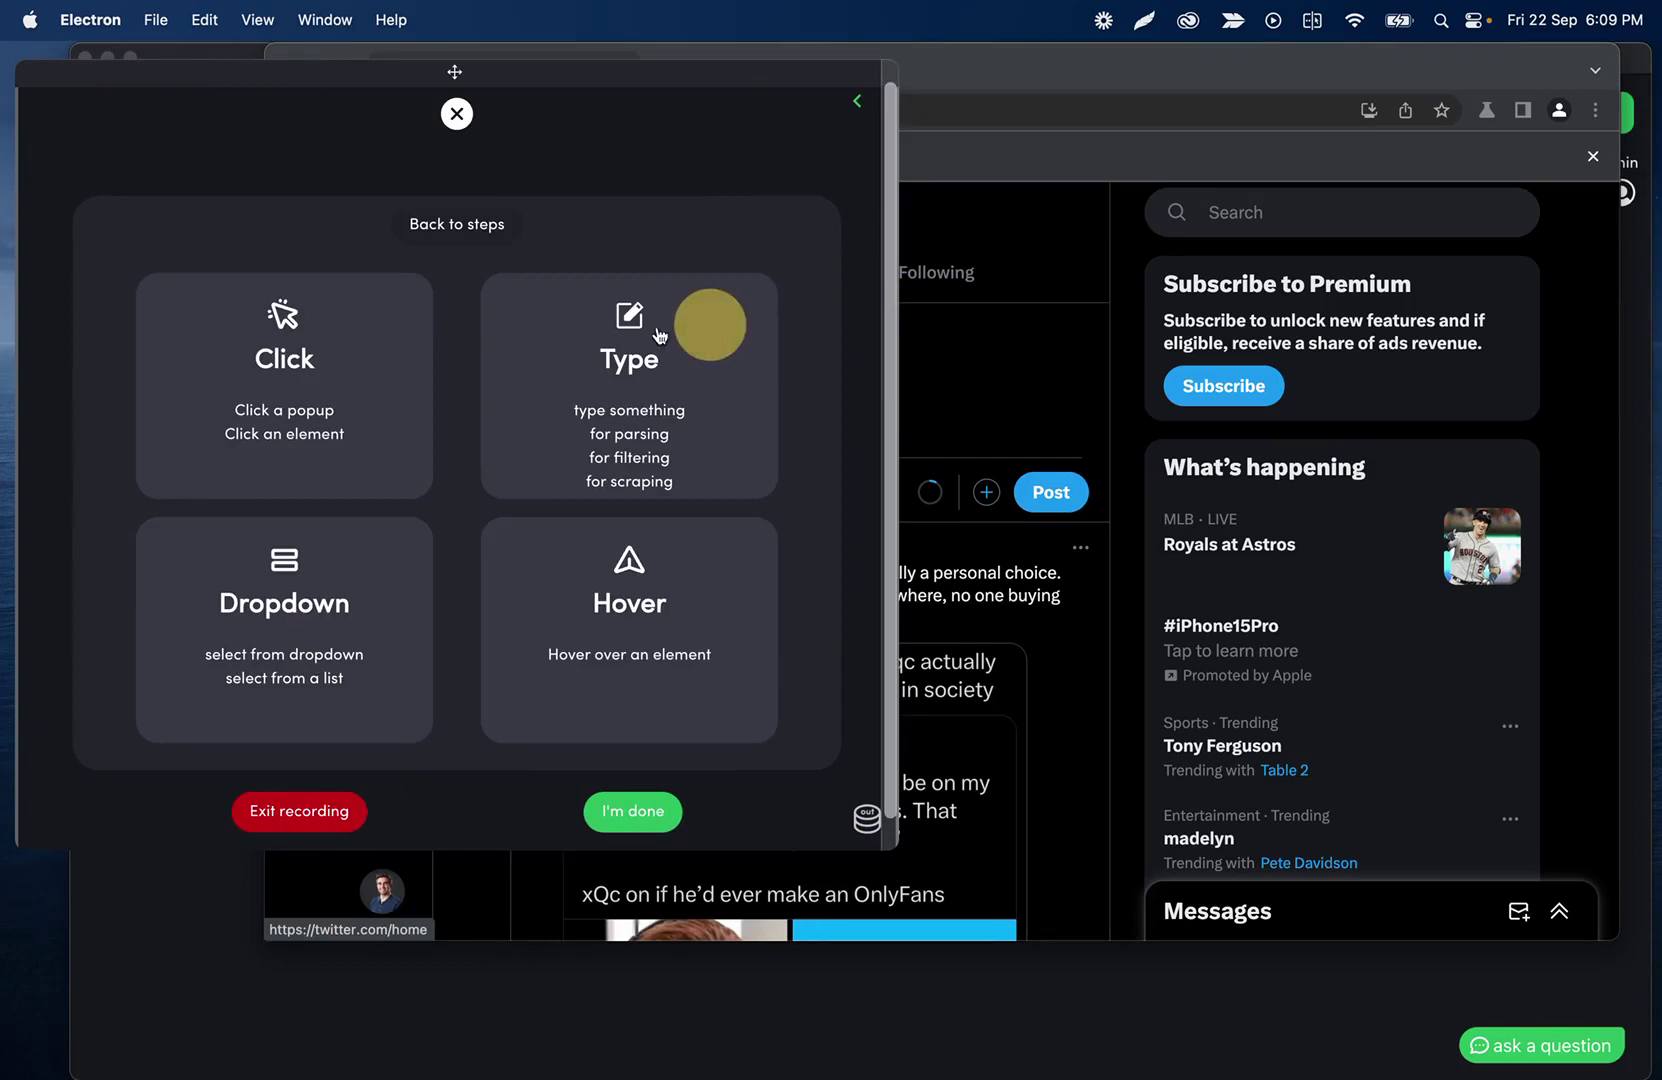
click(709, 323)
click(1062, 491)
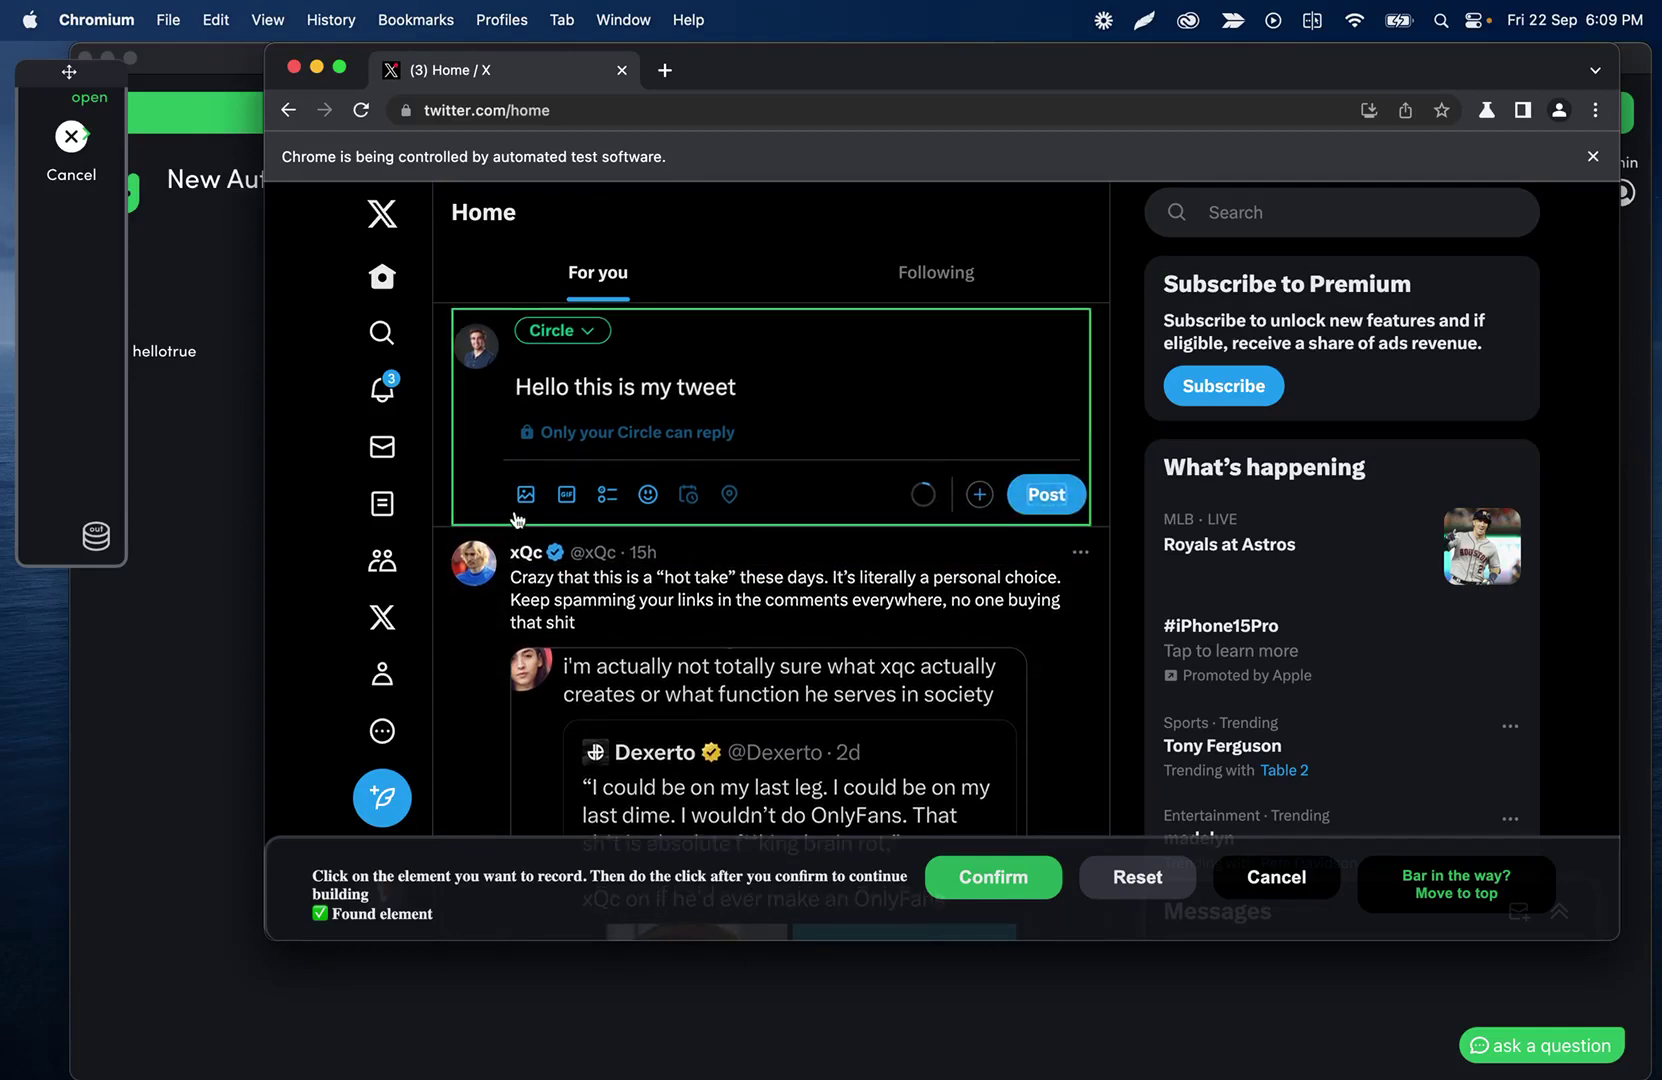
click(1005, 884)
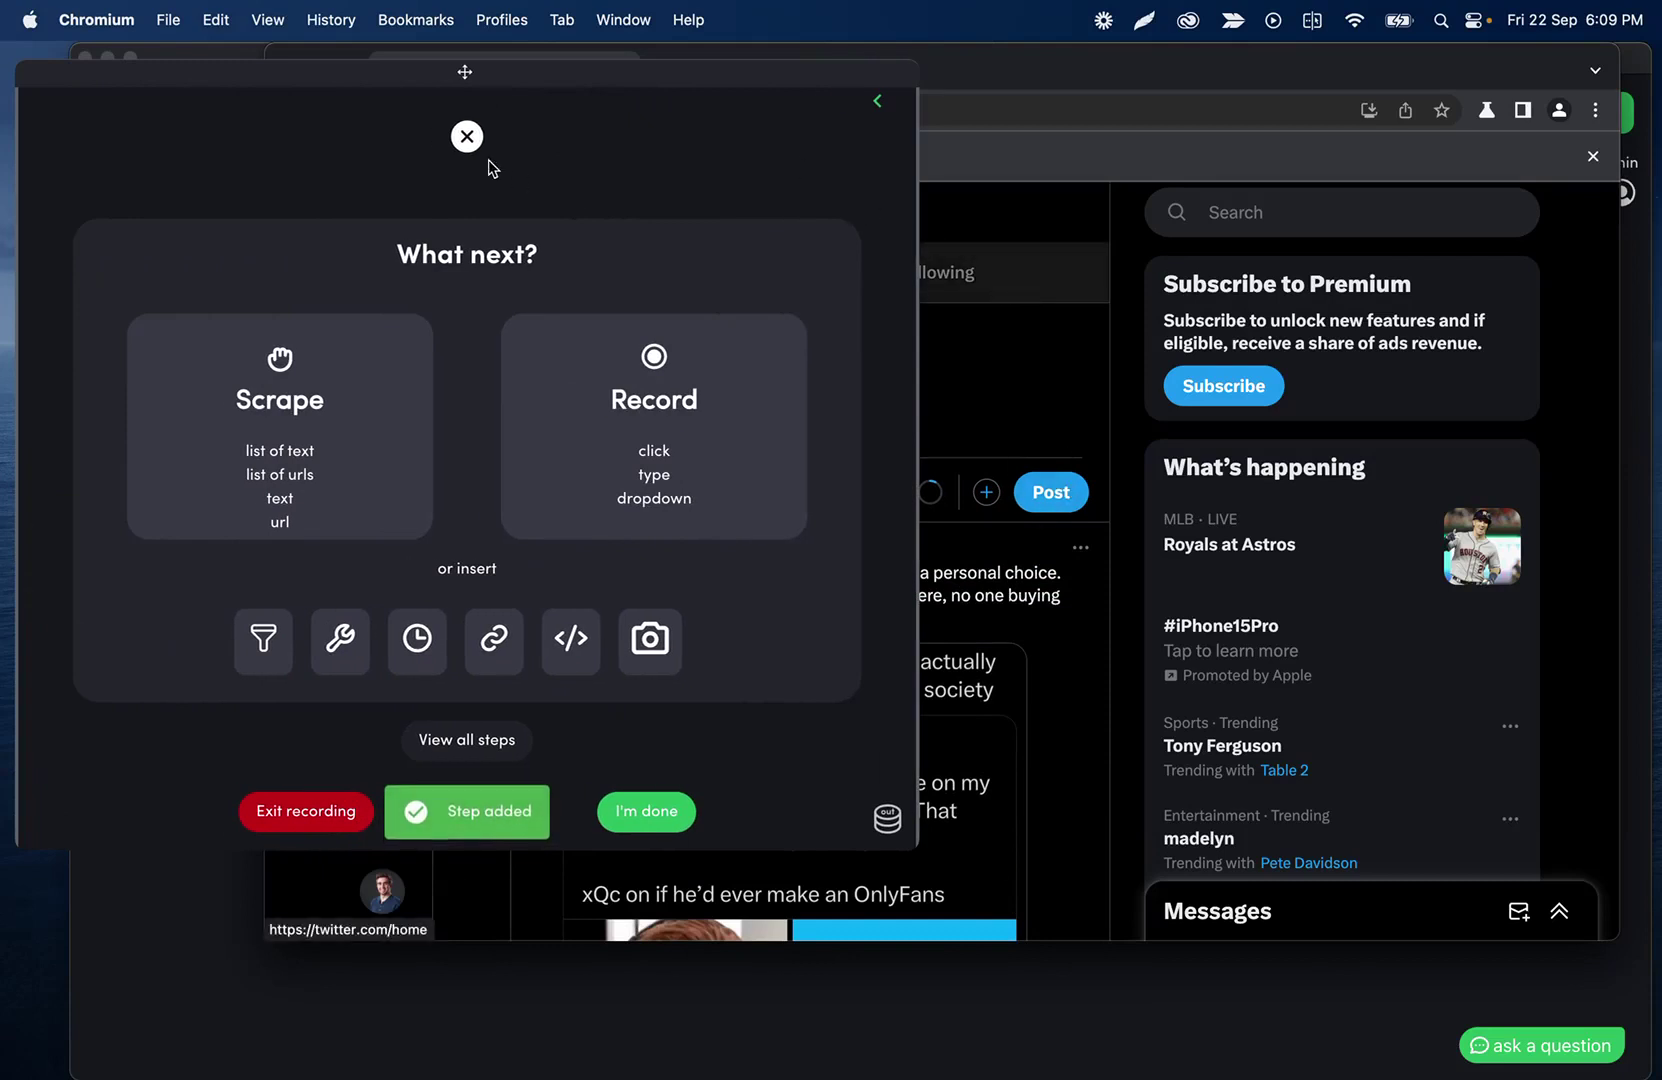
click(467, 137)
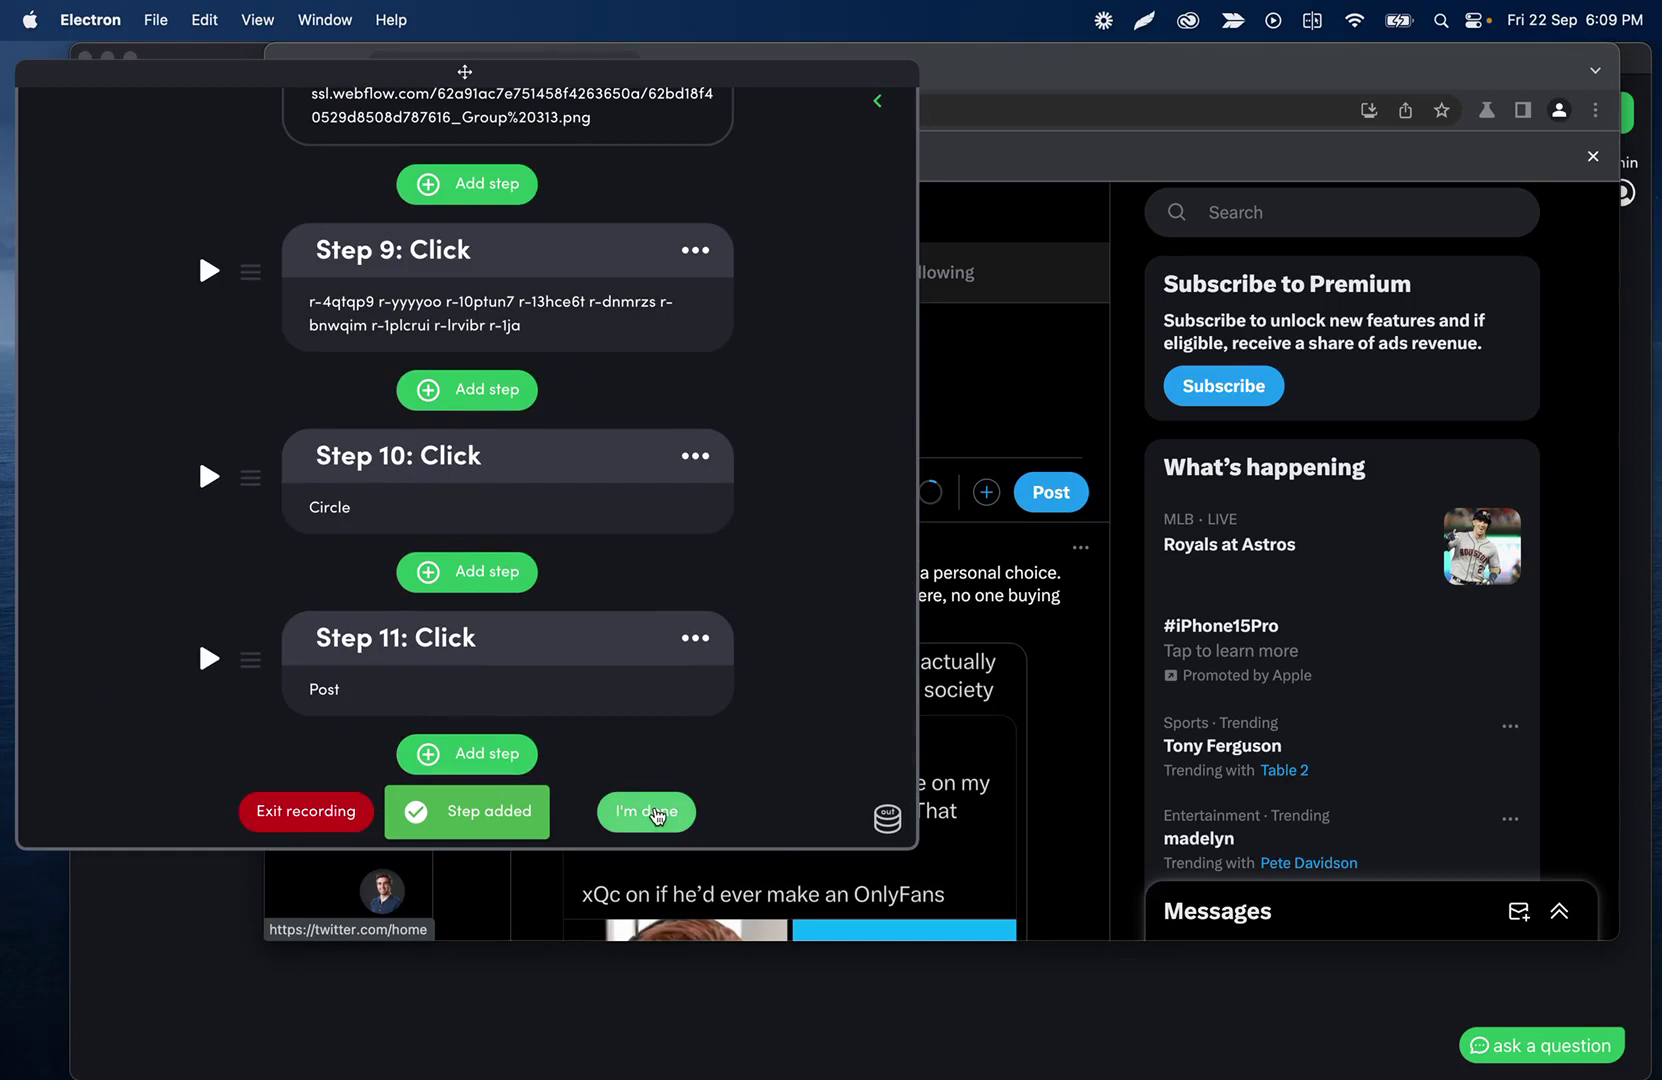
click(655, 812)
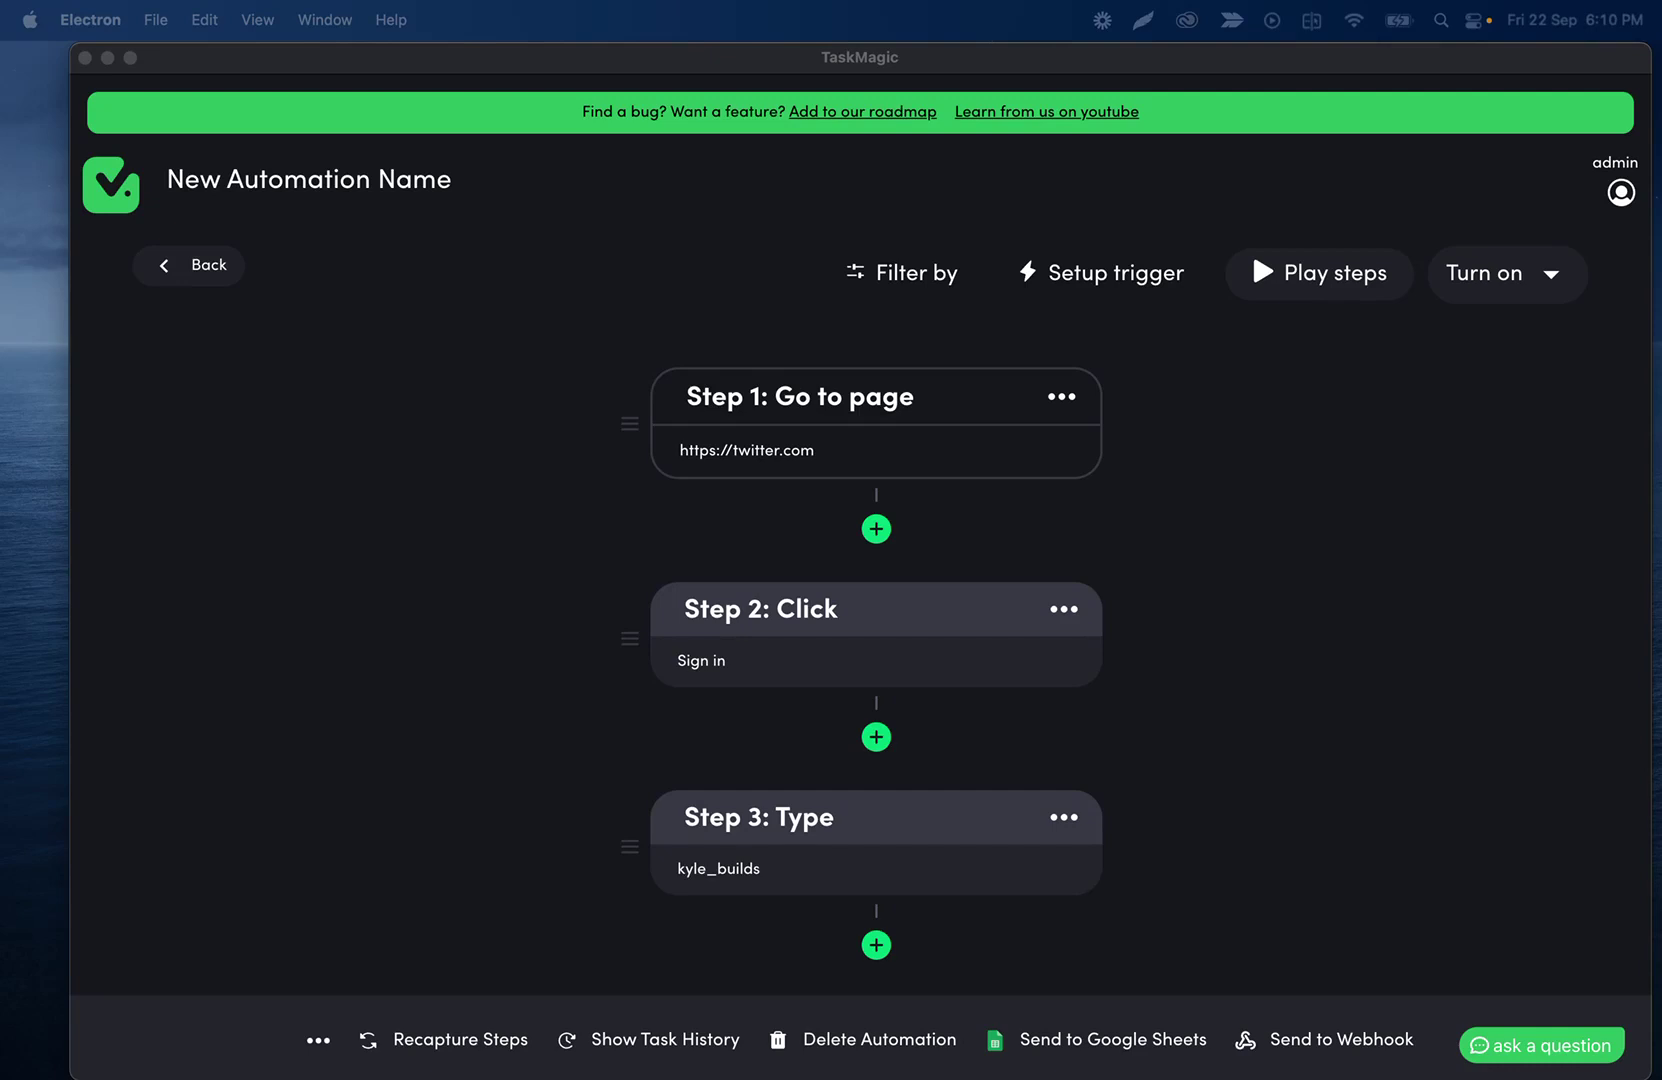
- In the yellowpages sheet, rename headers A1 and B1 to Post and Media, leaving C1 empty
key(super+Tab)
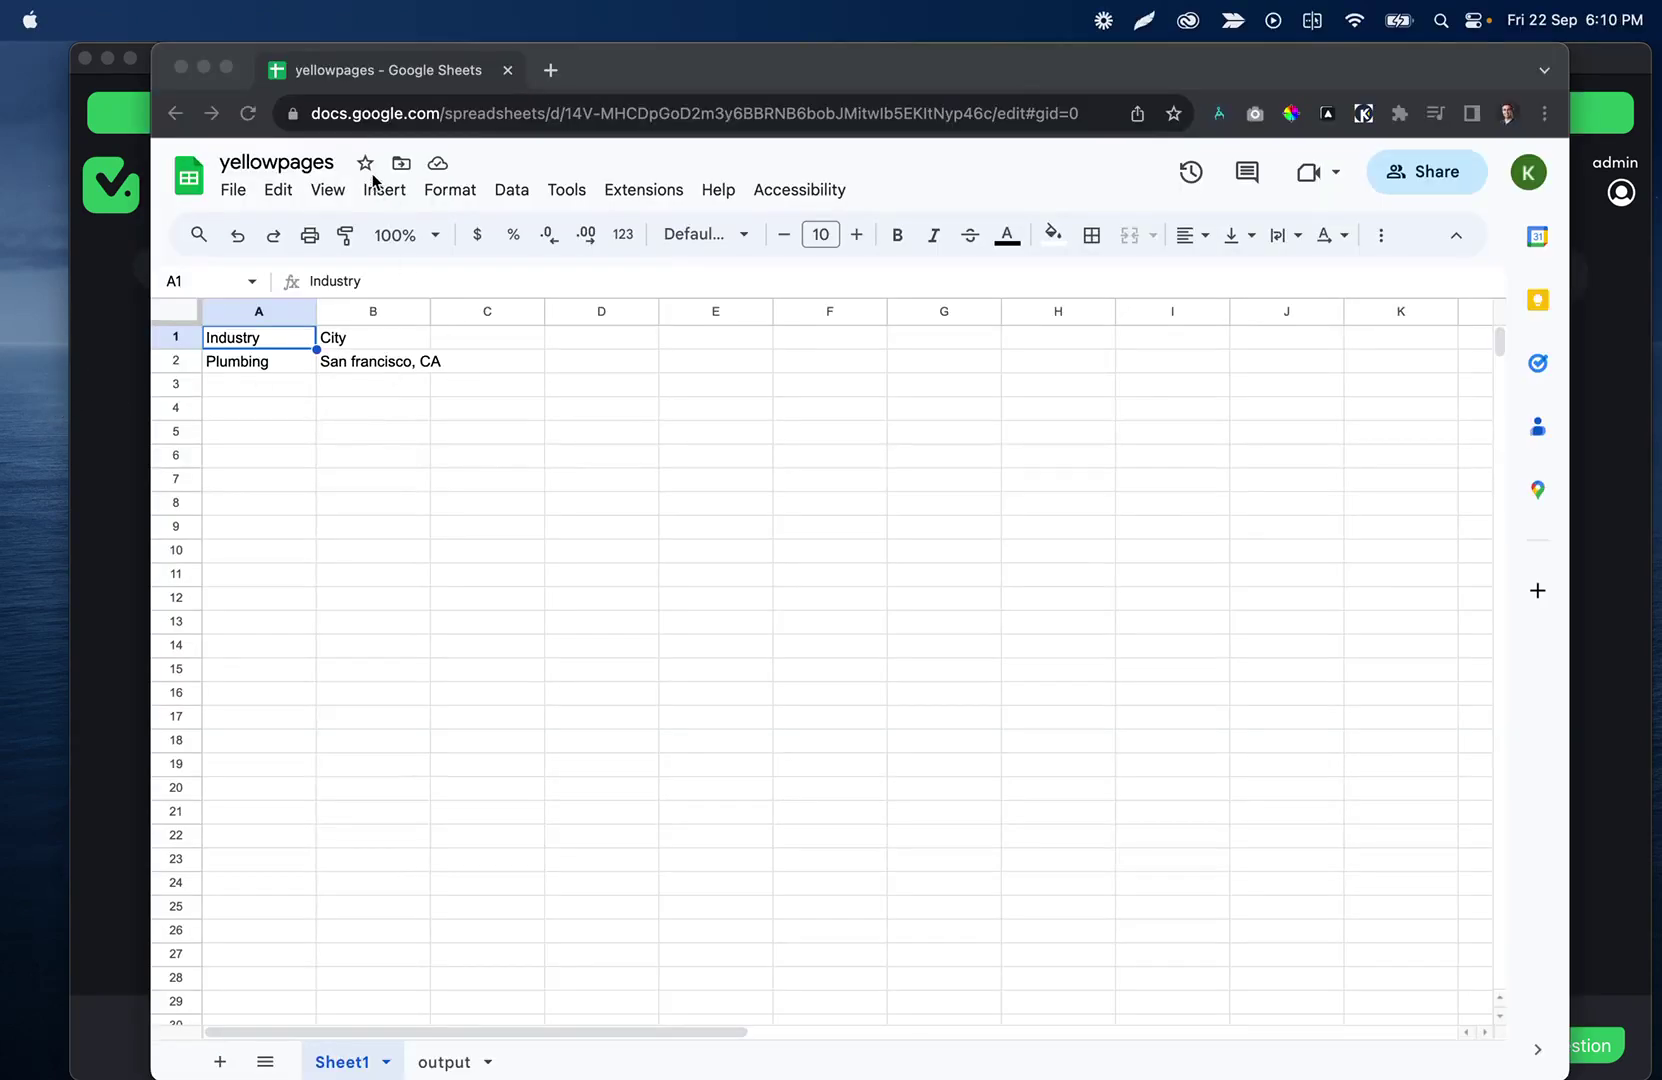
click(268, 361)
click(262, 338)
text(De)
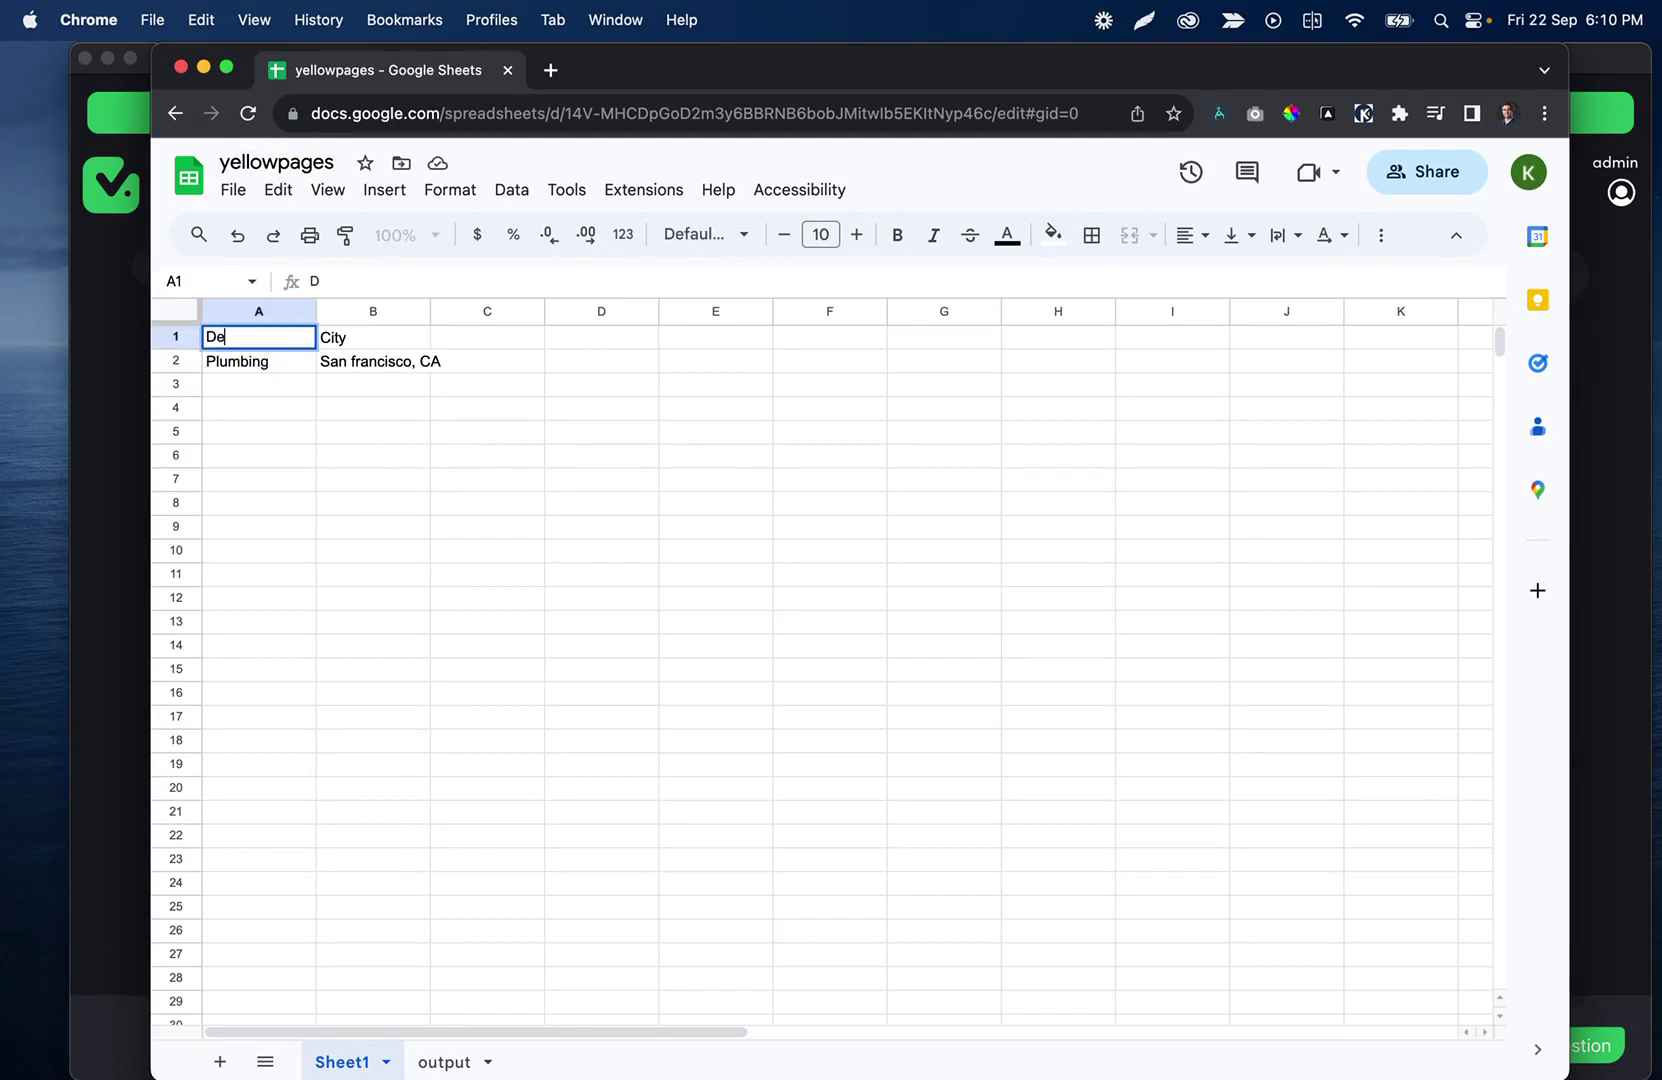
text(scription)
key(super+a)
text(Post)
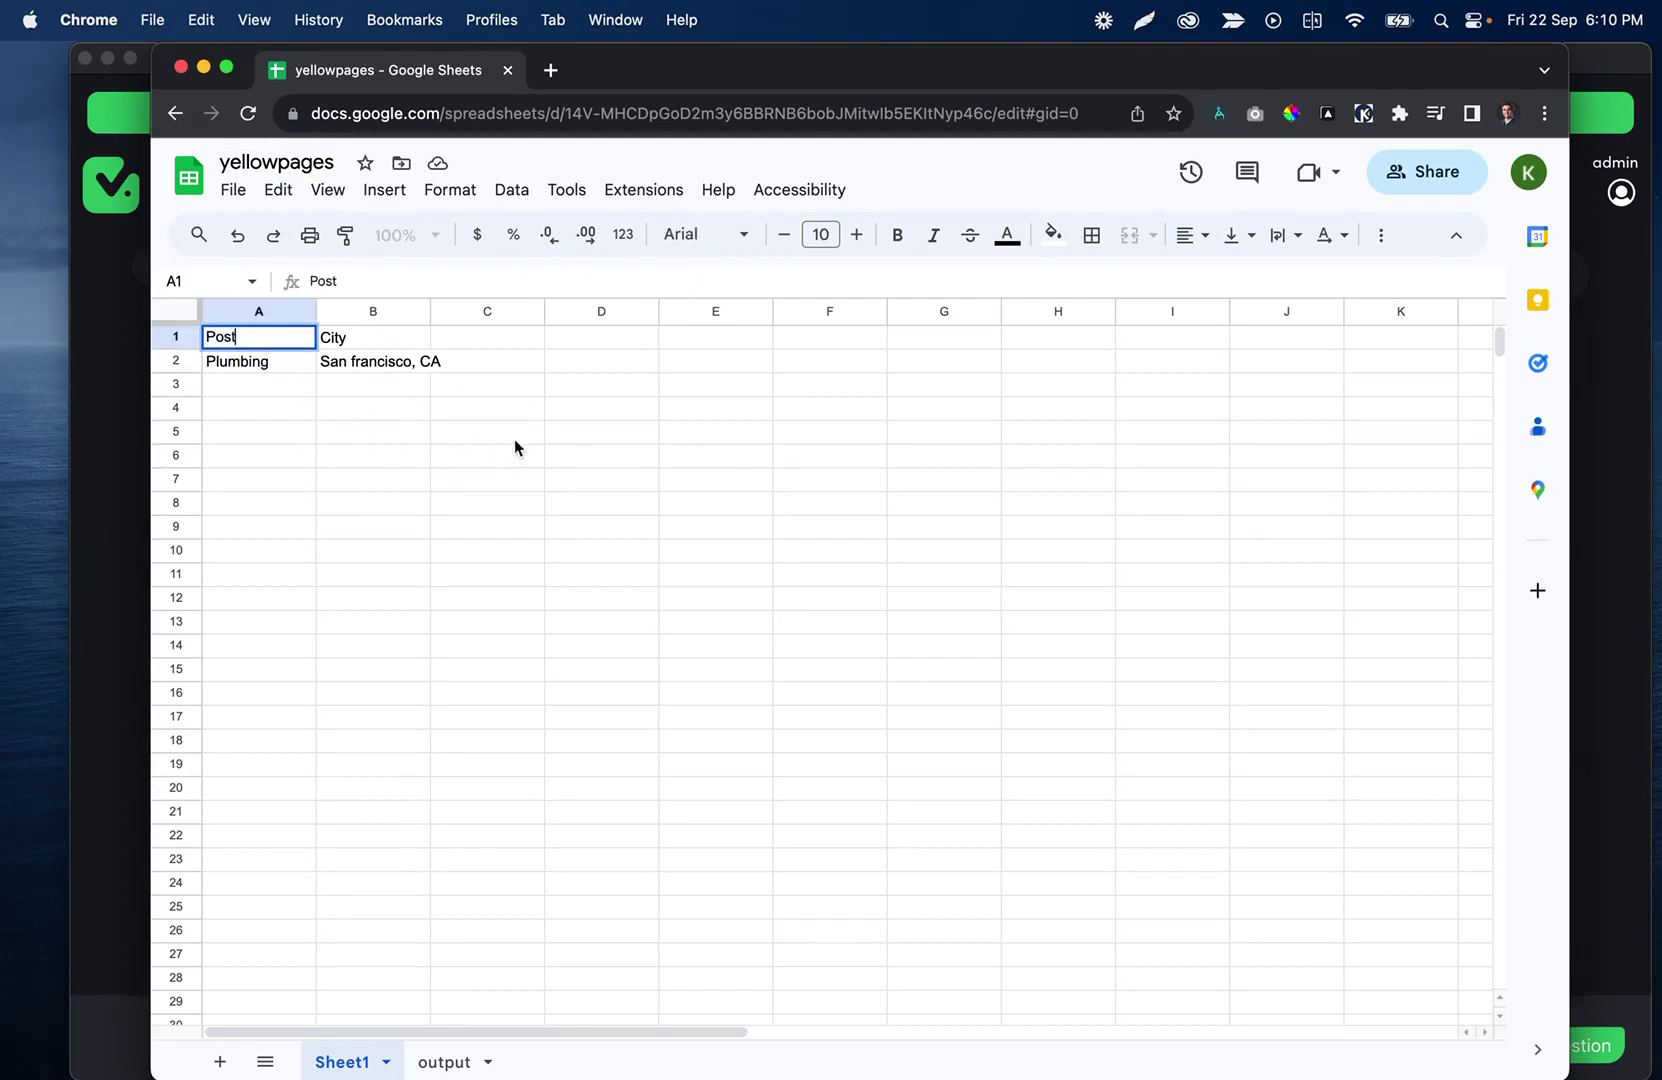
key(Tab)
text(Media)
key(Tab)
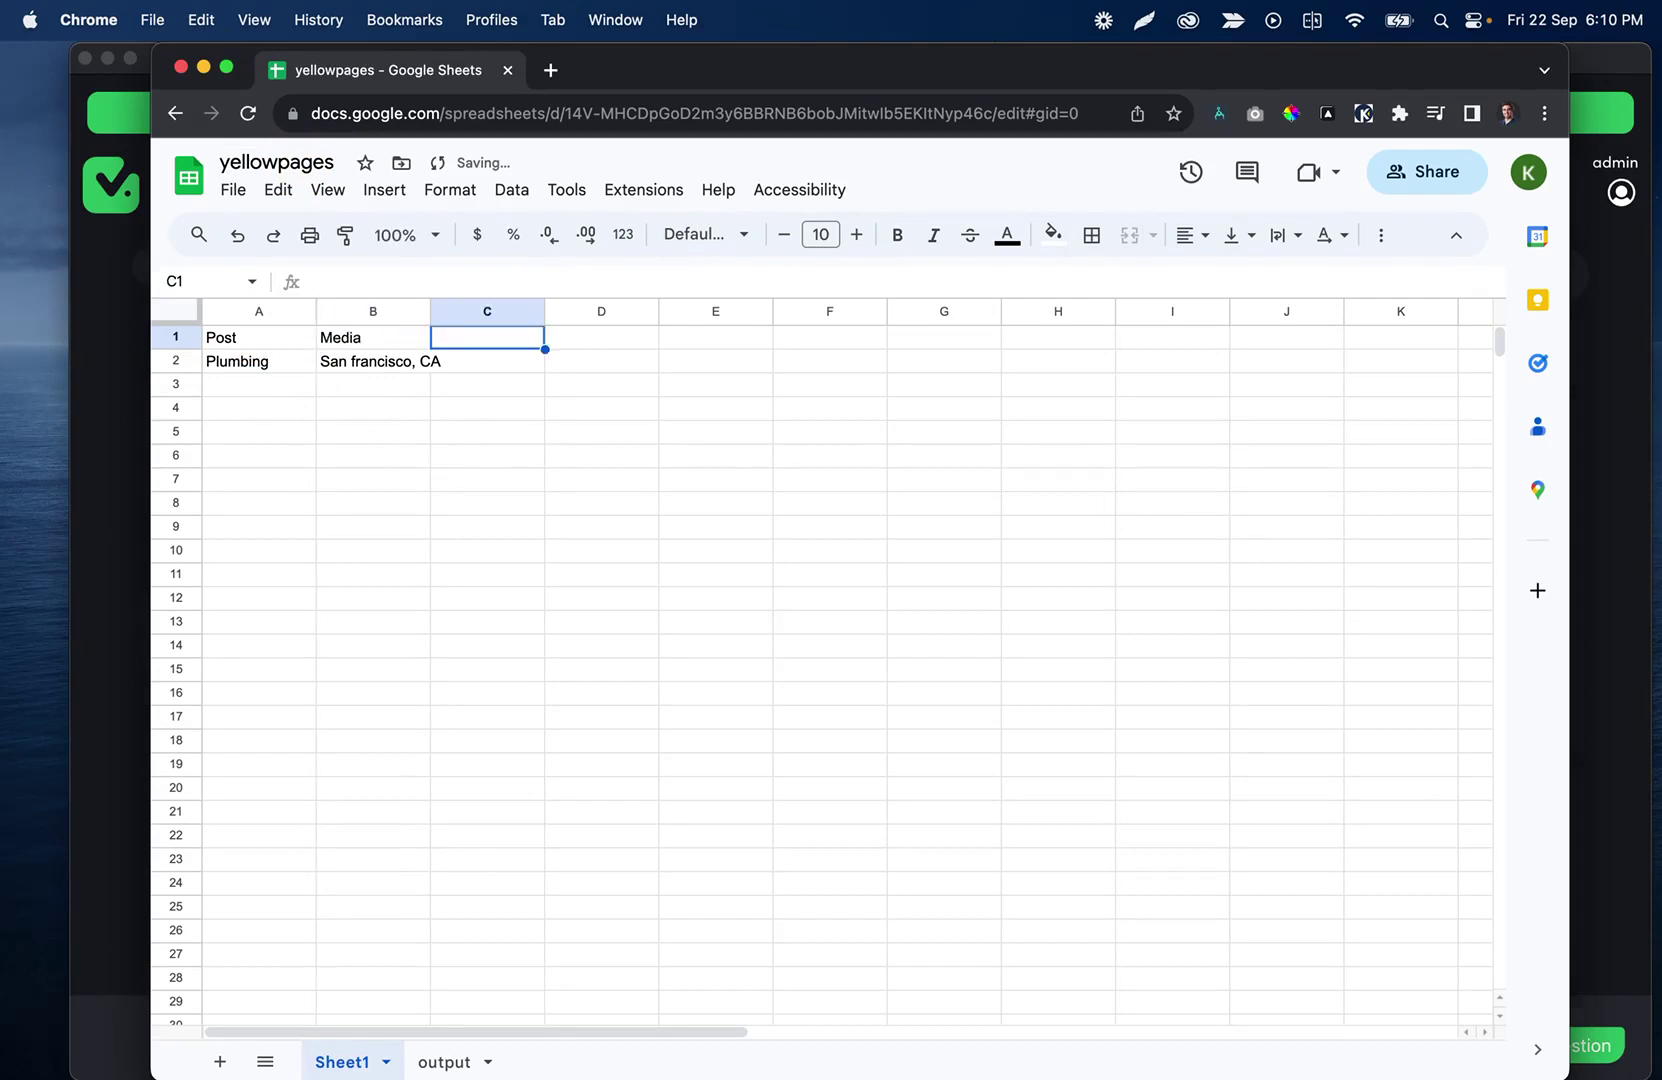
text(Ci)
text(rlce)
key(BackSpace)
key(BackSpace)
key(BackSpace)
text(cle)
key(Return)
text(@)
key(BackSpace)
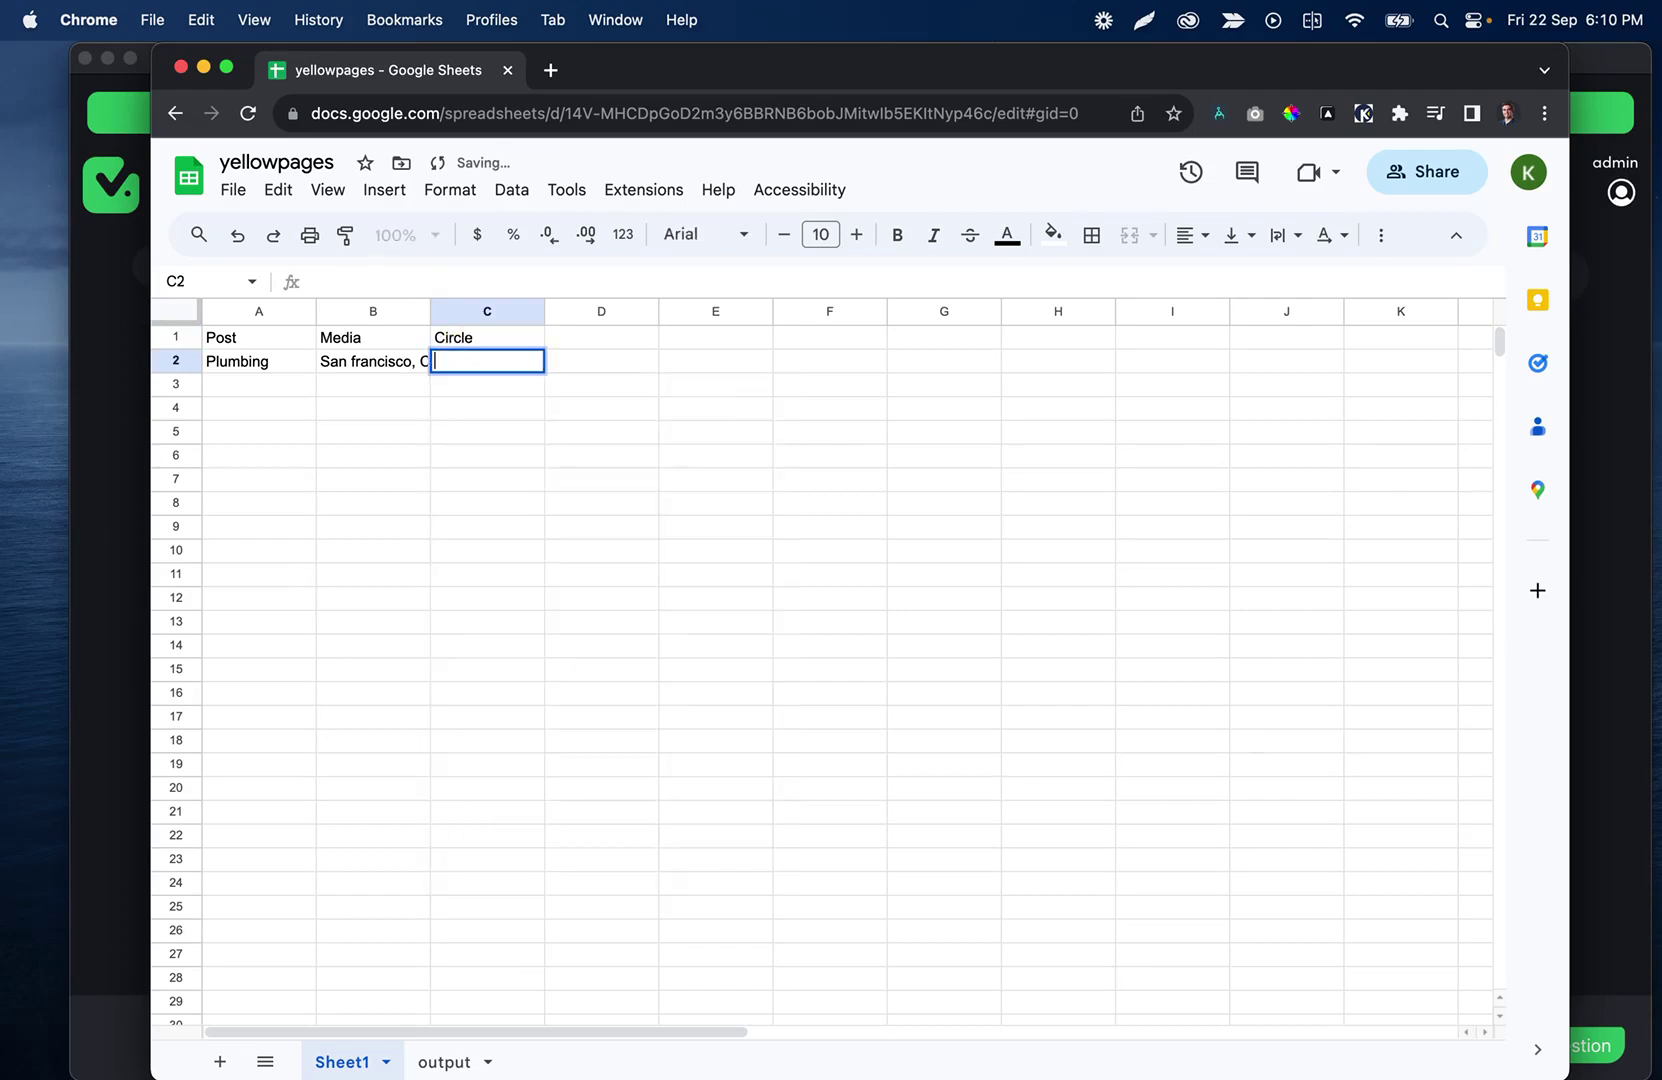
click(475, 336)
key(Delete)
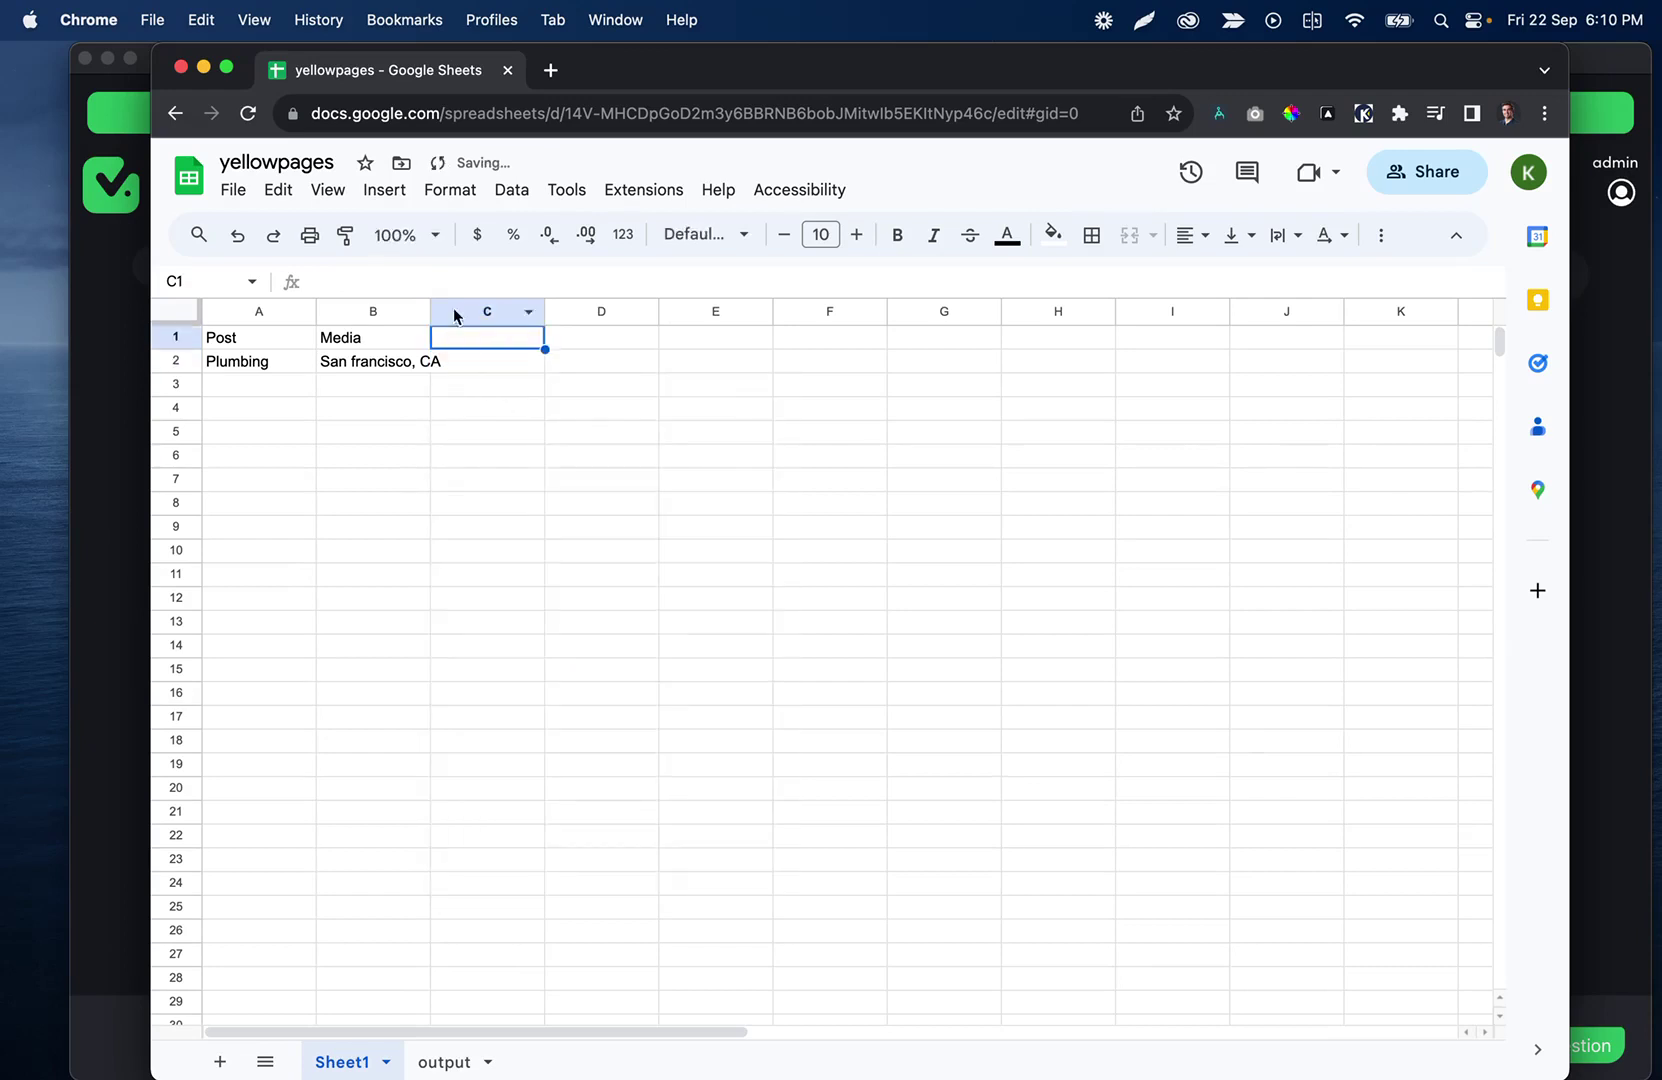
- Clear row 2, paste the image URL into B2, type 'Hello from taskmagic' in A2, and open Share
drag(878, 74, 883, 74)
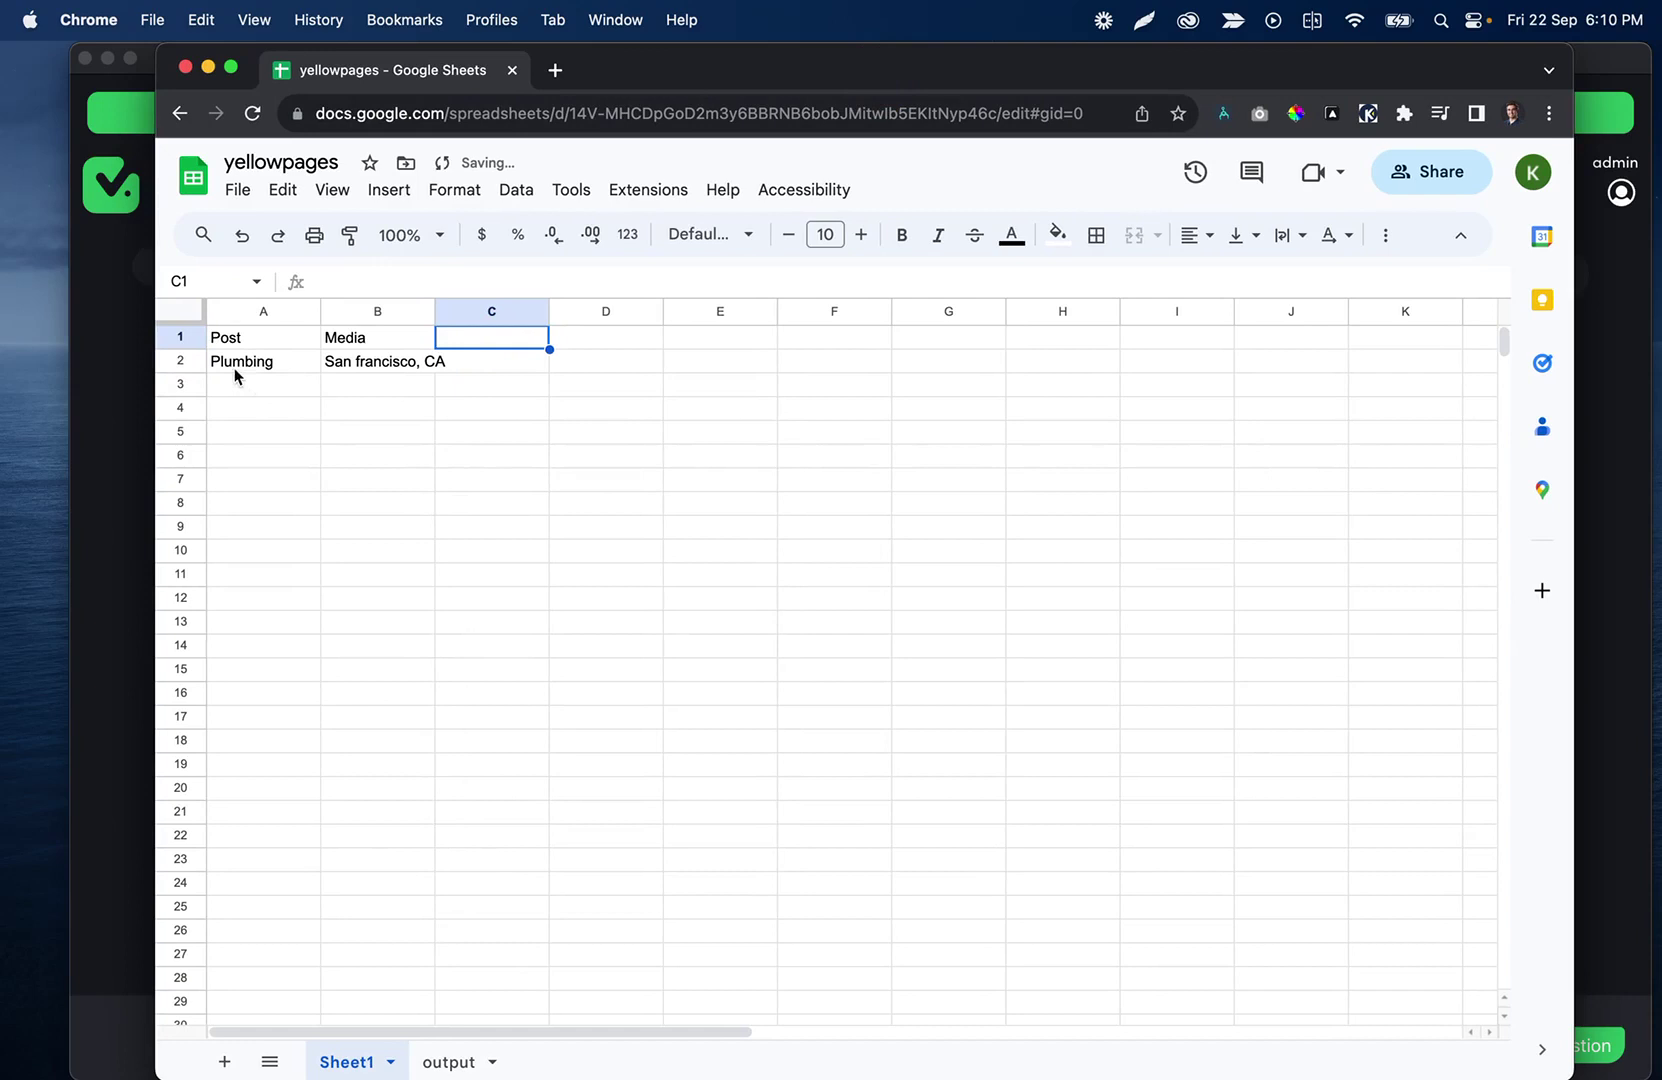
drag(290, 370, 371, 362)
key(Delete)
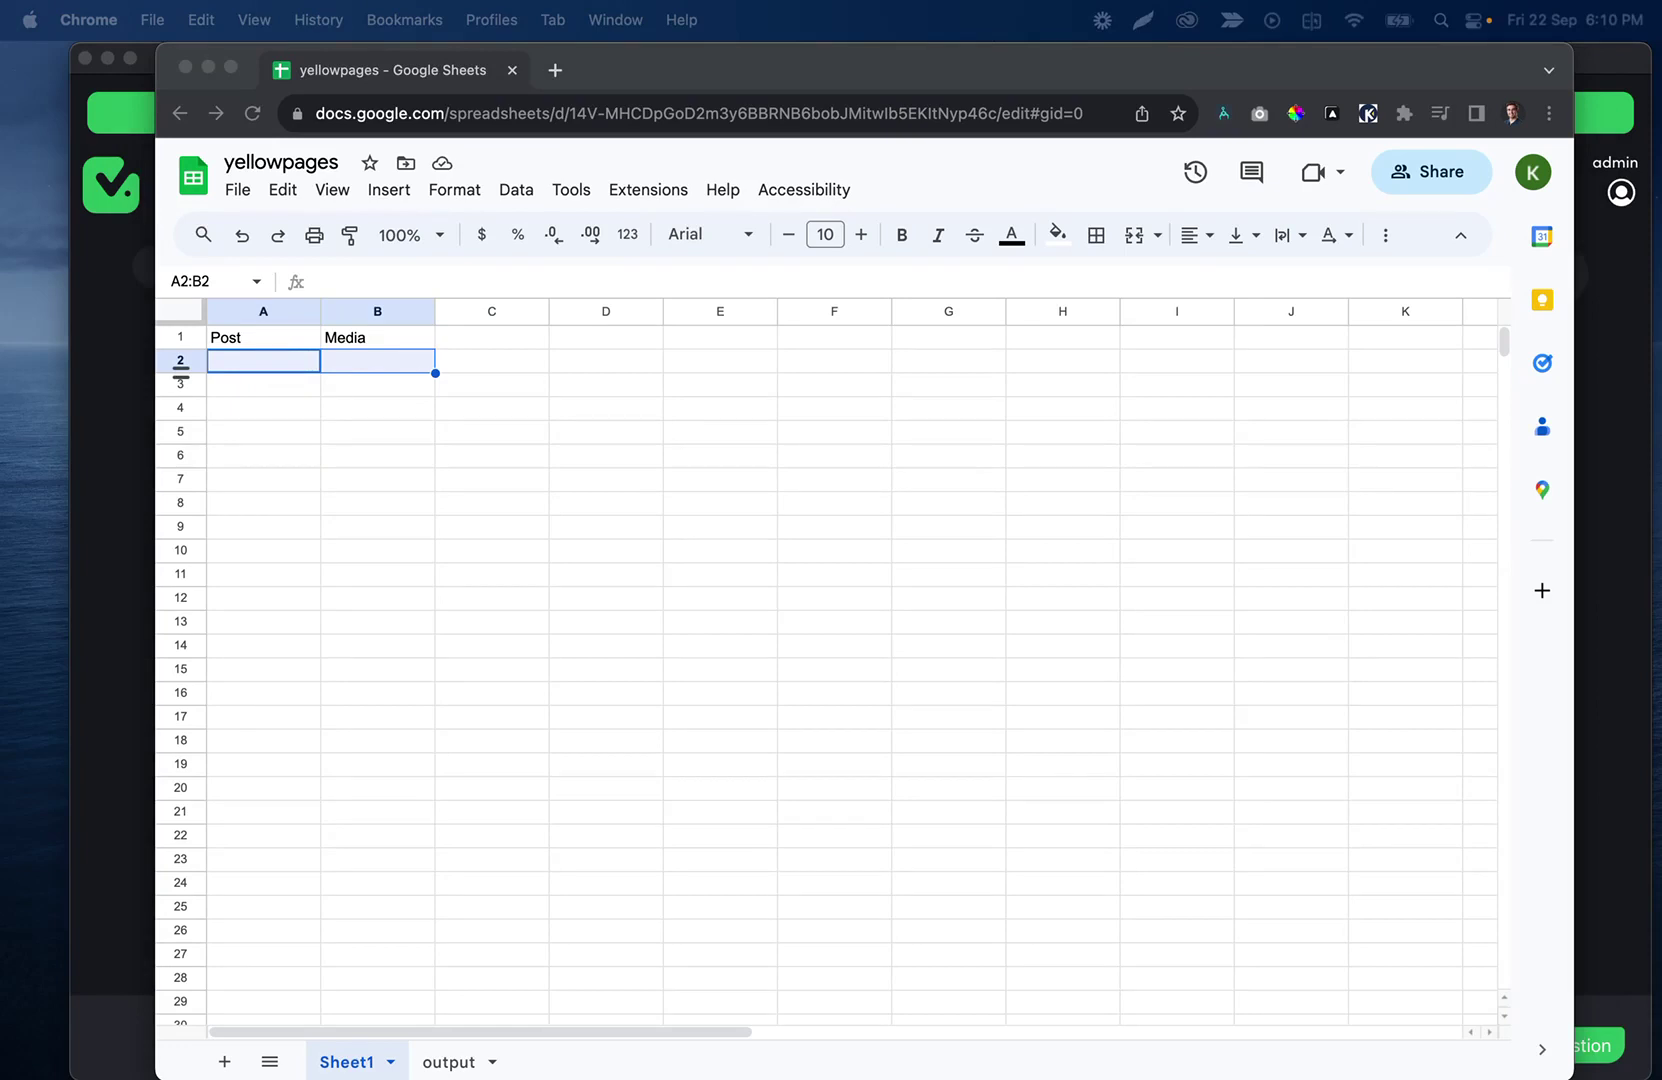
click(358, 362)
text(https://uploads-ssl.webflow.com/62a91ac7e751458f4263650a/64b37a6561b7437799ac1045_pricing-14-day-guarantee.png)
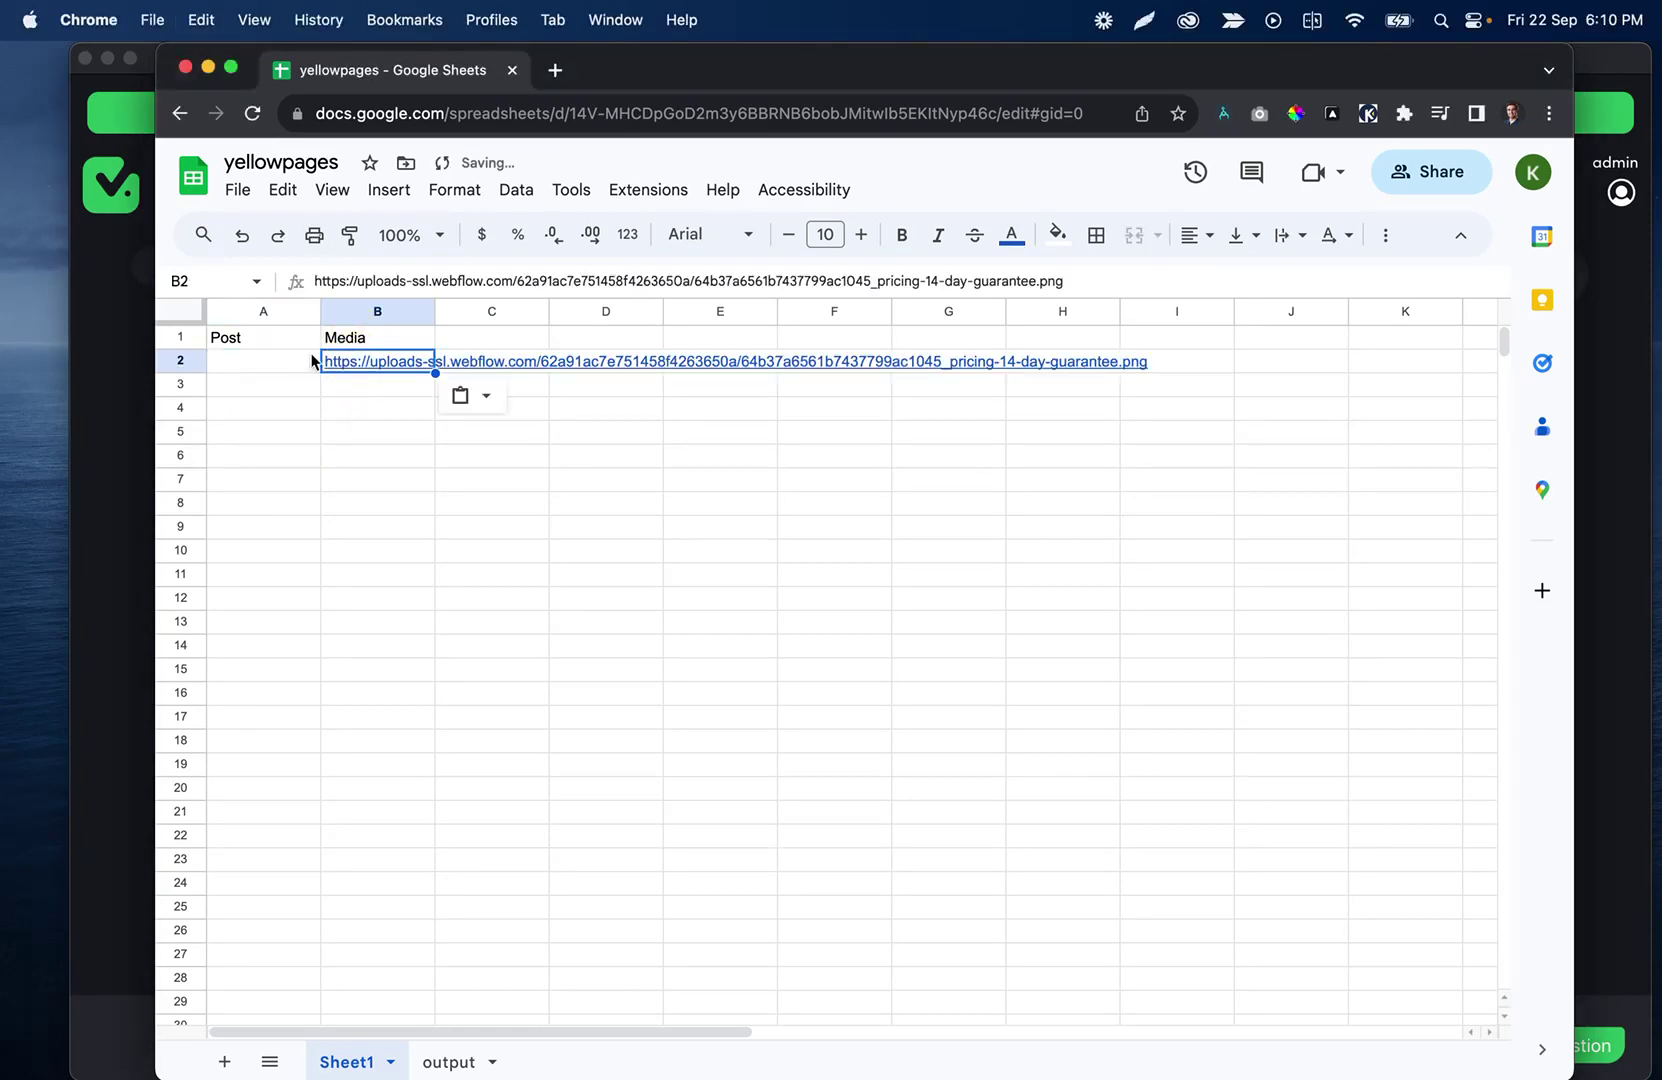
click(282, 364)
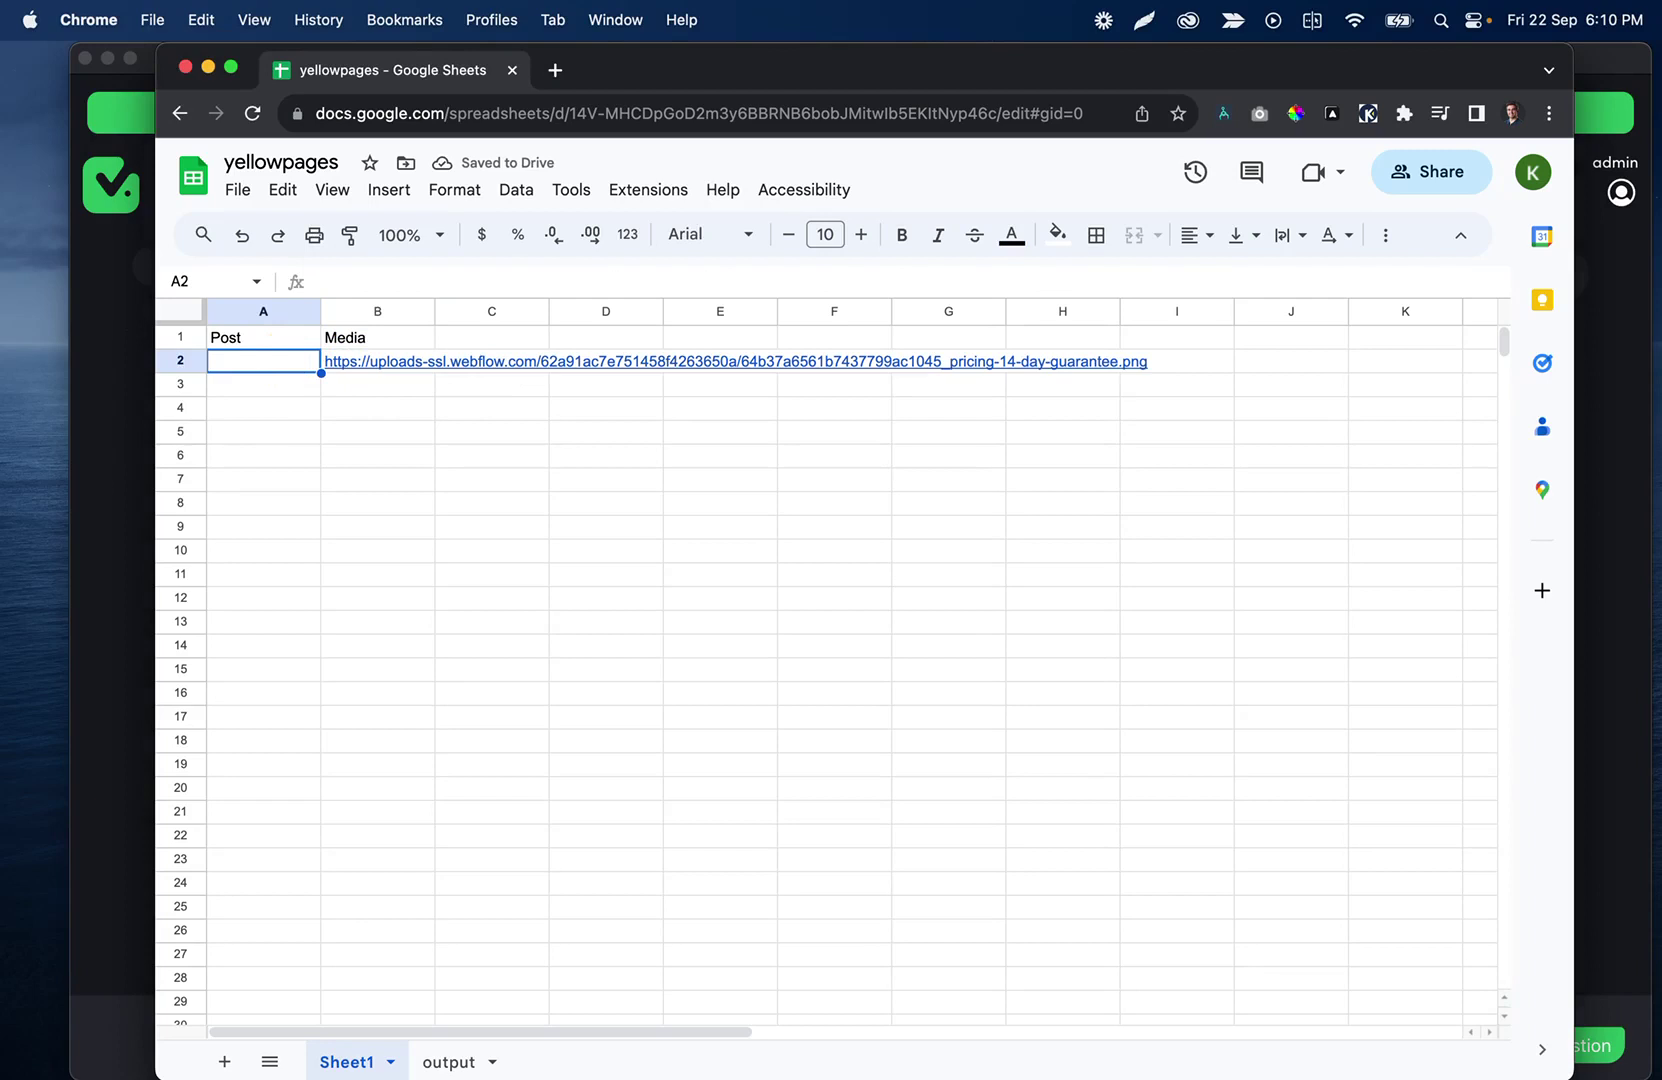
text(Hello from taskmagic)
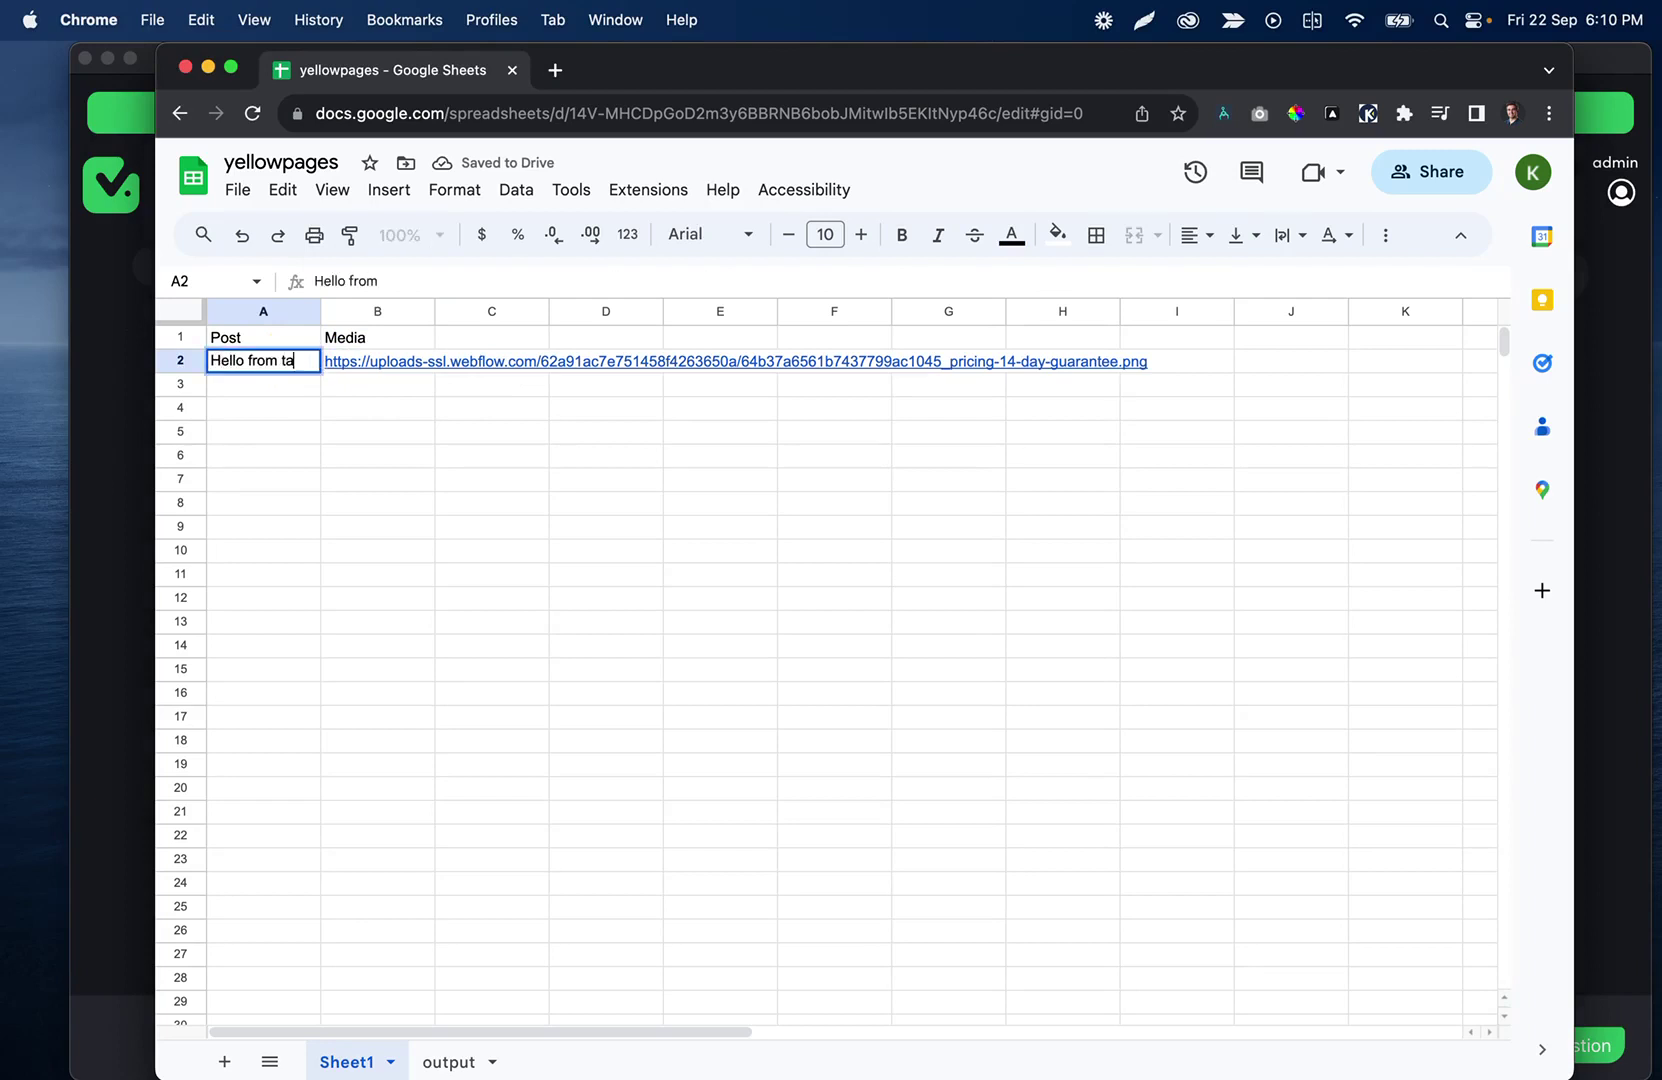
click(369, 455)
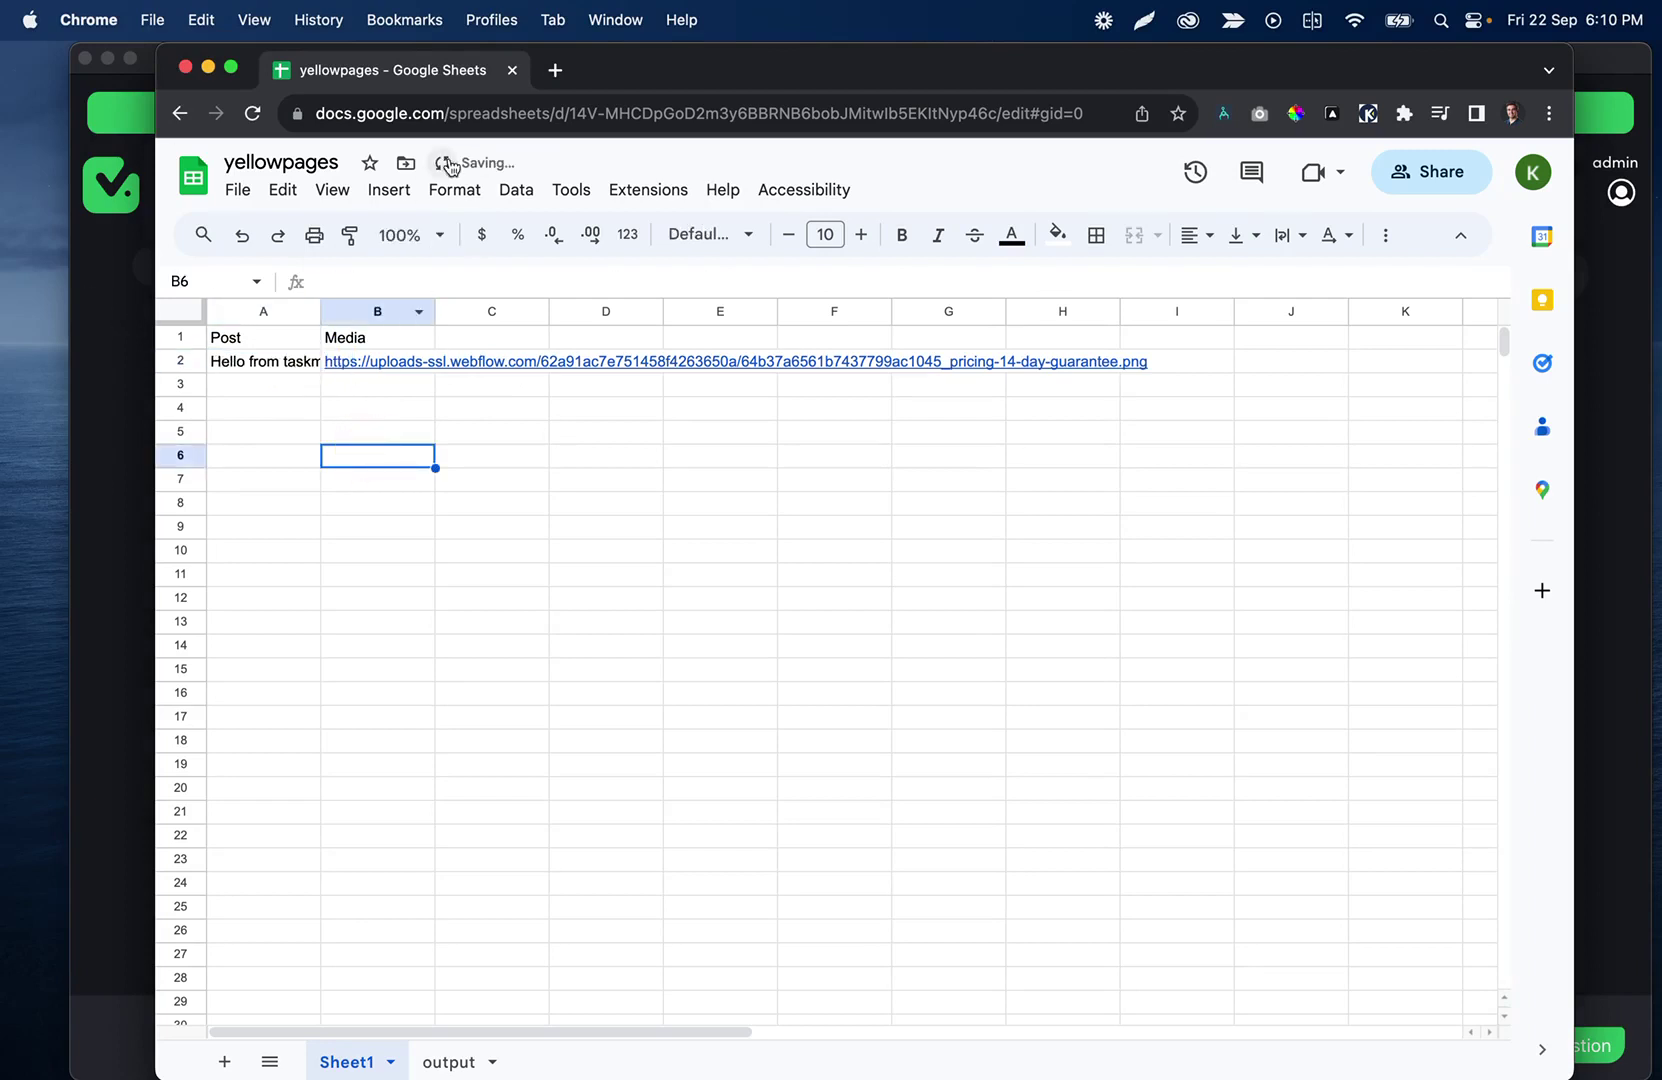
click(839, 117)
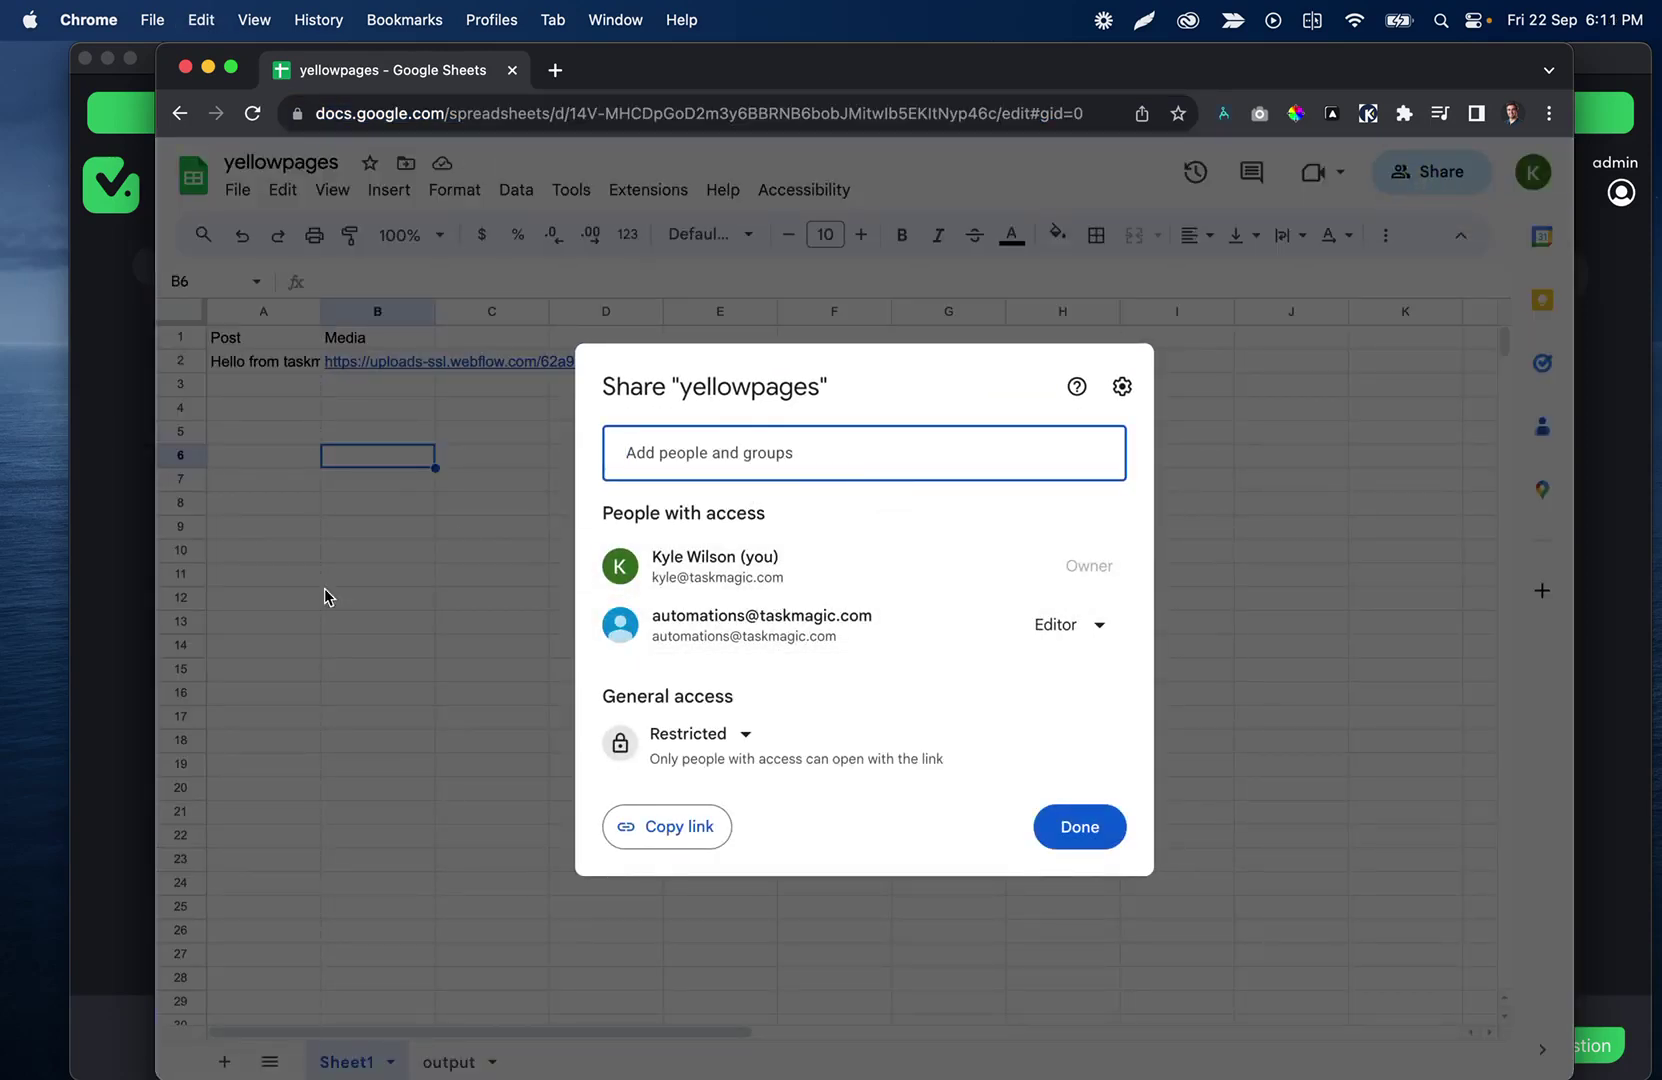
click(127, 627)
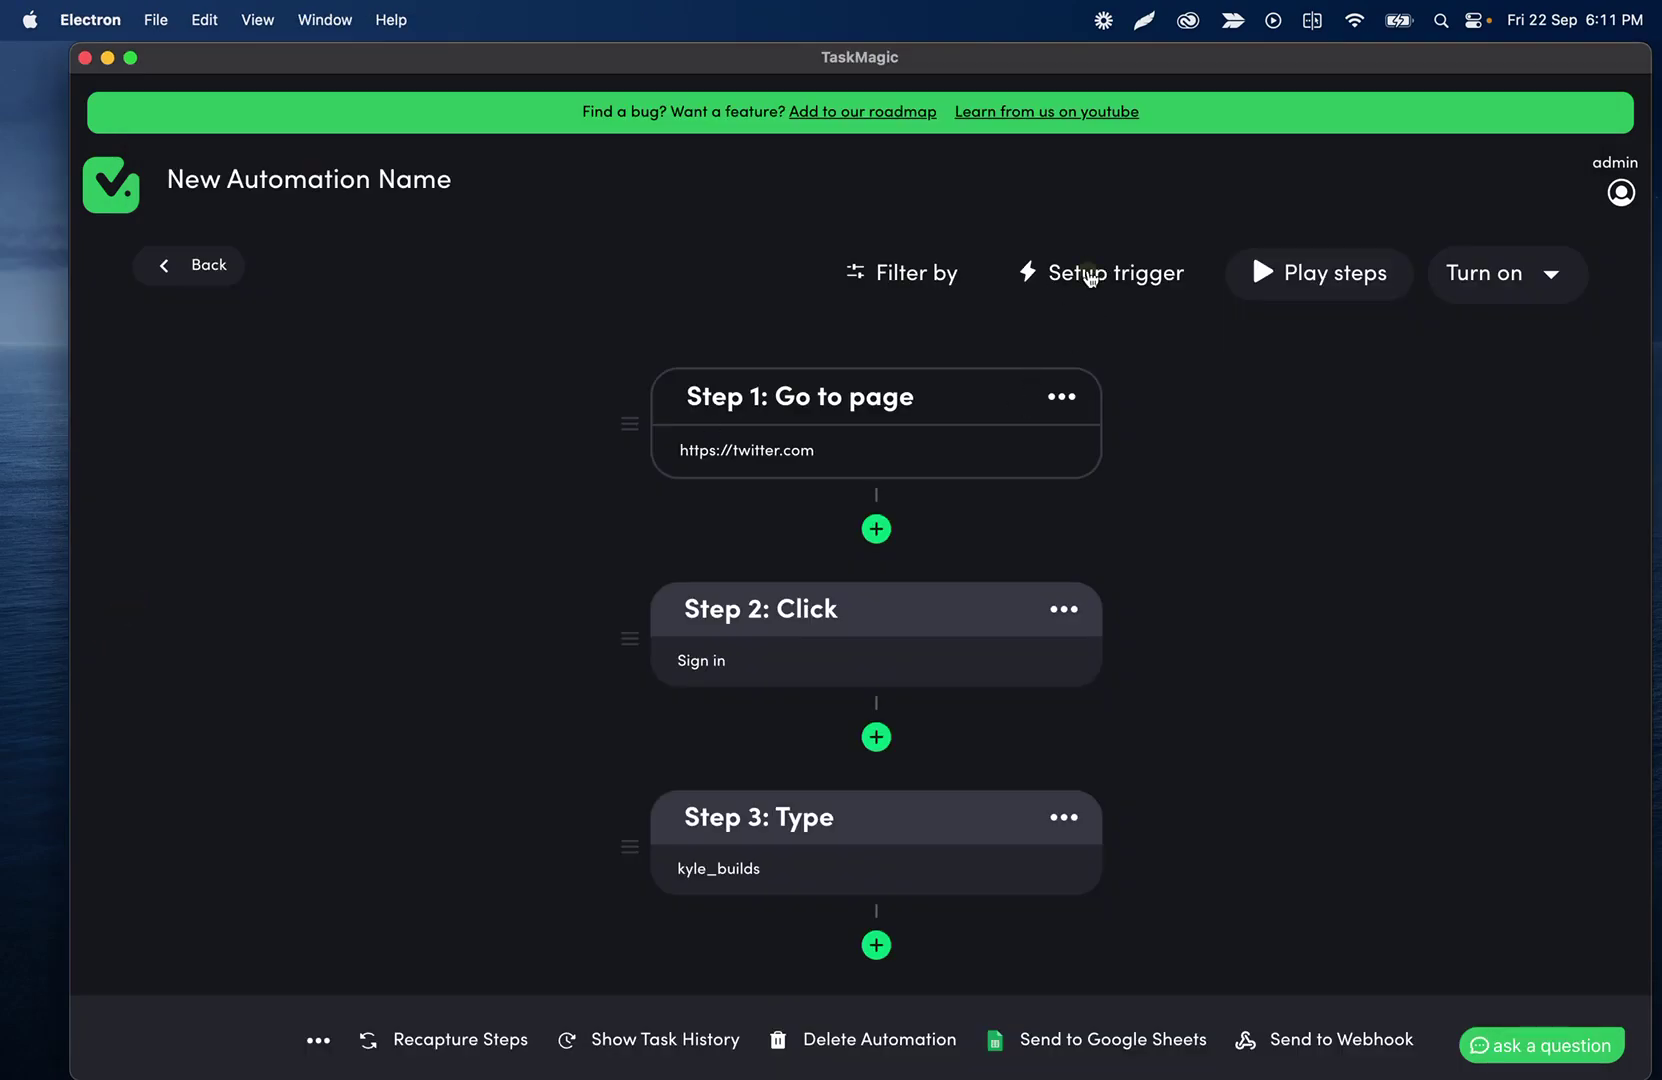
- Choose Webhook as the automation's trigger to open the Webhook setup
click(1088, 273)
scroll(938, 545, down, 5)
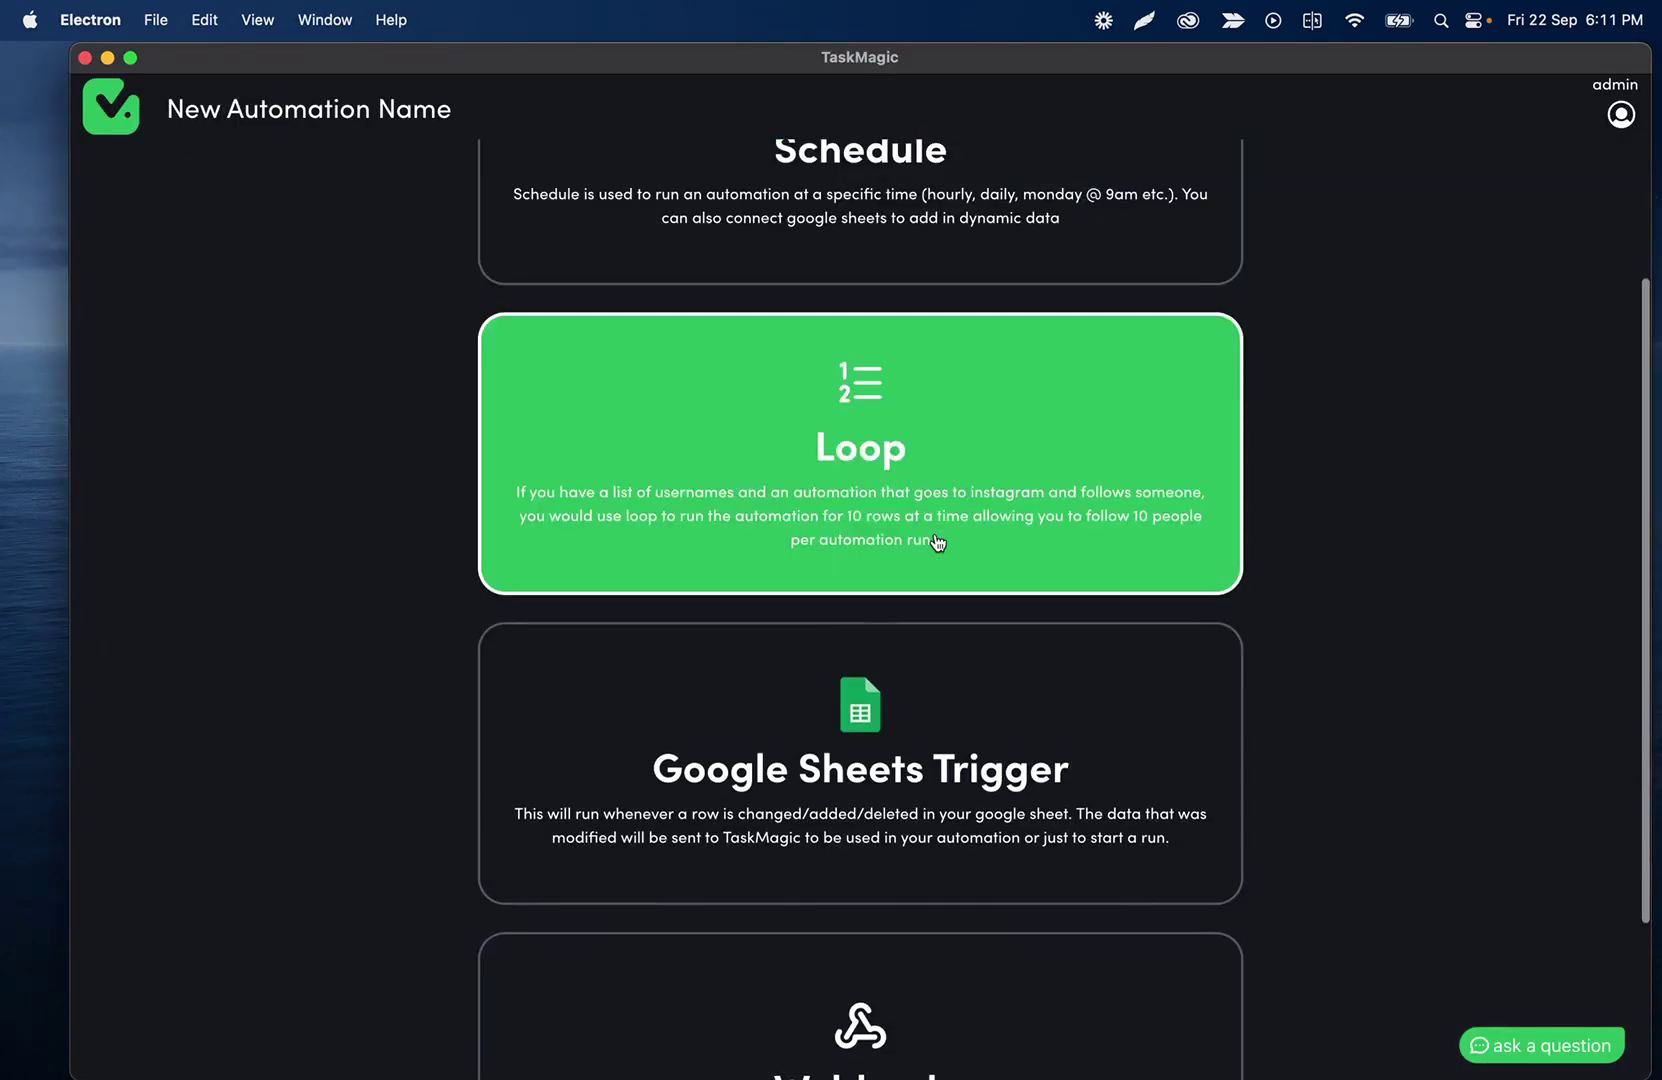
scroll(938, 543, down, 1)
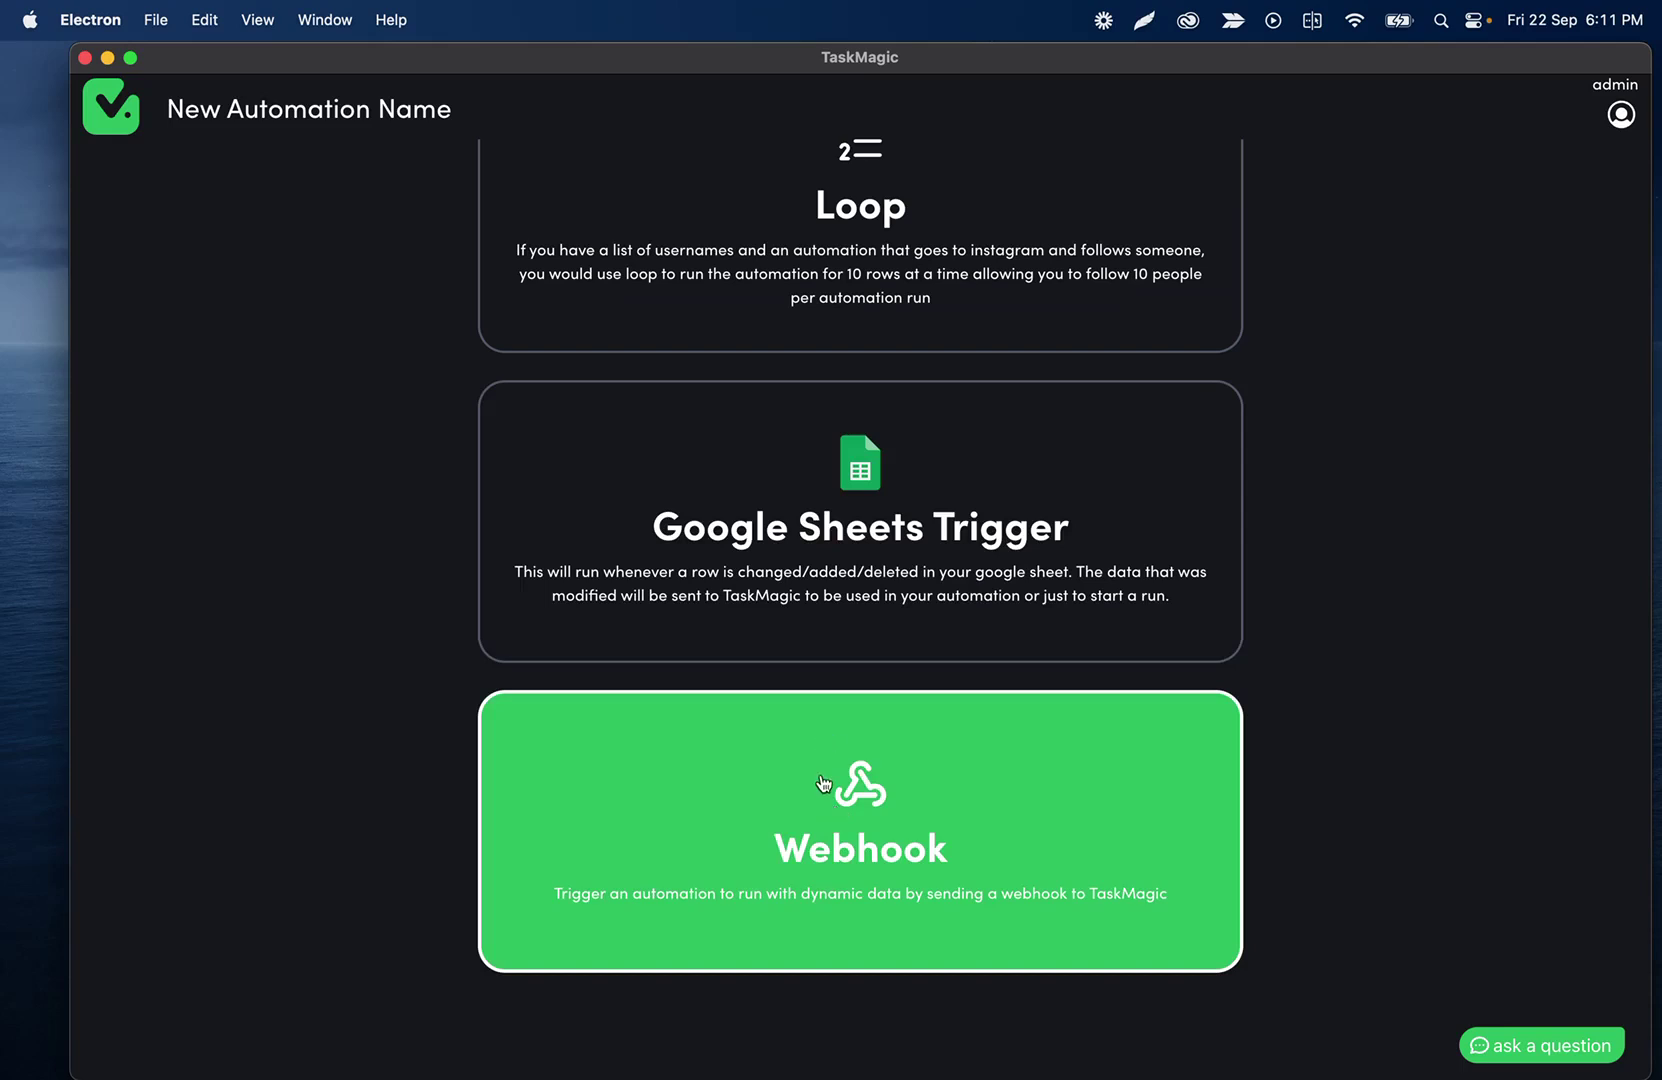
click(815, 776)
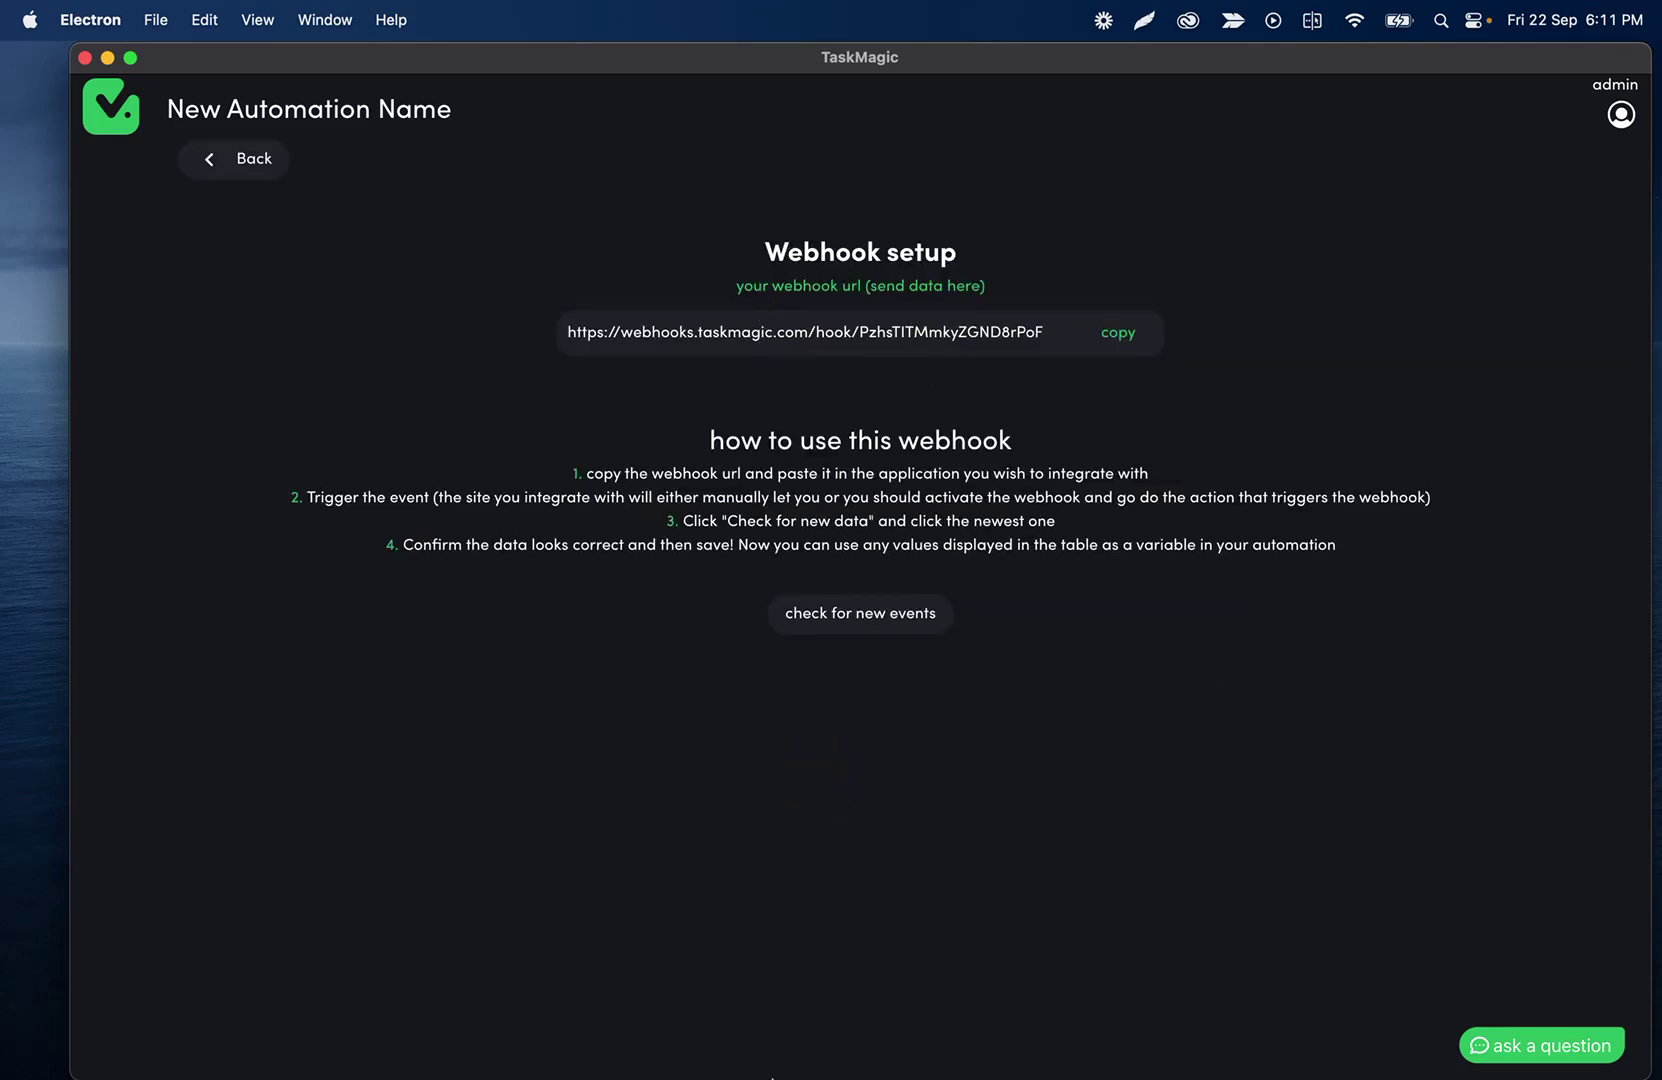
- Move over to the new untitled Zap in Zapier's editor in the browser
click(644, 1045)
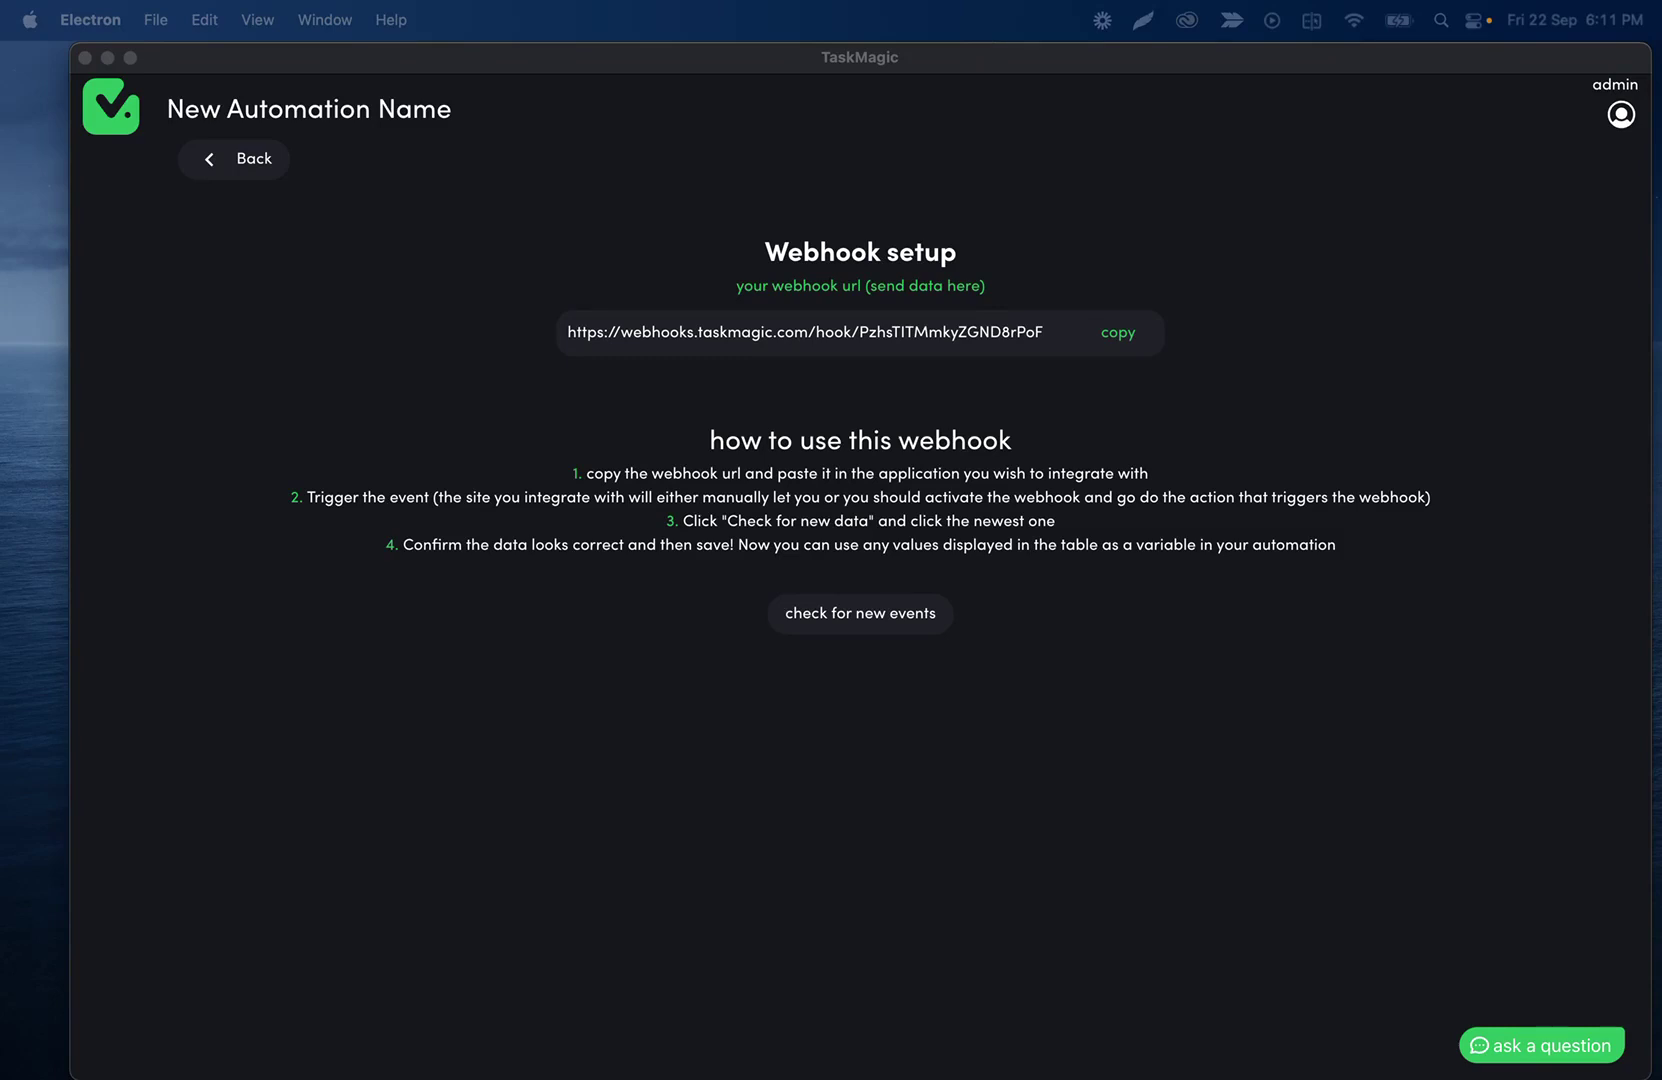
click(927, 394)
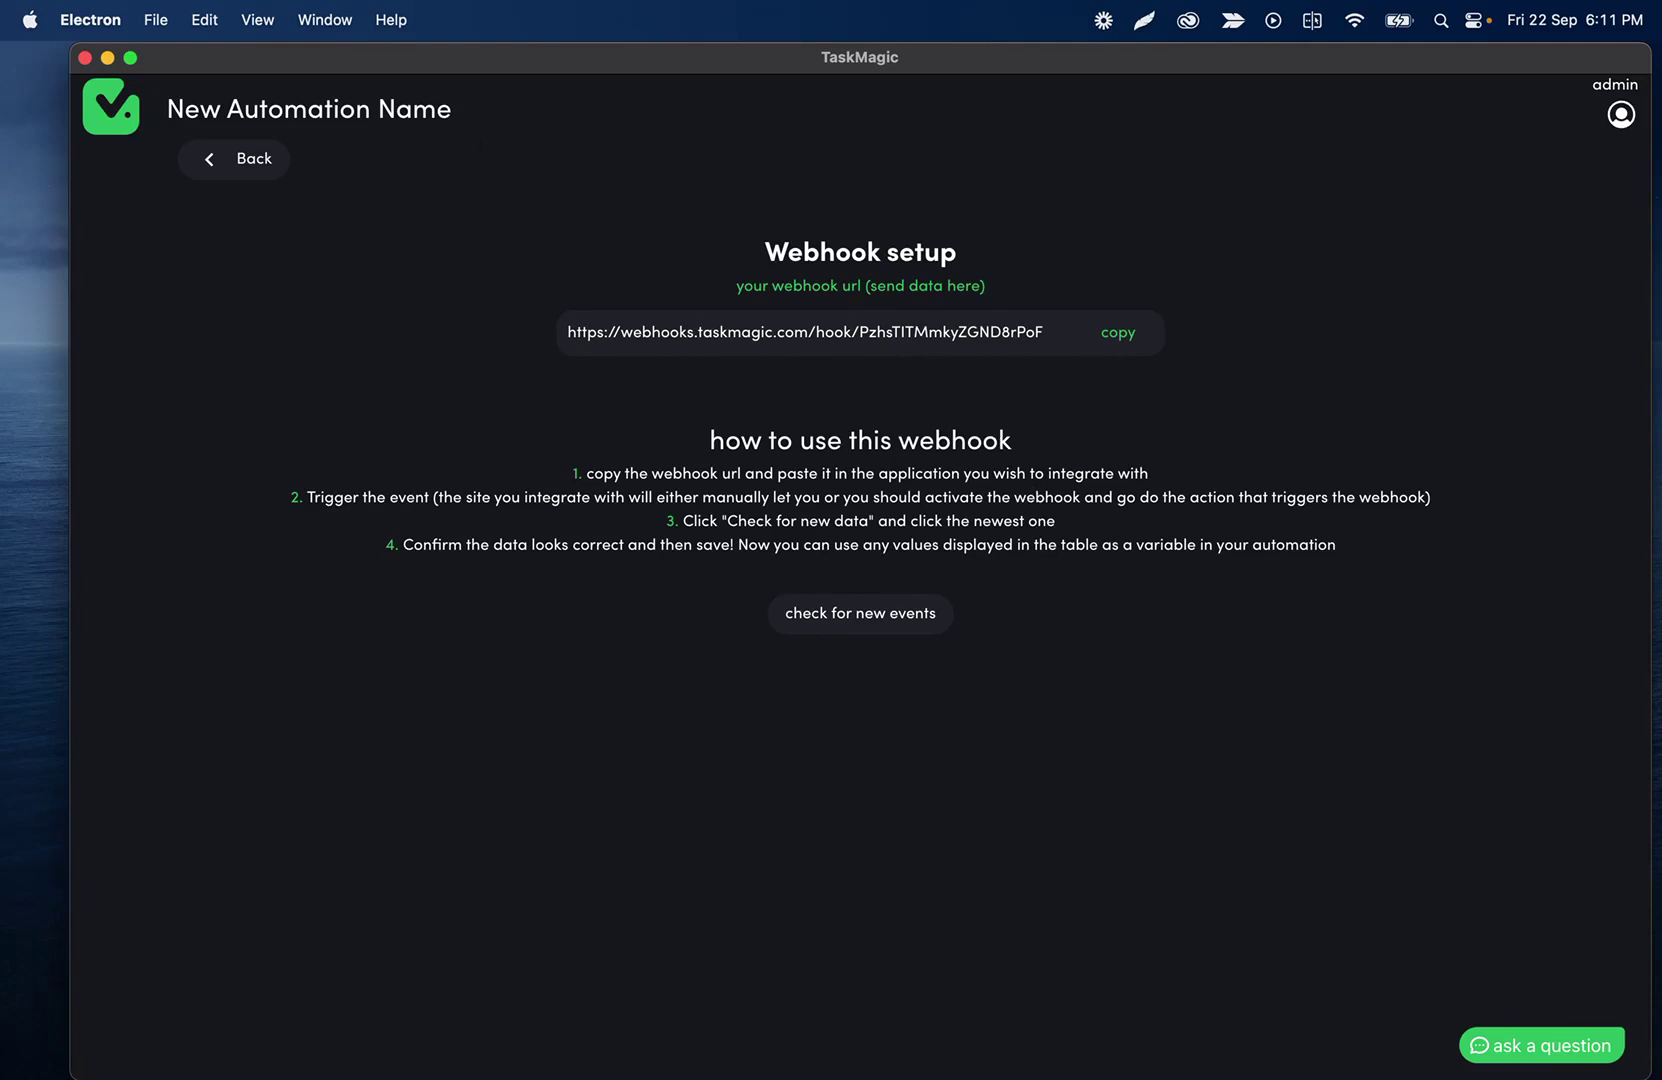
key(super+Tab)
scroll(613, 704, down, 3)
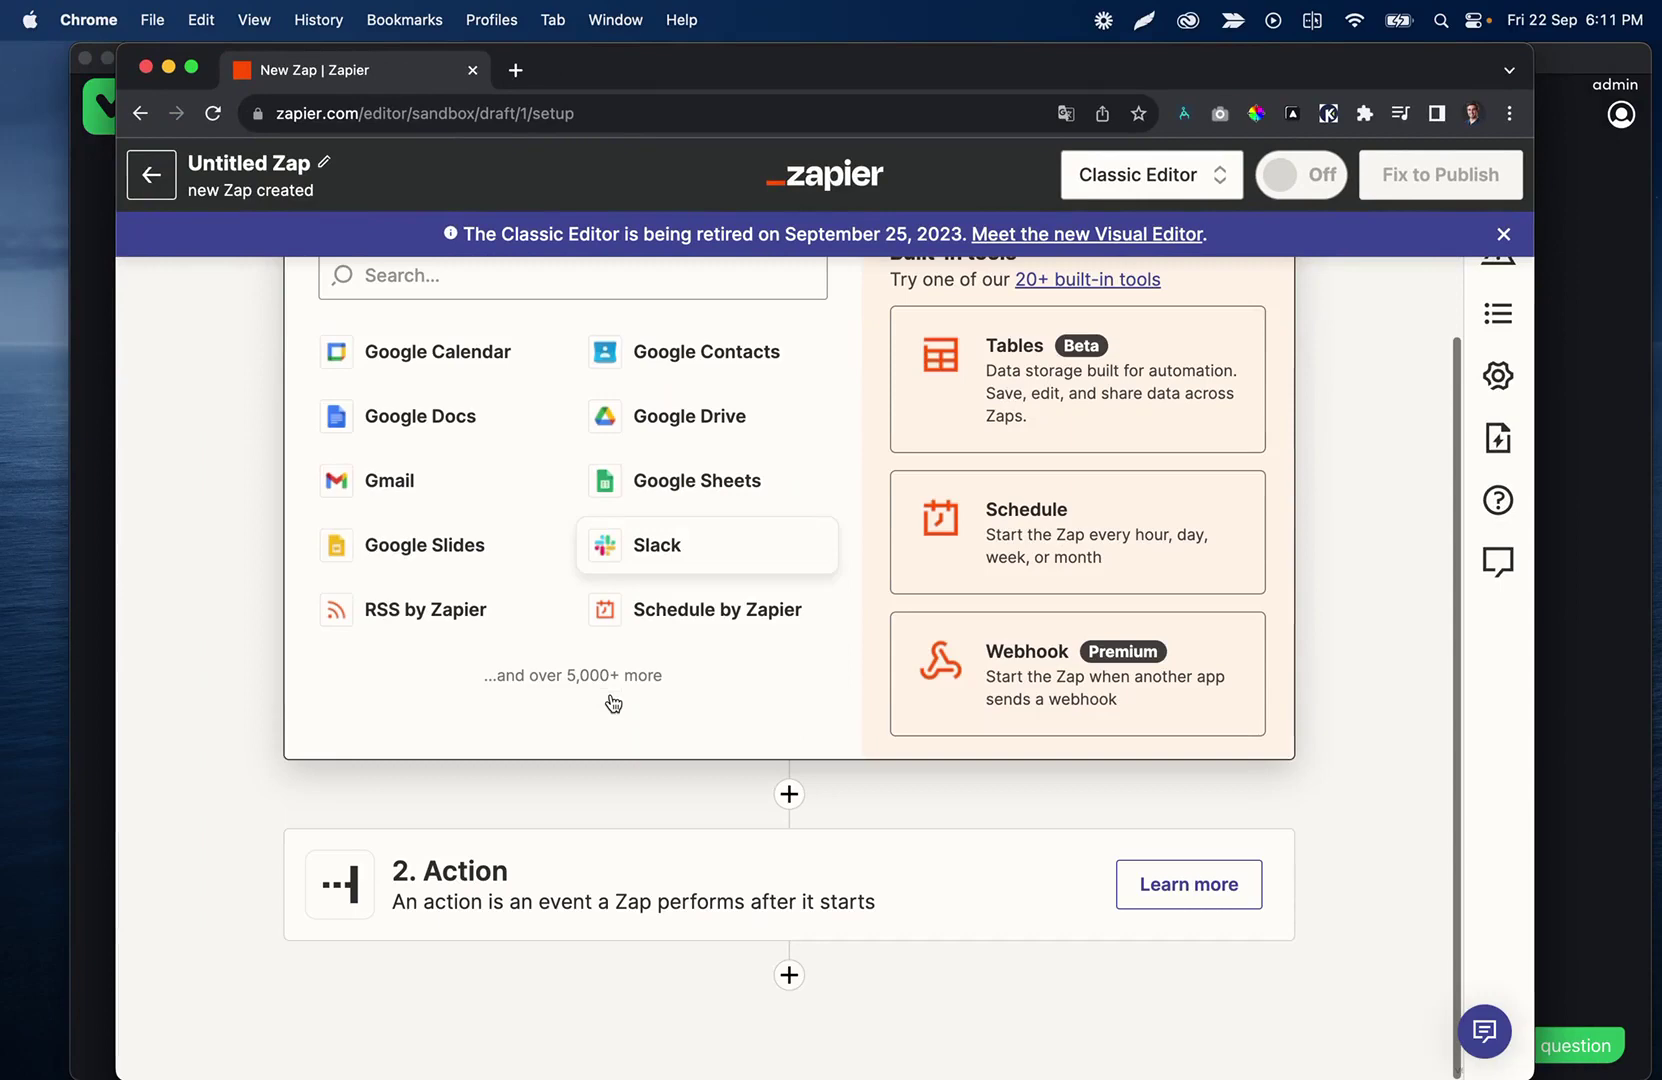
- Set the Zap's action to Webhooks by Zapier with the POST event
click(668, 885)
click(495, 447)
text(webh)
click(485, 540)
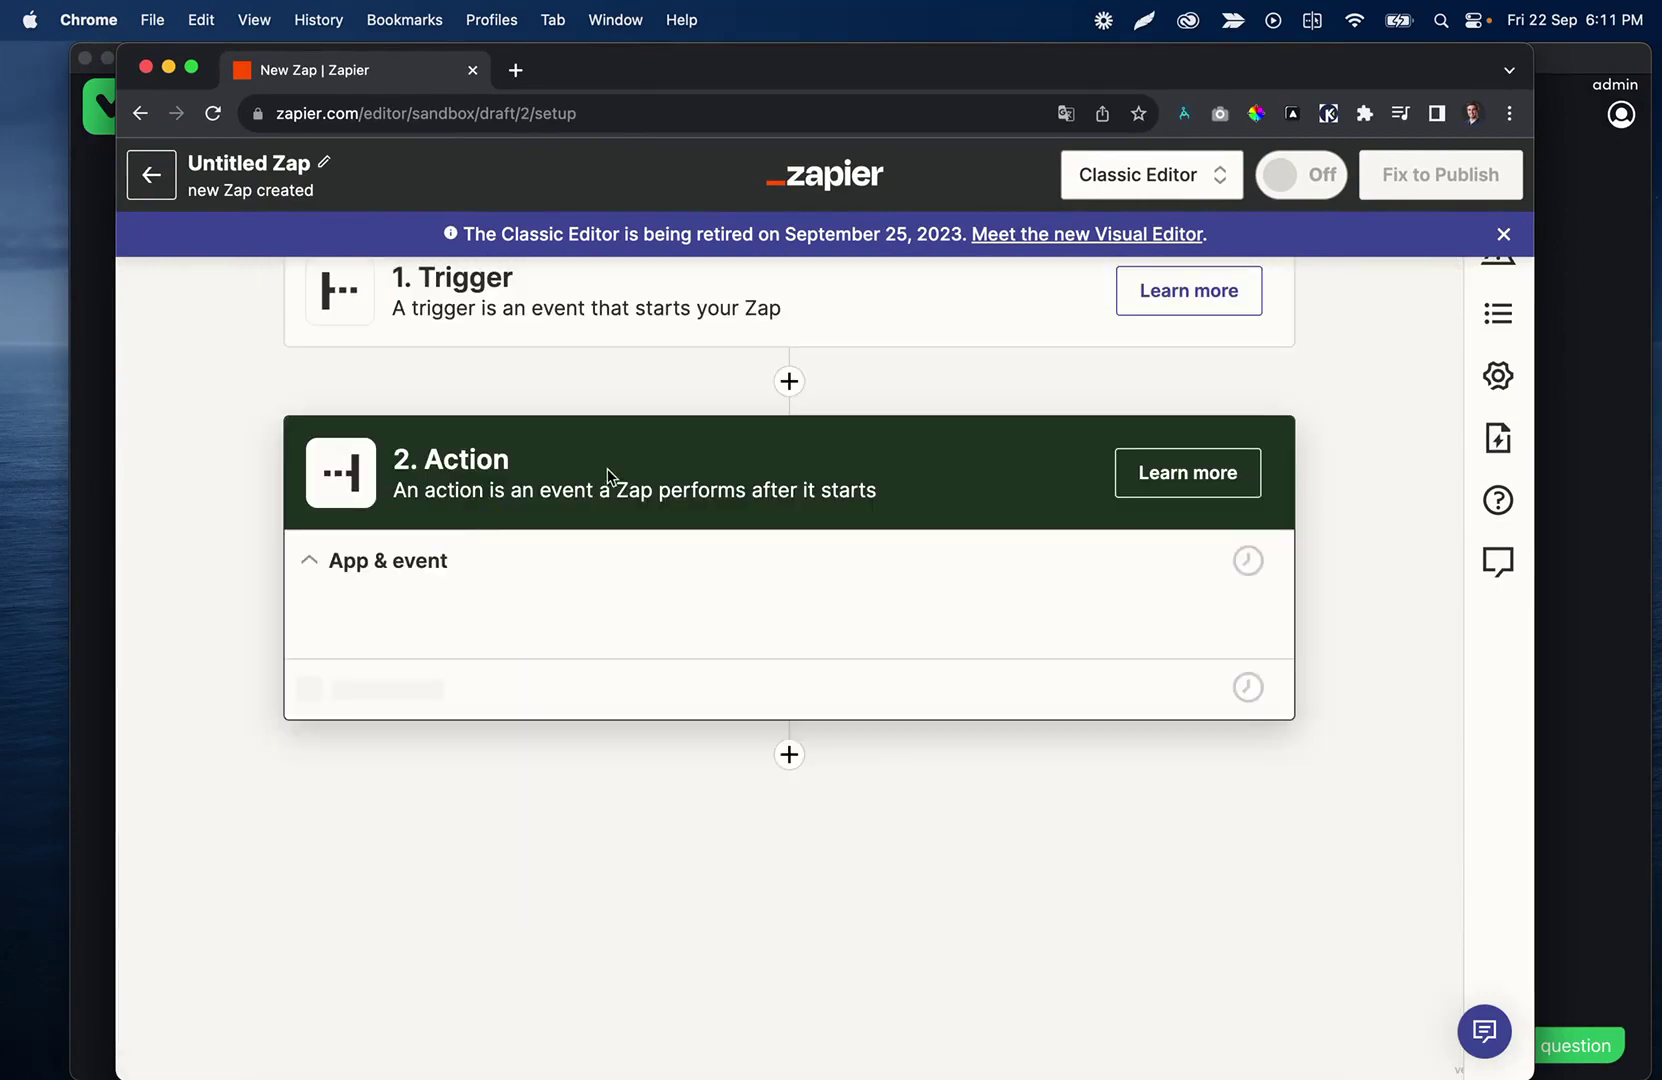
click(515, 740)
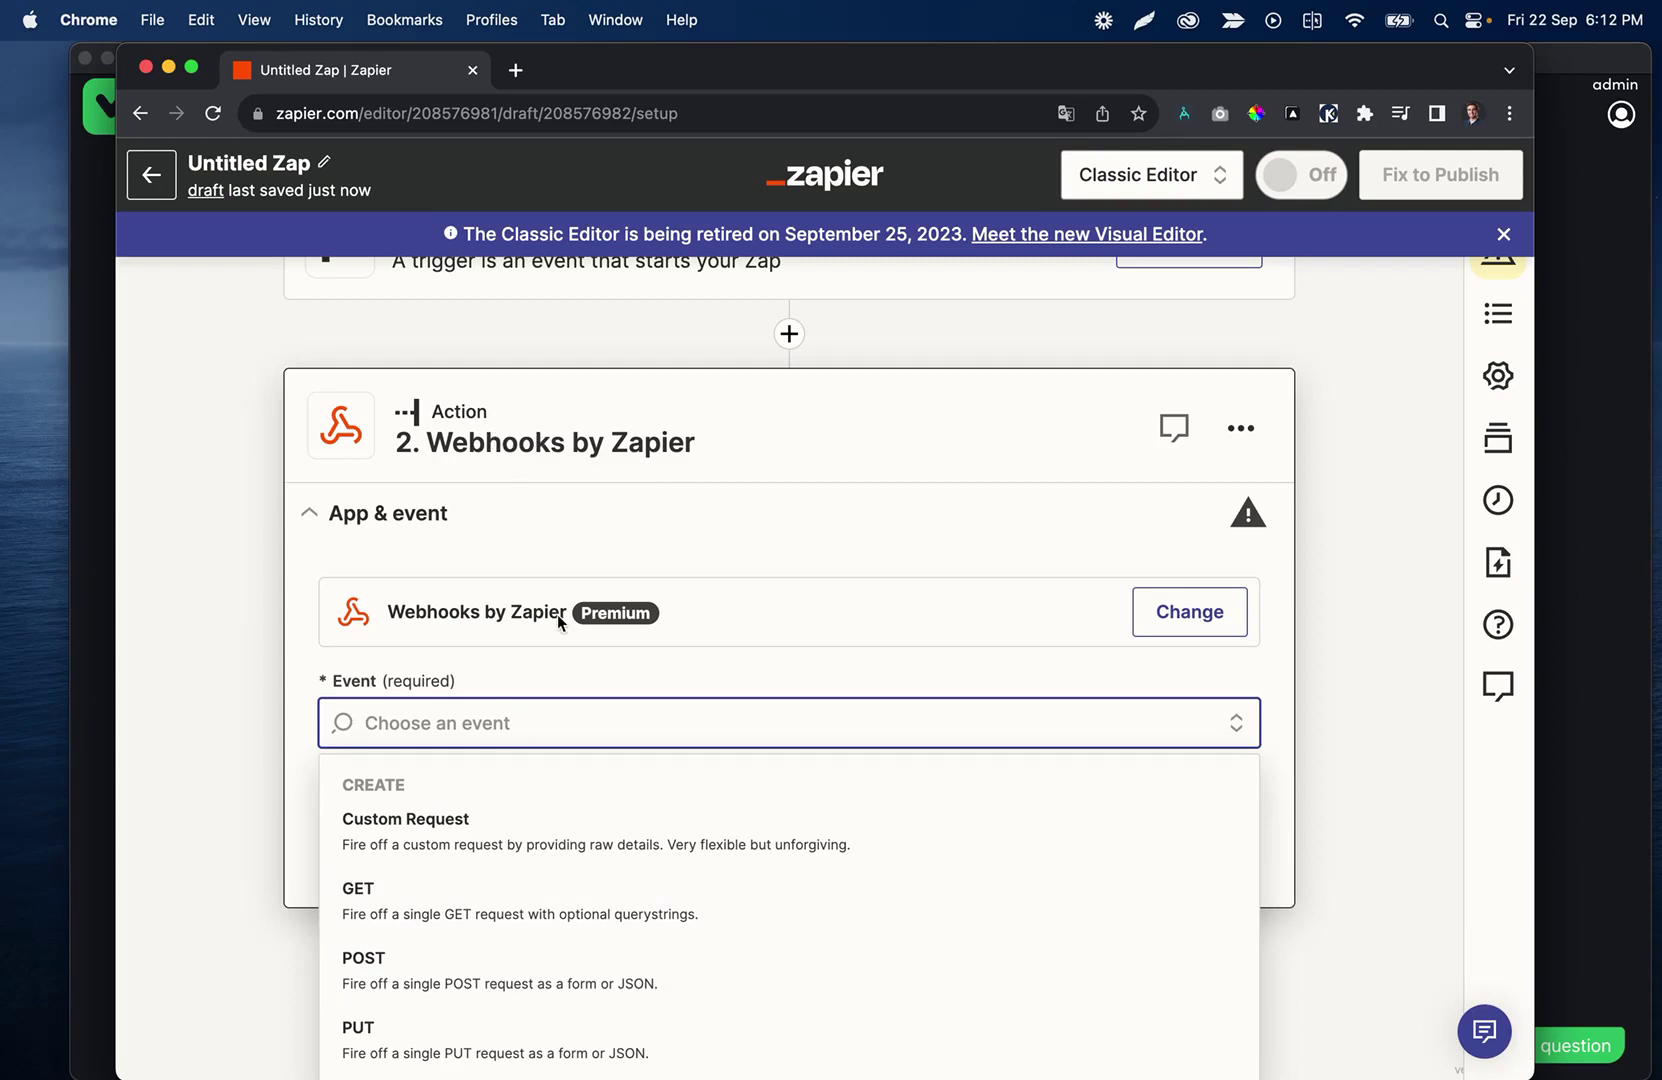
scroll(634, 477, down, 1)
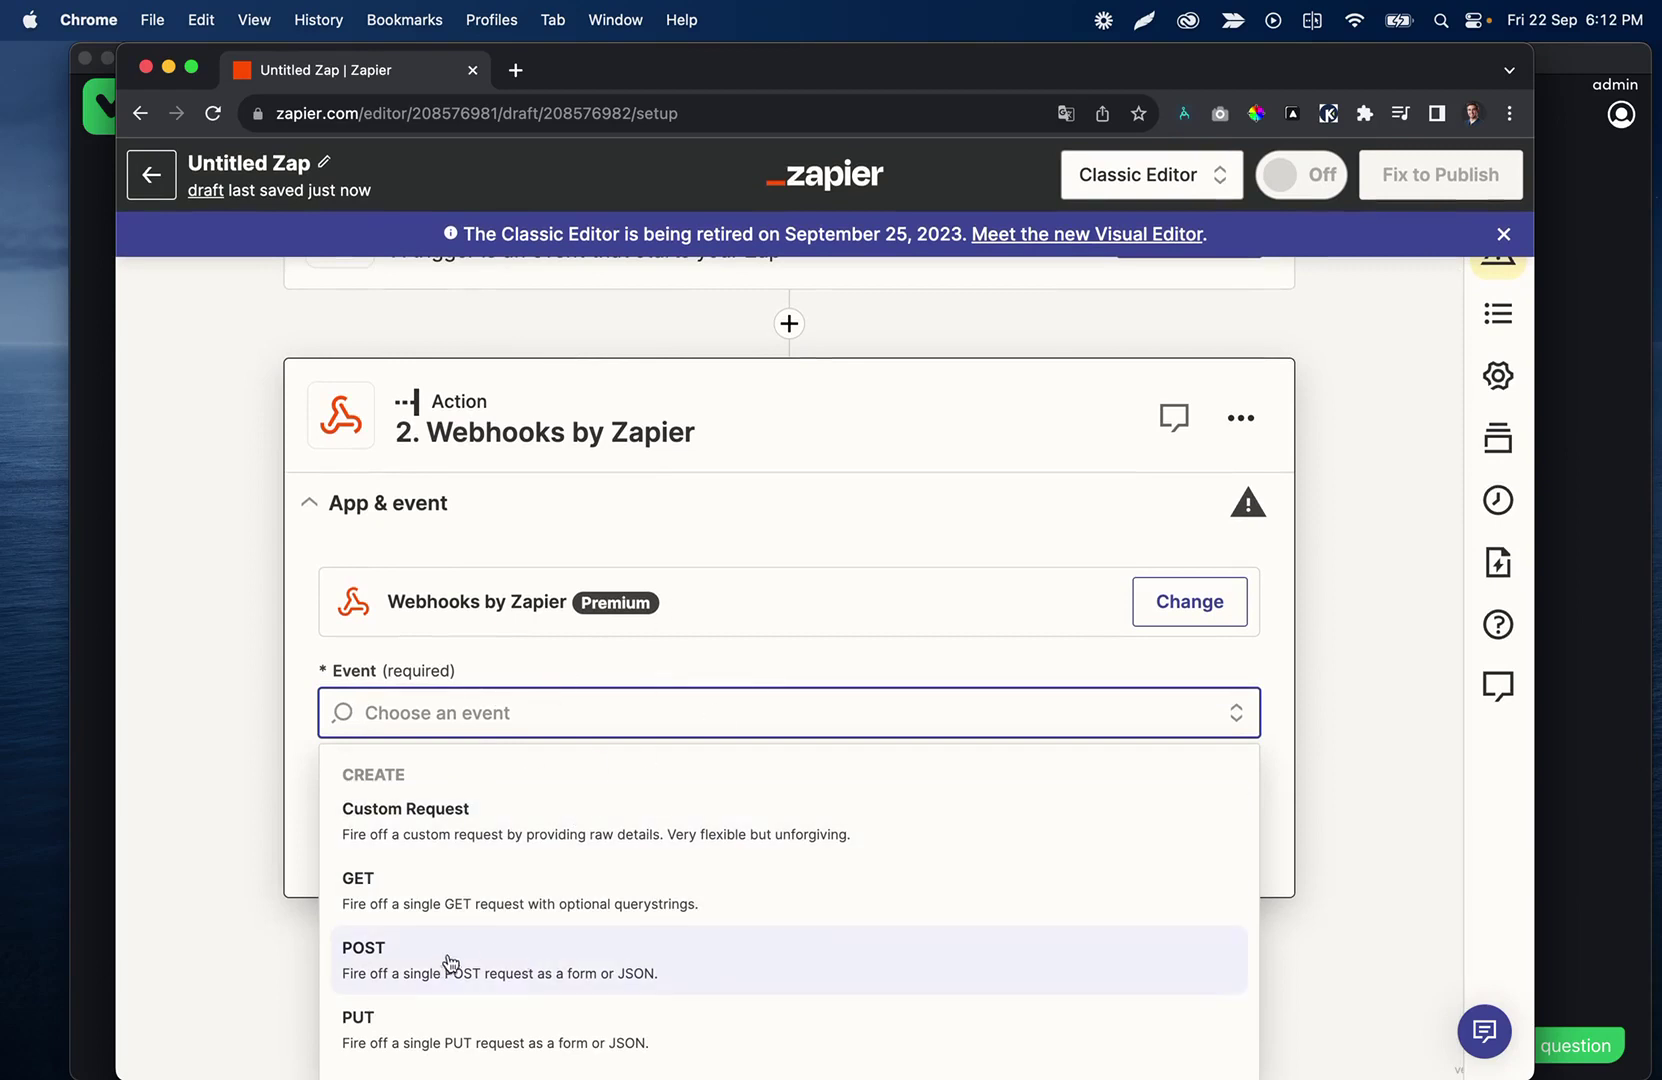
click(418, 962)
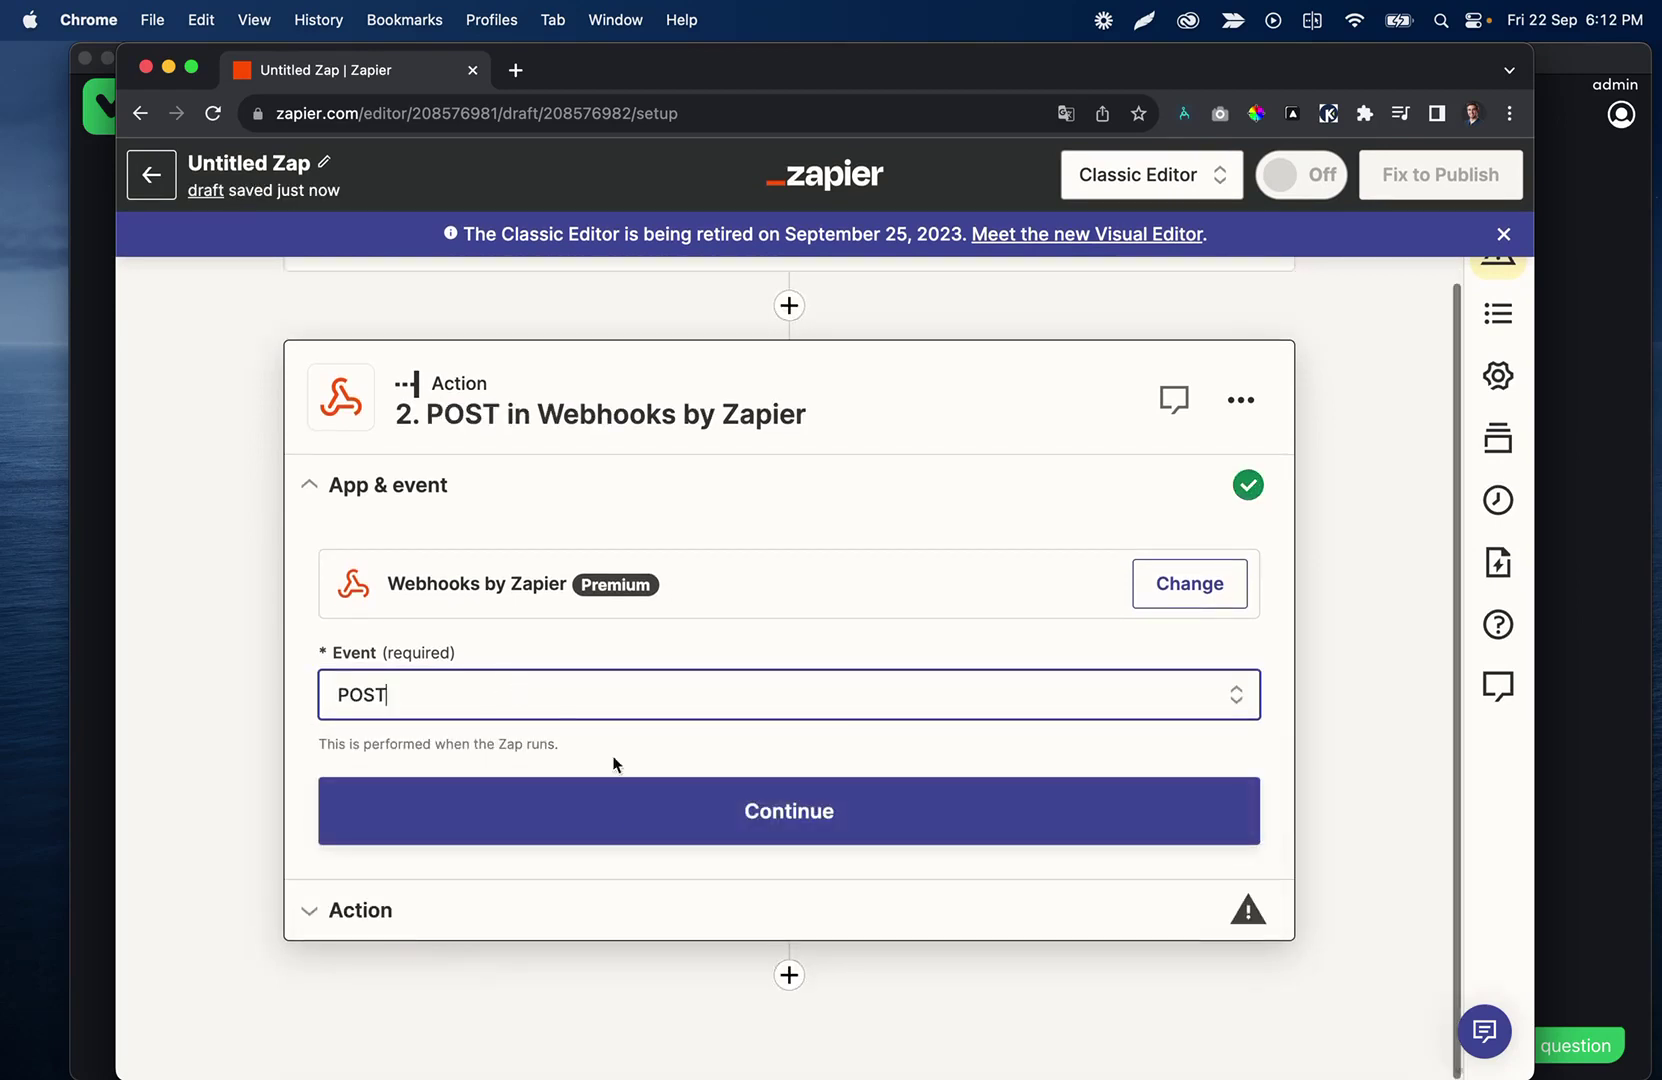
click(778, 833)
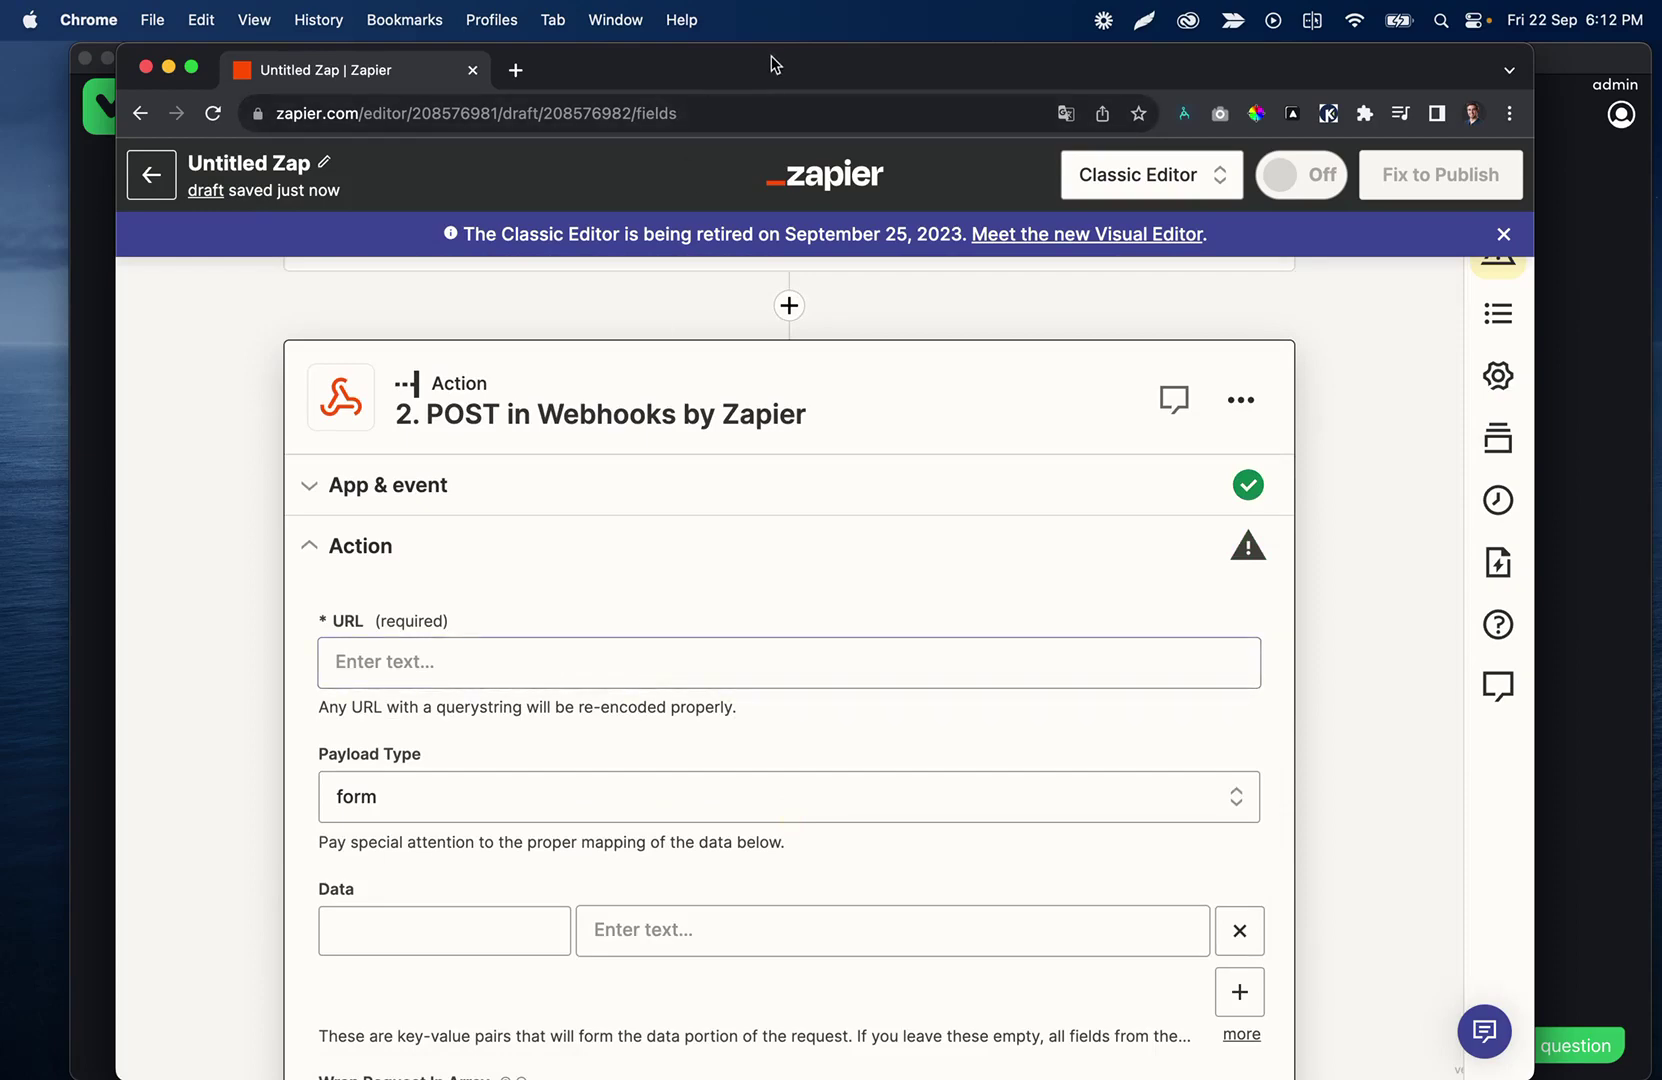
- Copy TaskMagic's webhook URL into the POST step's URL field
drag(772, 63, 702, 40)
click(1542, 307)
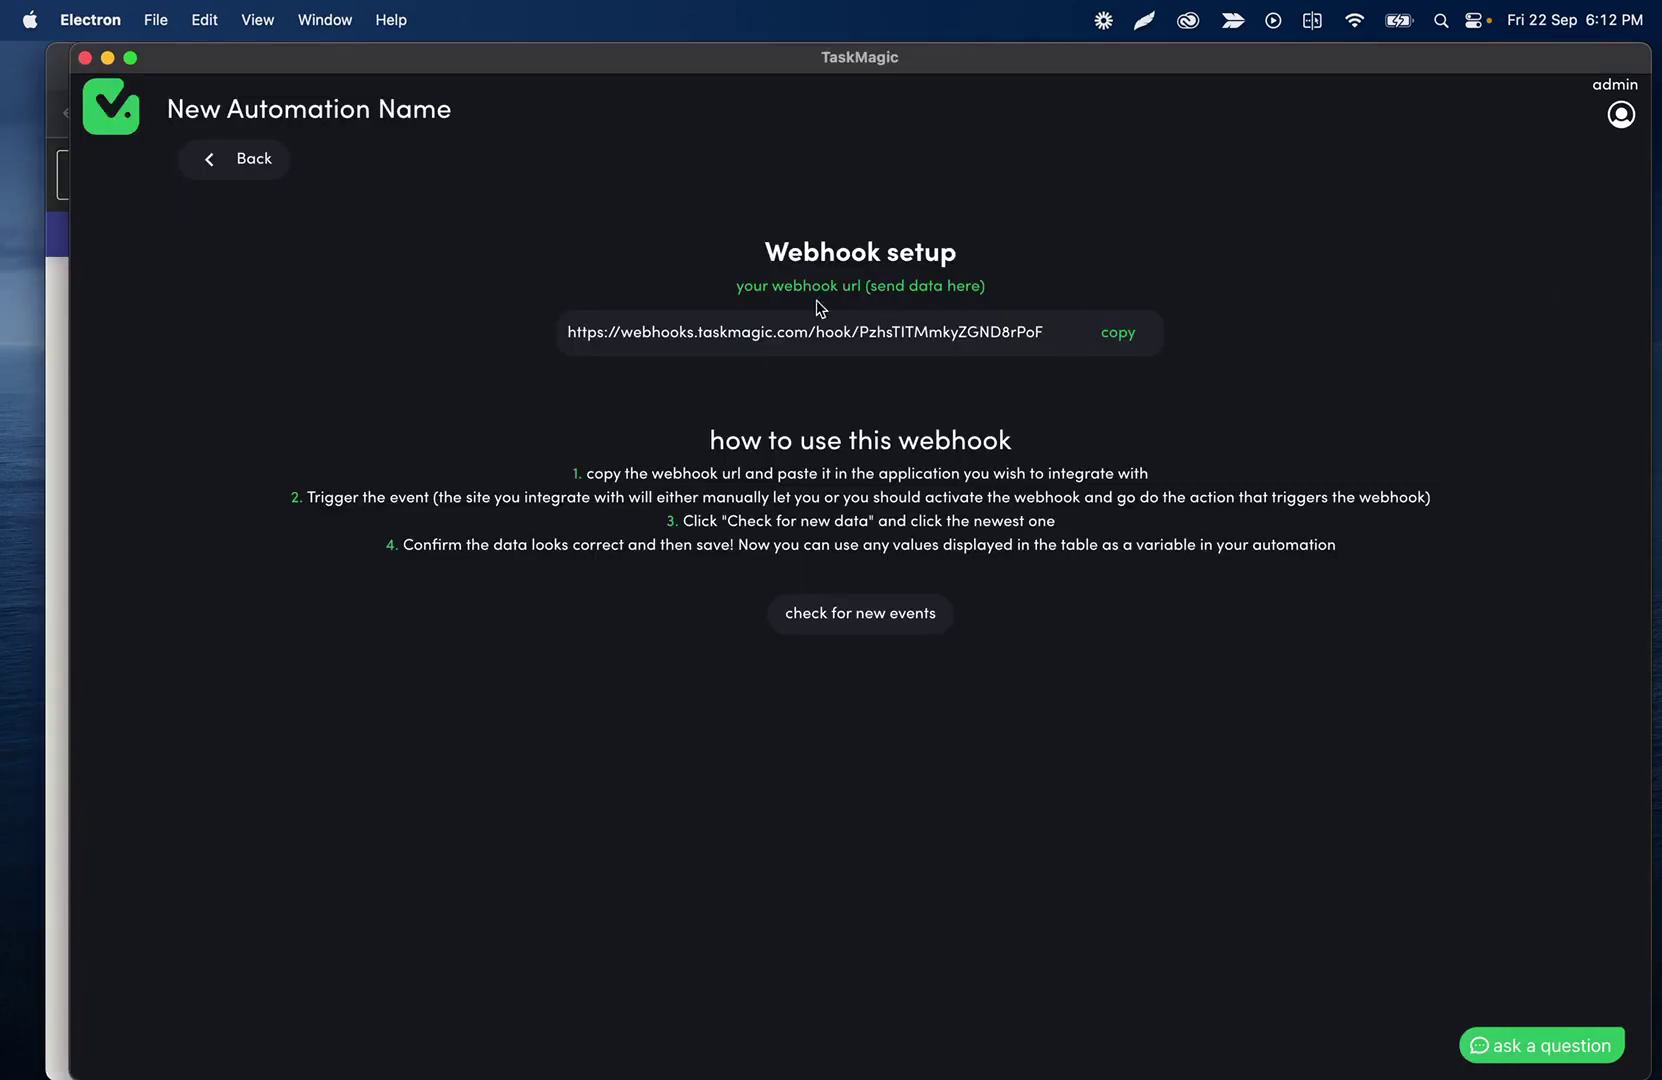
click(1142, 337)
click(48, 552)
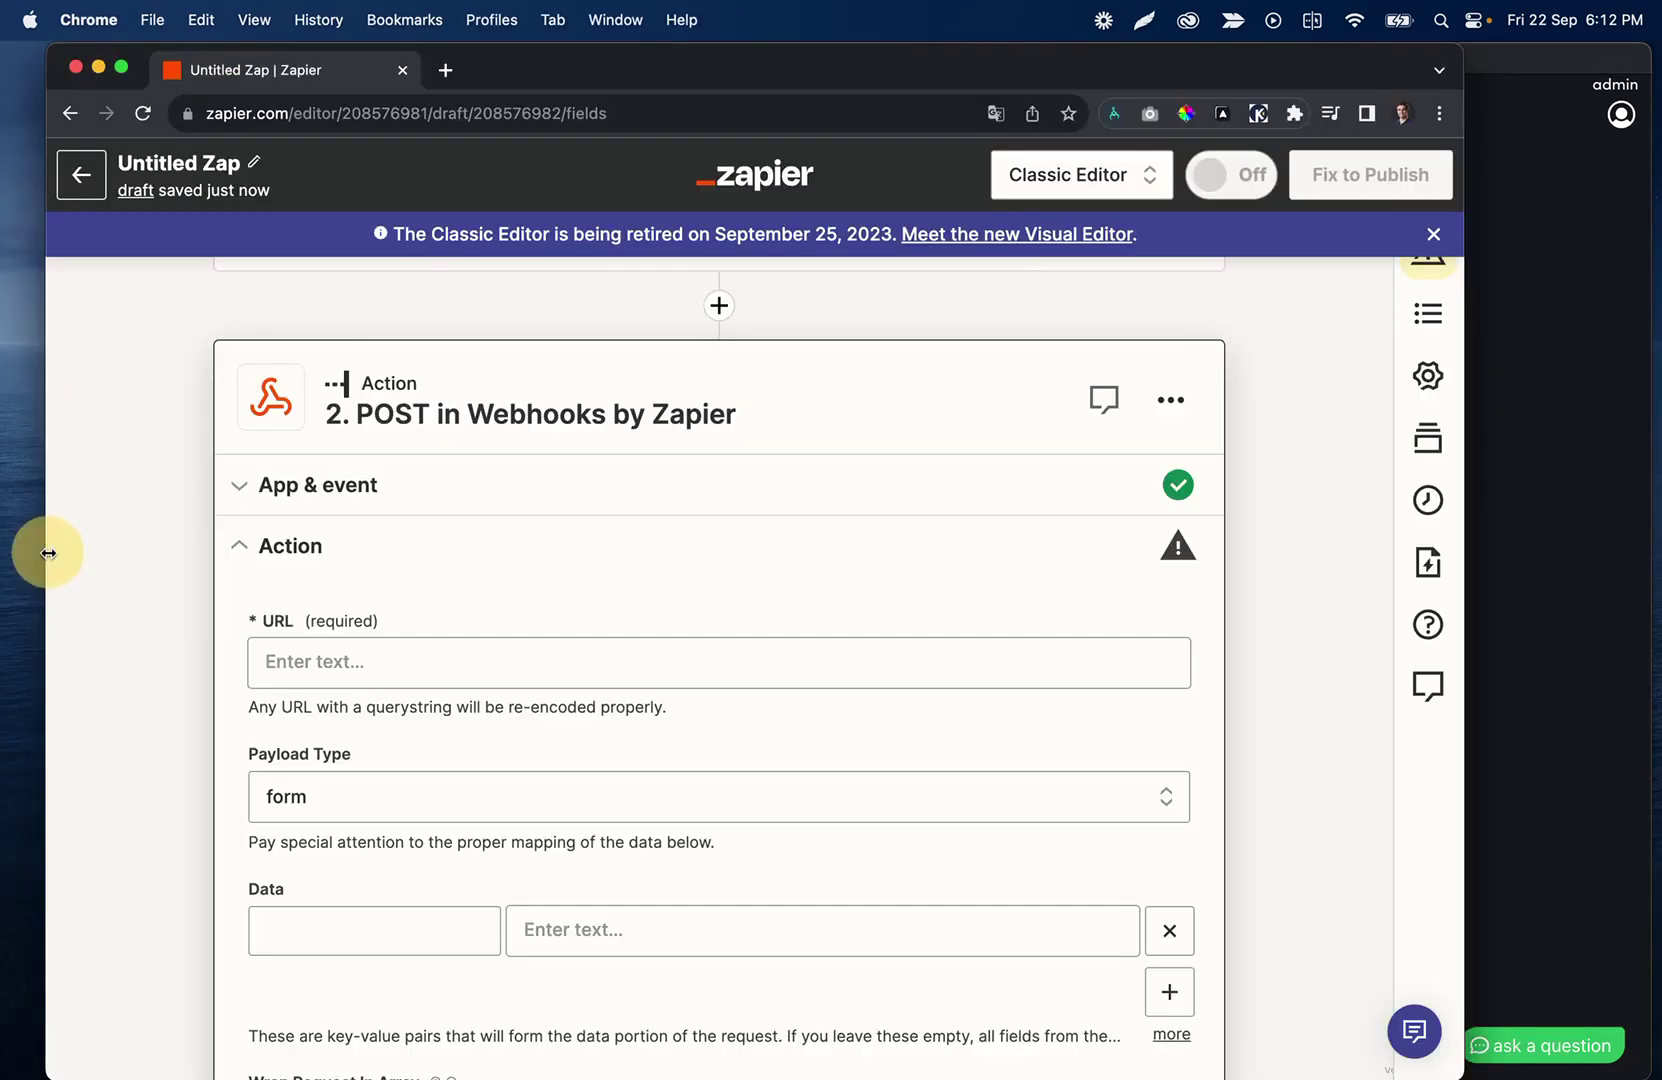
click(462, 684)
key(super+v)
- Set the payload type to json
scroll(454, 517, down, 5)
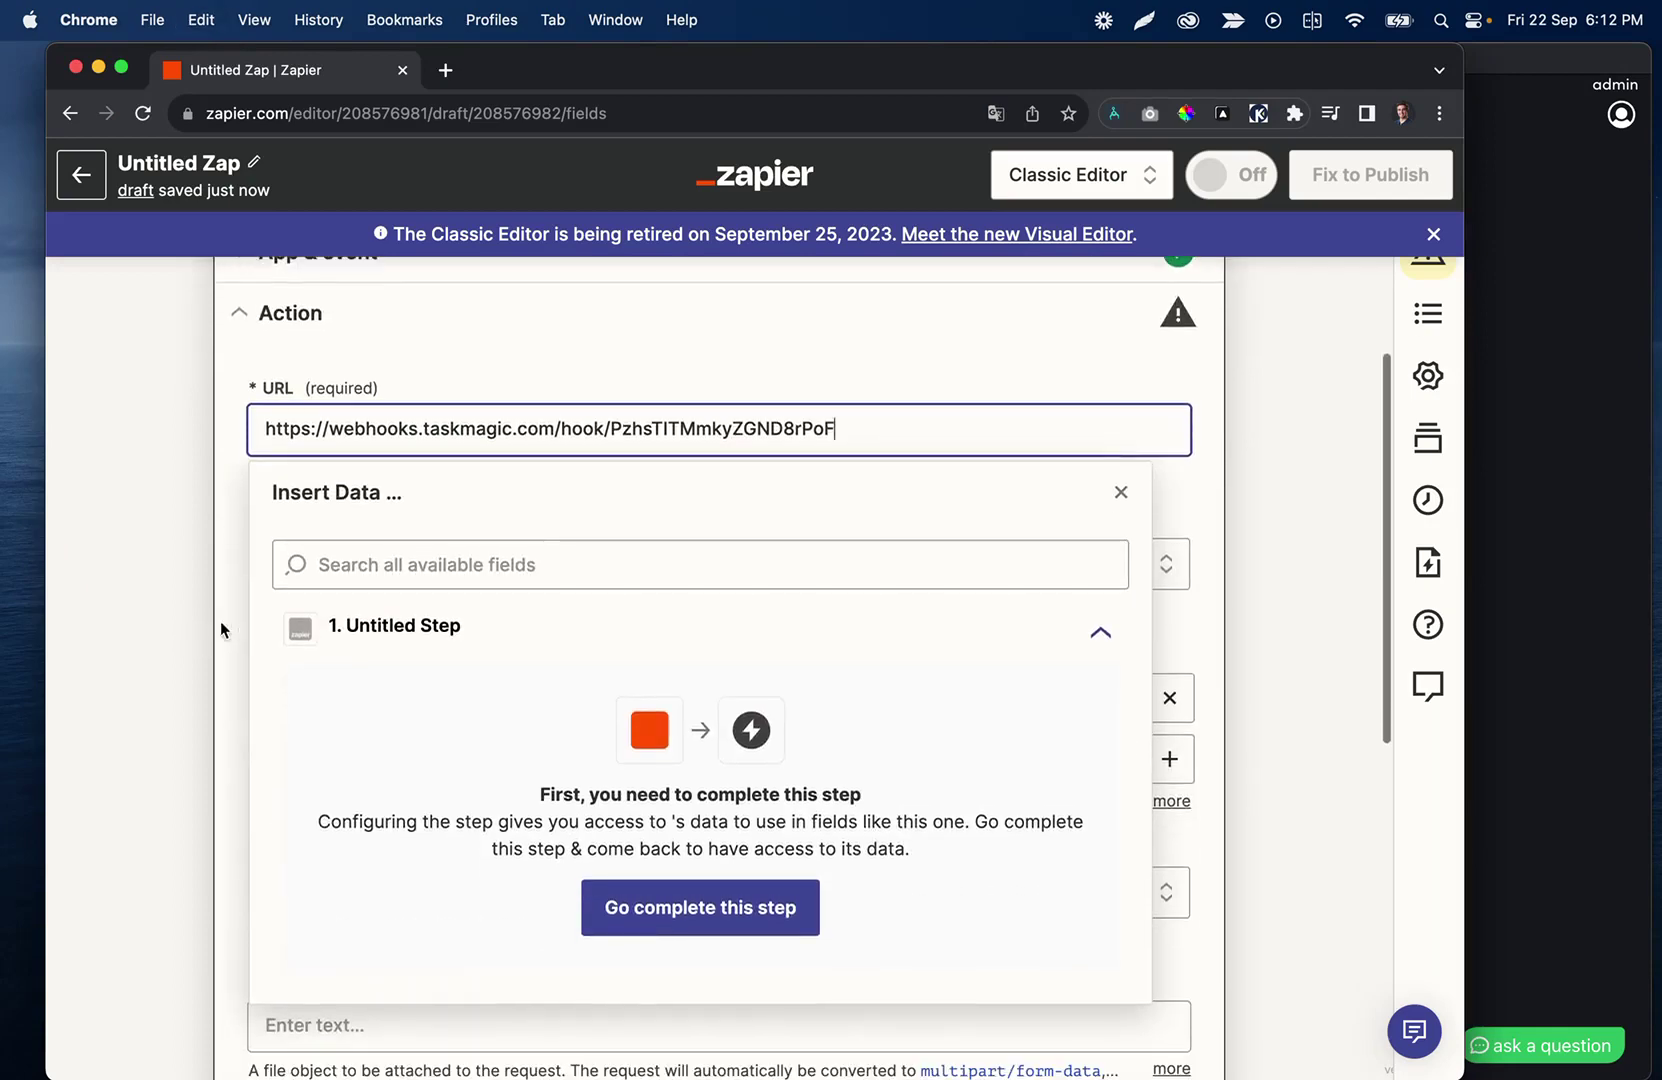
click(197, 613)
scroll(405, 565, down, 1)
click(297, 534)
click(371, 855)
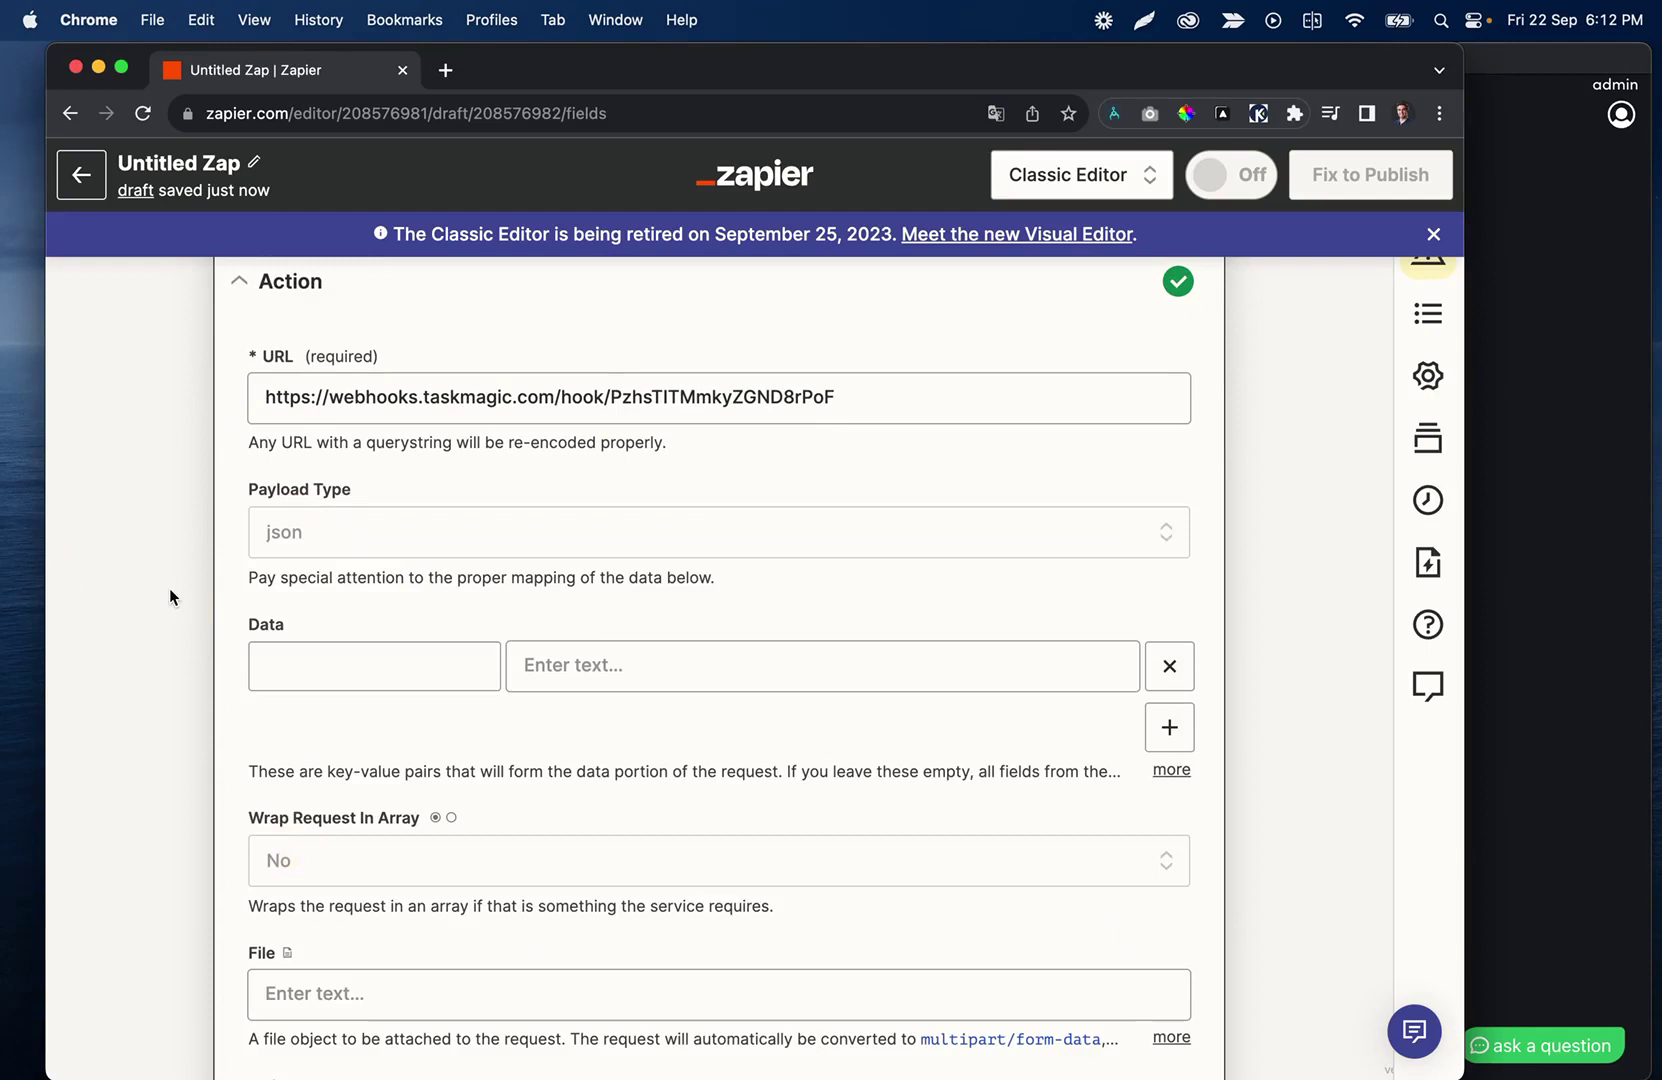
- Add data keys: post with 'Hello from zapier' and image with the image URL
scroll(169, 588, down, 3)
click(366, 556)
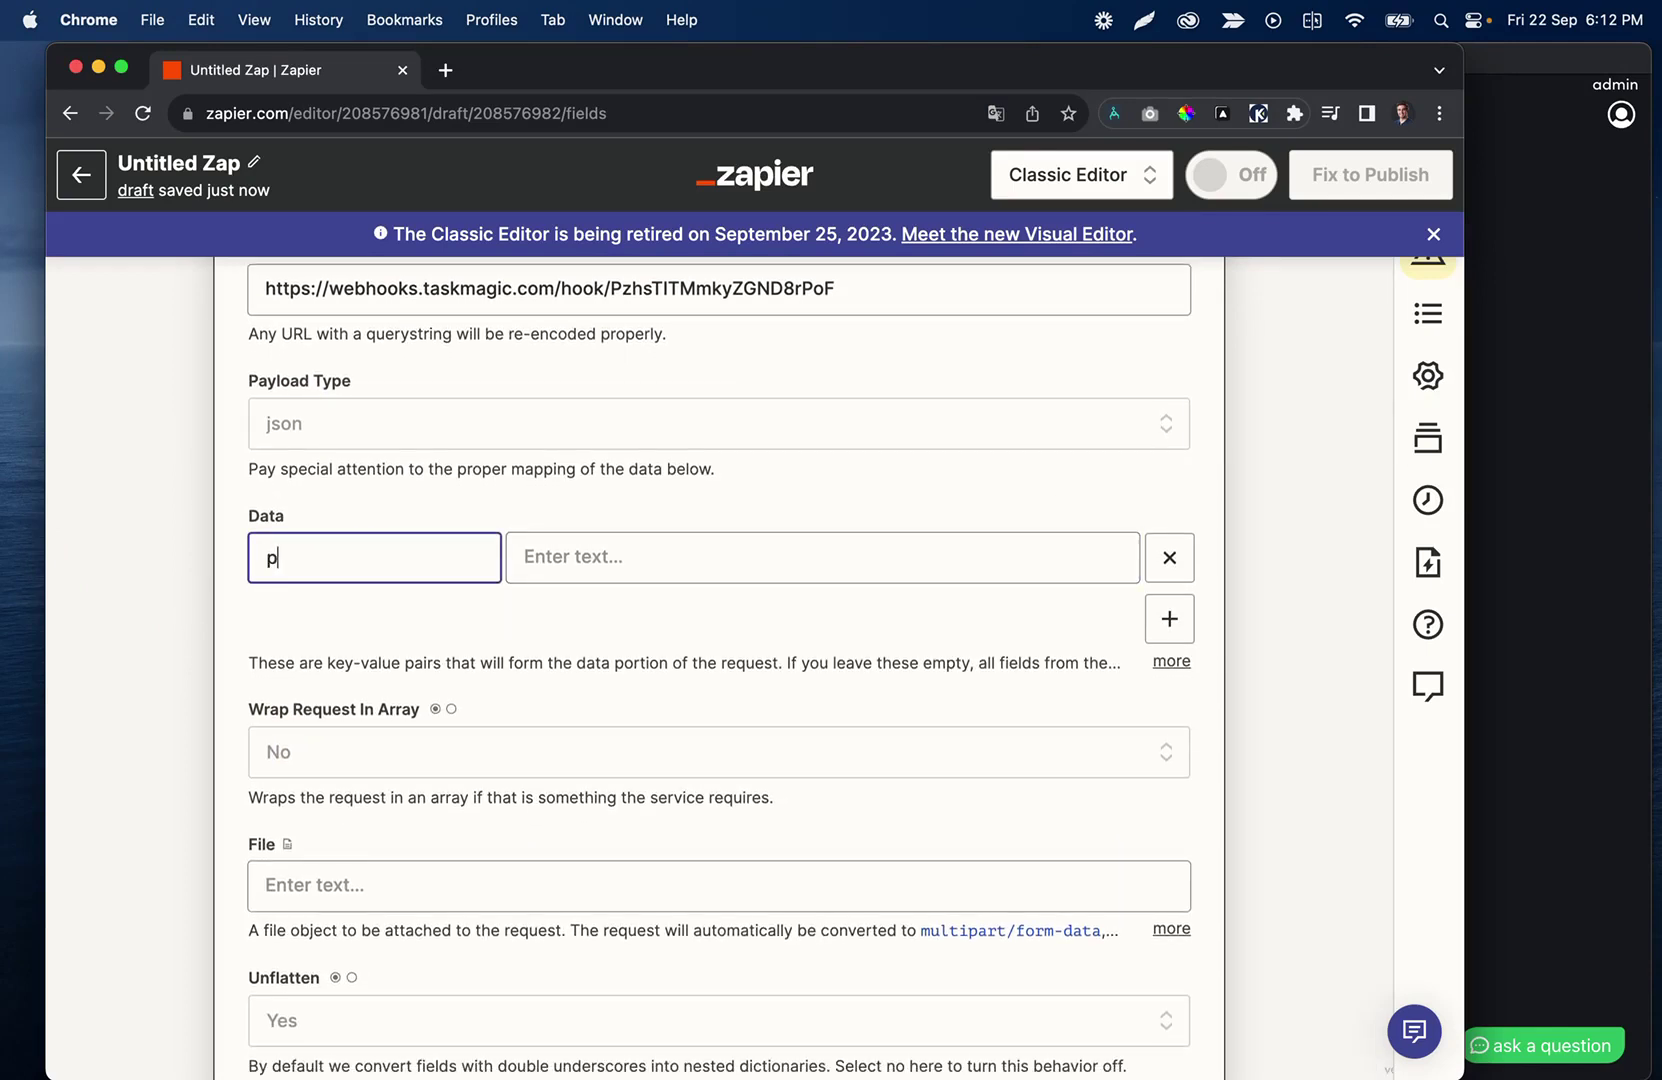
click(628, 558)
text(Hello from zapier)
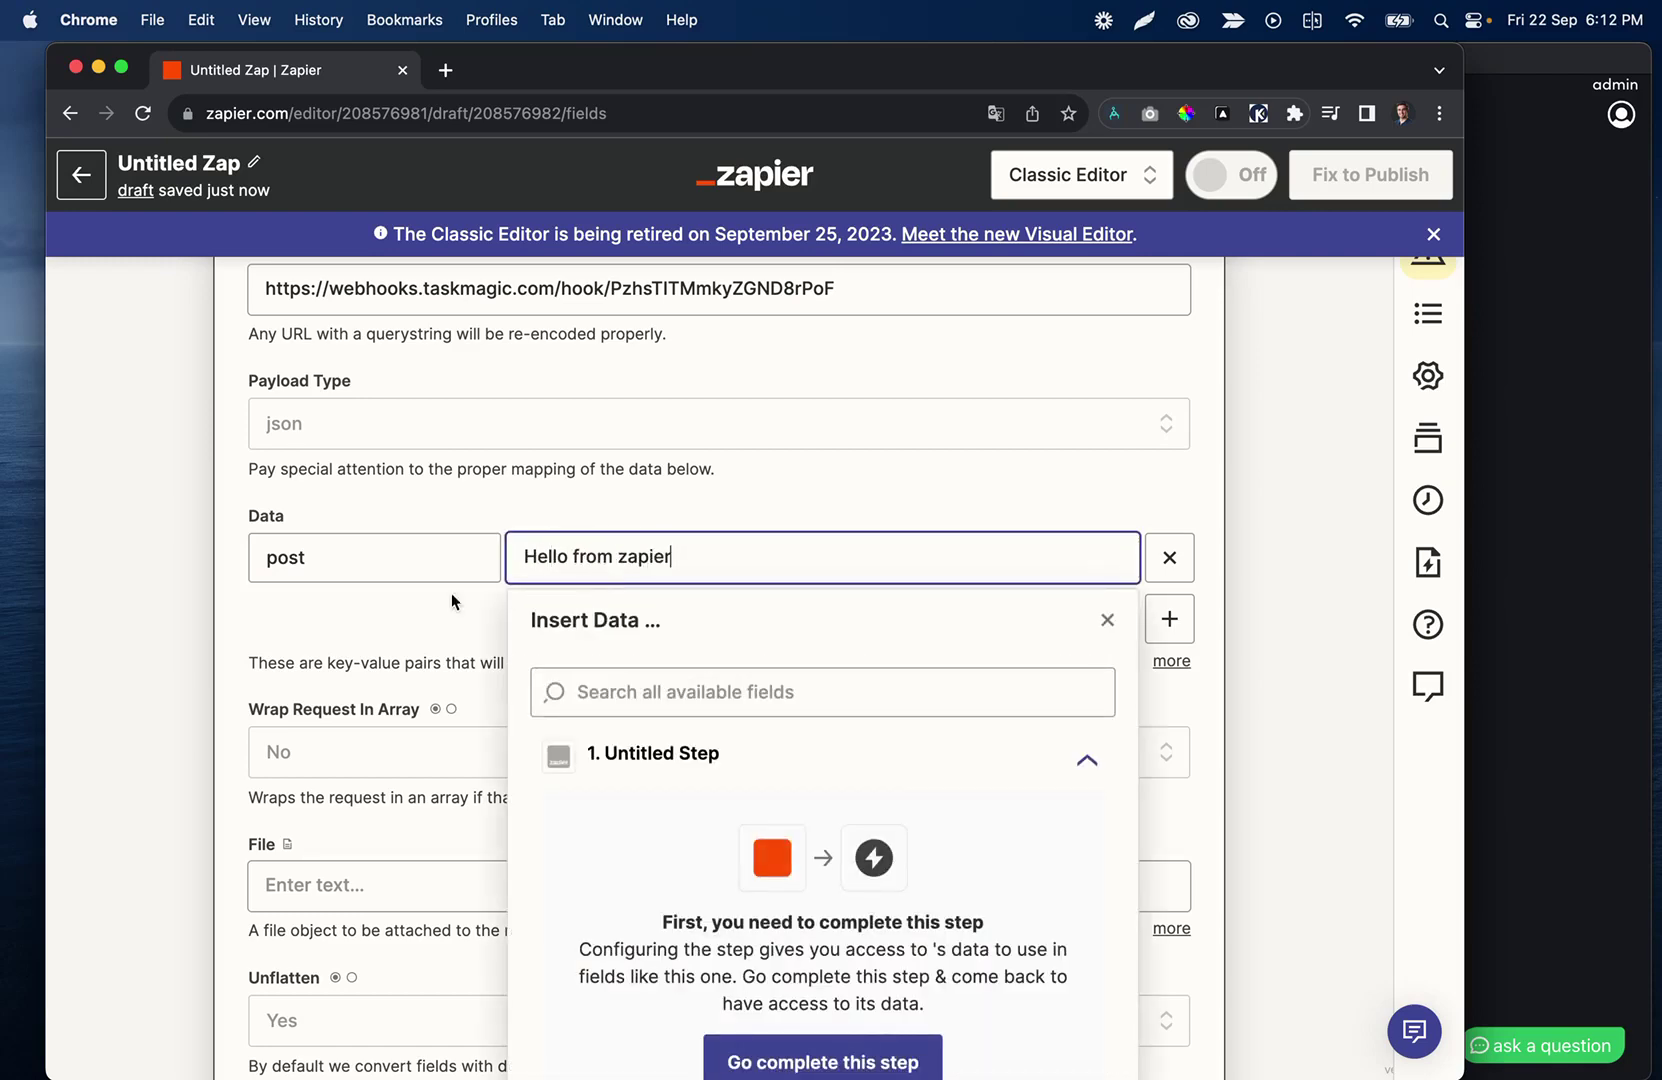
click(417, 615)
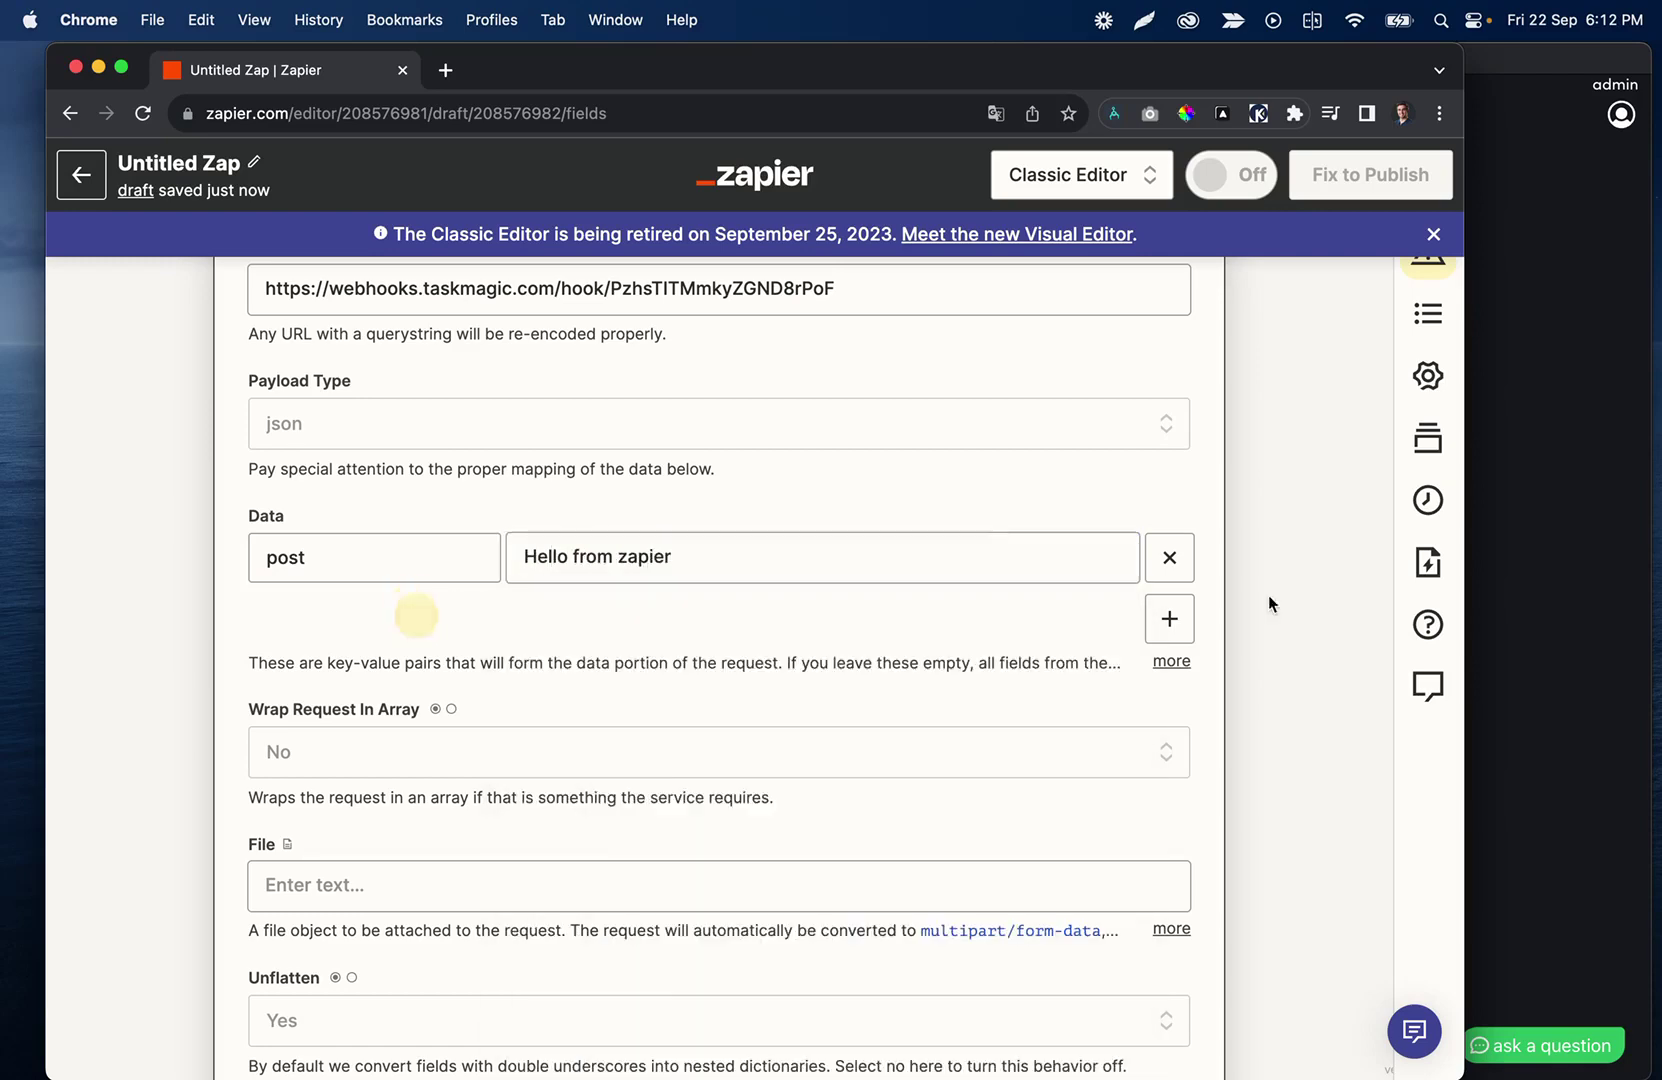
click(1169, 619)
click(316, 620)
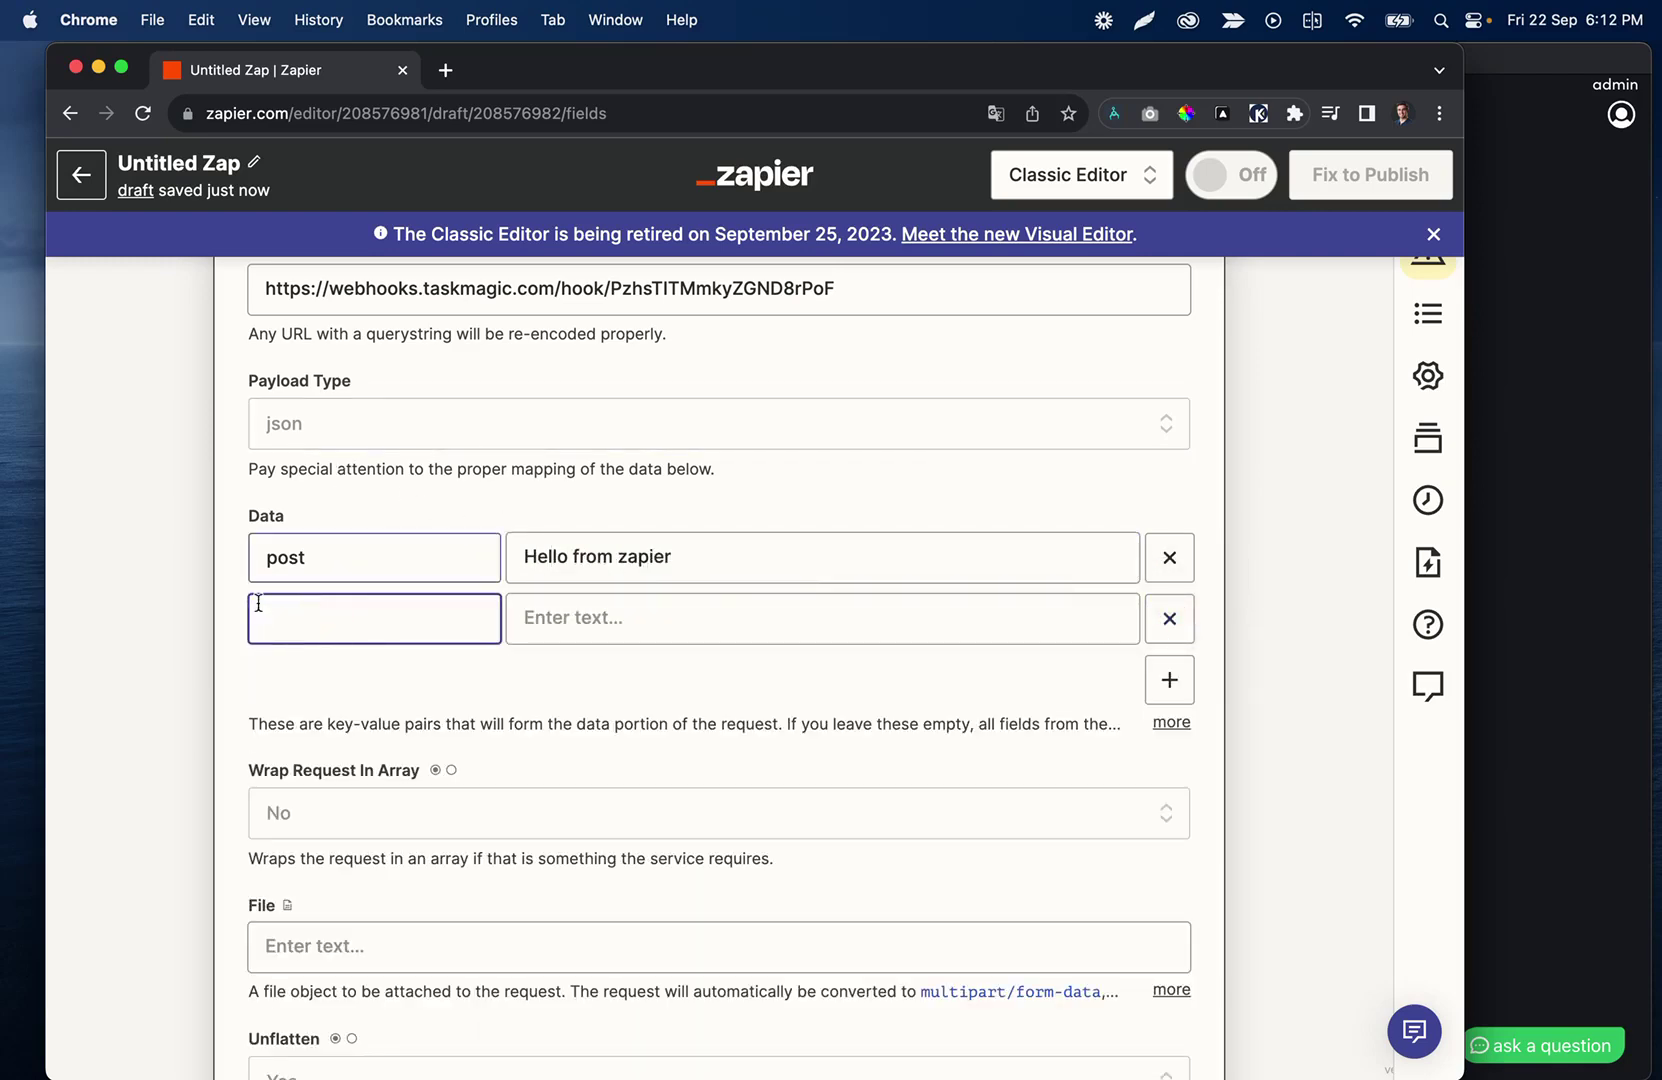
text(media)
key(super+a)
text(img)
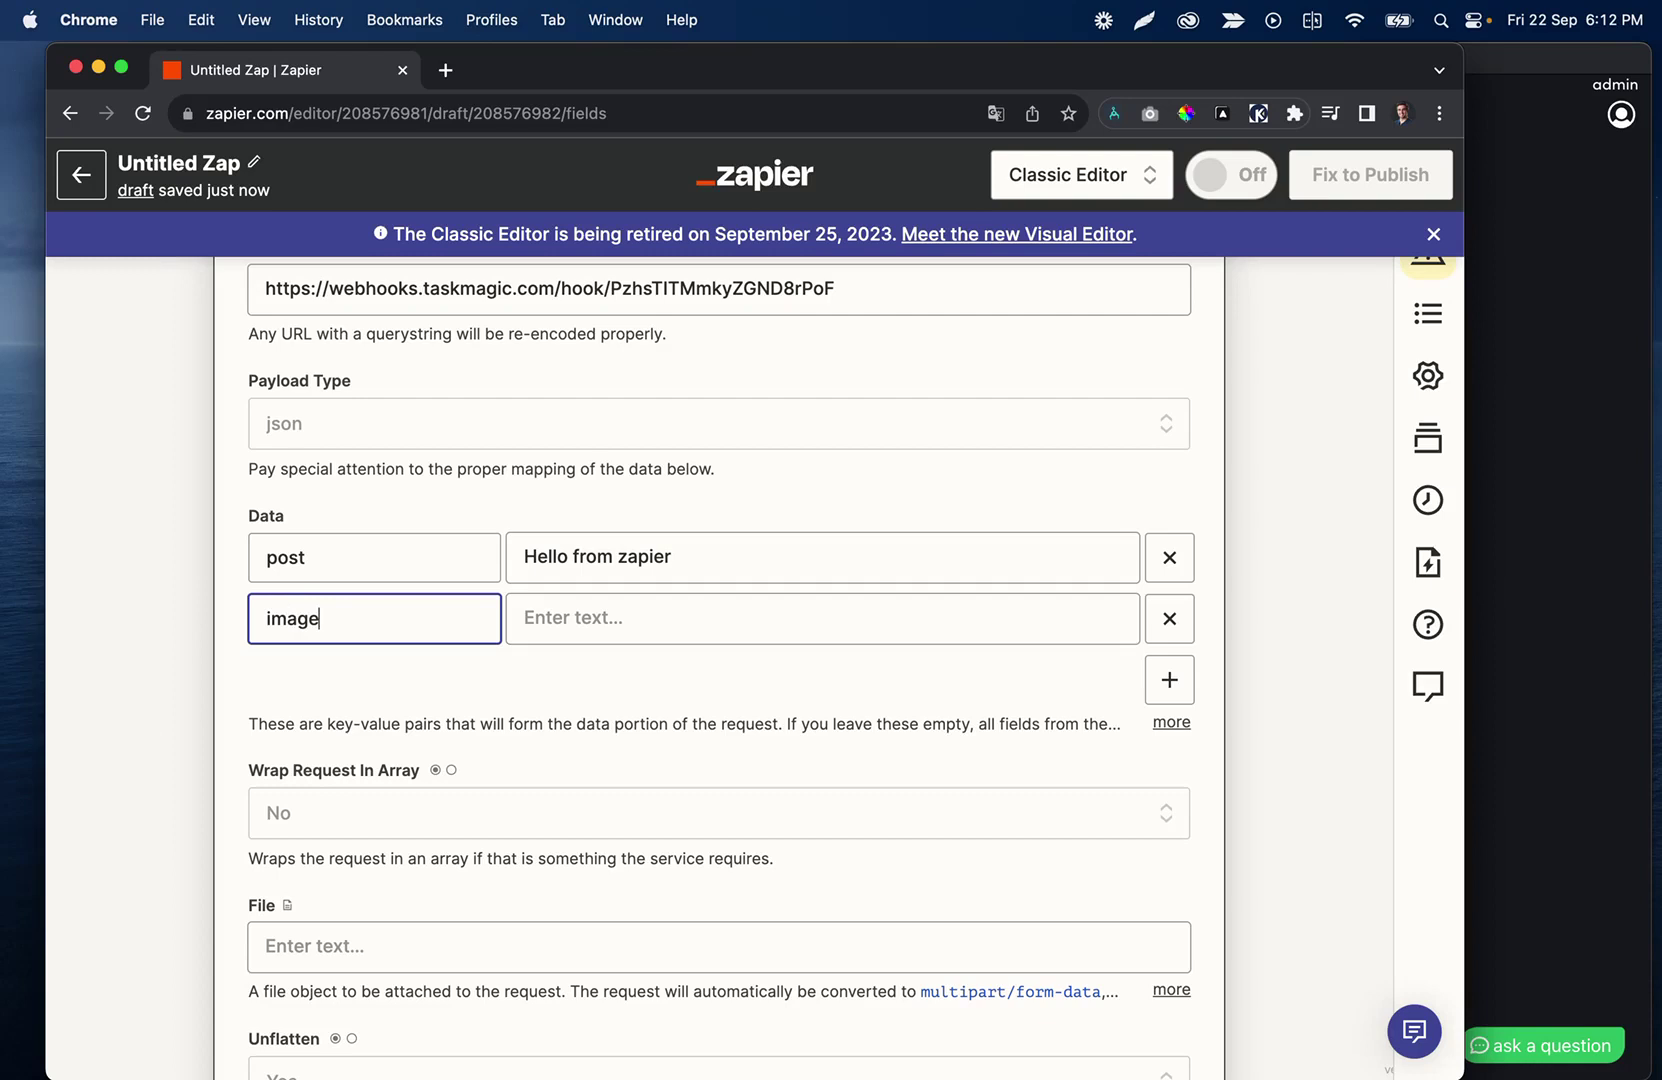
click(558, 622)
text(https://uploads-ssl.webflow.com/62a91ac7e751458f4263650a/64b37a6561b7437799ac1045_pricing-14-day-guarantee.png)
click(334, 726)
- Continue and test the step, confirming it returns success true
scroll(334, 726, down, 3)
scroll(334, 726, down, 5)
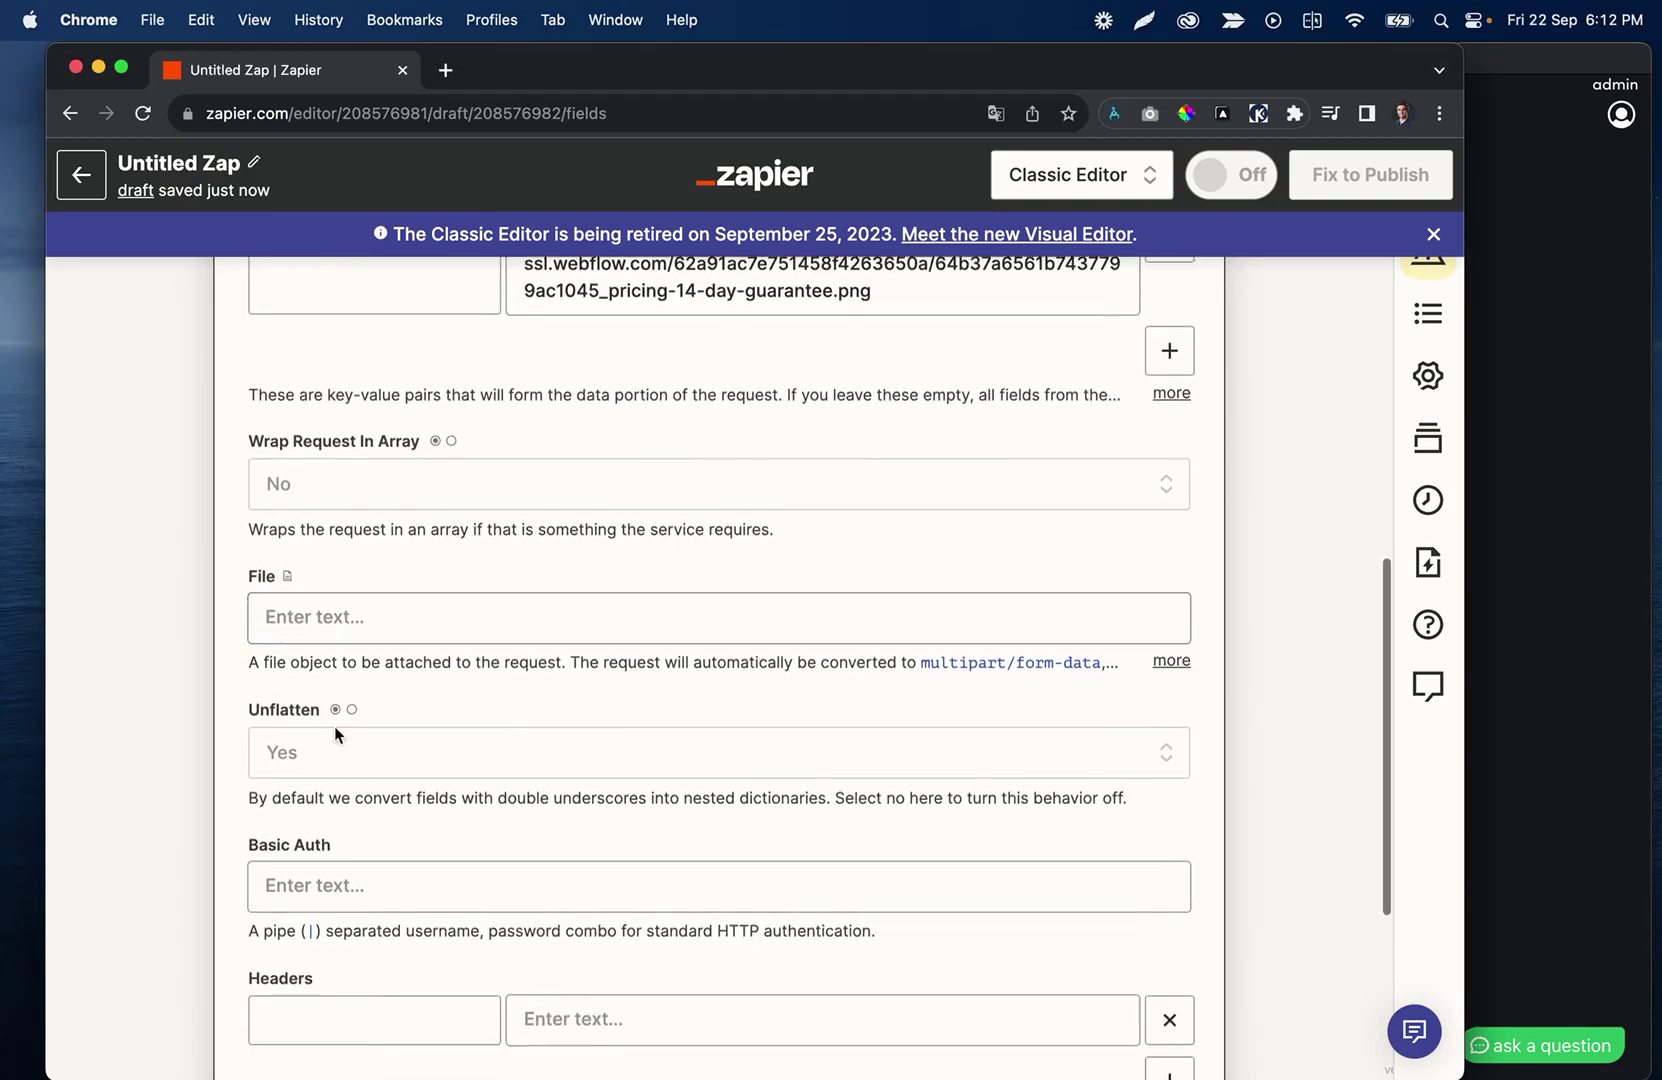
click(533, 796)
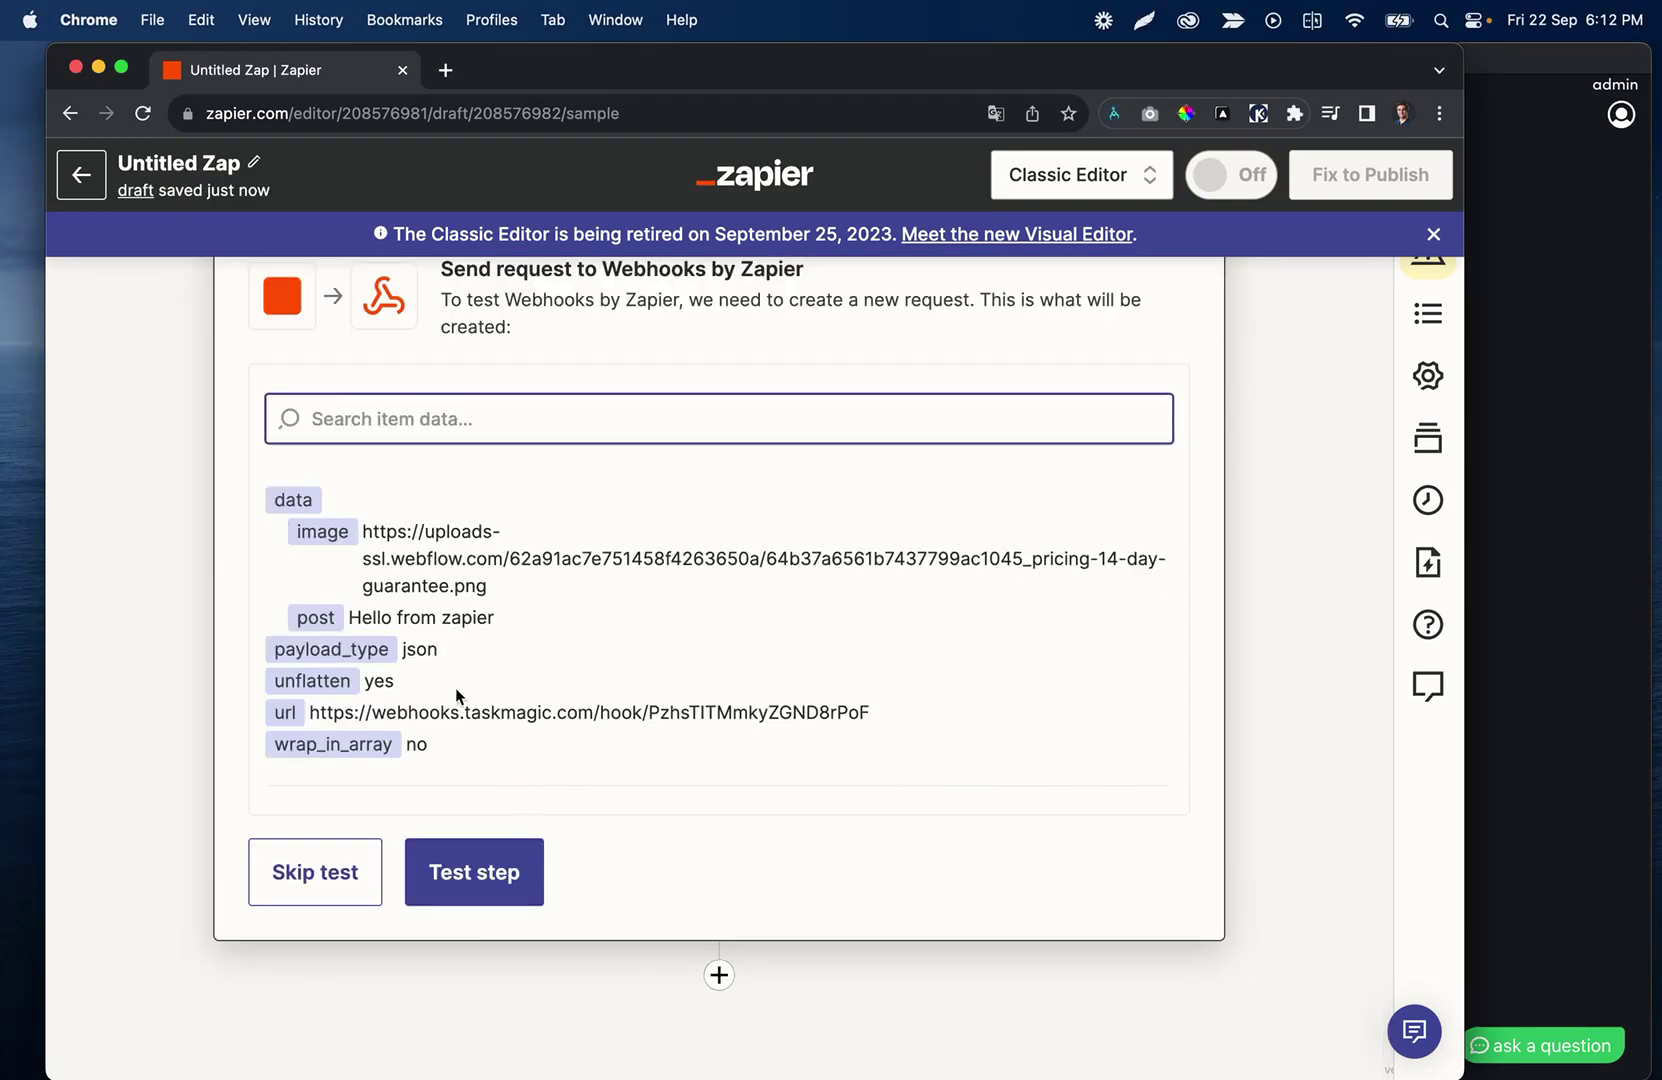
click(472, 875)
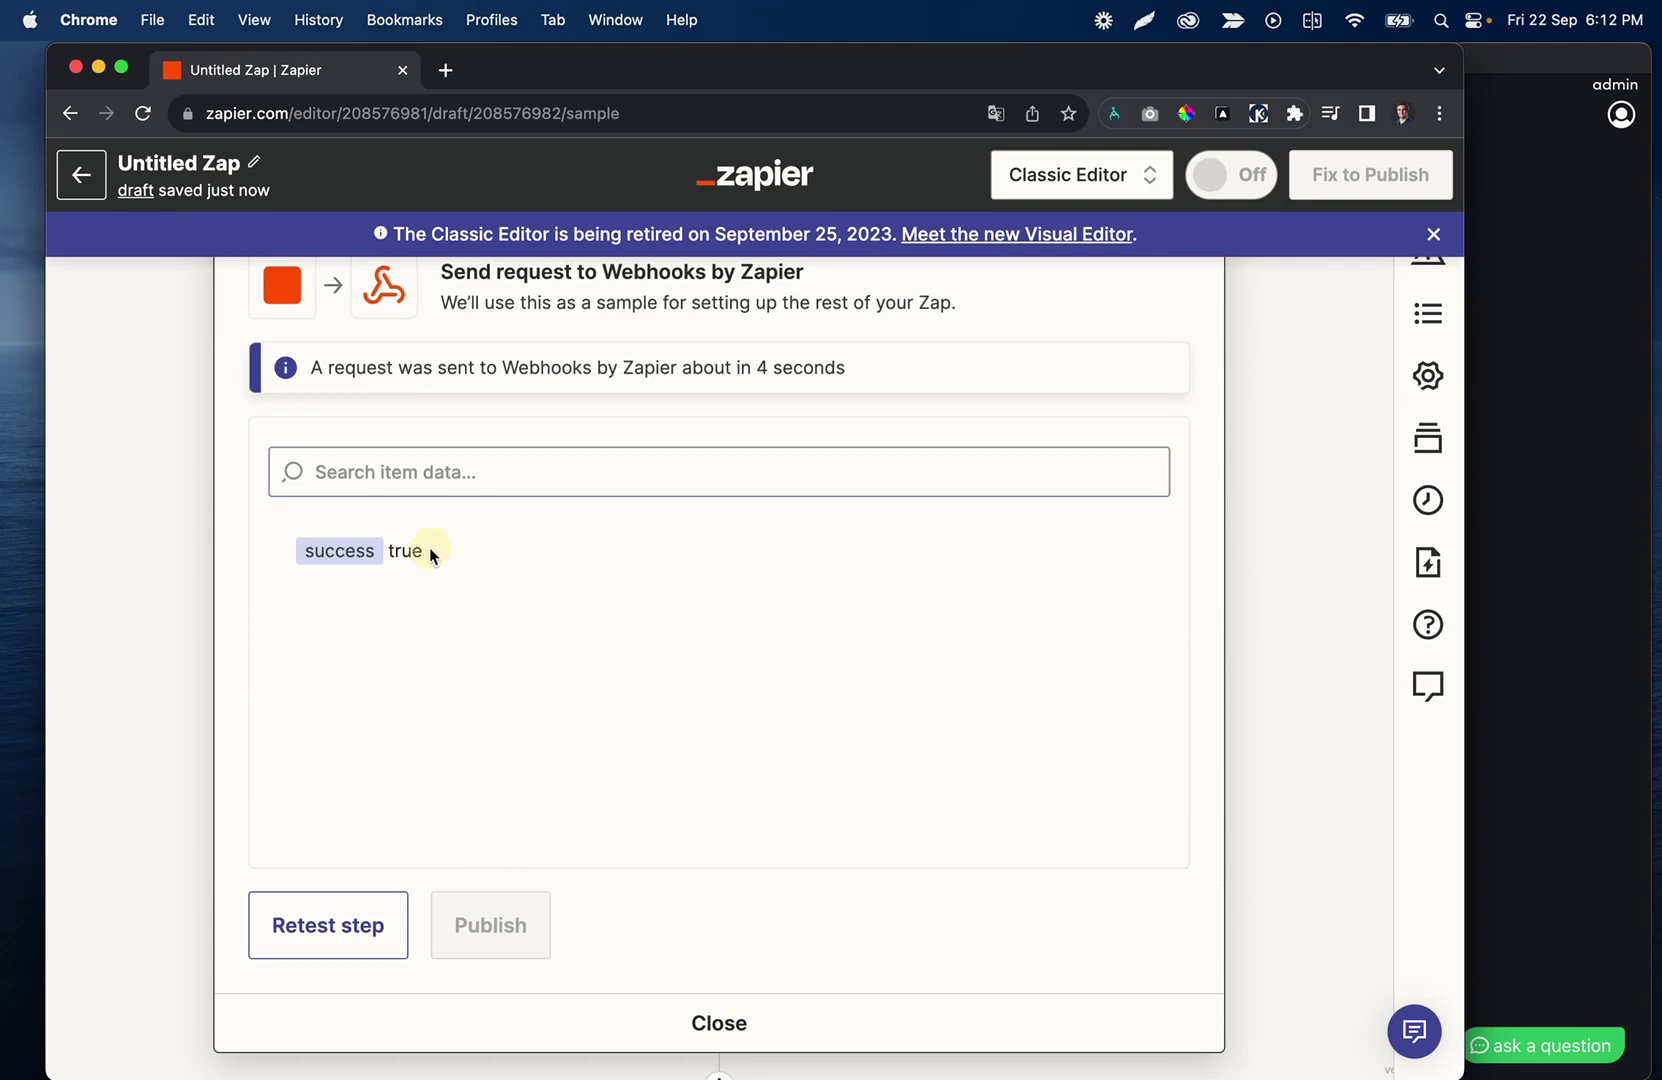
drag(430, 553, 303, 553)
click(1508, 305)
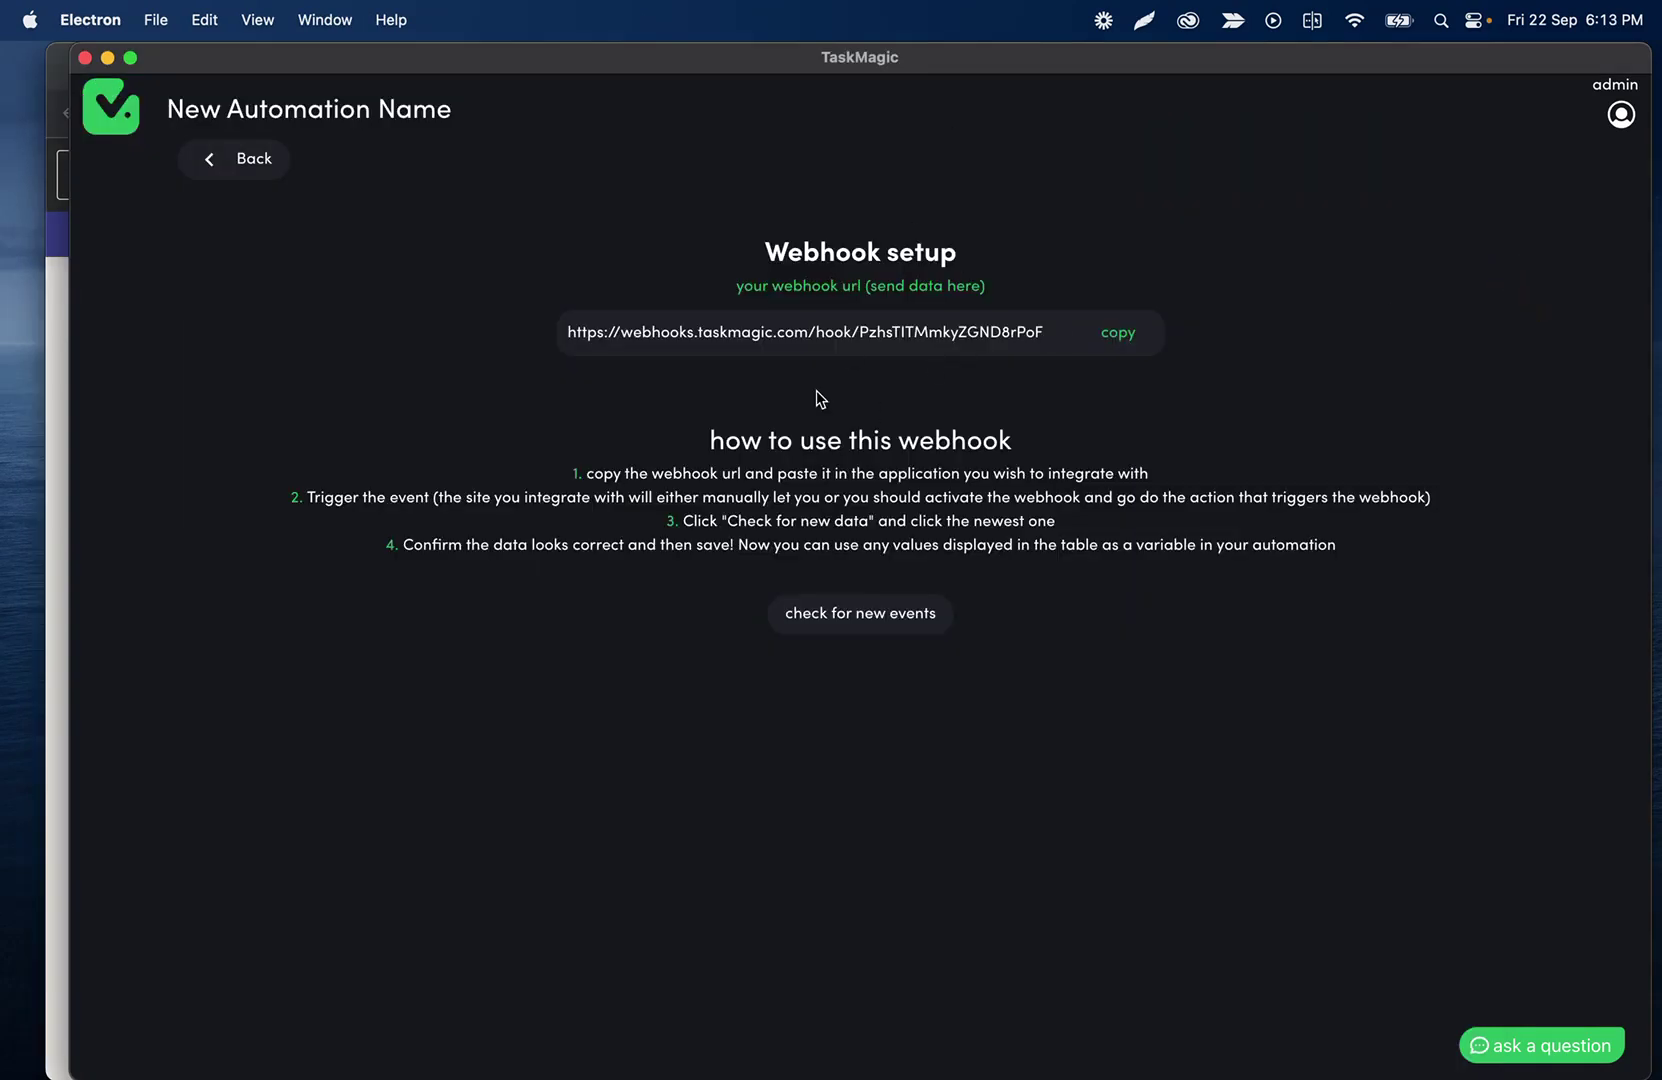
- Fetch the new webhook events, pick the first one, and save the trigger with it
click(852, 619)
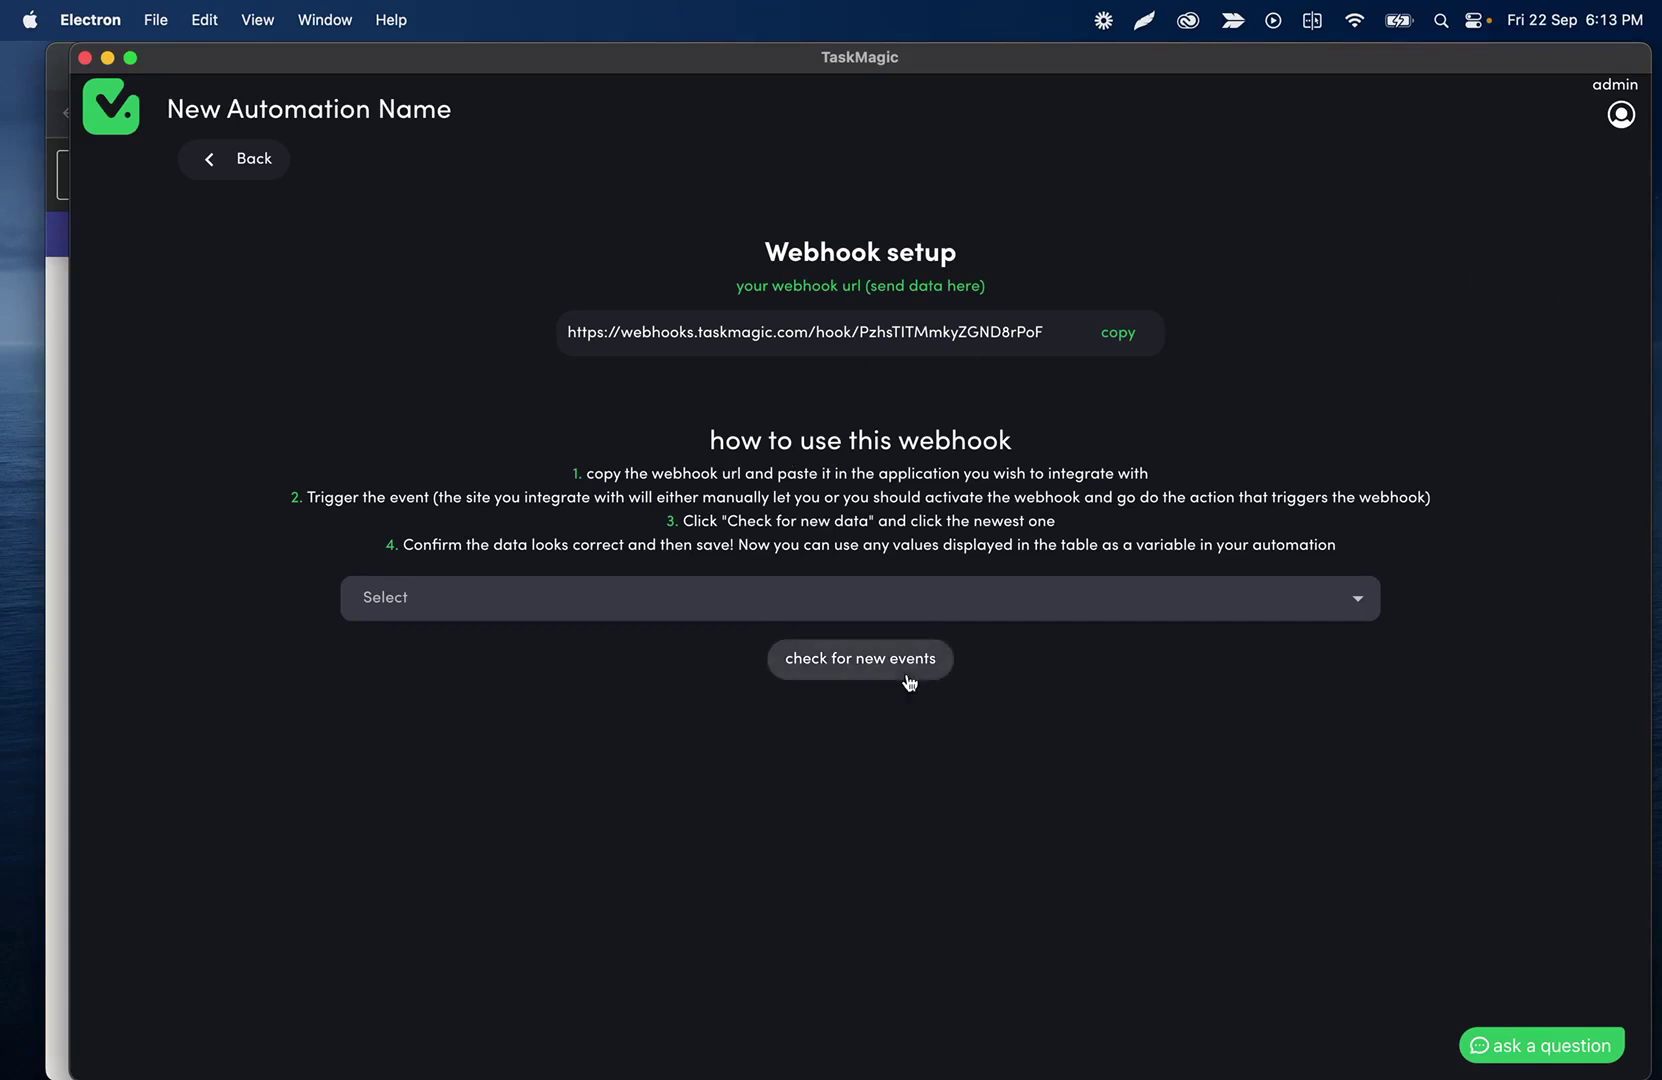
click(657, 608)
click(512, 658)
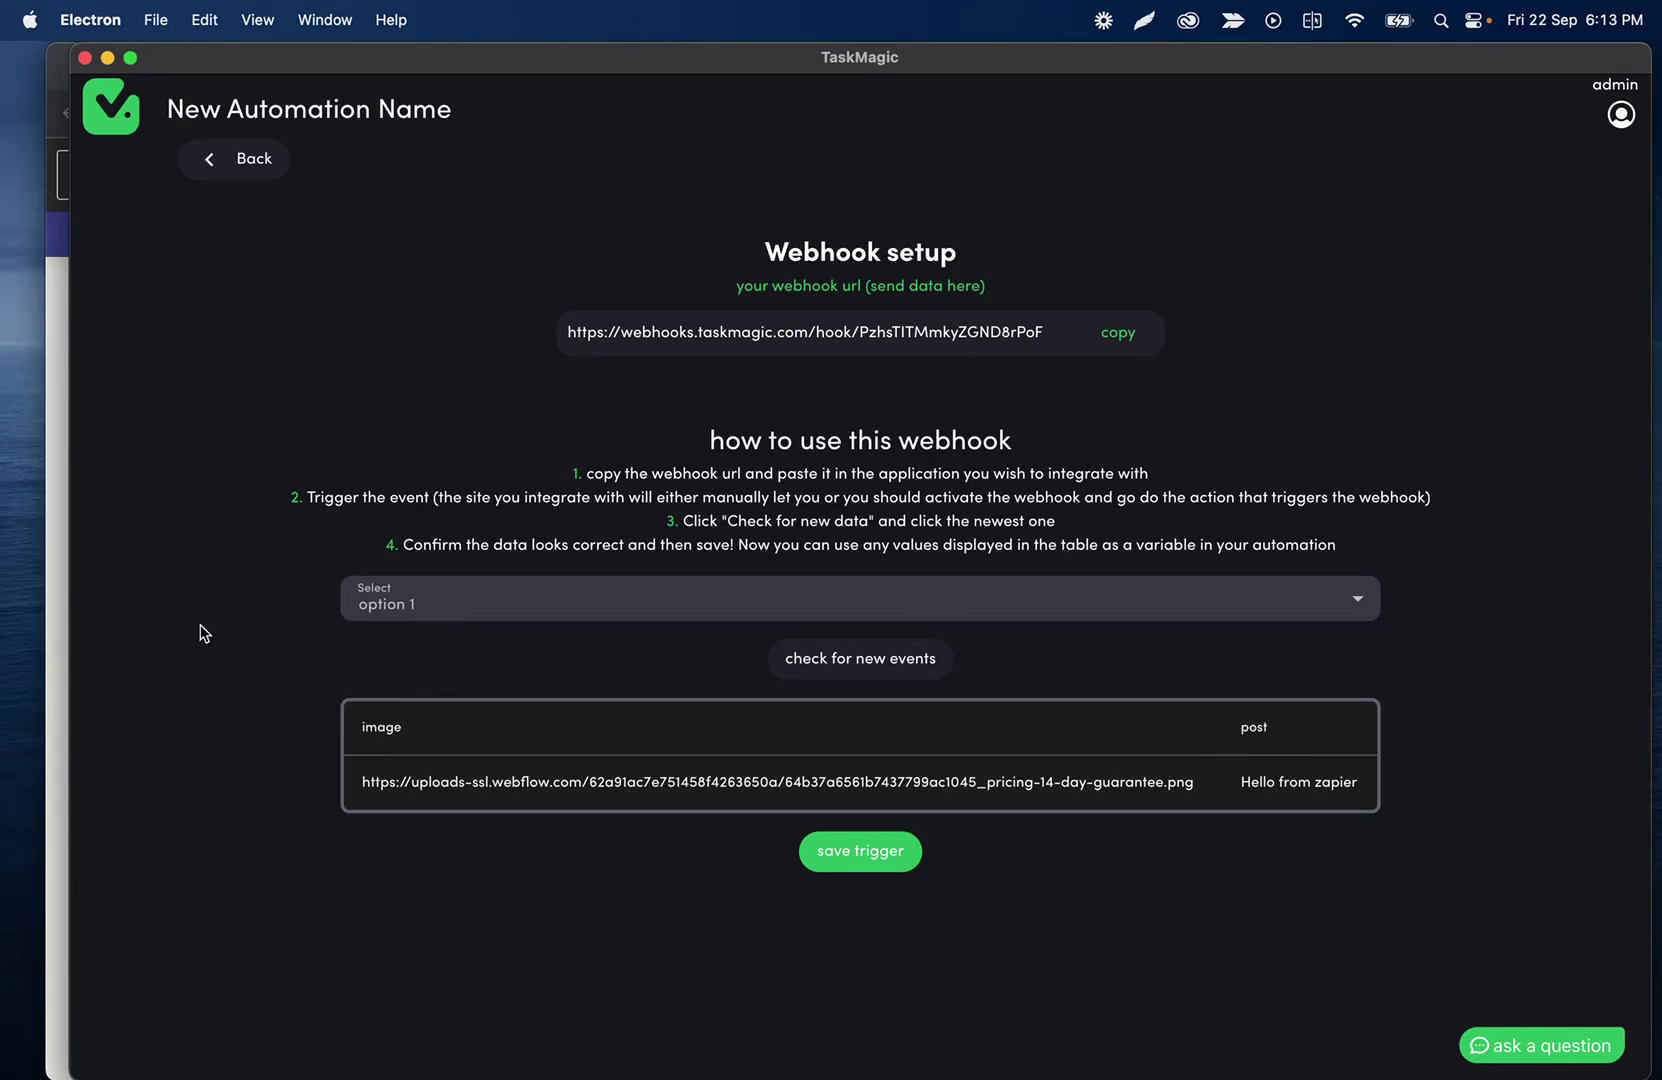
click(60, 628)
scroll(564, 612, up, 4)
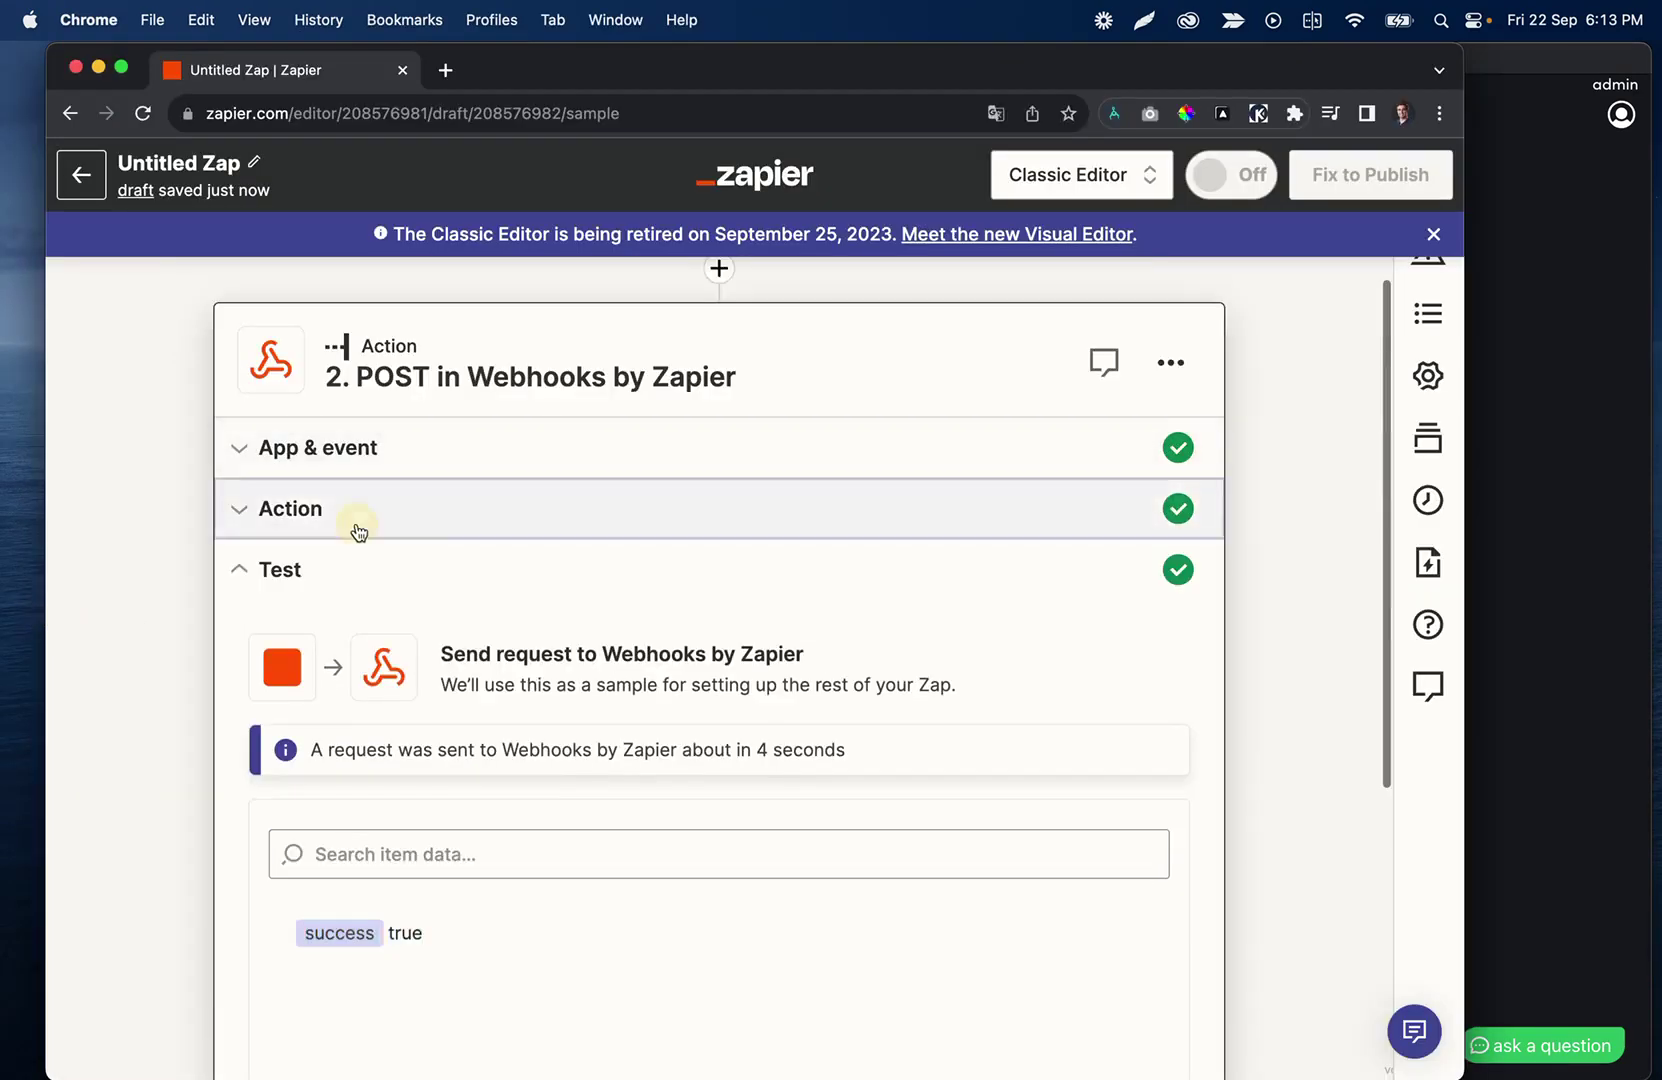
click(352, 531)
click(1546, 671)
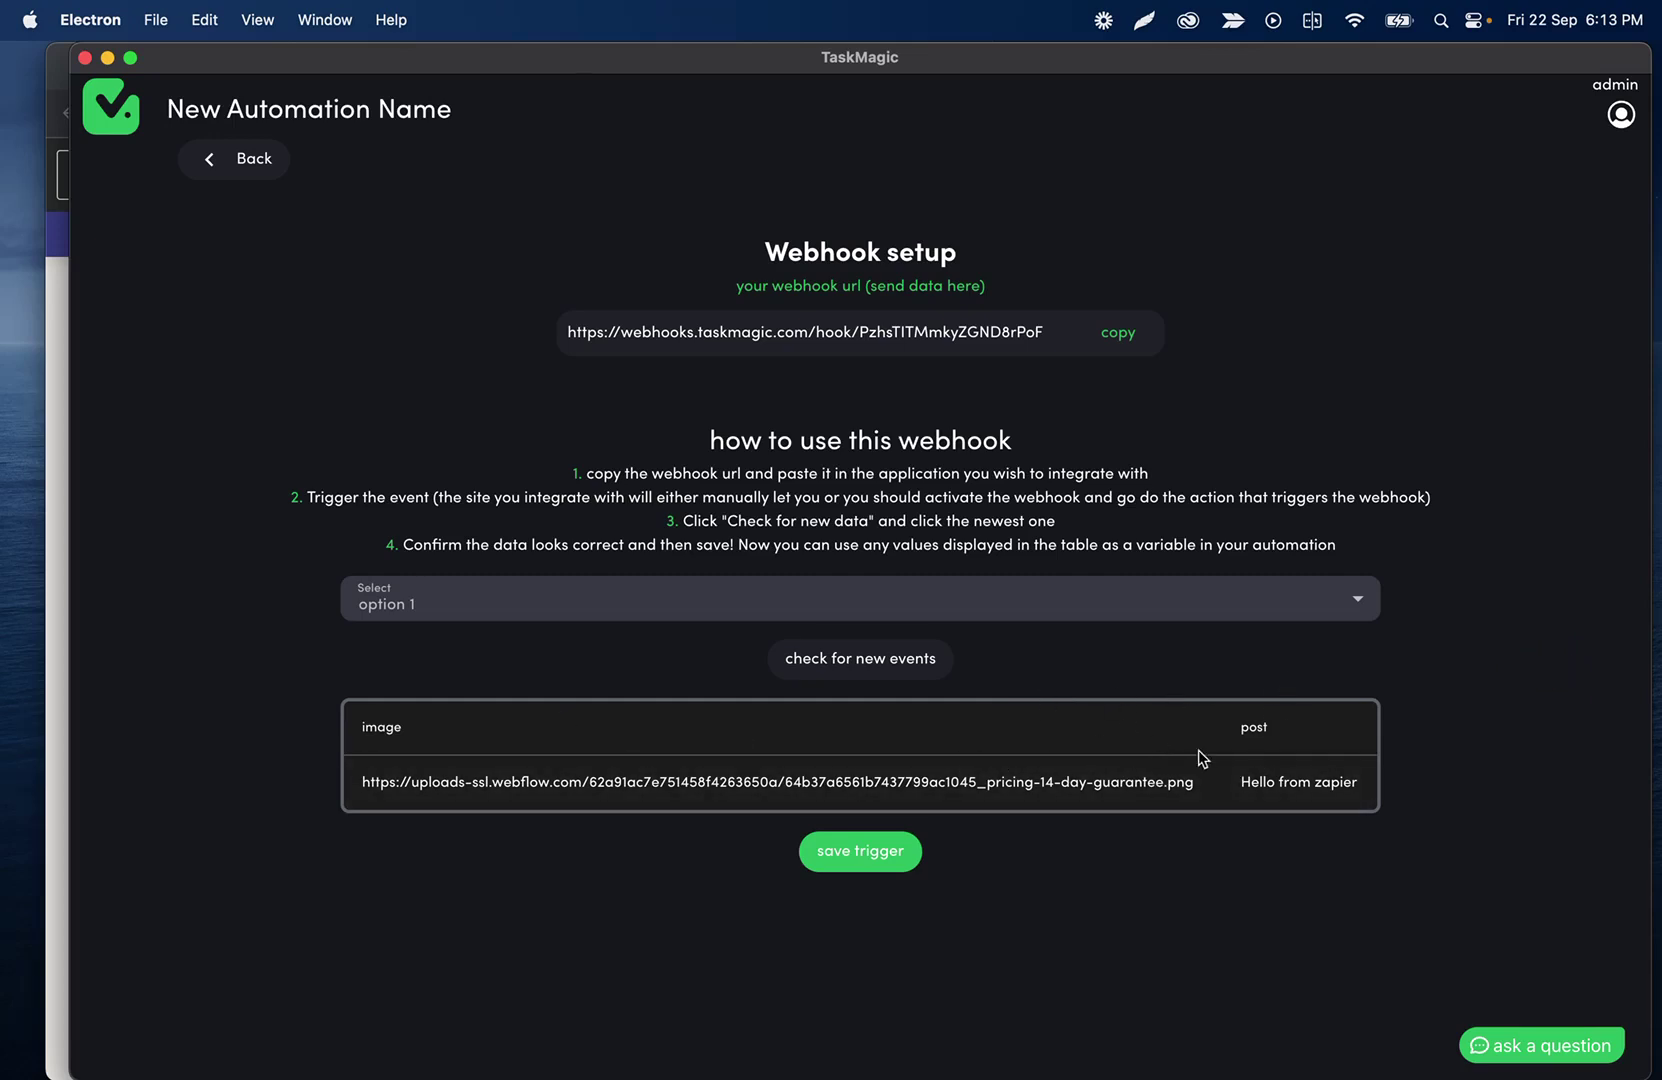
click(862, 852)
scroll(556, 508, down, 5)
scroll(556, 508, down, 7)
click(831, 442)
triple_click(760, 564)
key(BackSpace)
click(935, 484)
click(1130, 821)
scroll(793, 532, down, 2)
scroll(793, 532, down, 4)
scroll(824, 723, up, 4)
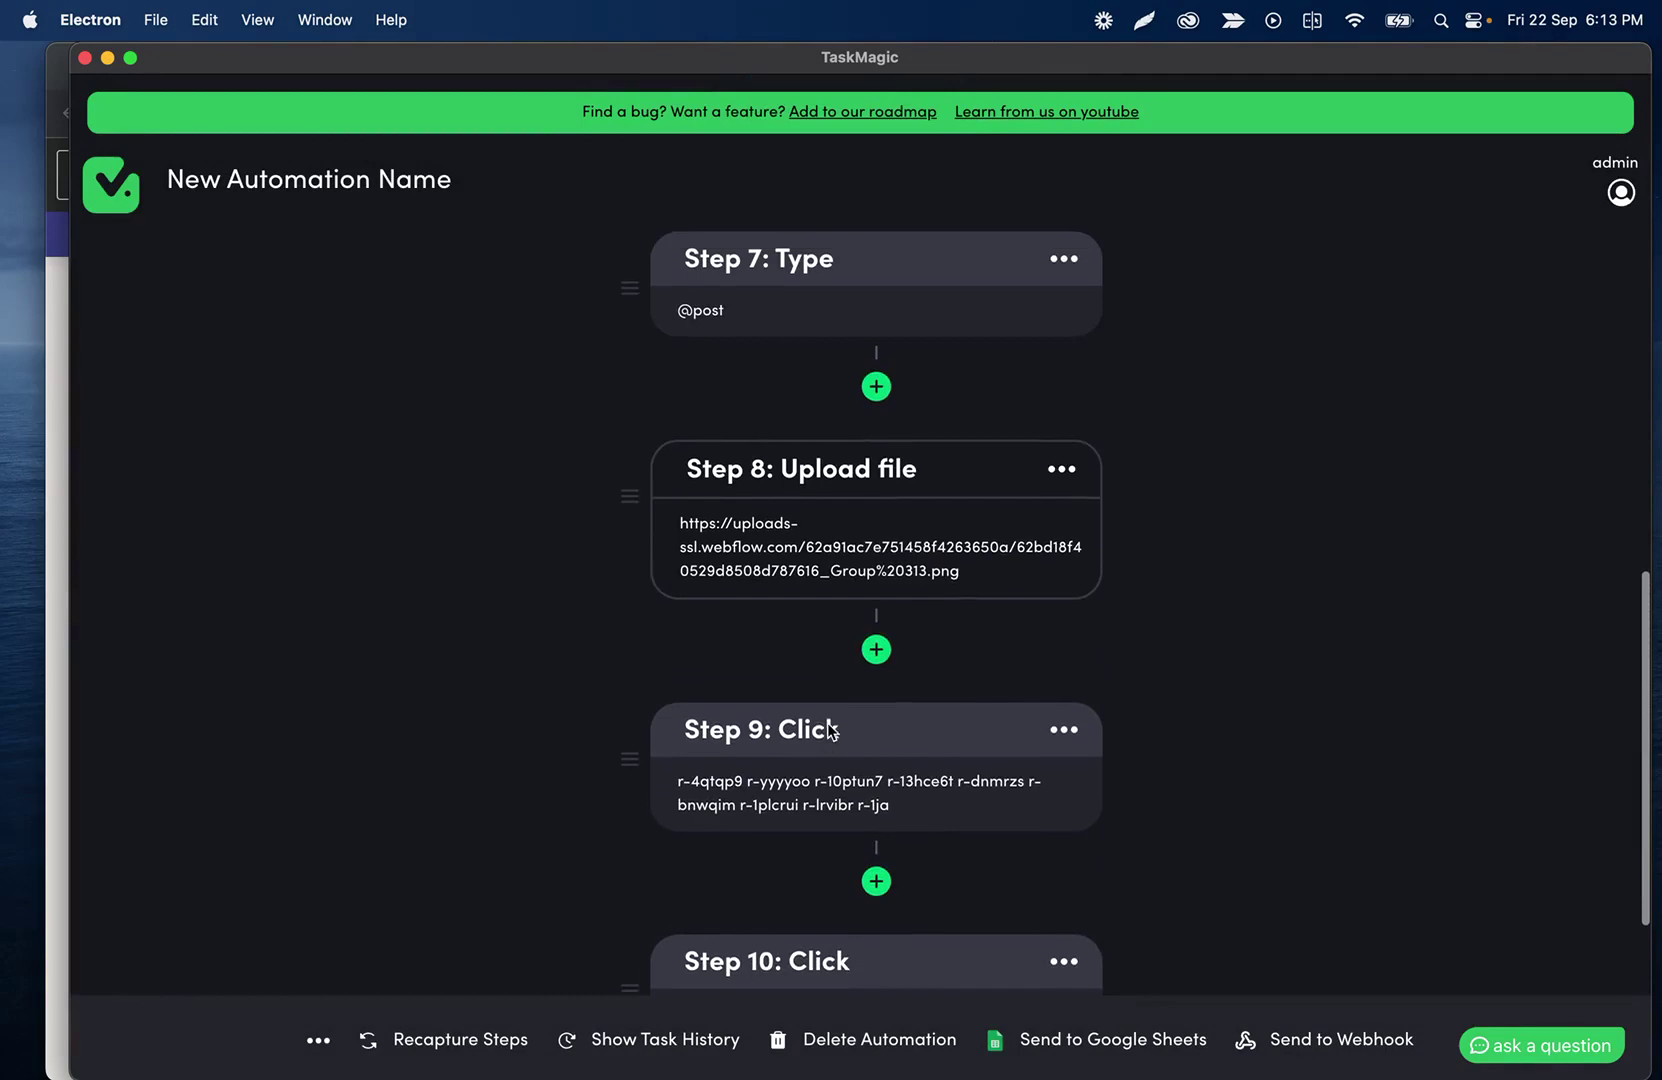
click(848, 536)
click(688, 708)
key(super+a)
key(BackSpace)
click(808, 562)
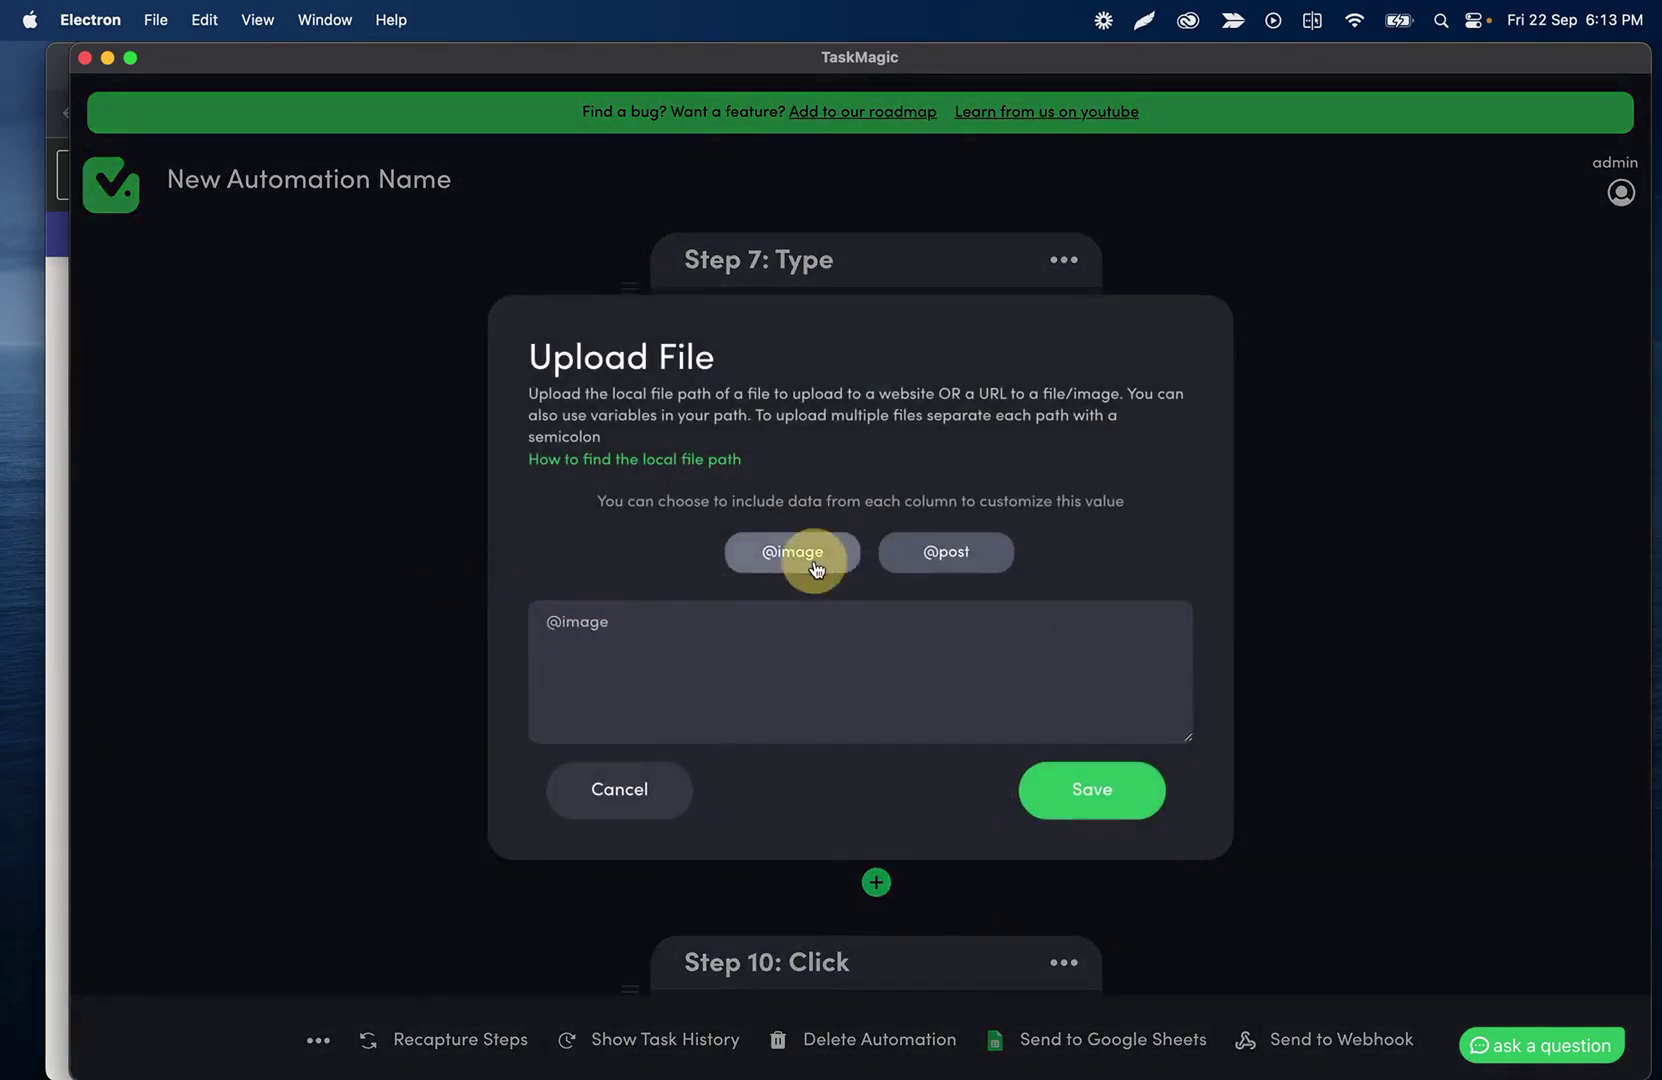
click(1113, 787)
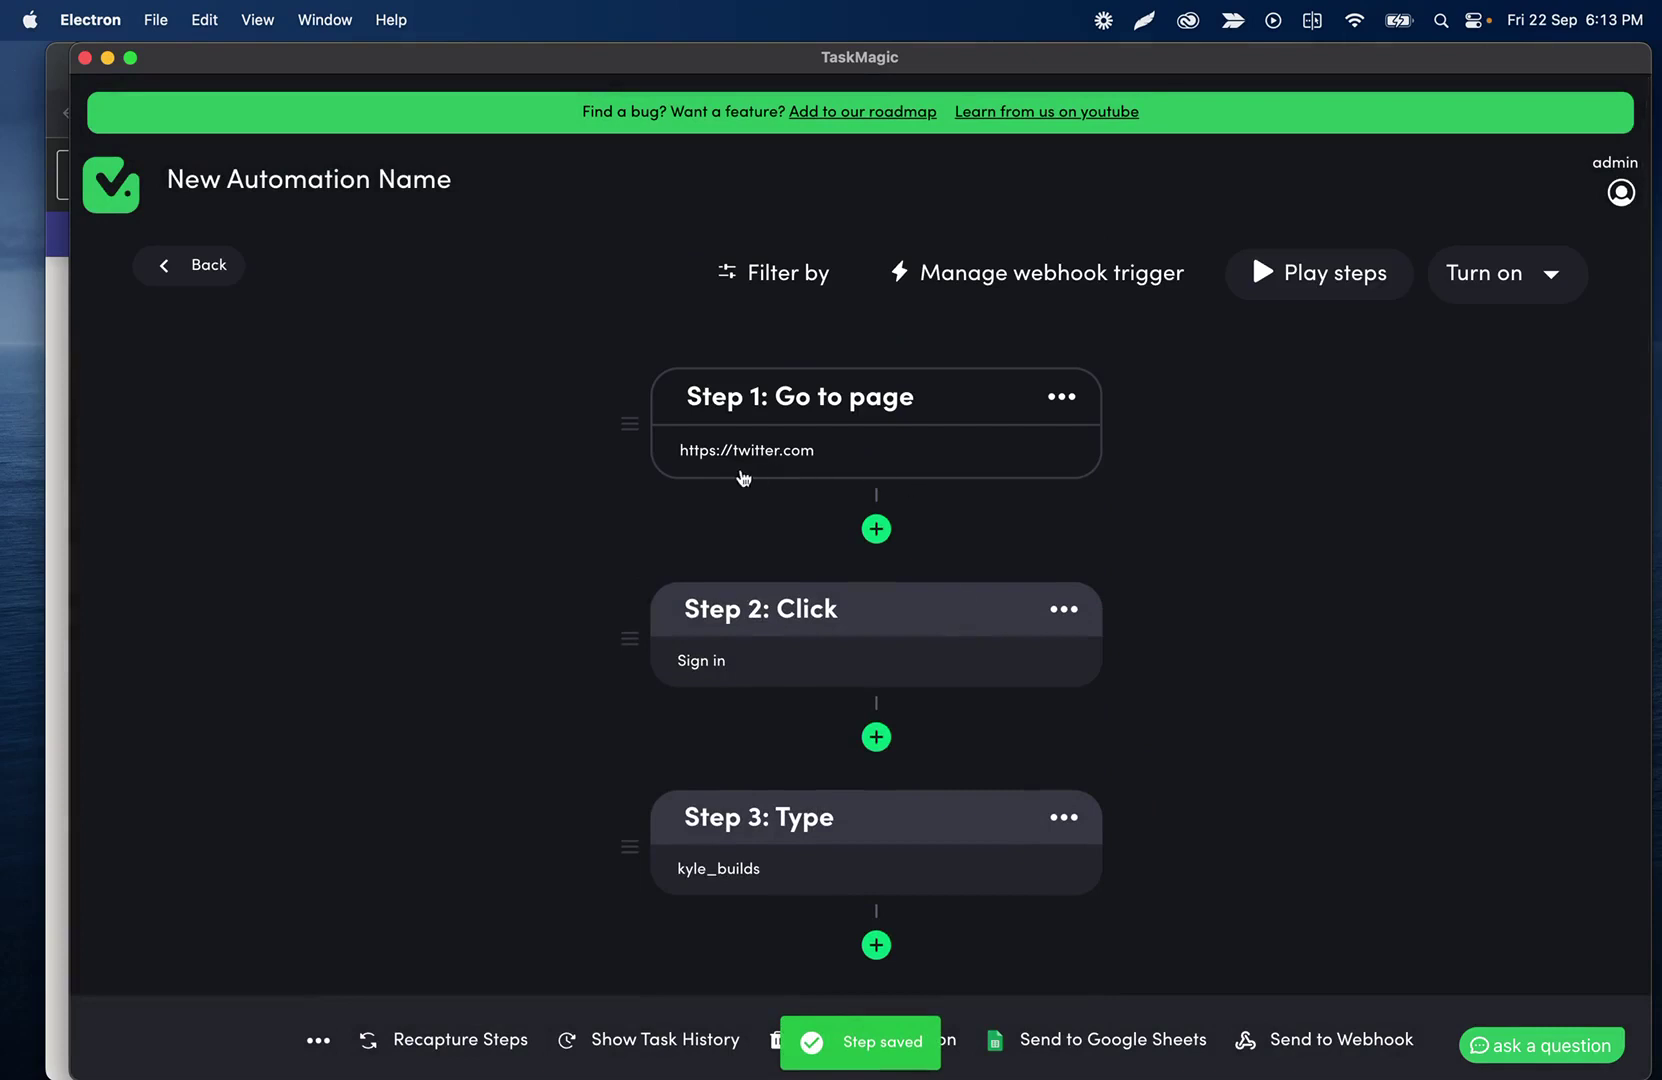
- Insert a 0.05-minute delay step after Step 8
scroll(770, 470, down, 4)
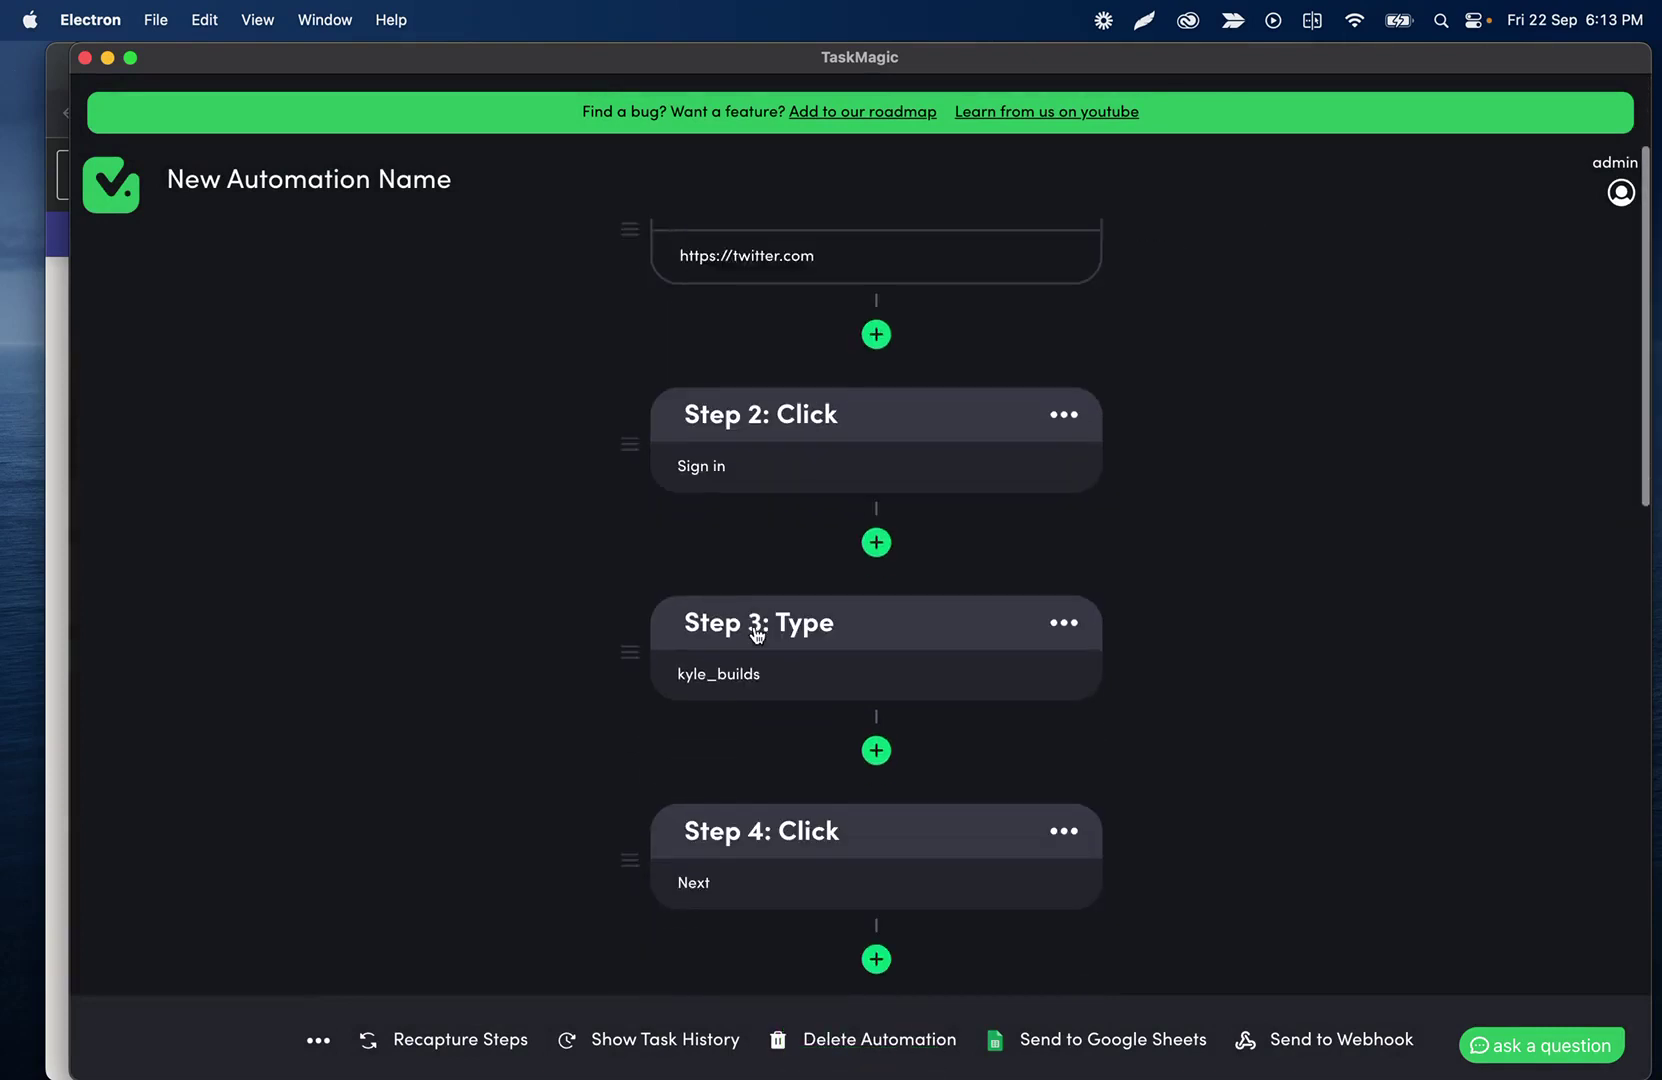
scroll(757, 636, down, 10)
scroll(733, 638, down, 5)
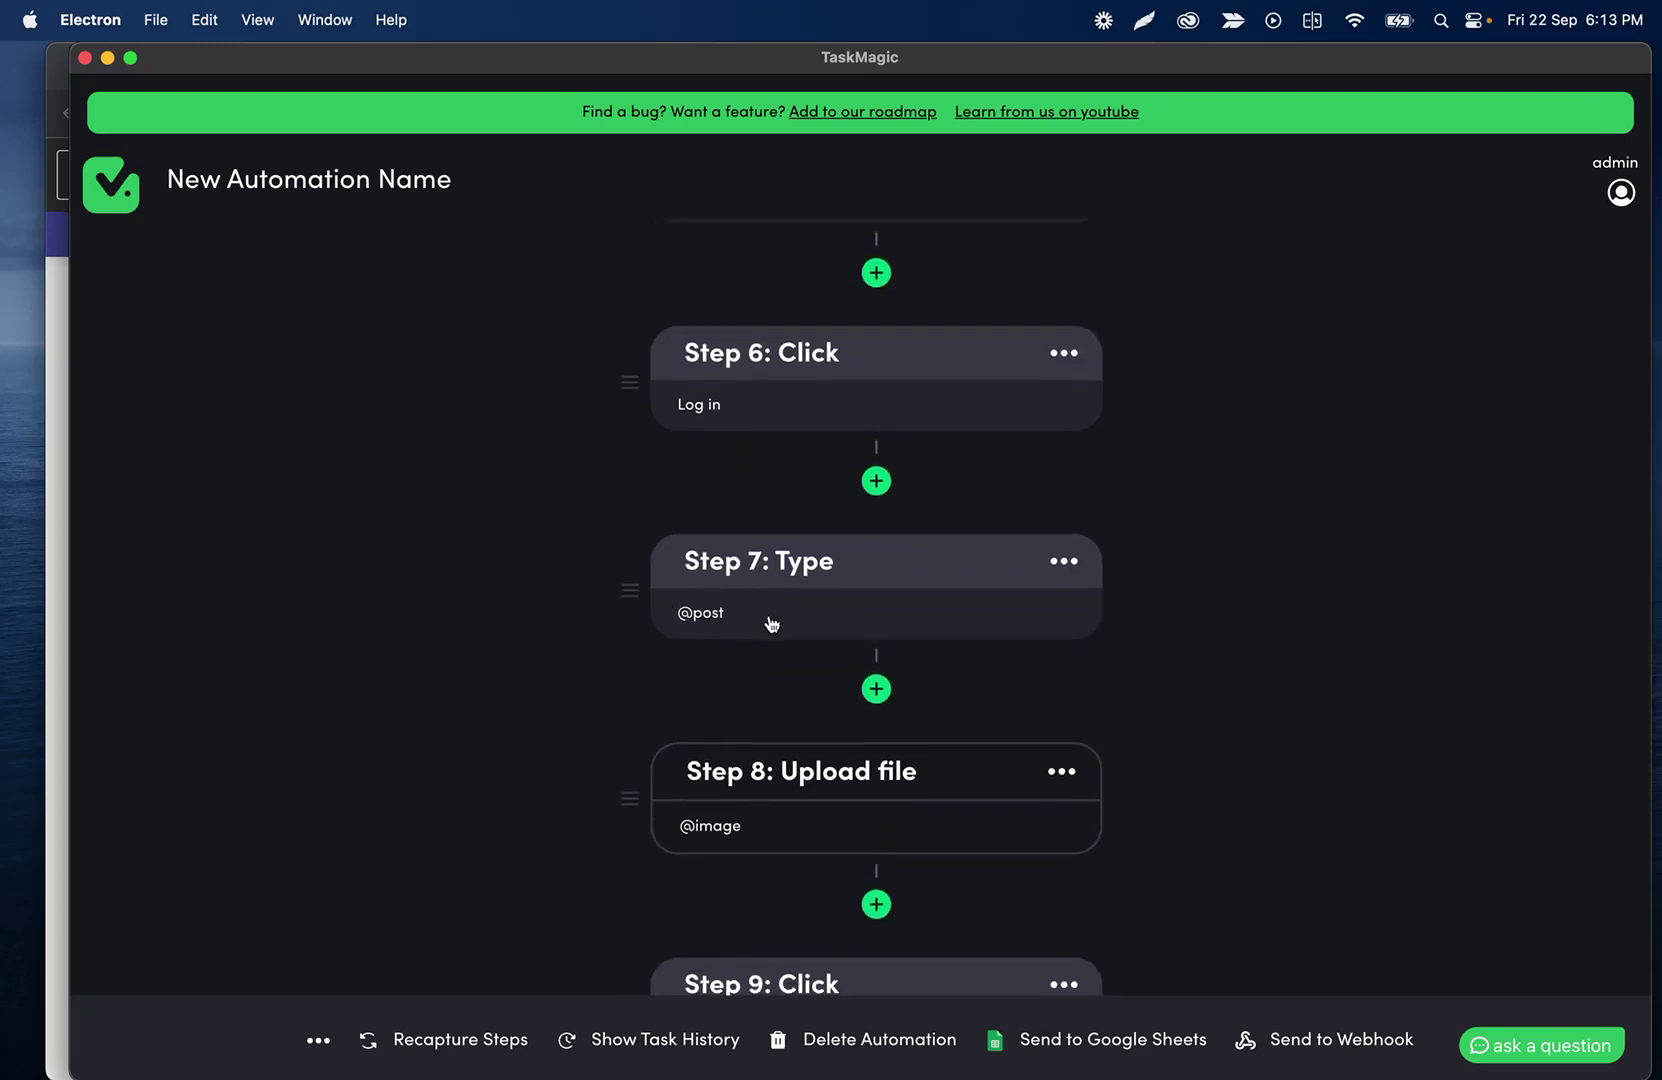
scroll(705, 620, down, 4)
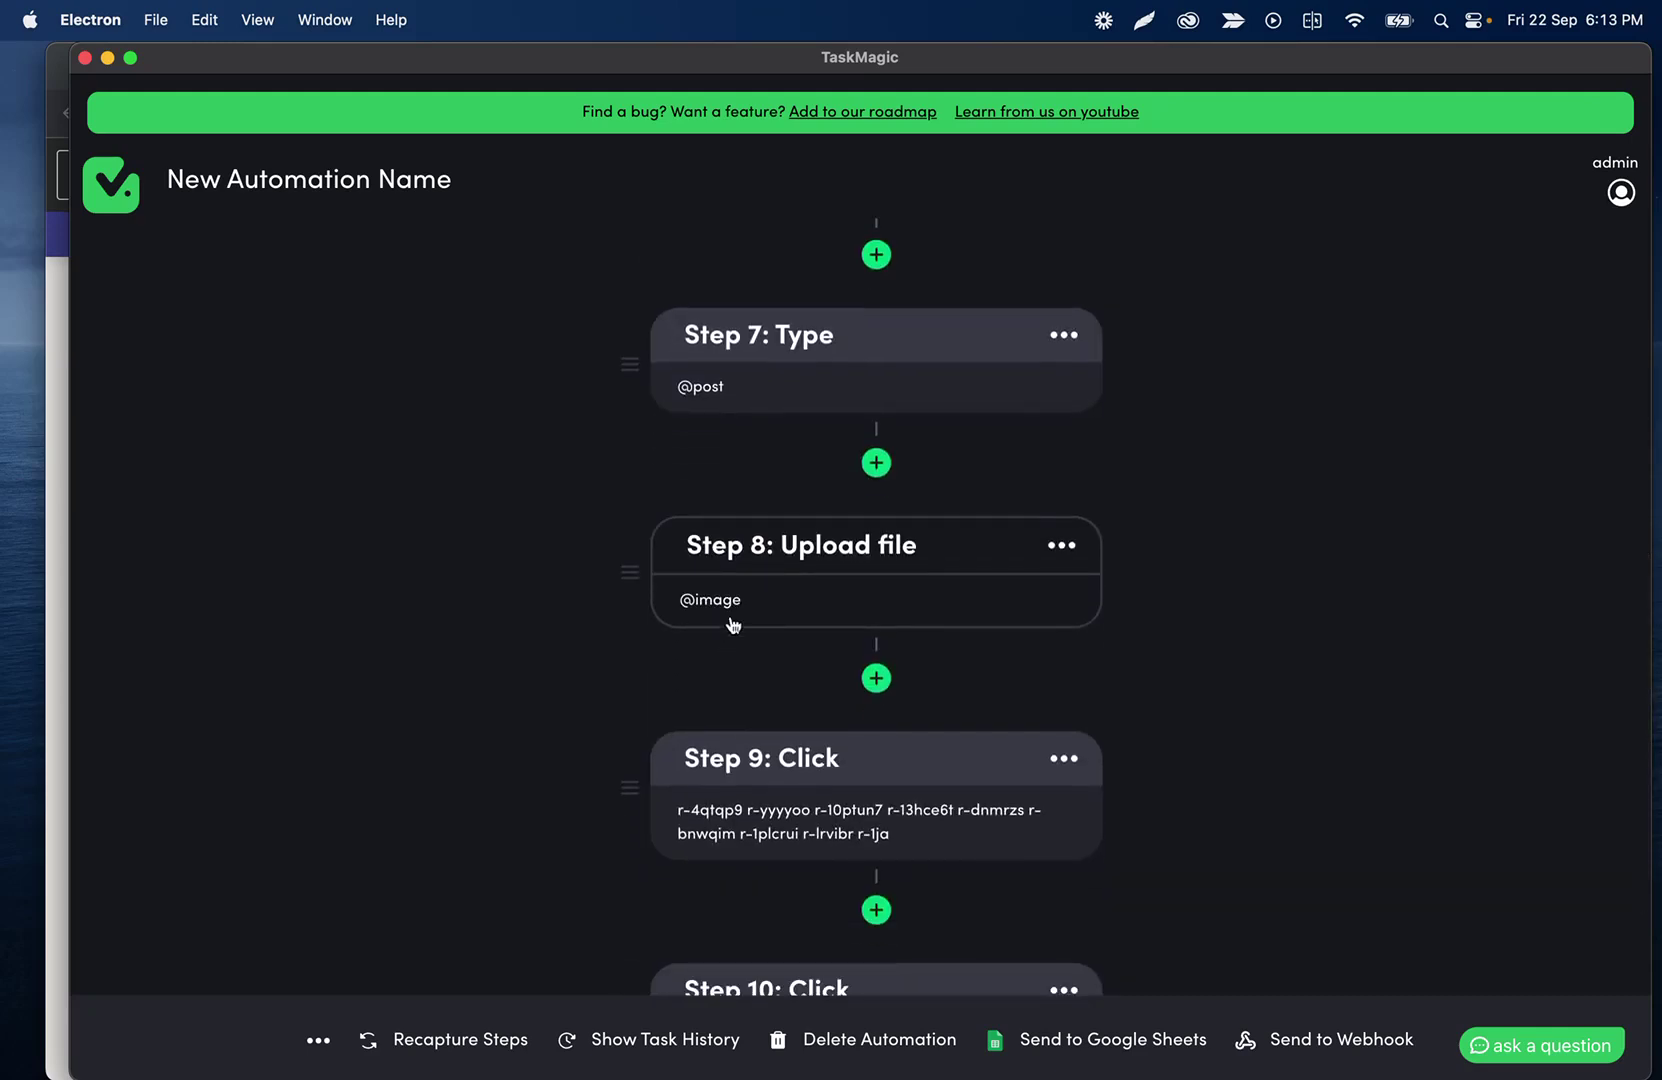
click(876, 679)
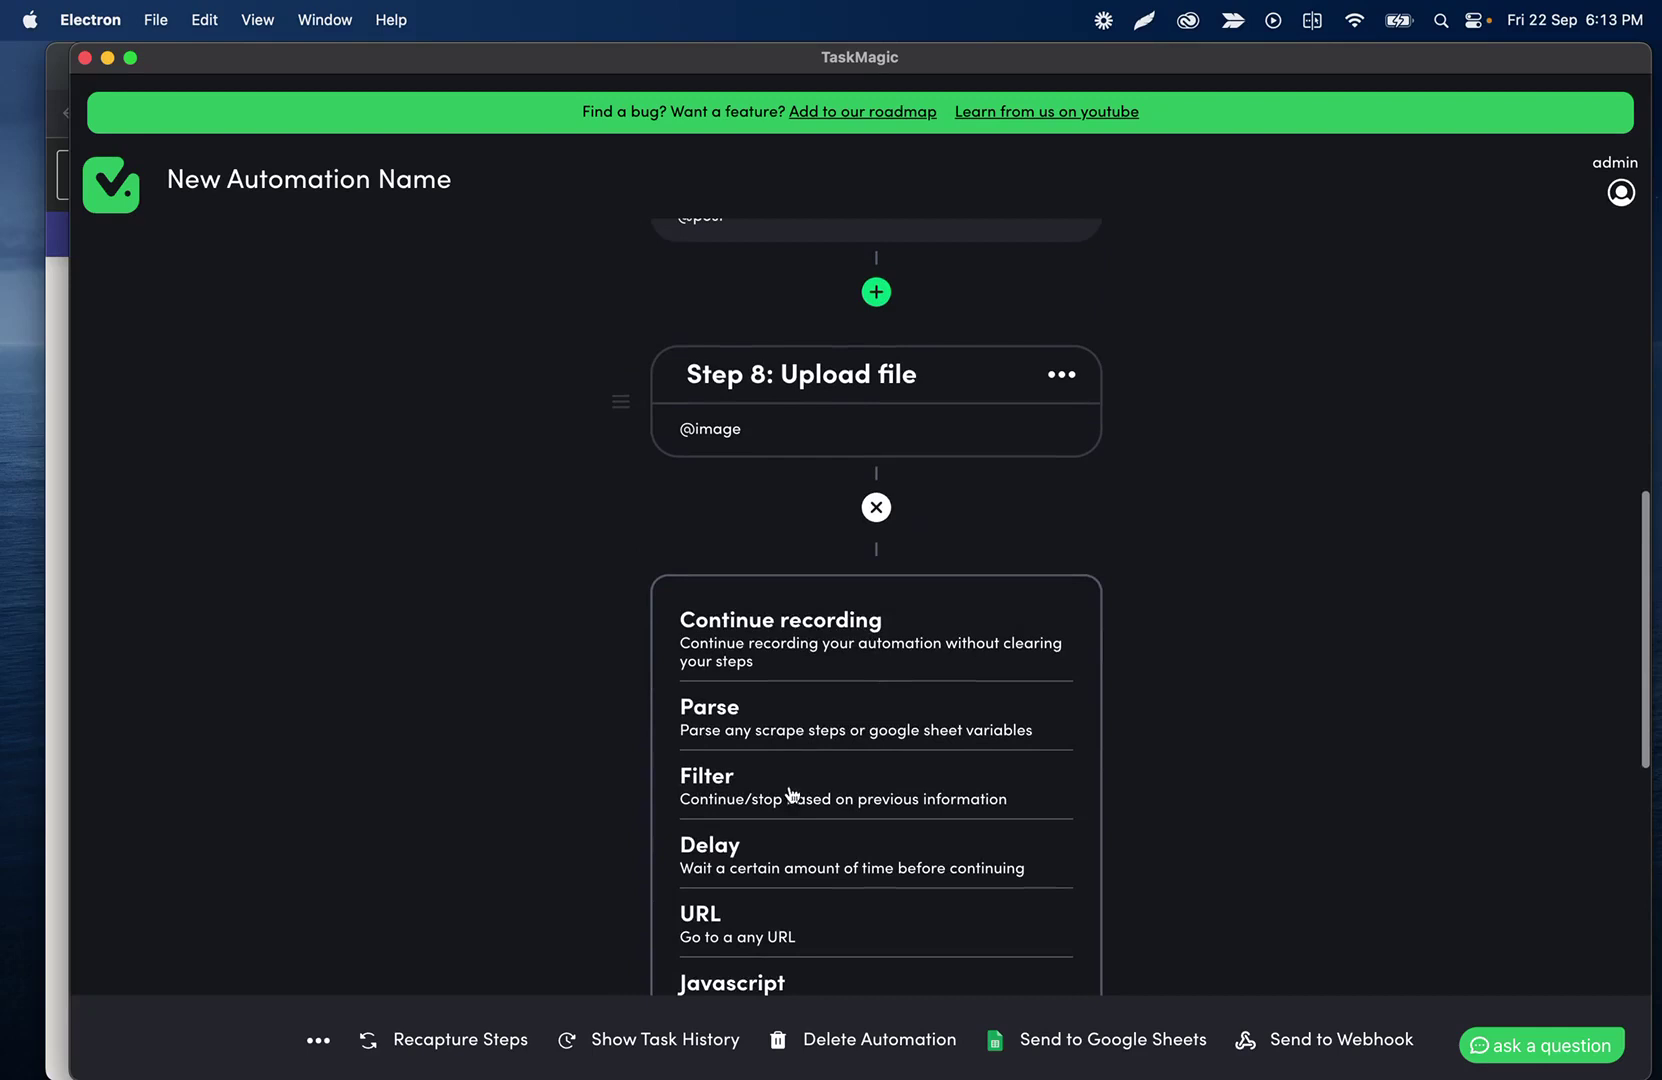
click(780, 845)
click(1030, 537)
text(.)
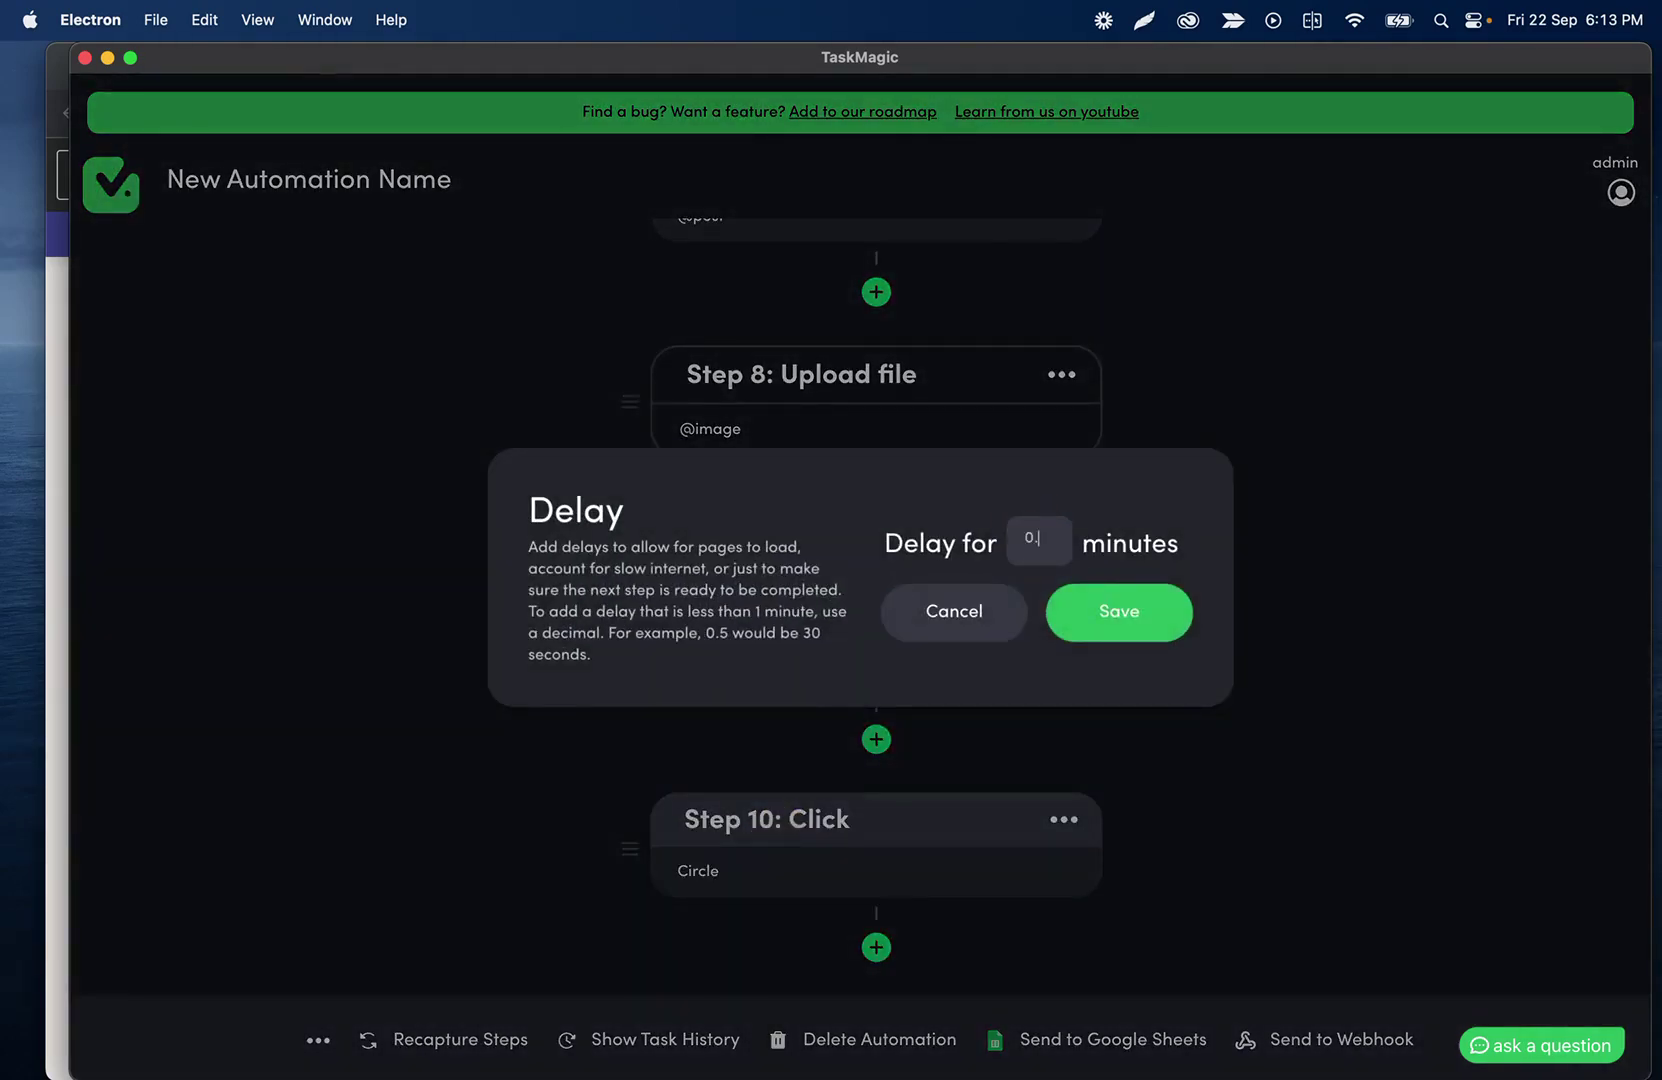
text(05)
click(1160, 610)
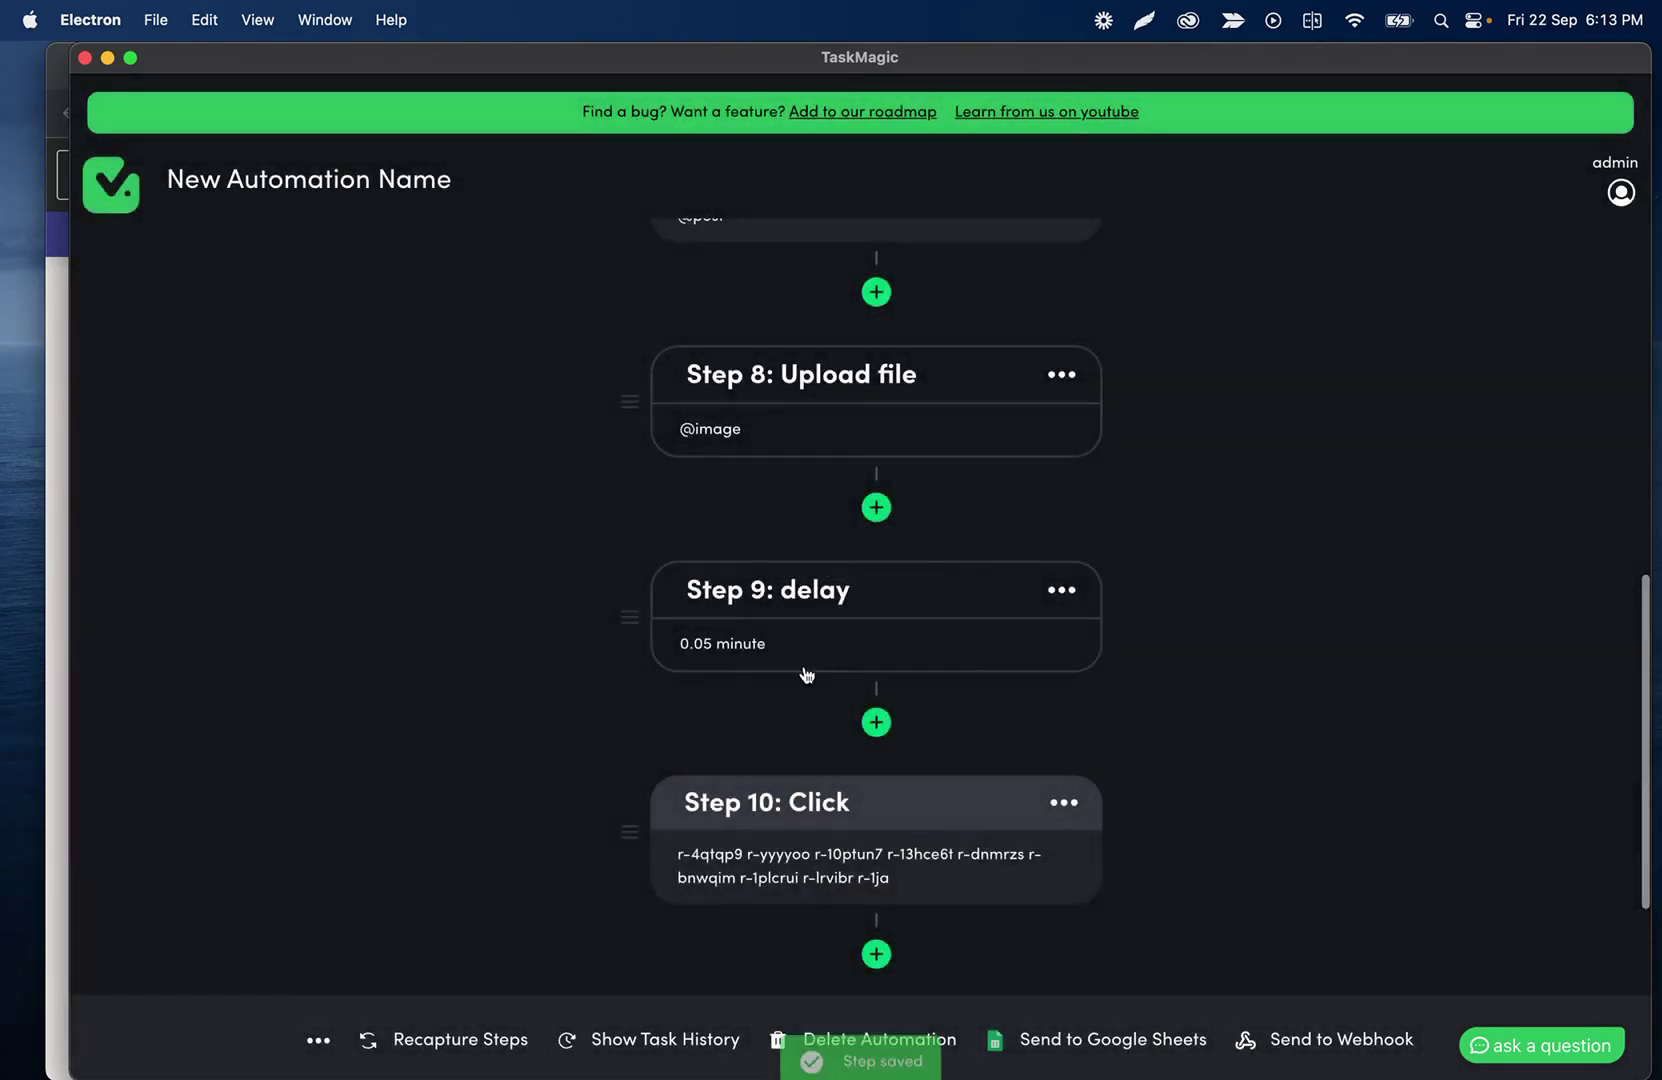
- Start renaming Step 10, typing 'click chevron down'
scroll(801, 679, down, 6)
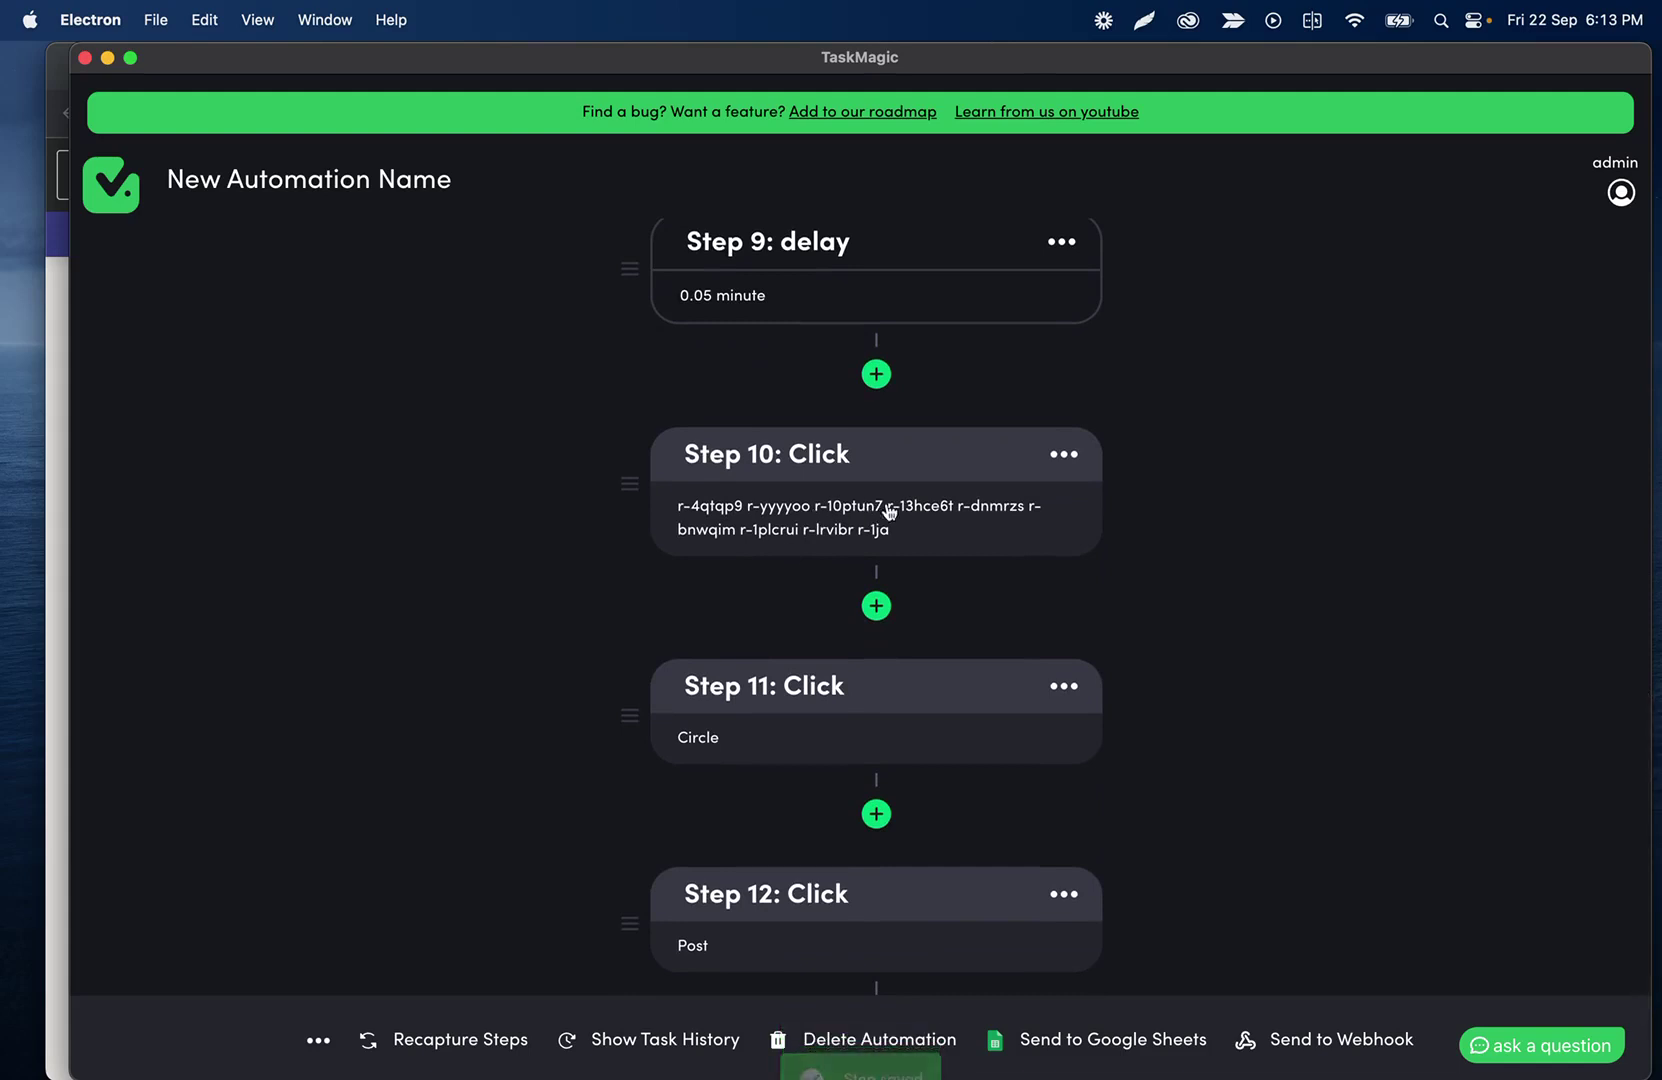
click(810, 455)
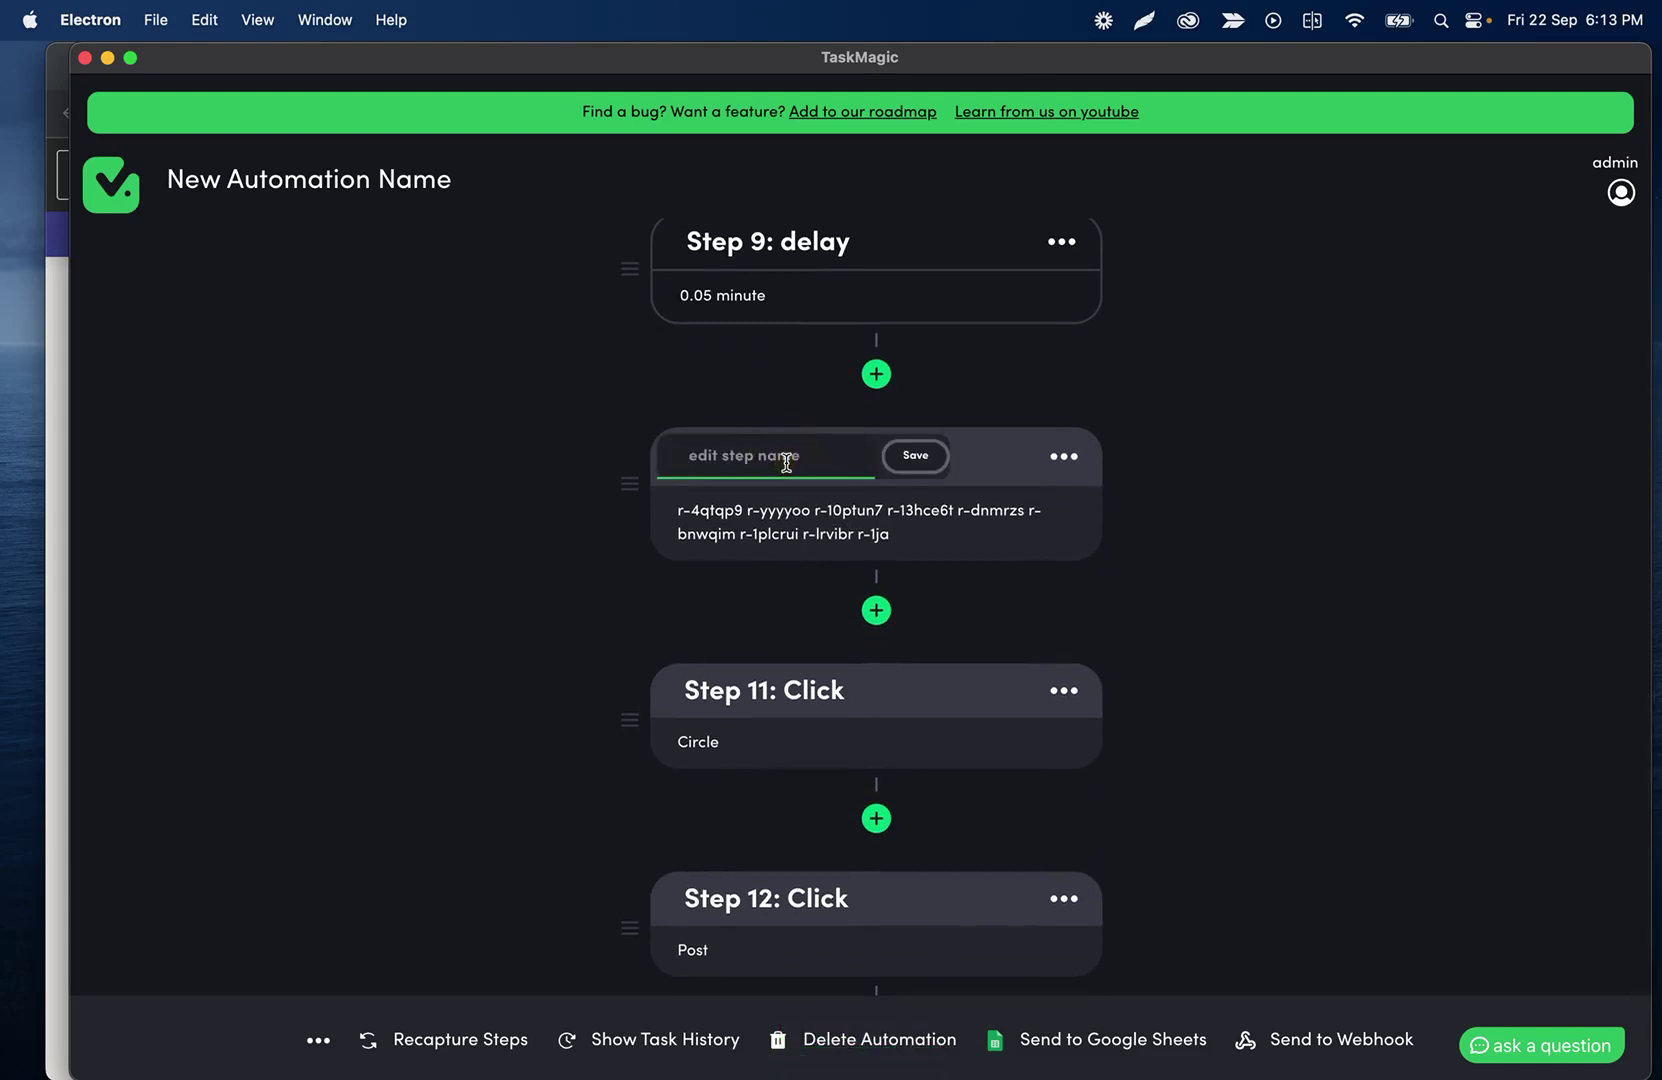
text(click chevron down)
- Rename Steps 10 and 11 to 'select circle pt 1' and 'select circle pt 2'
key(super+a)
key(BackSpace)
text(select circlew)
key(BackSpace)
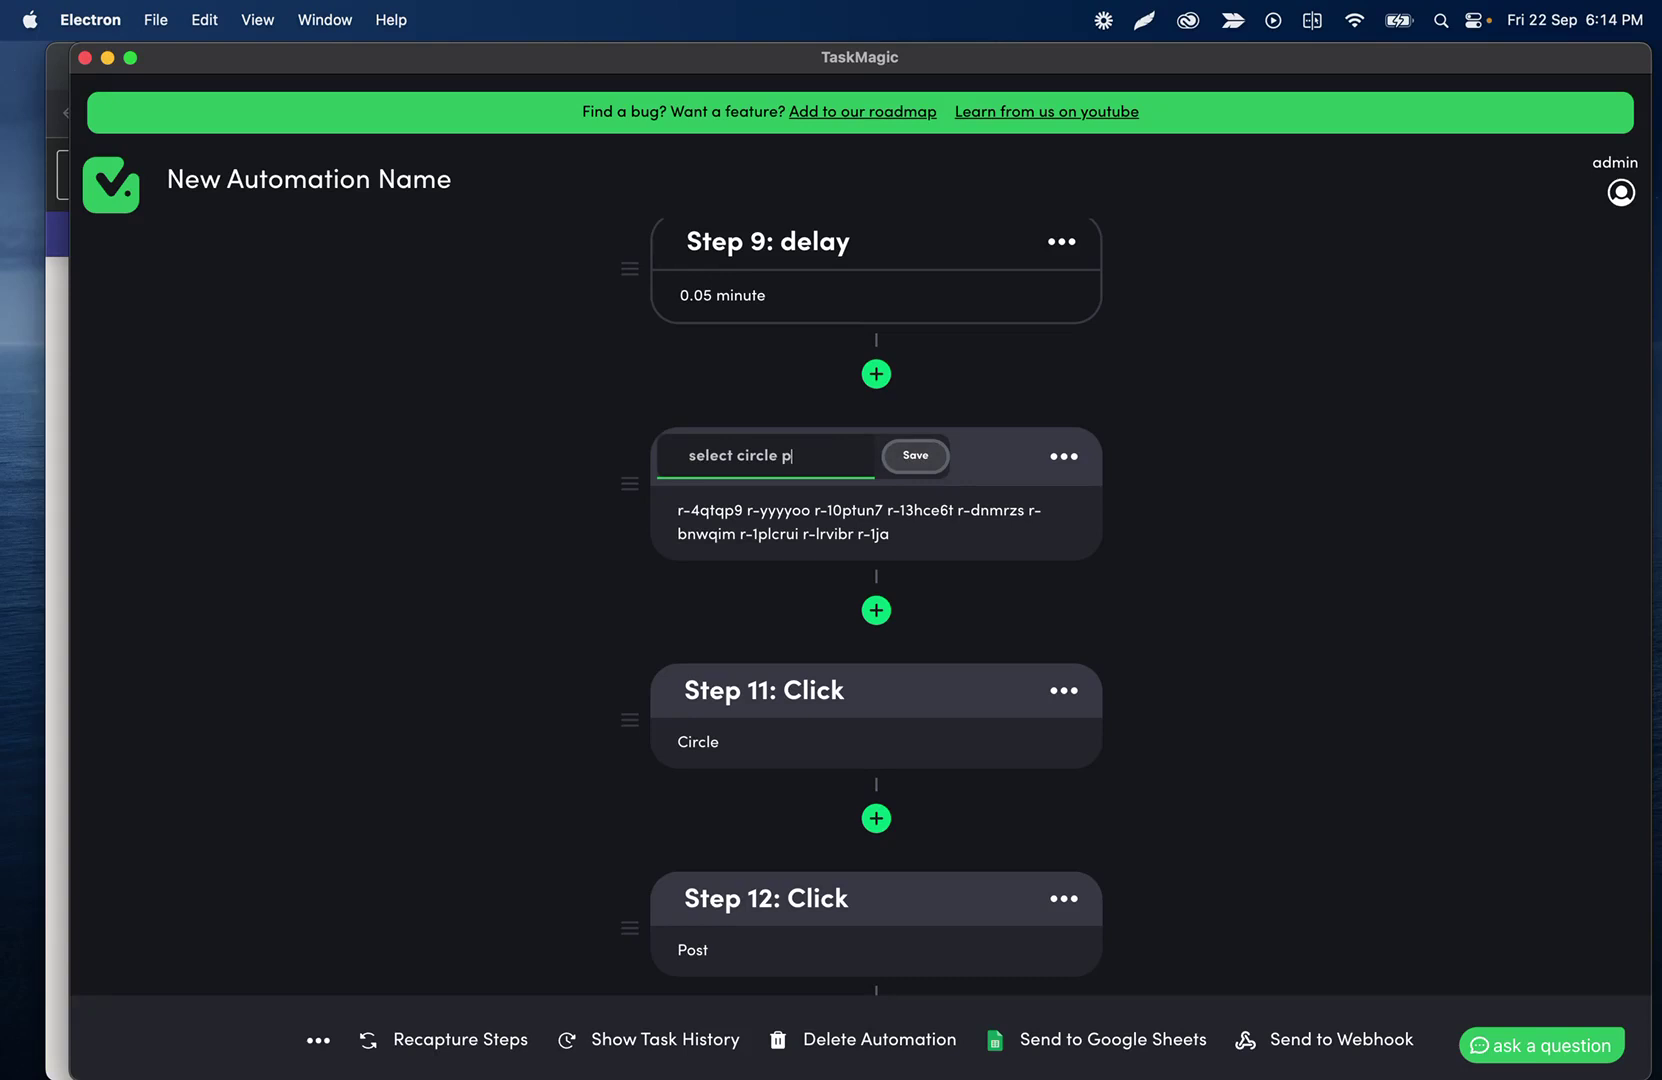
click(927, 462)
click(789, 710)
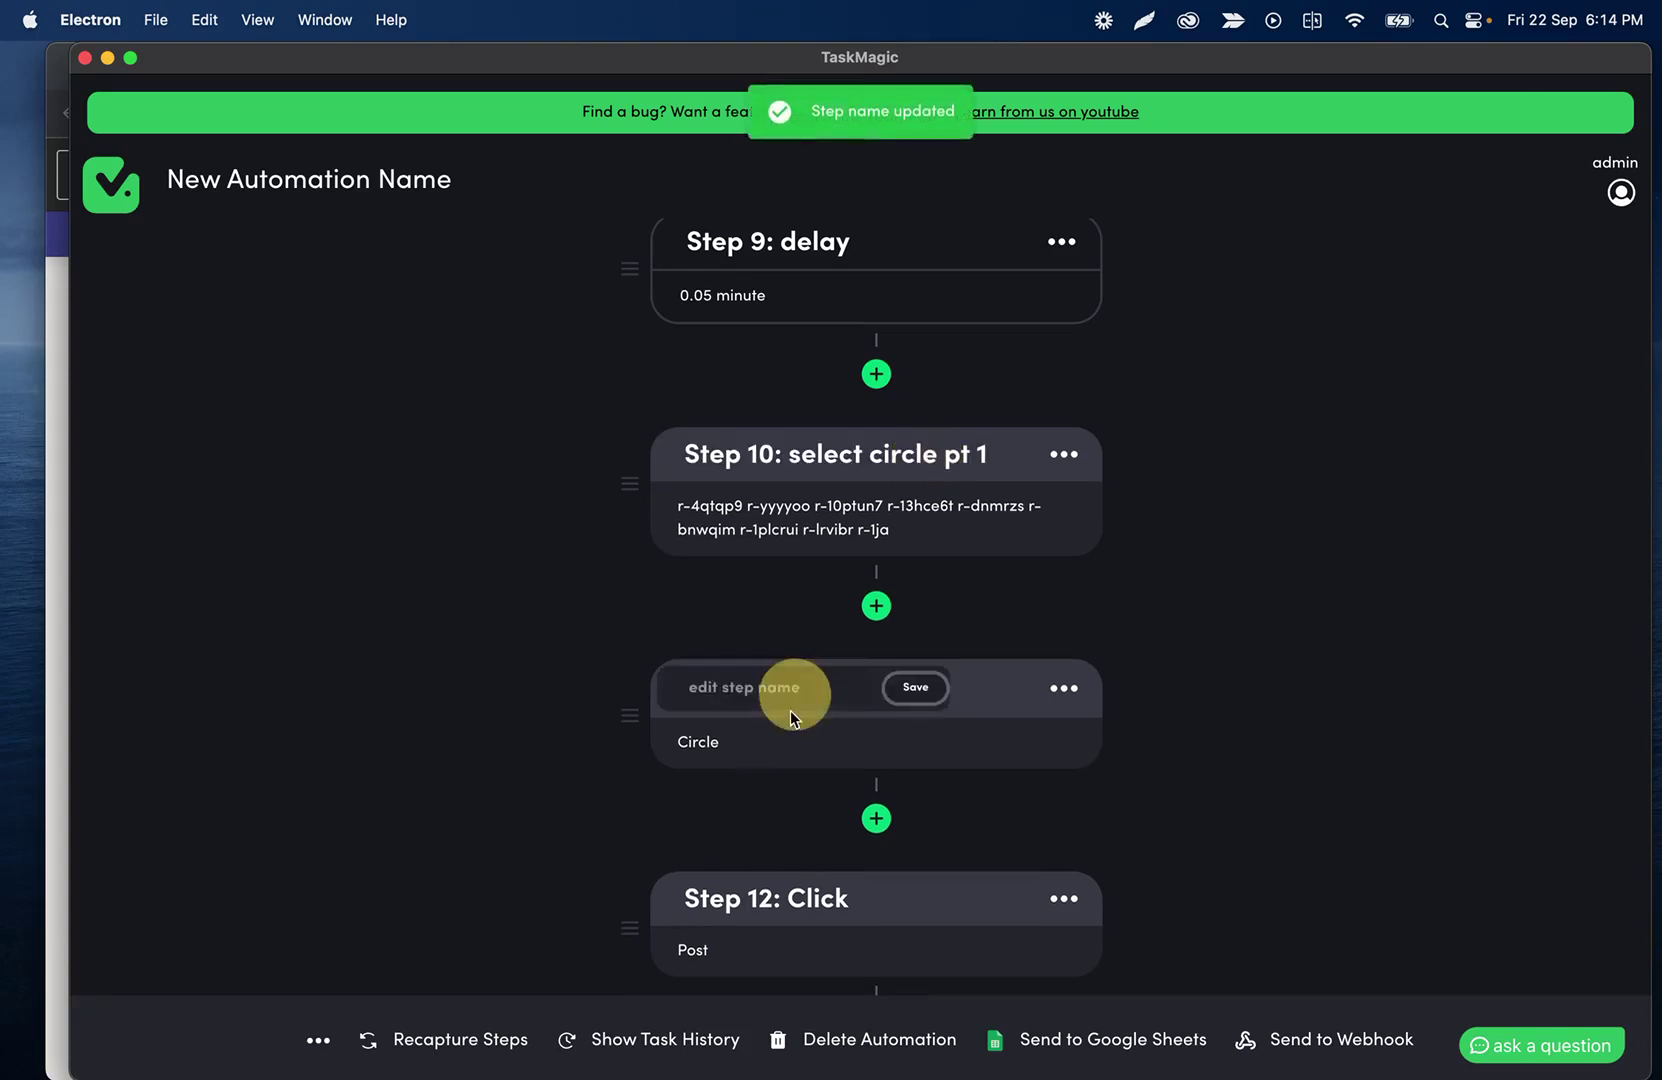
text(select circle pt 2)
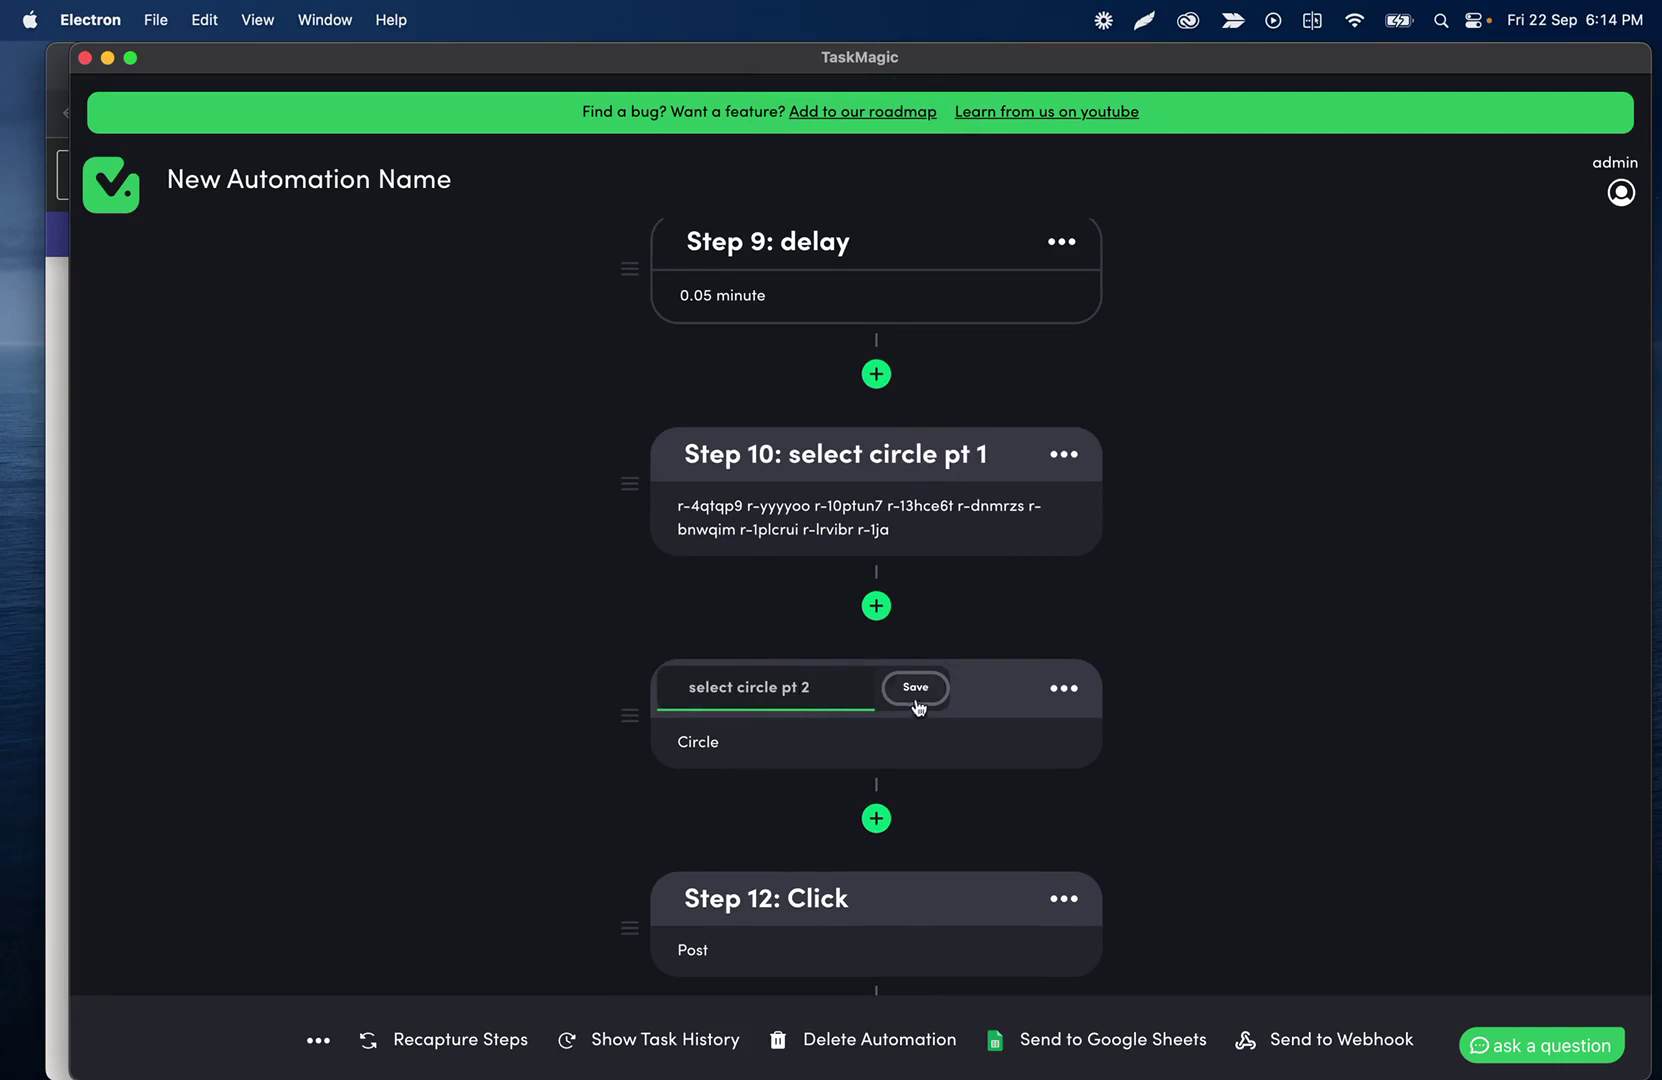
click(915, 690)
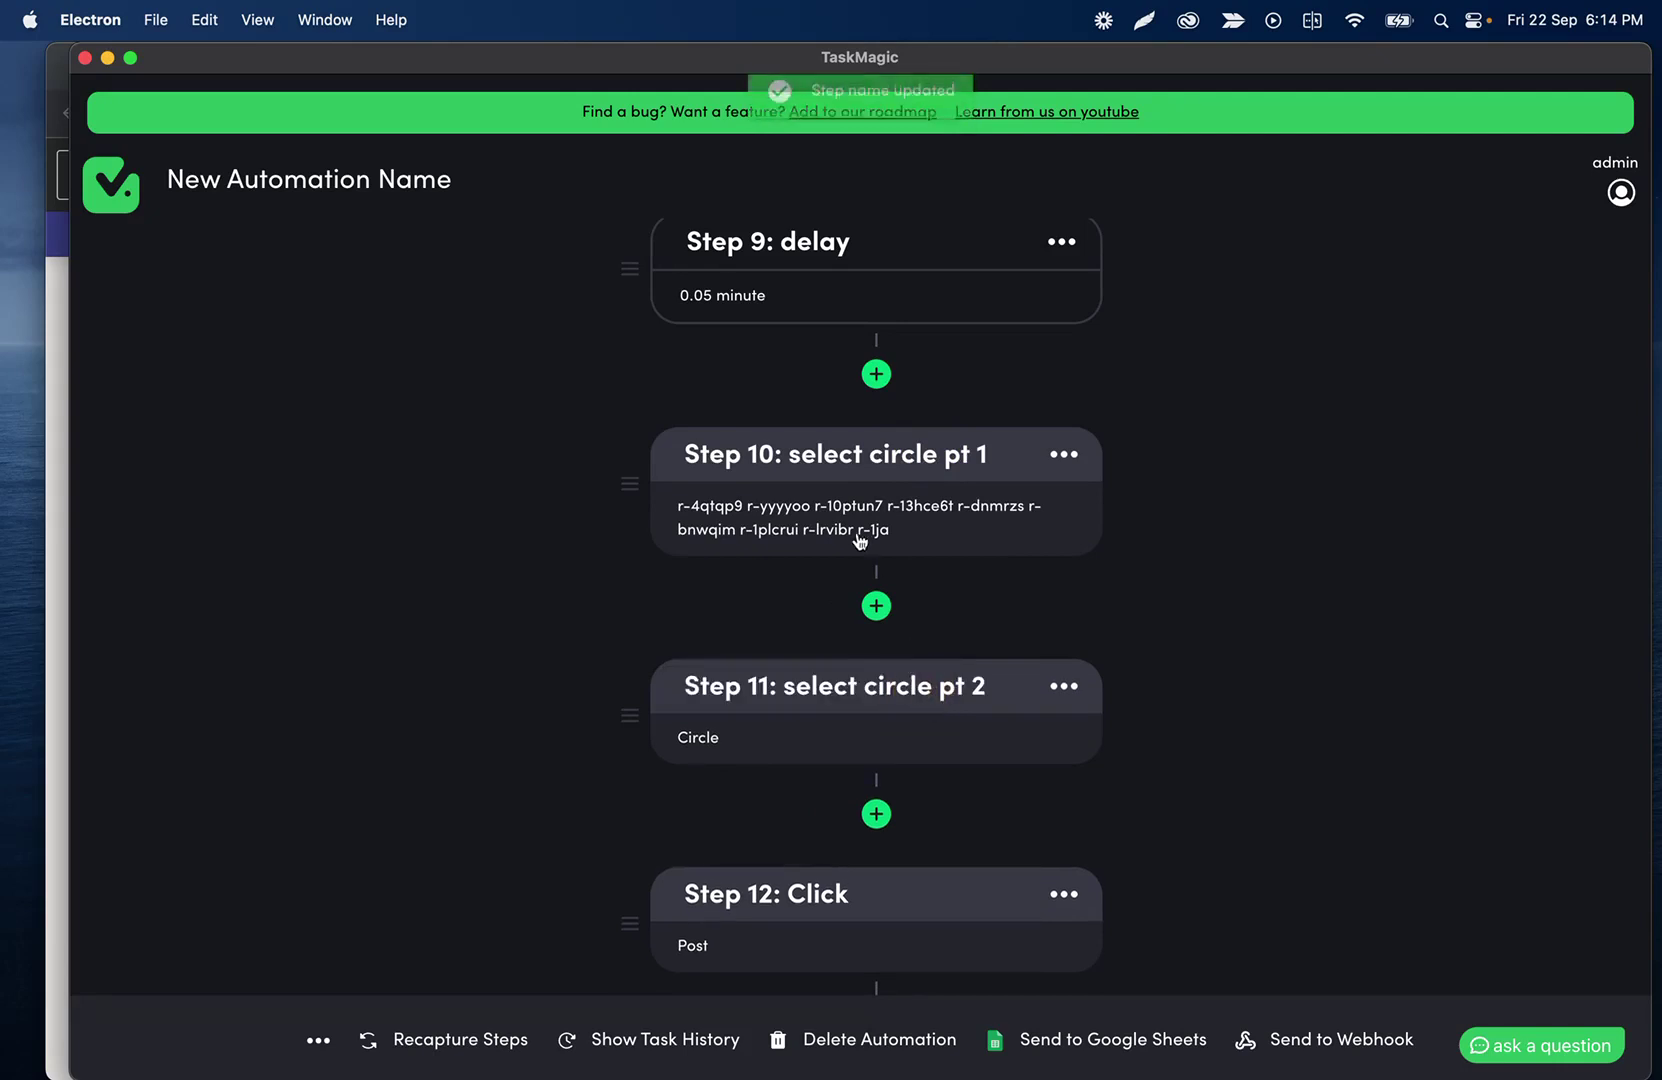
- Open the webhook setup from the trigger management page, then go back to the step list
scroll(813, 683, down, 3)
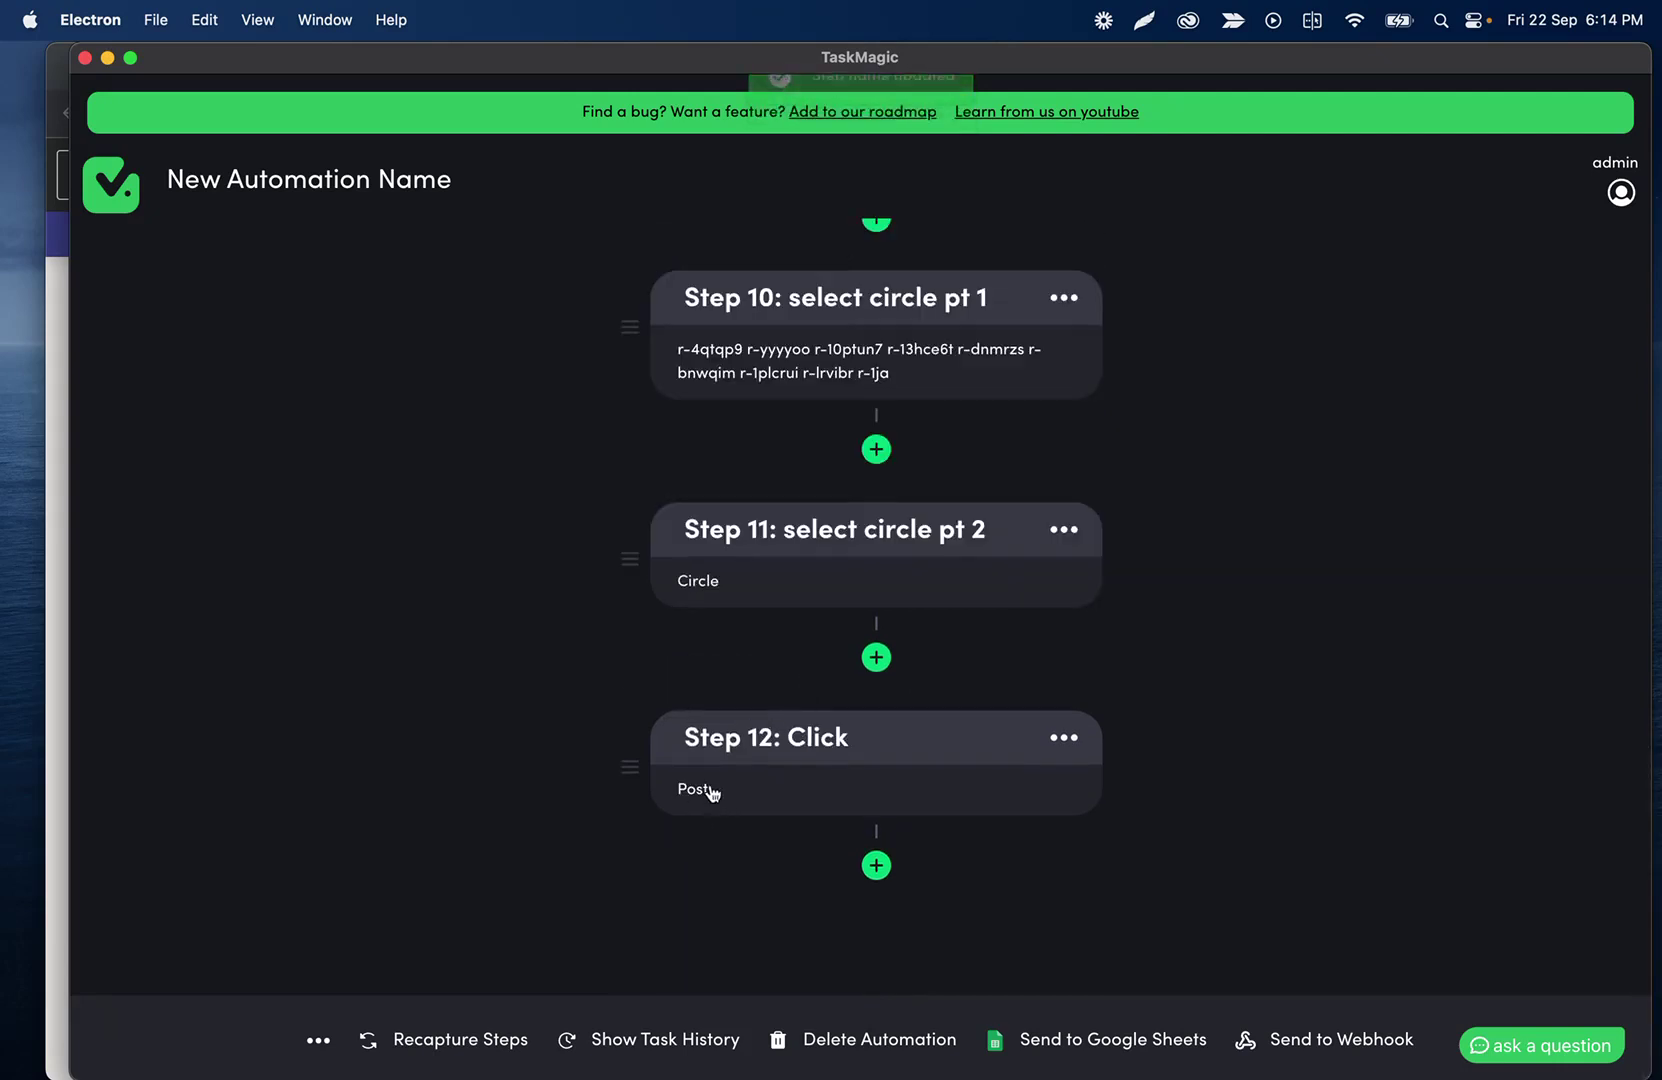
scroll(664, 601, up, 20)
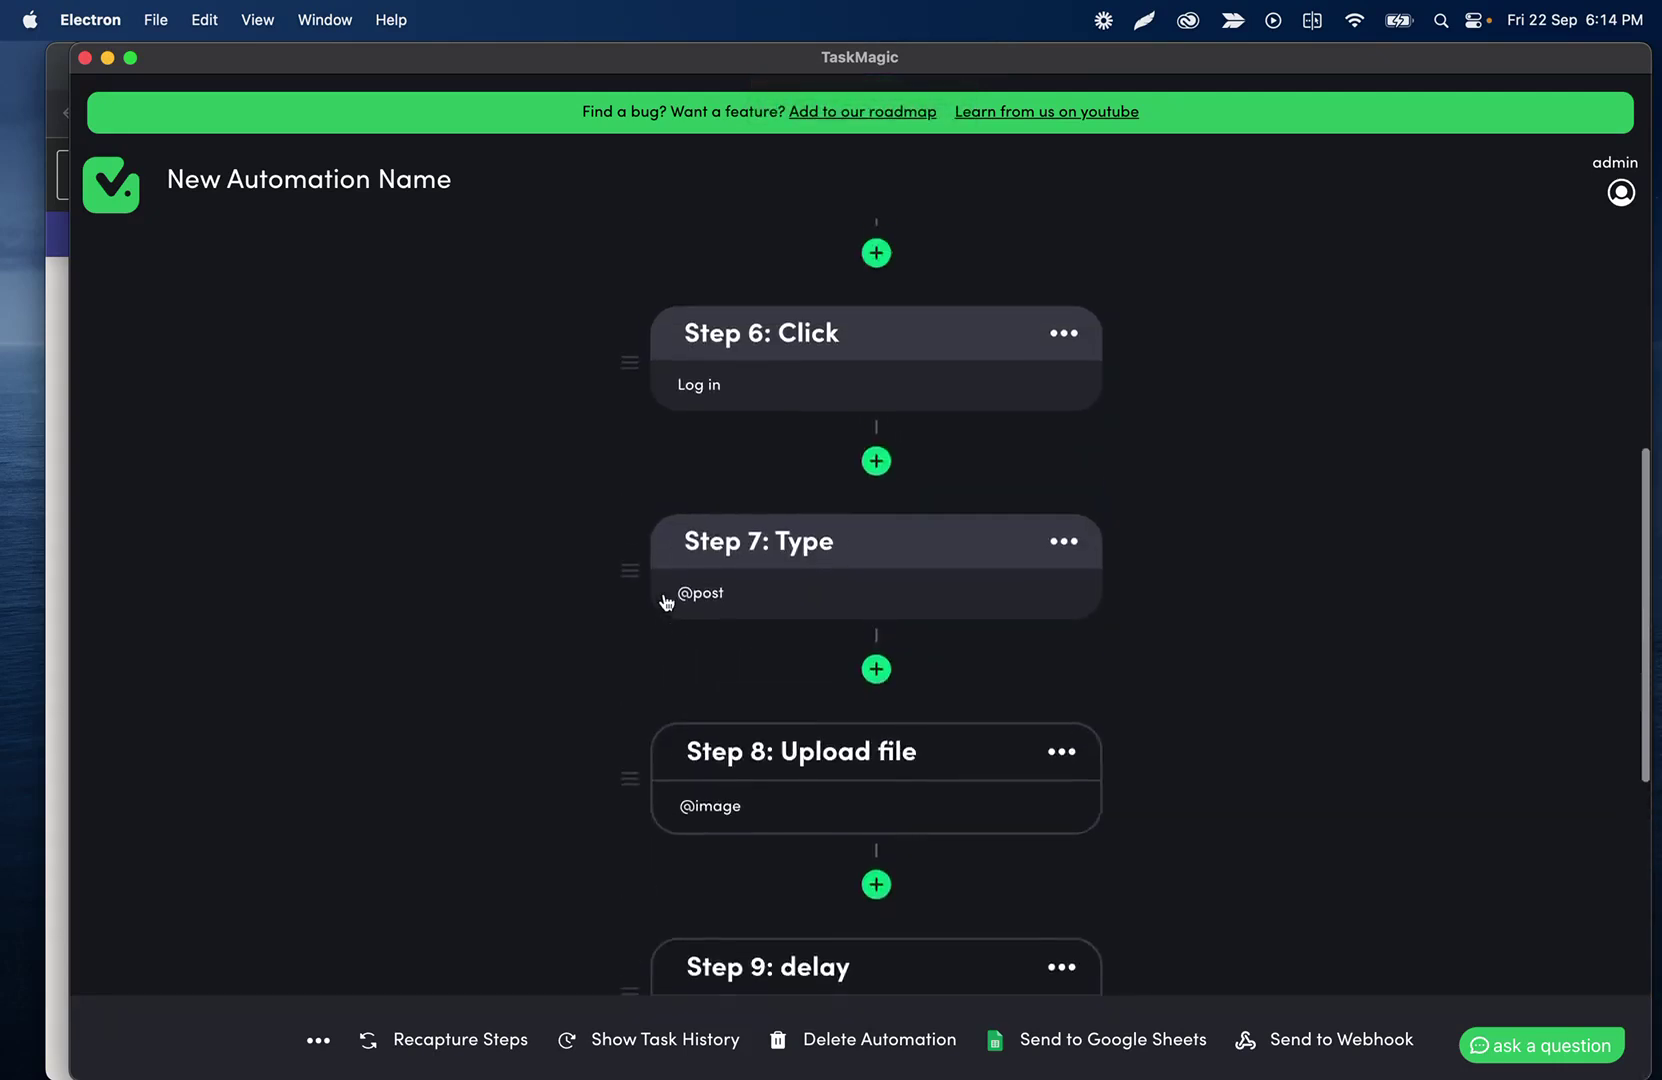
scroll(735, 456, up, 3)
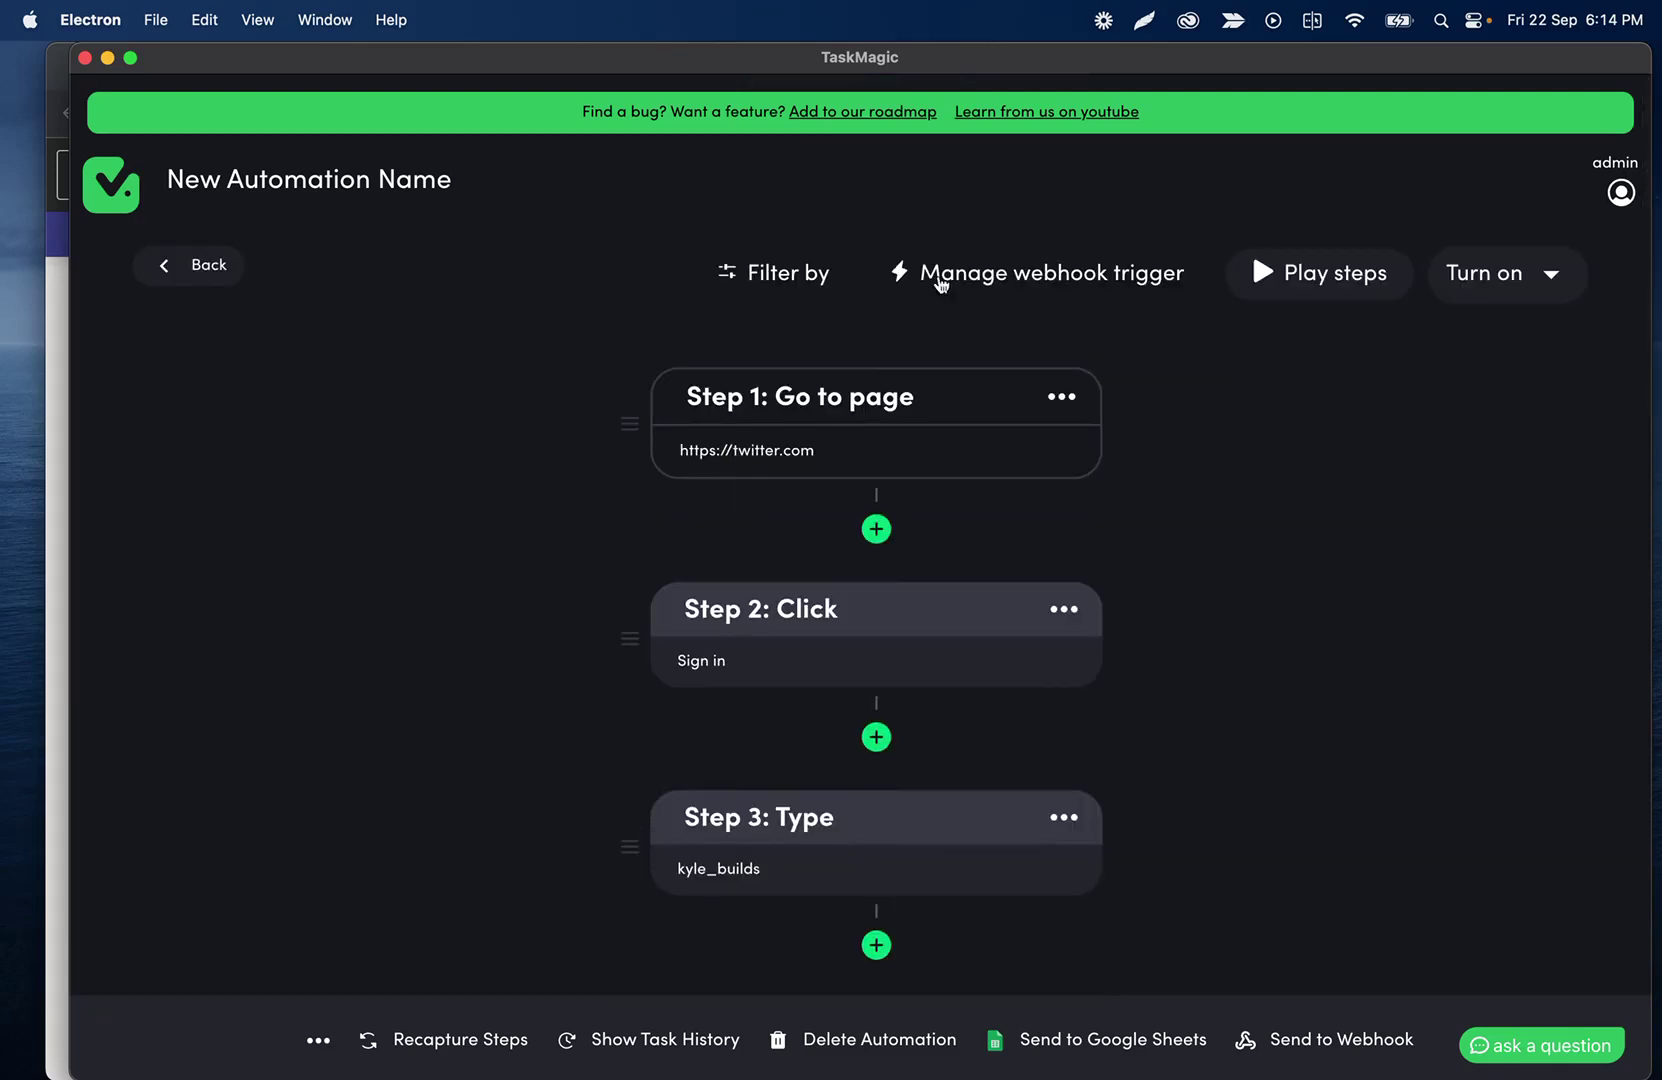
click(1069, 275)
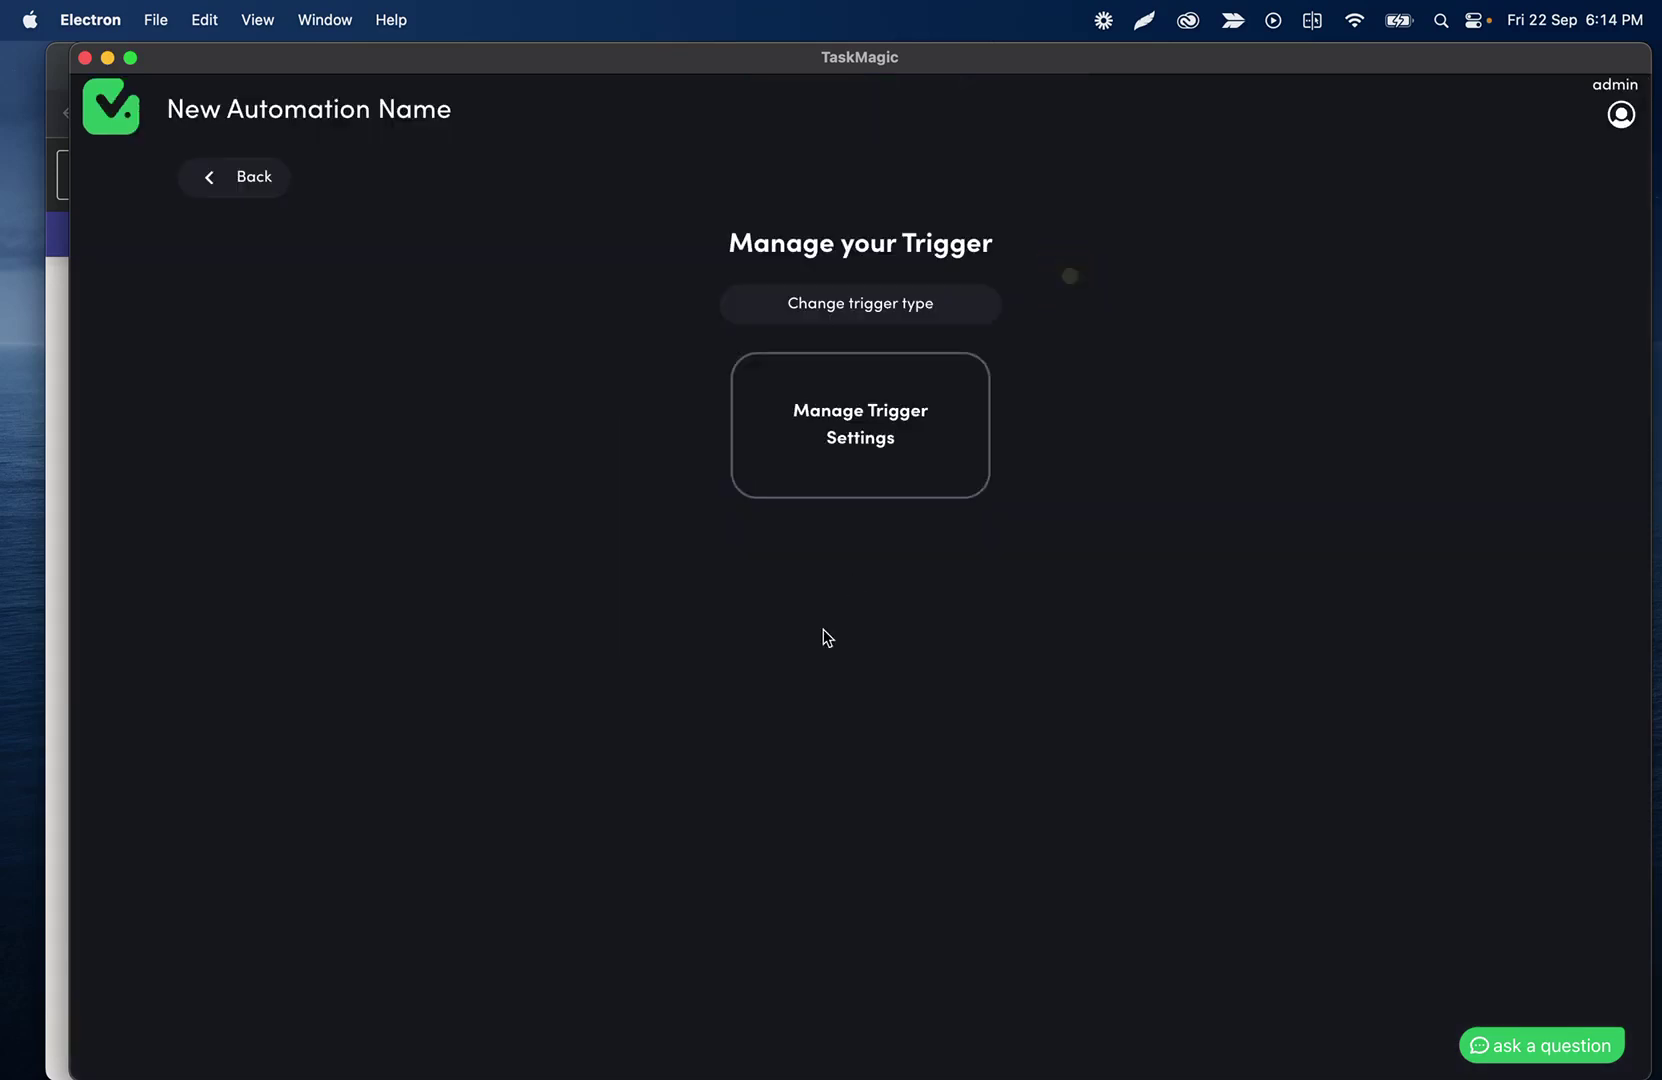
click(857, 395)
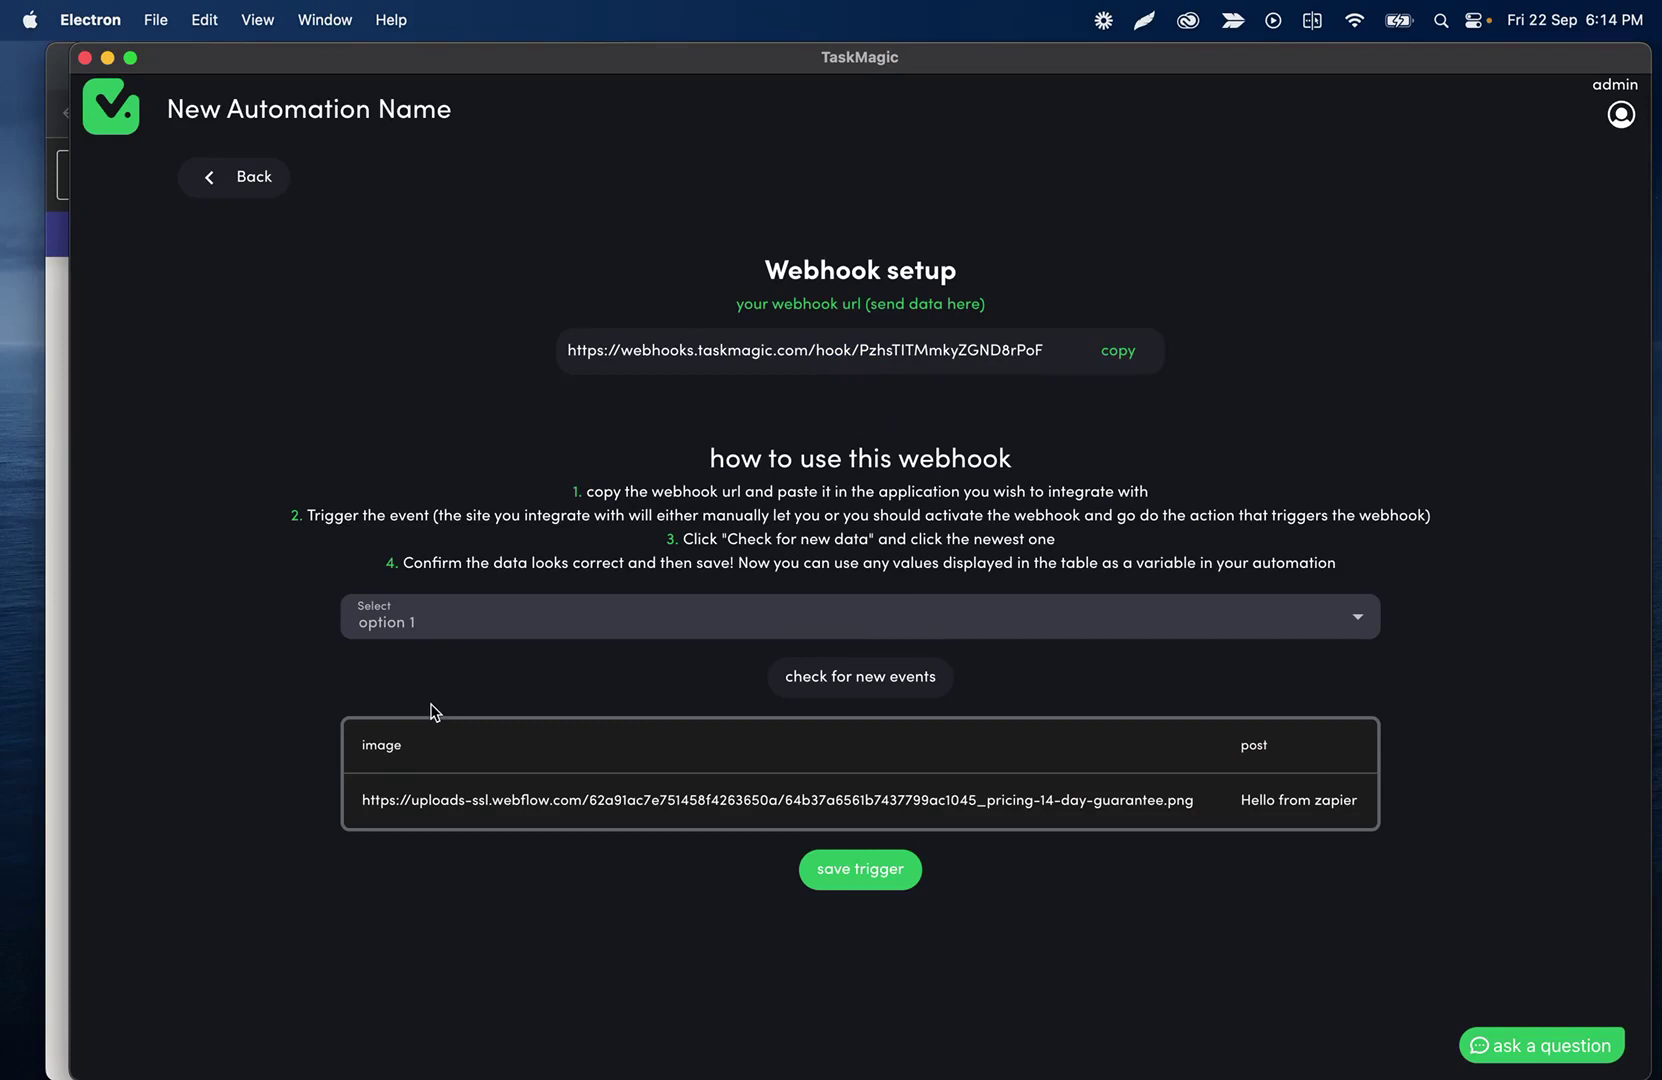
click(249, 176)
click(245, 177)
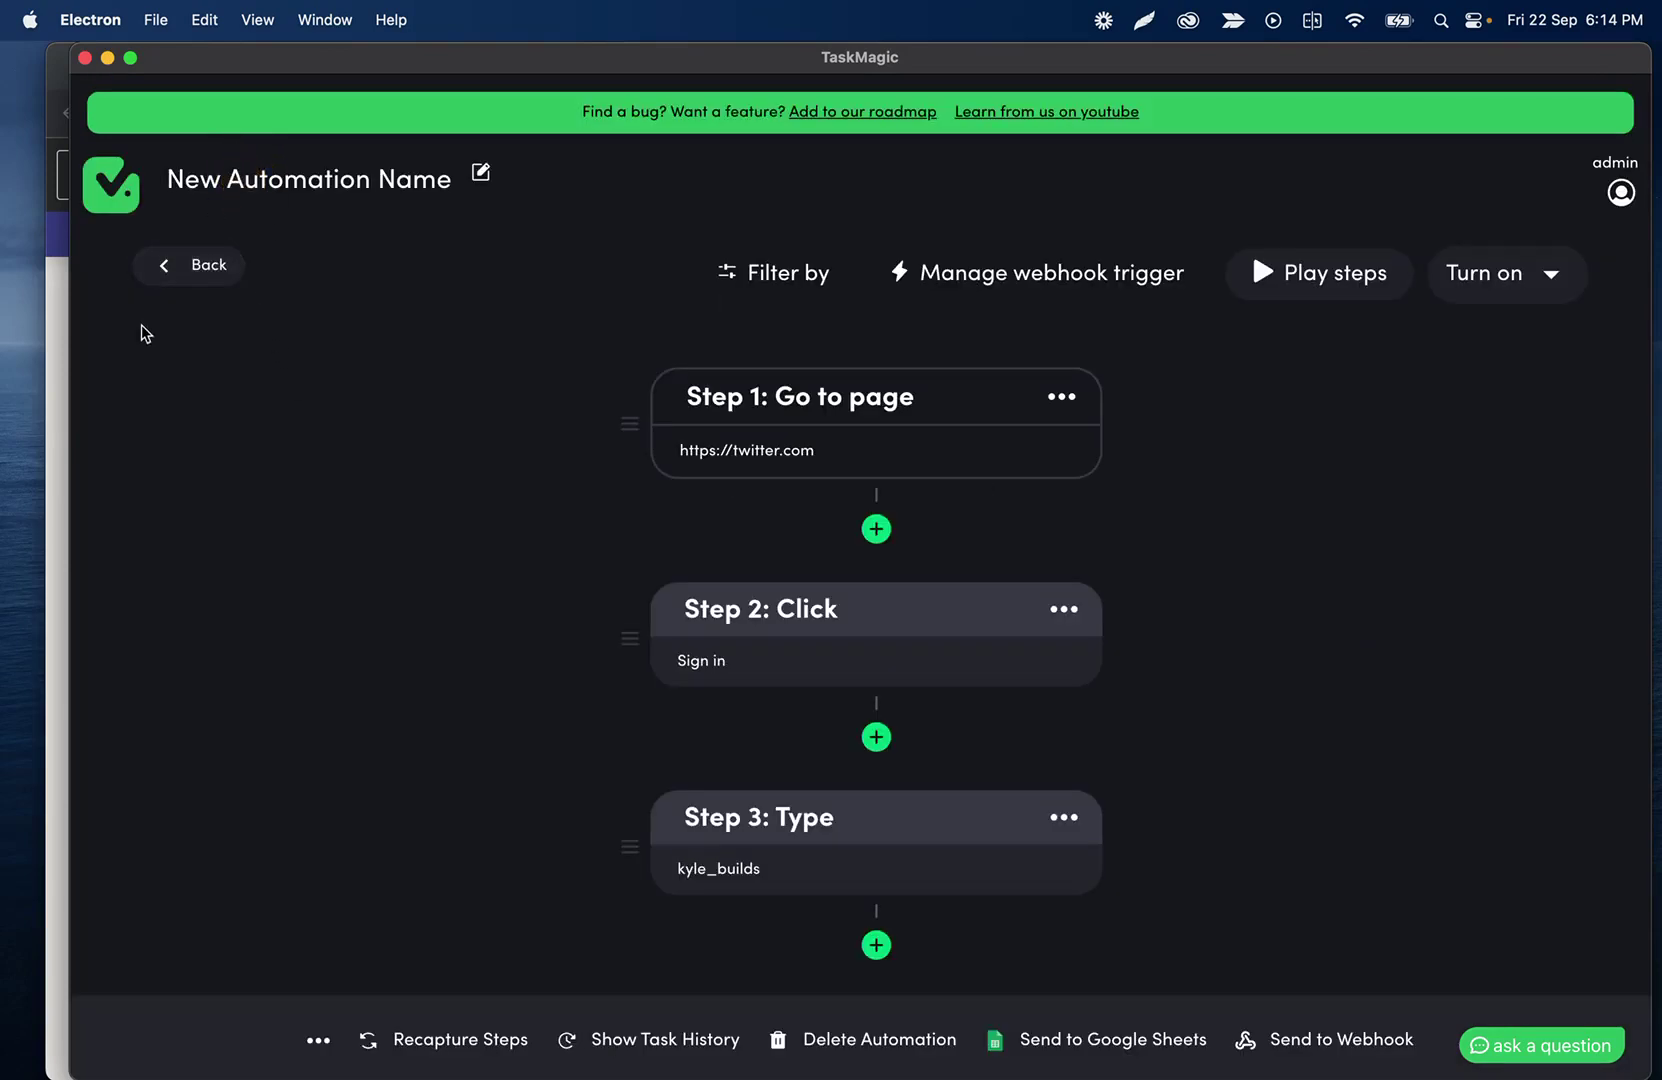
- Start a test run of the automation and open its Run Details log
click(1344, 289)
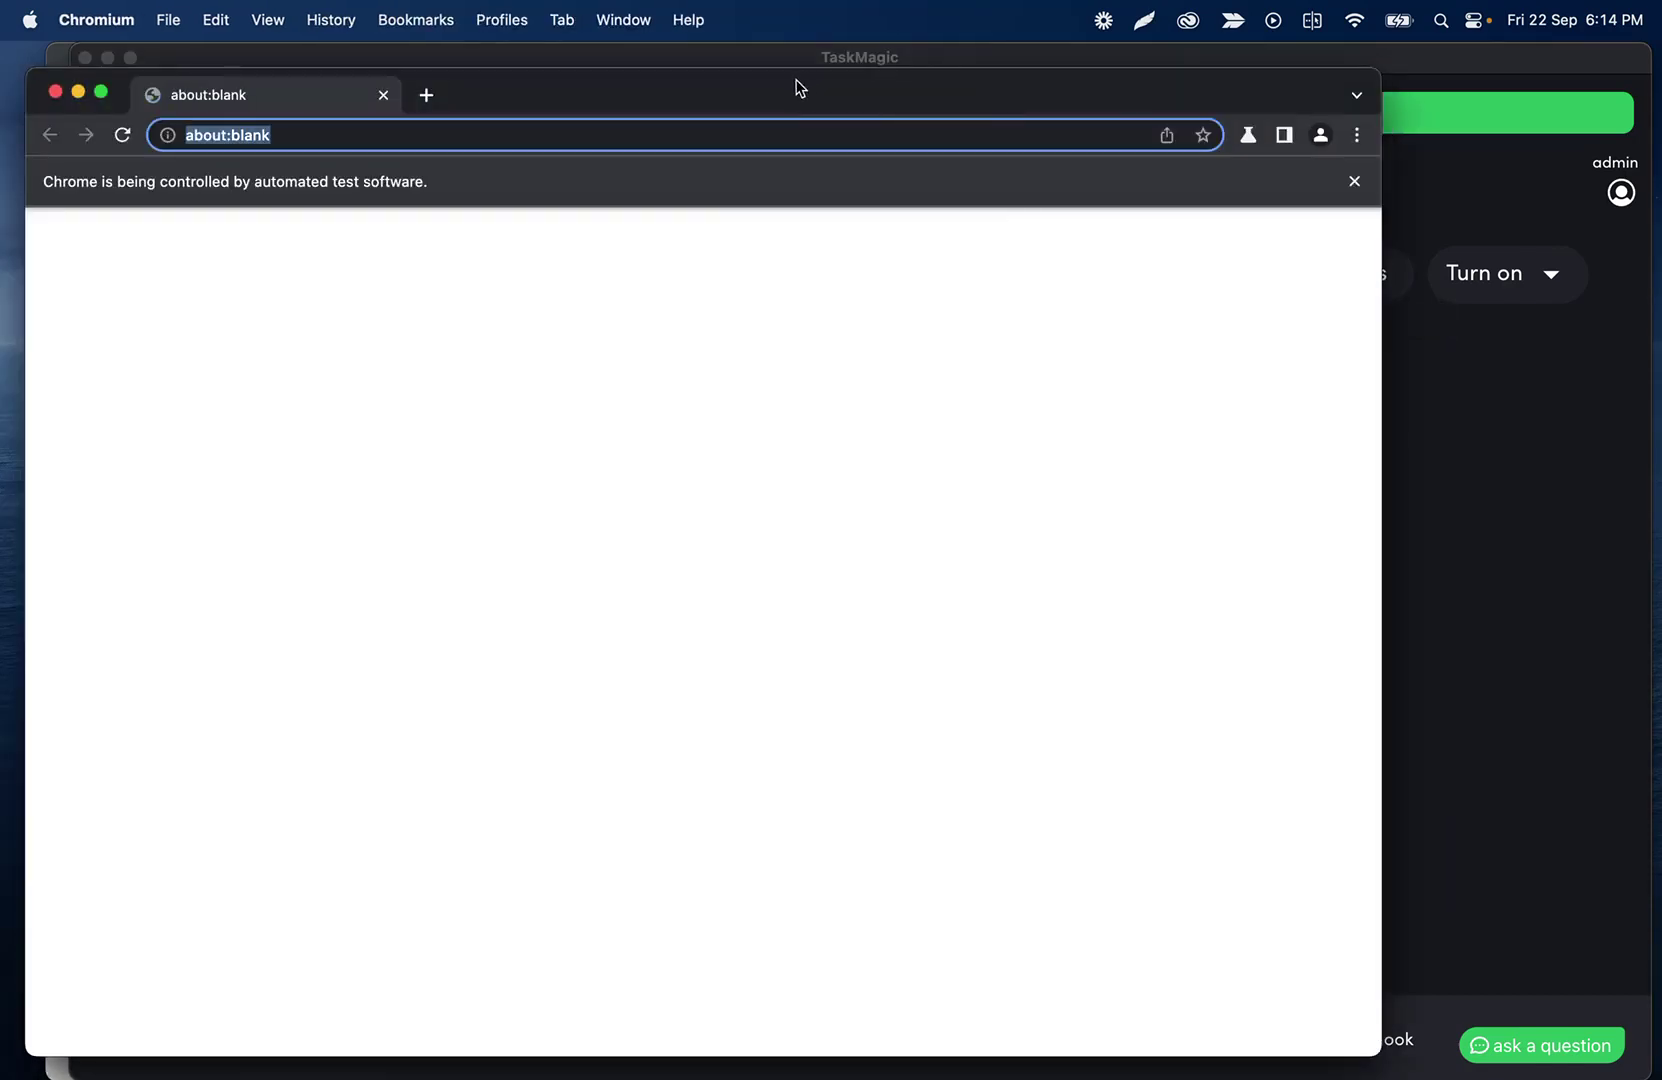
drag(774, 89, 916, 56)
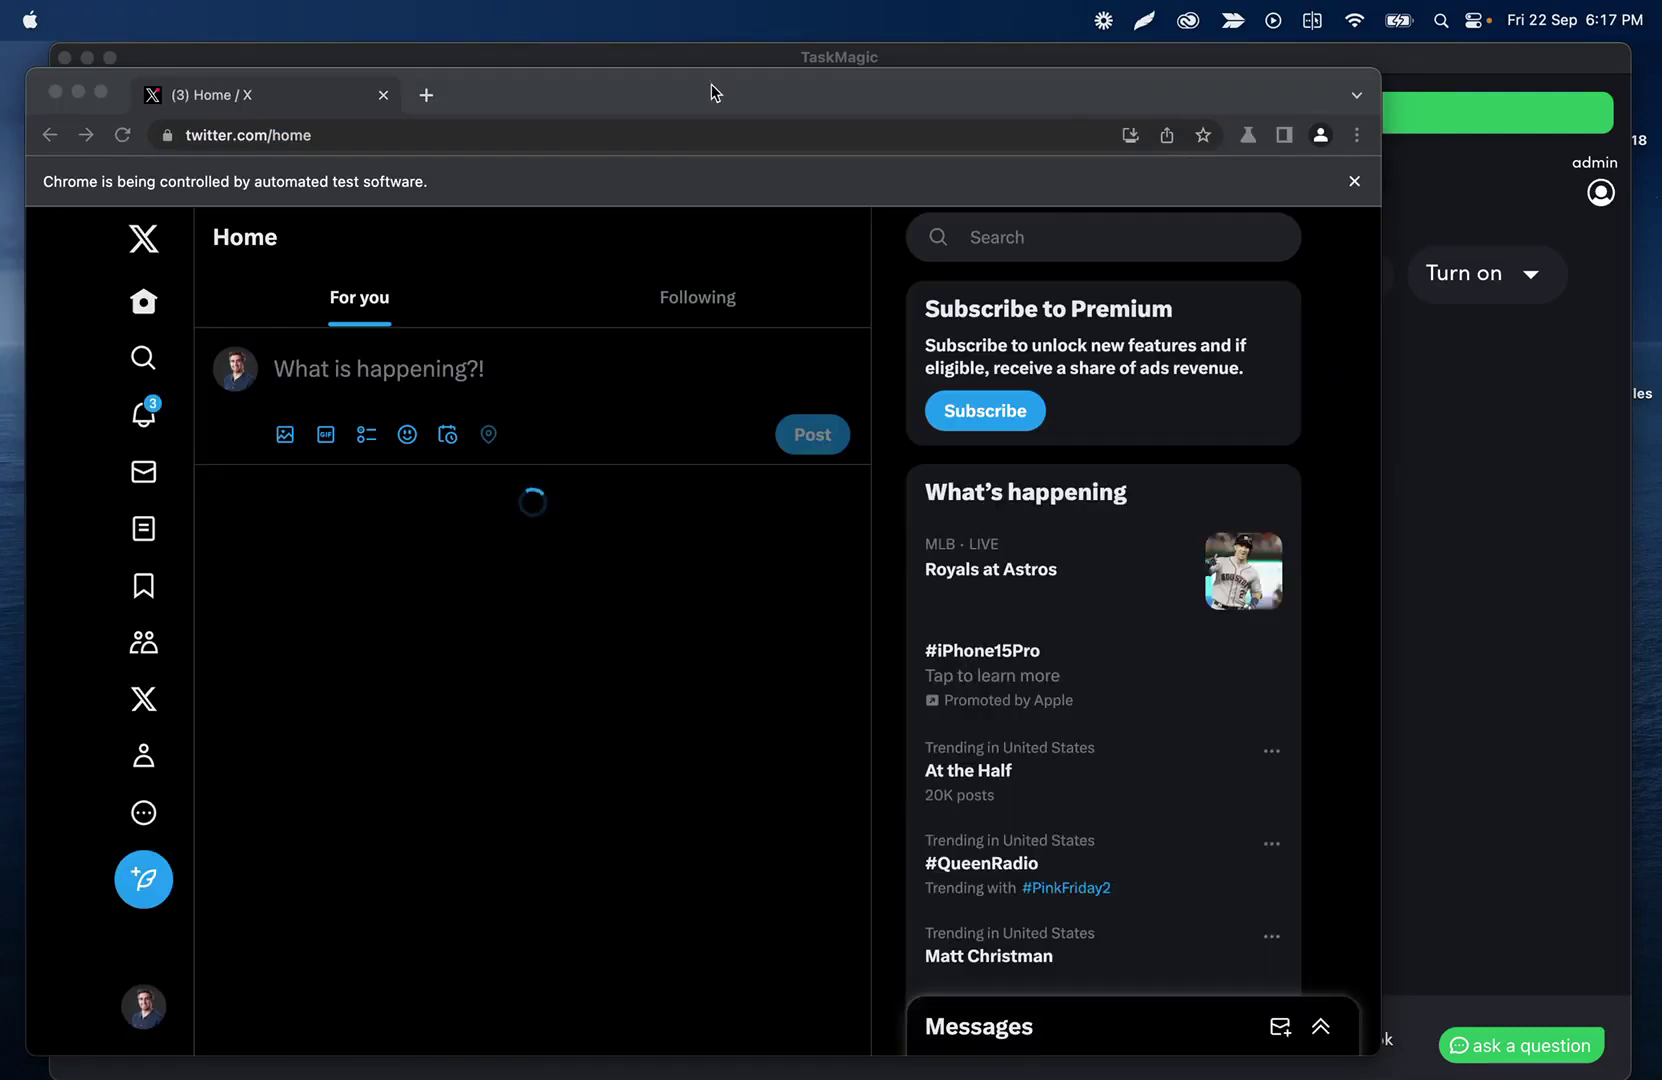
drag(827, 89, 954, 55)
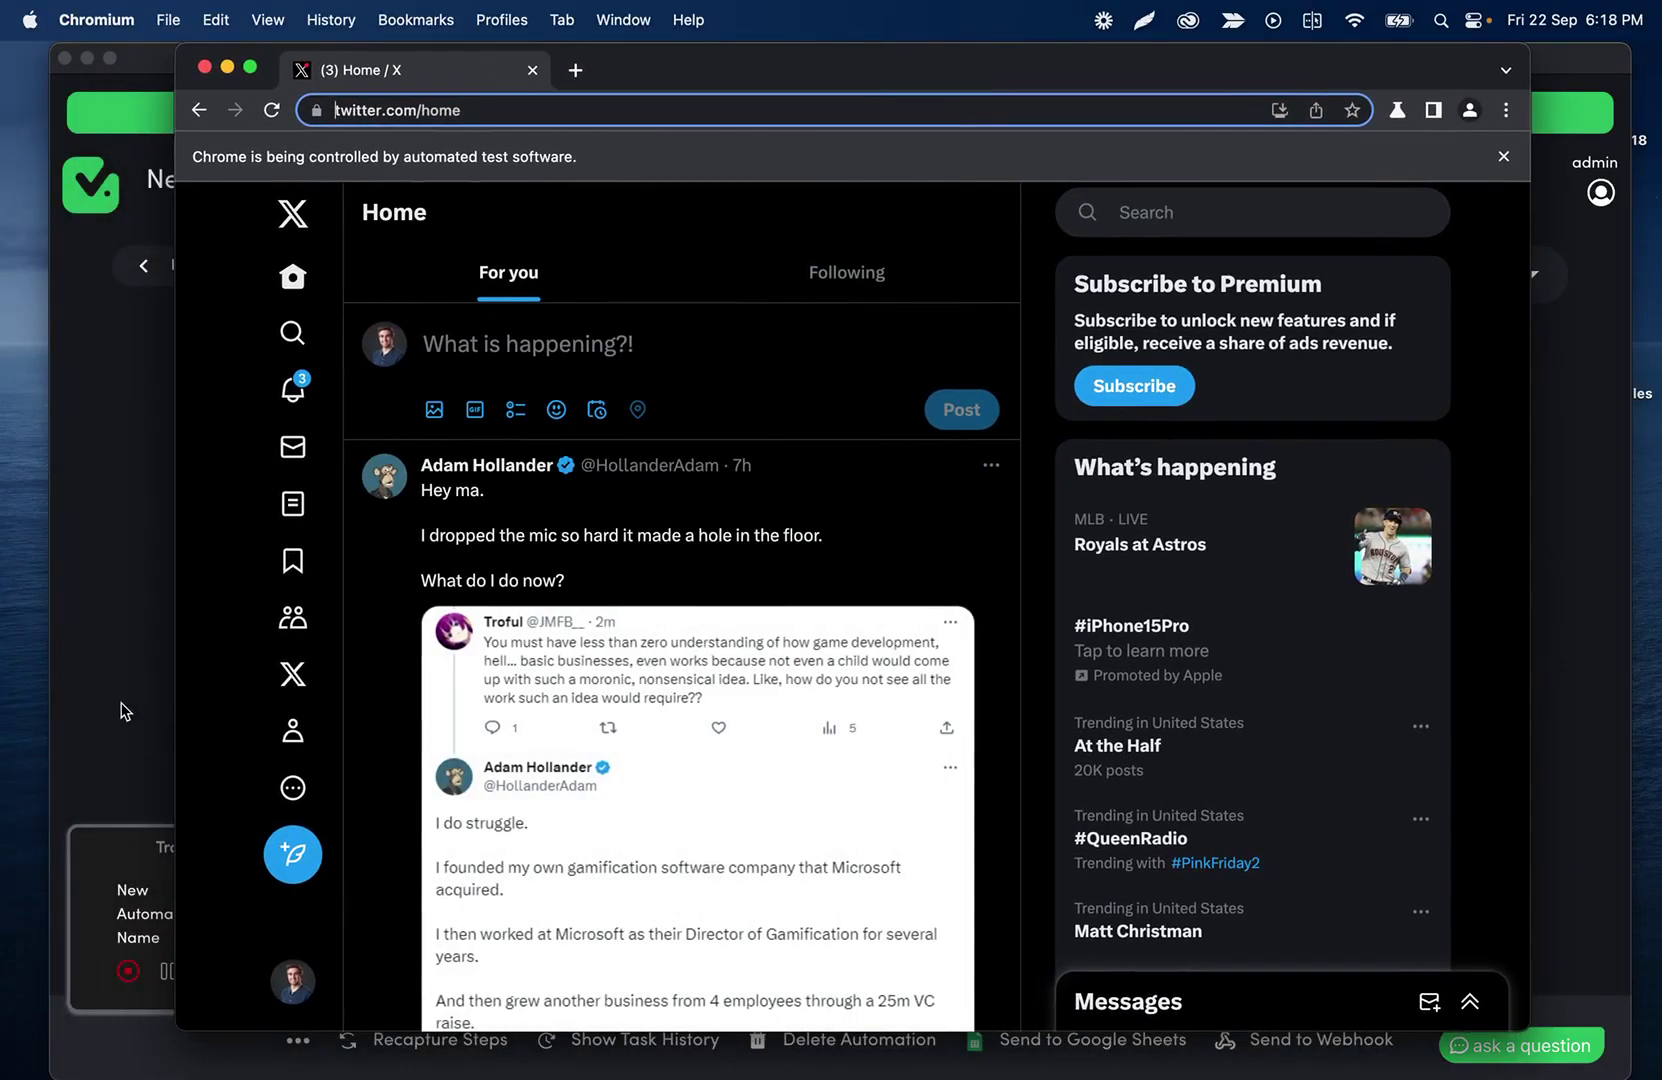
click(127, 712)
click(305, 856)
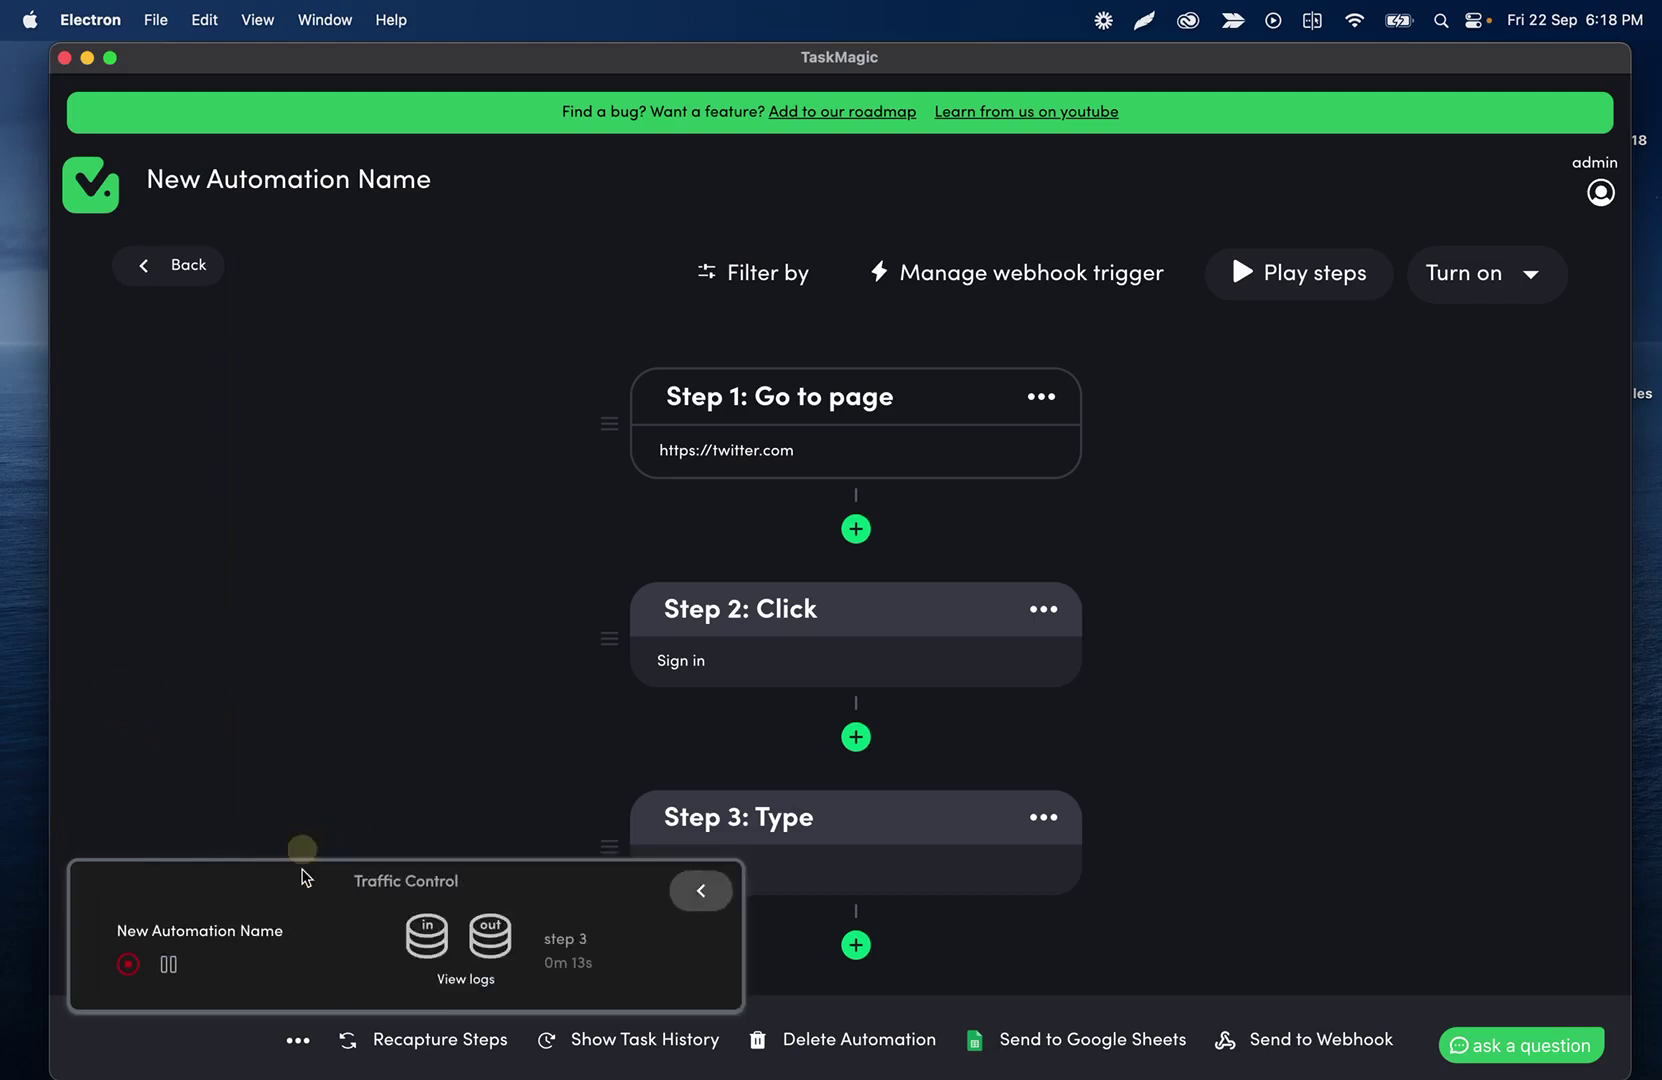
click(464, 978)
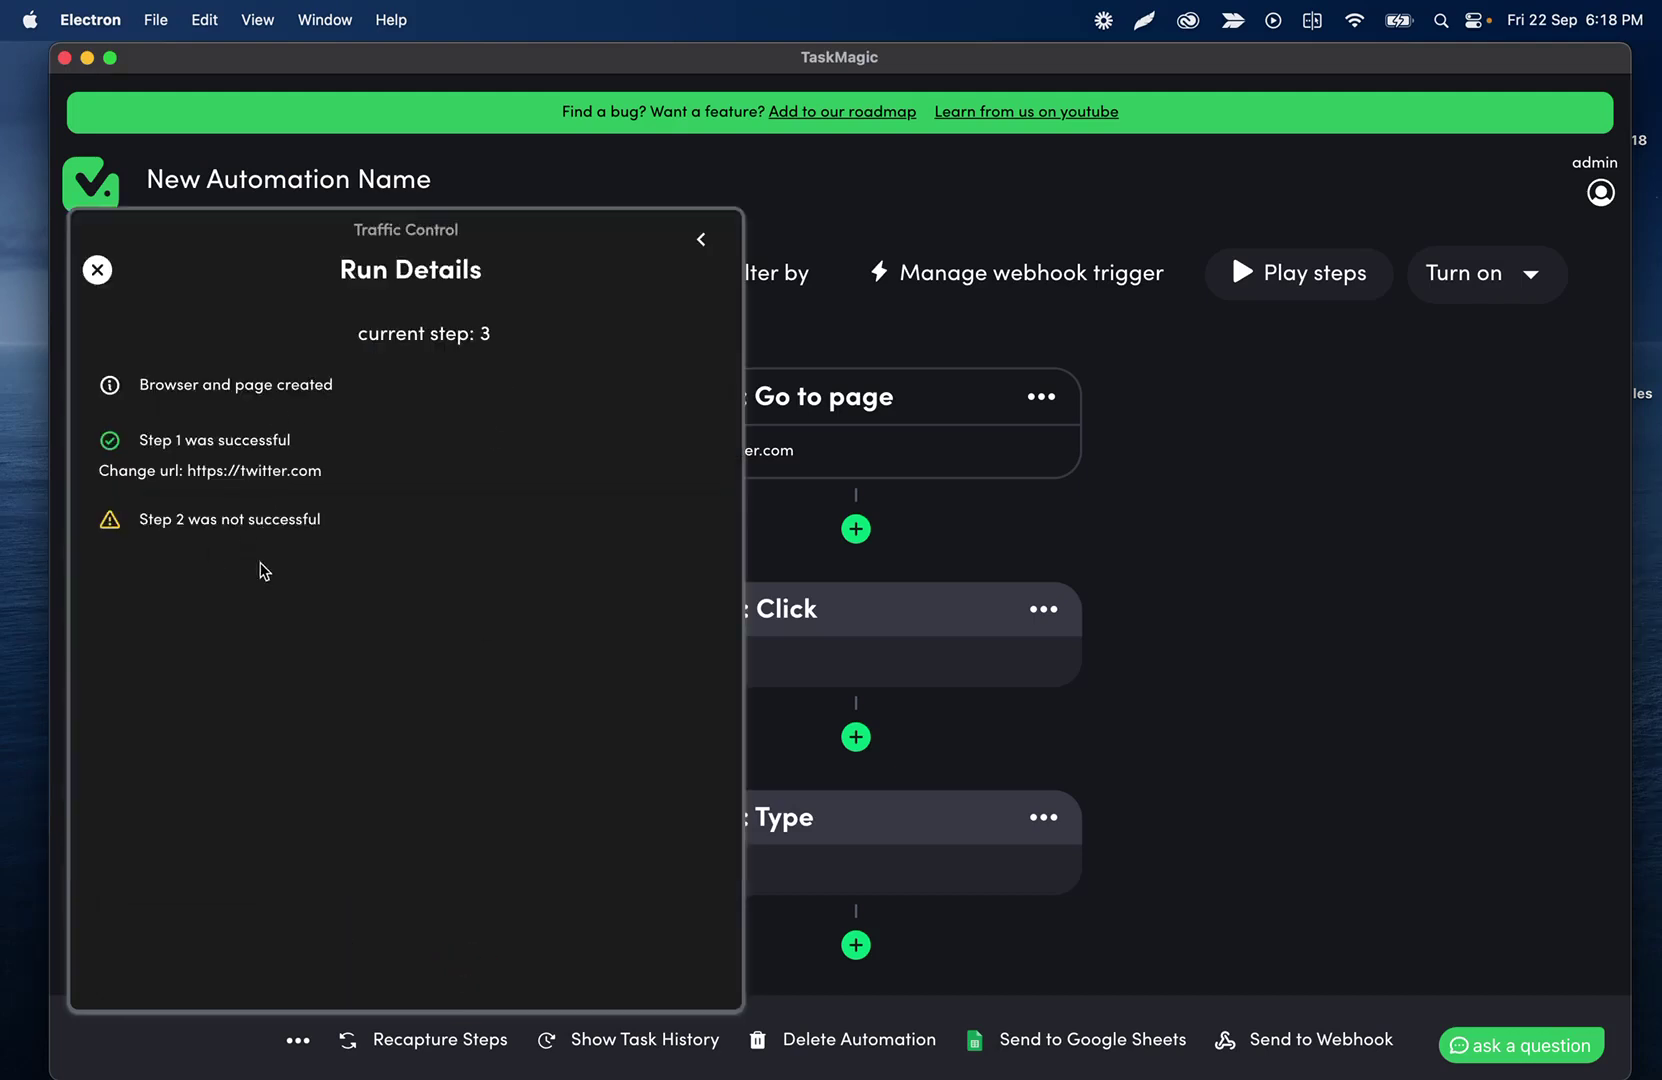
- Check the Sign in click step's options while the automated browser runs
click(1317, 1010)
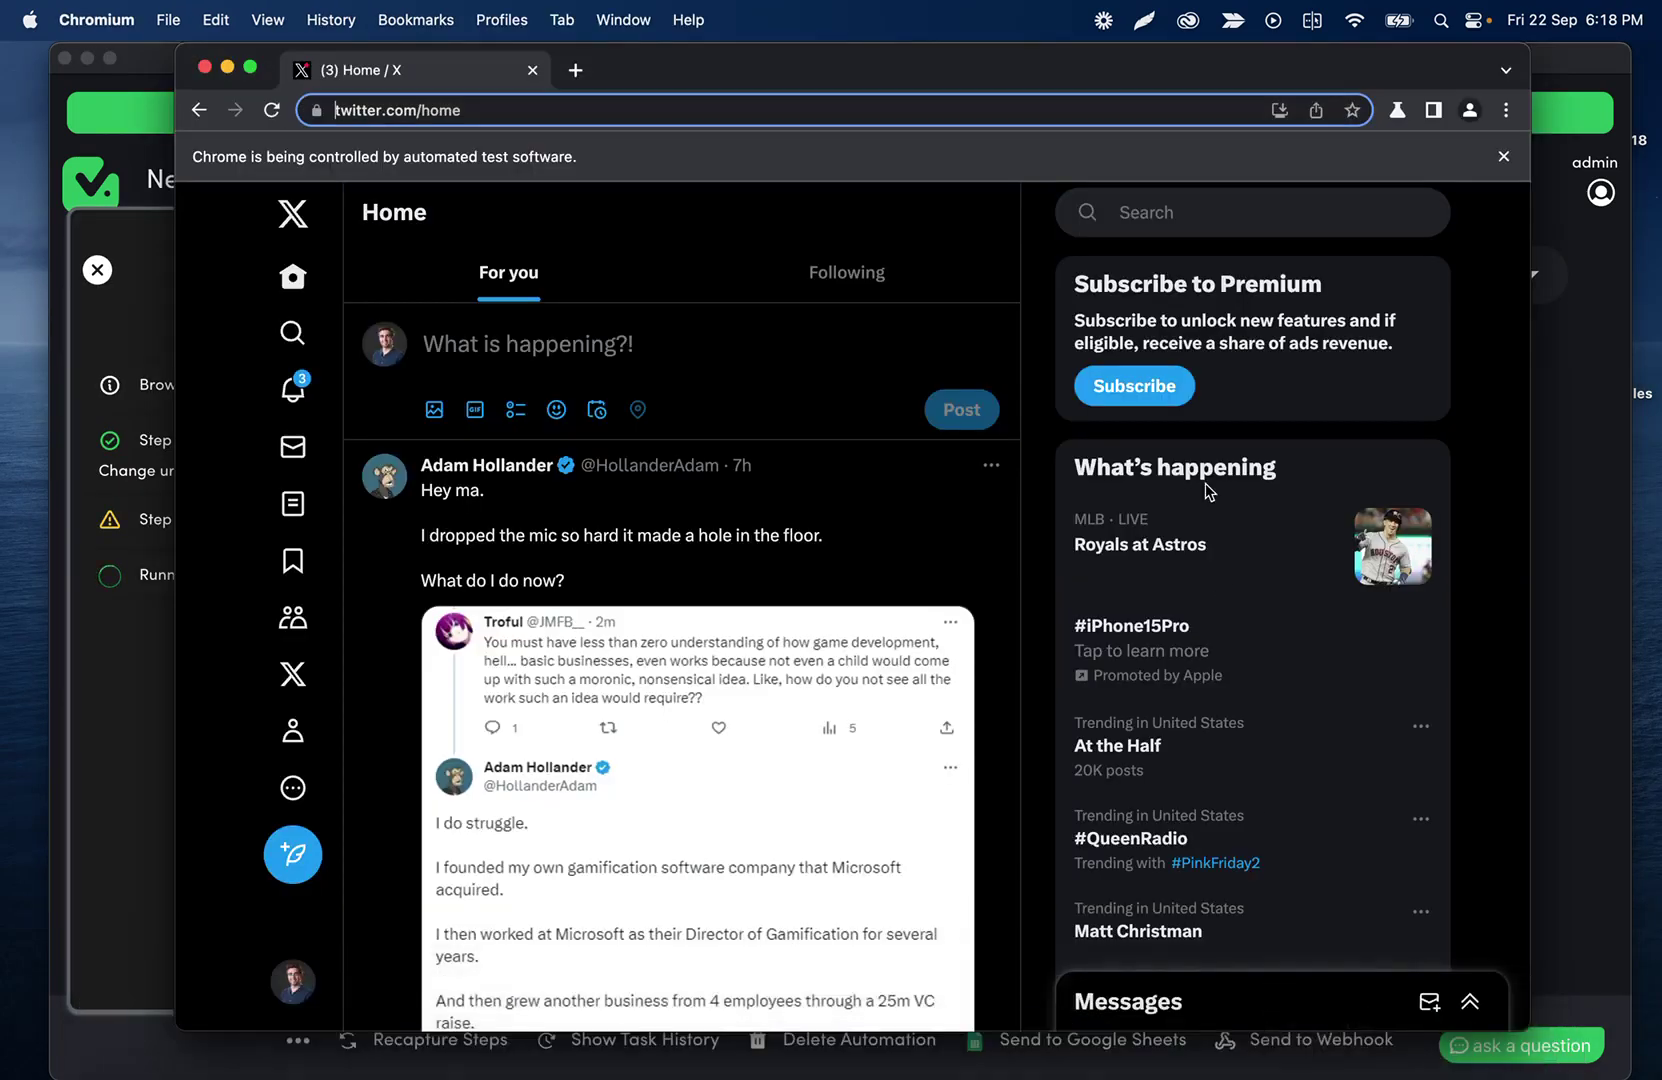
drag(868, 65, 879, 62)
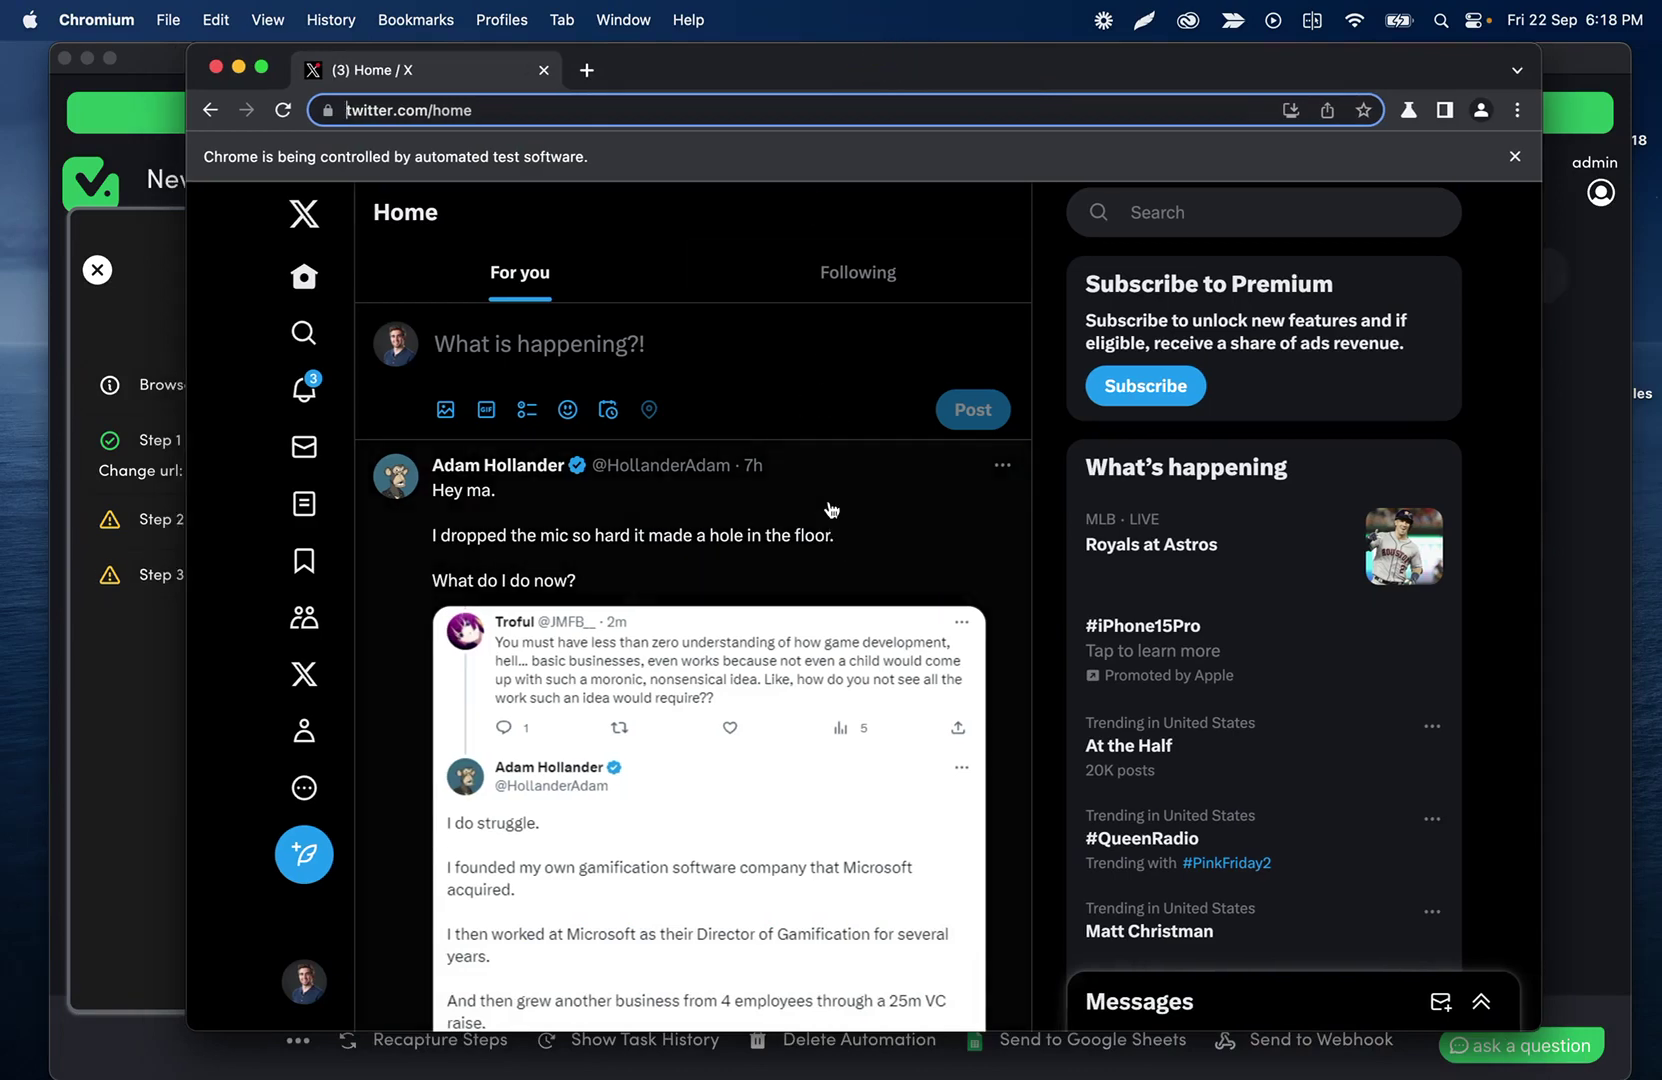
click(1569, 488)
click(1043, 612)
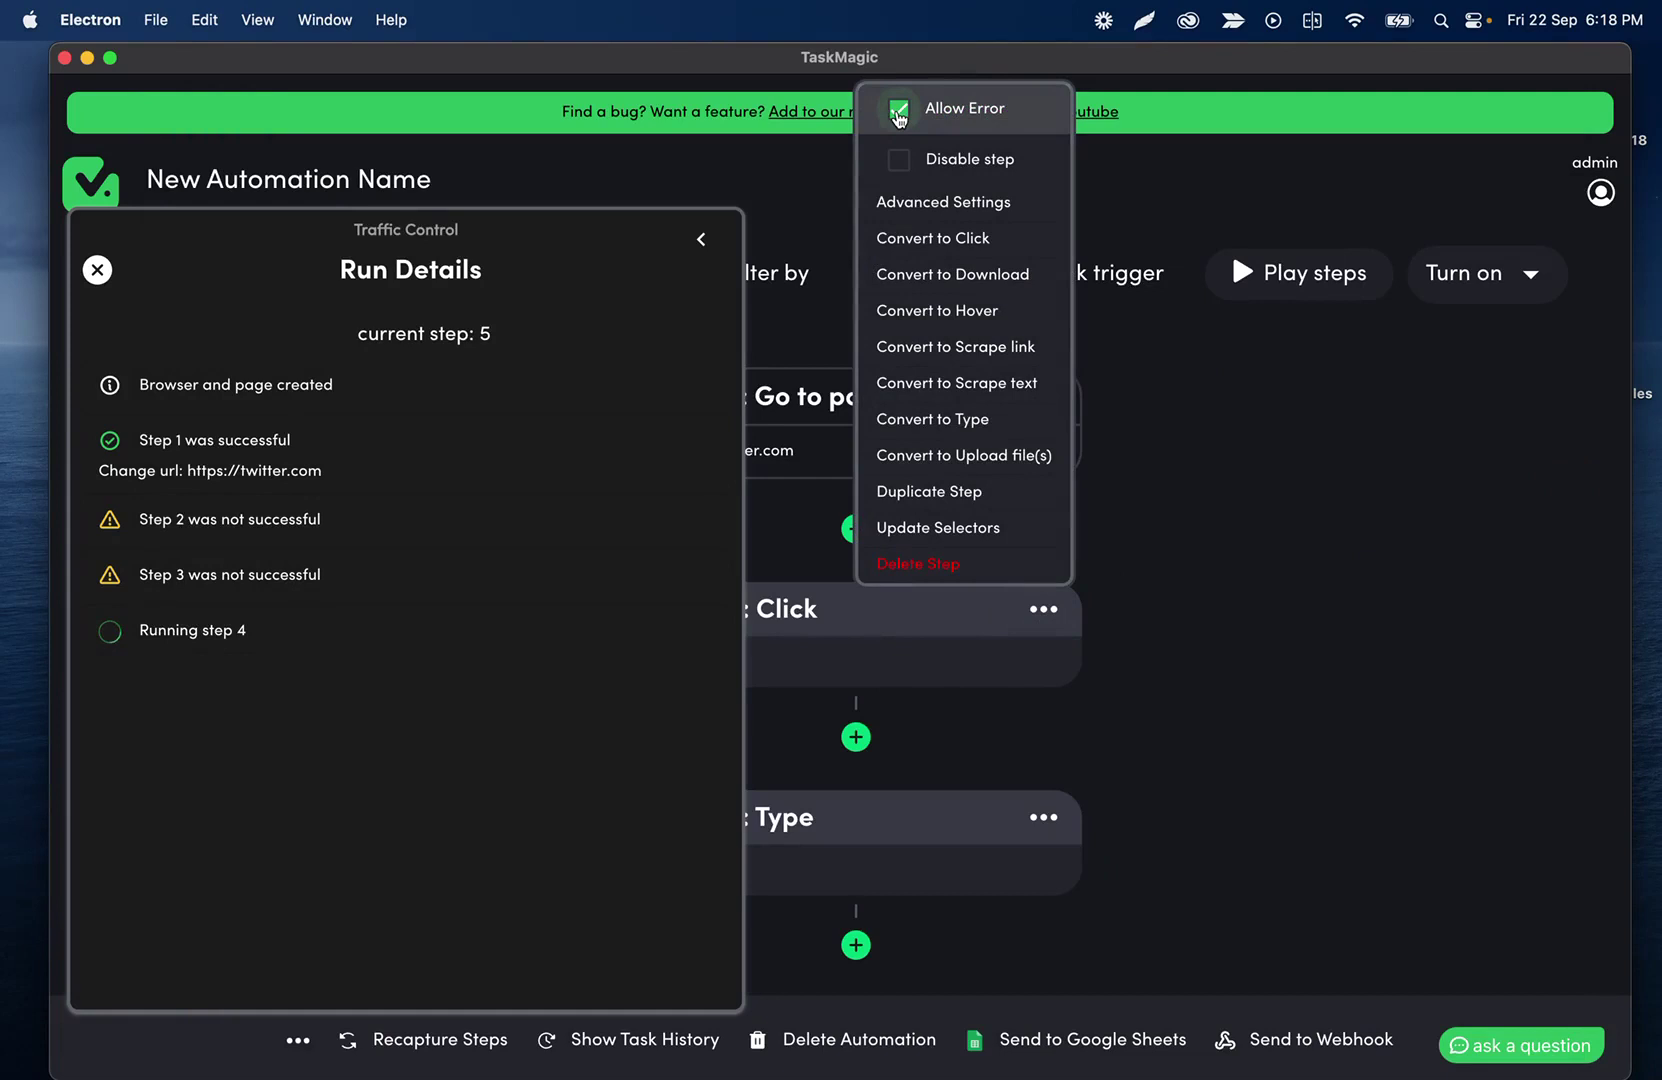
click(1045, 611)
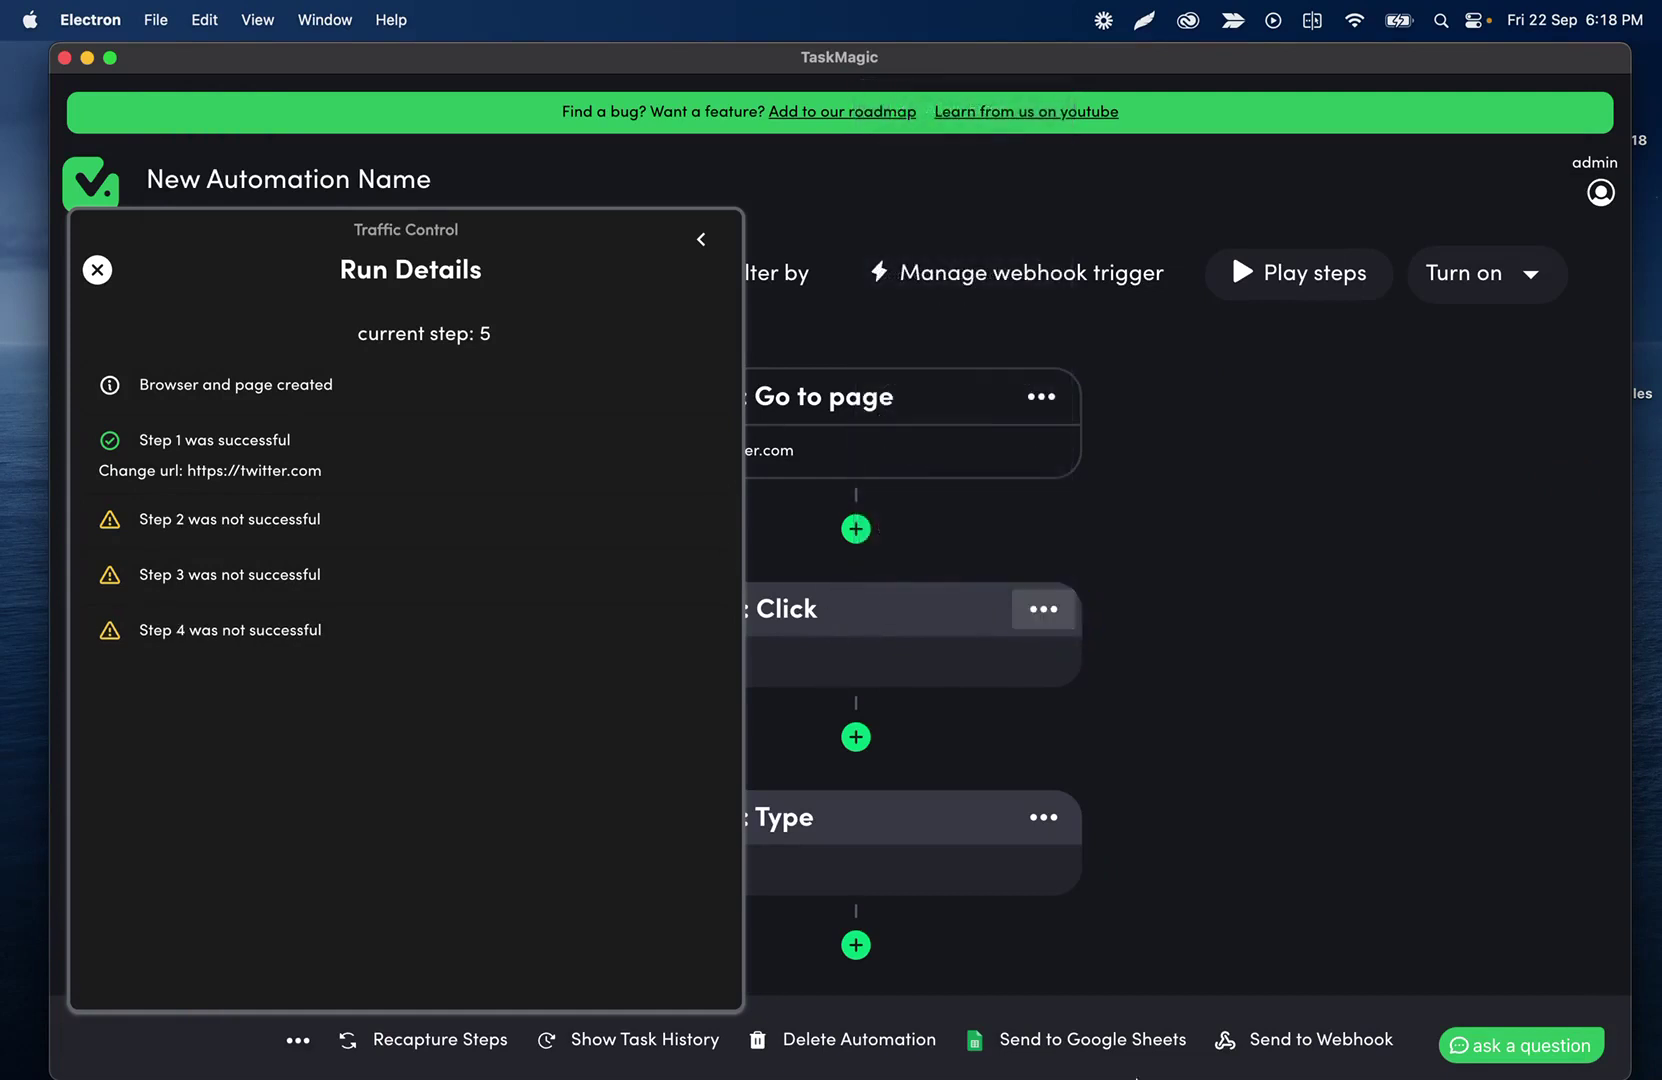
mouse_move(1272, 1072)
click(1318, 1022)
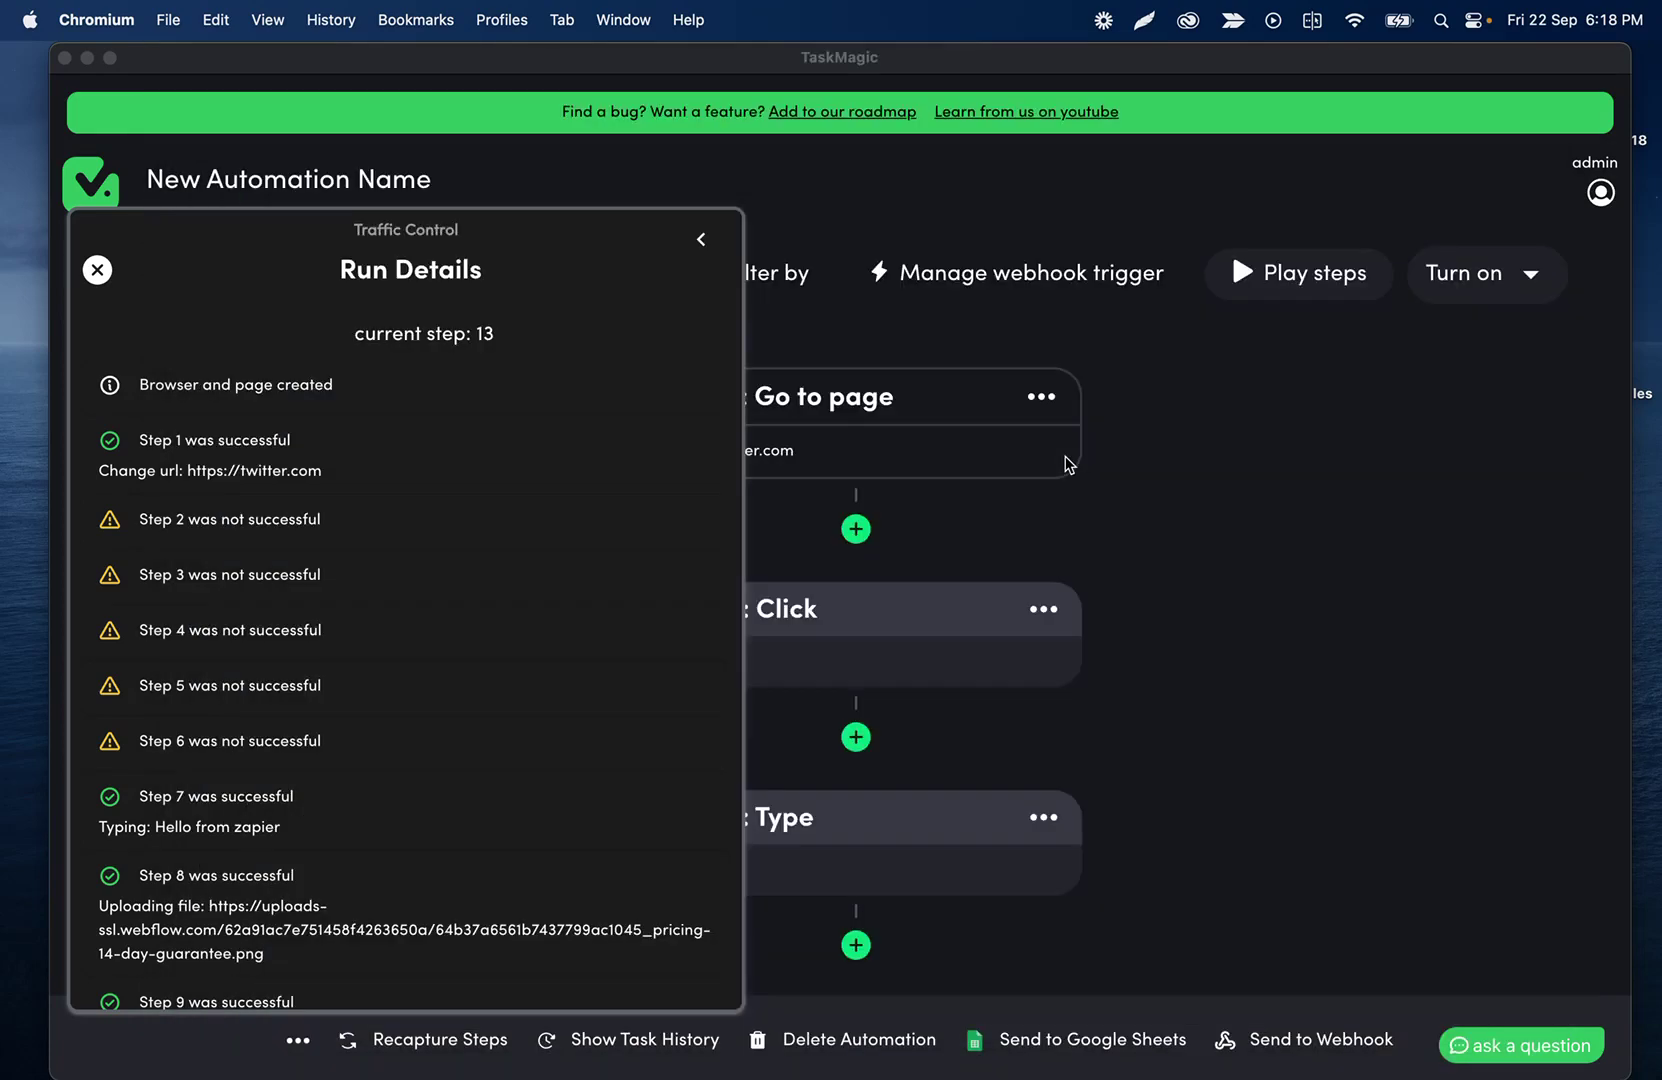
- Review the completed run log and collapse it back to the Traffic Control summary
scroll(668, 582, down, 3)
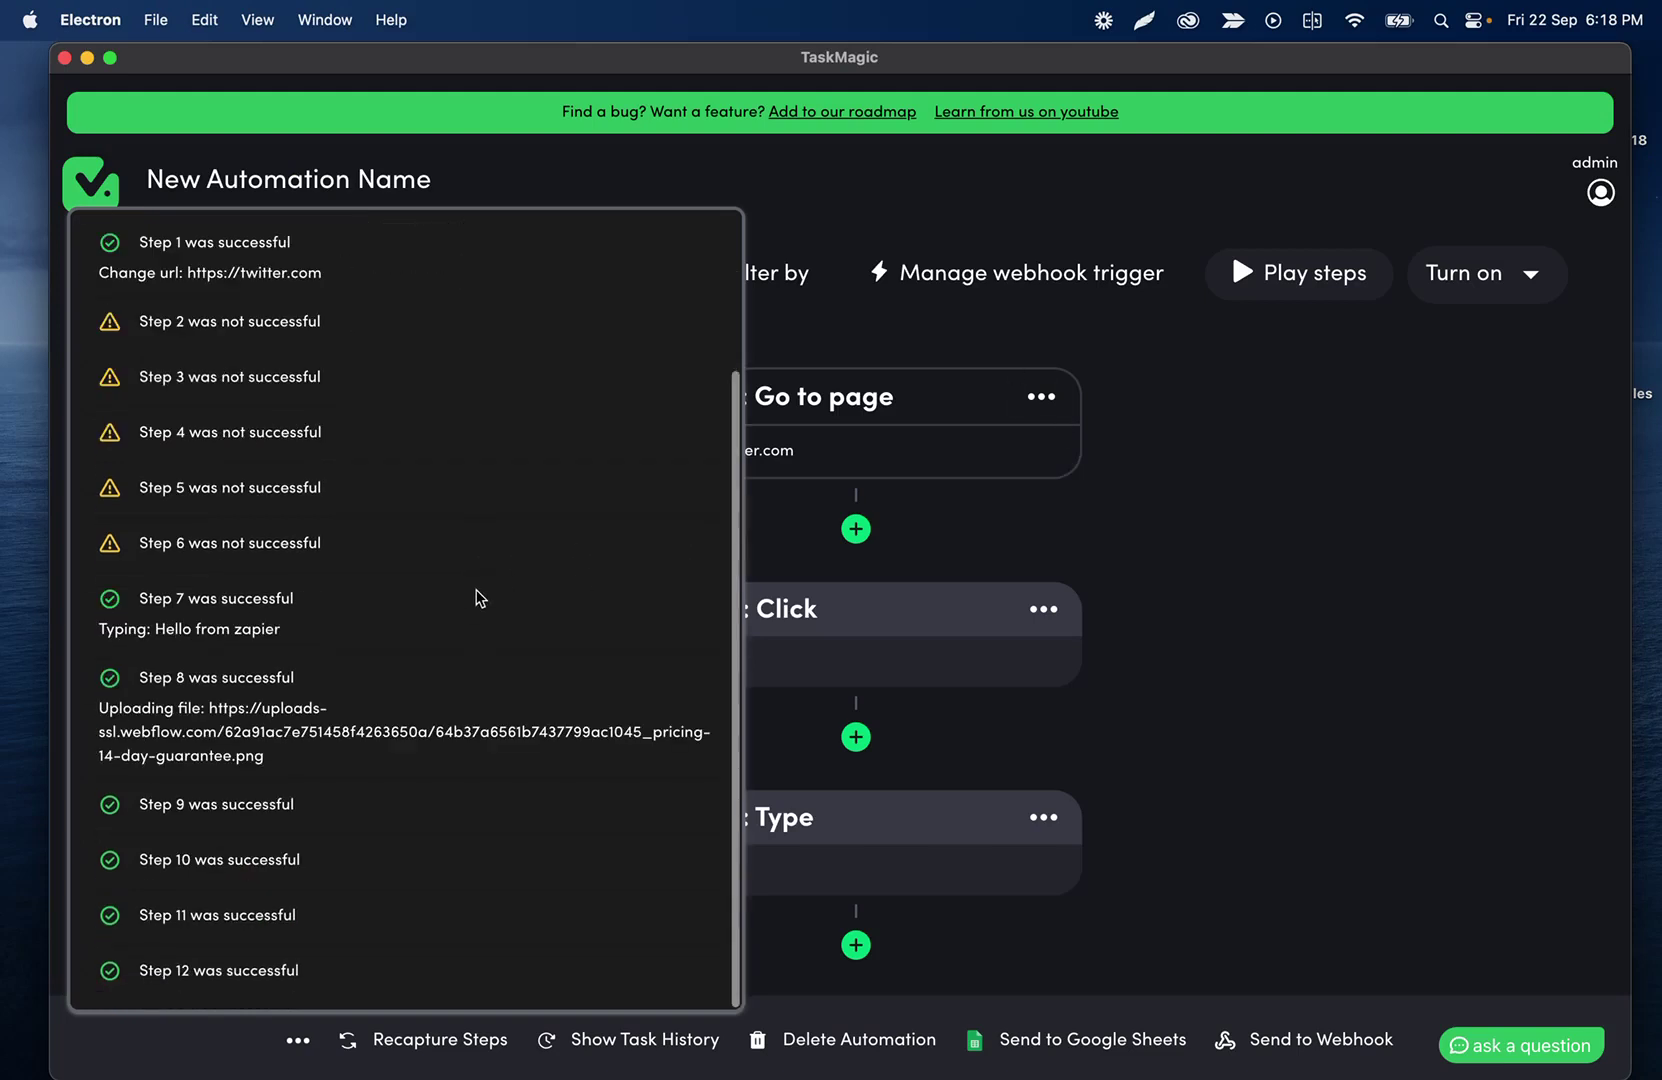
scroll(638, 341, up, 3)
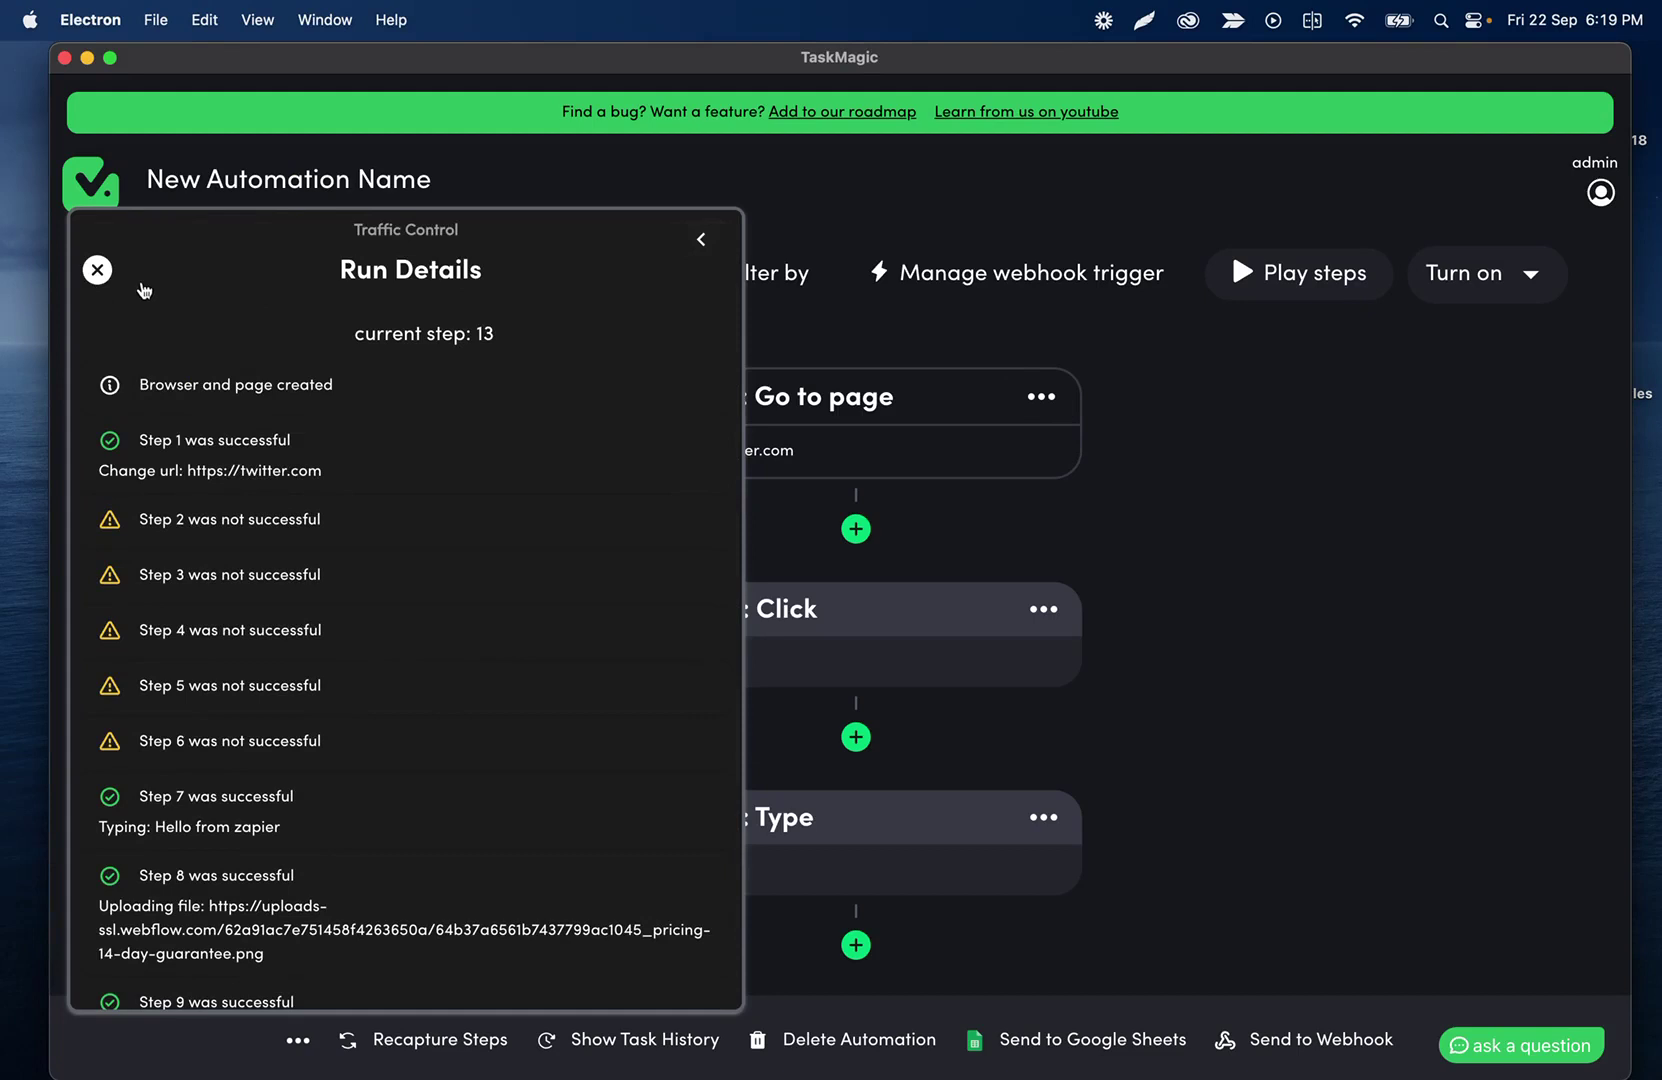
click(97, 270)
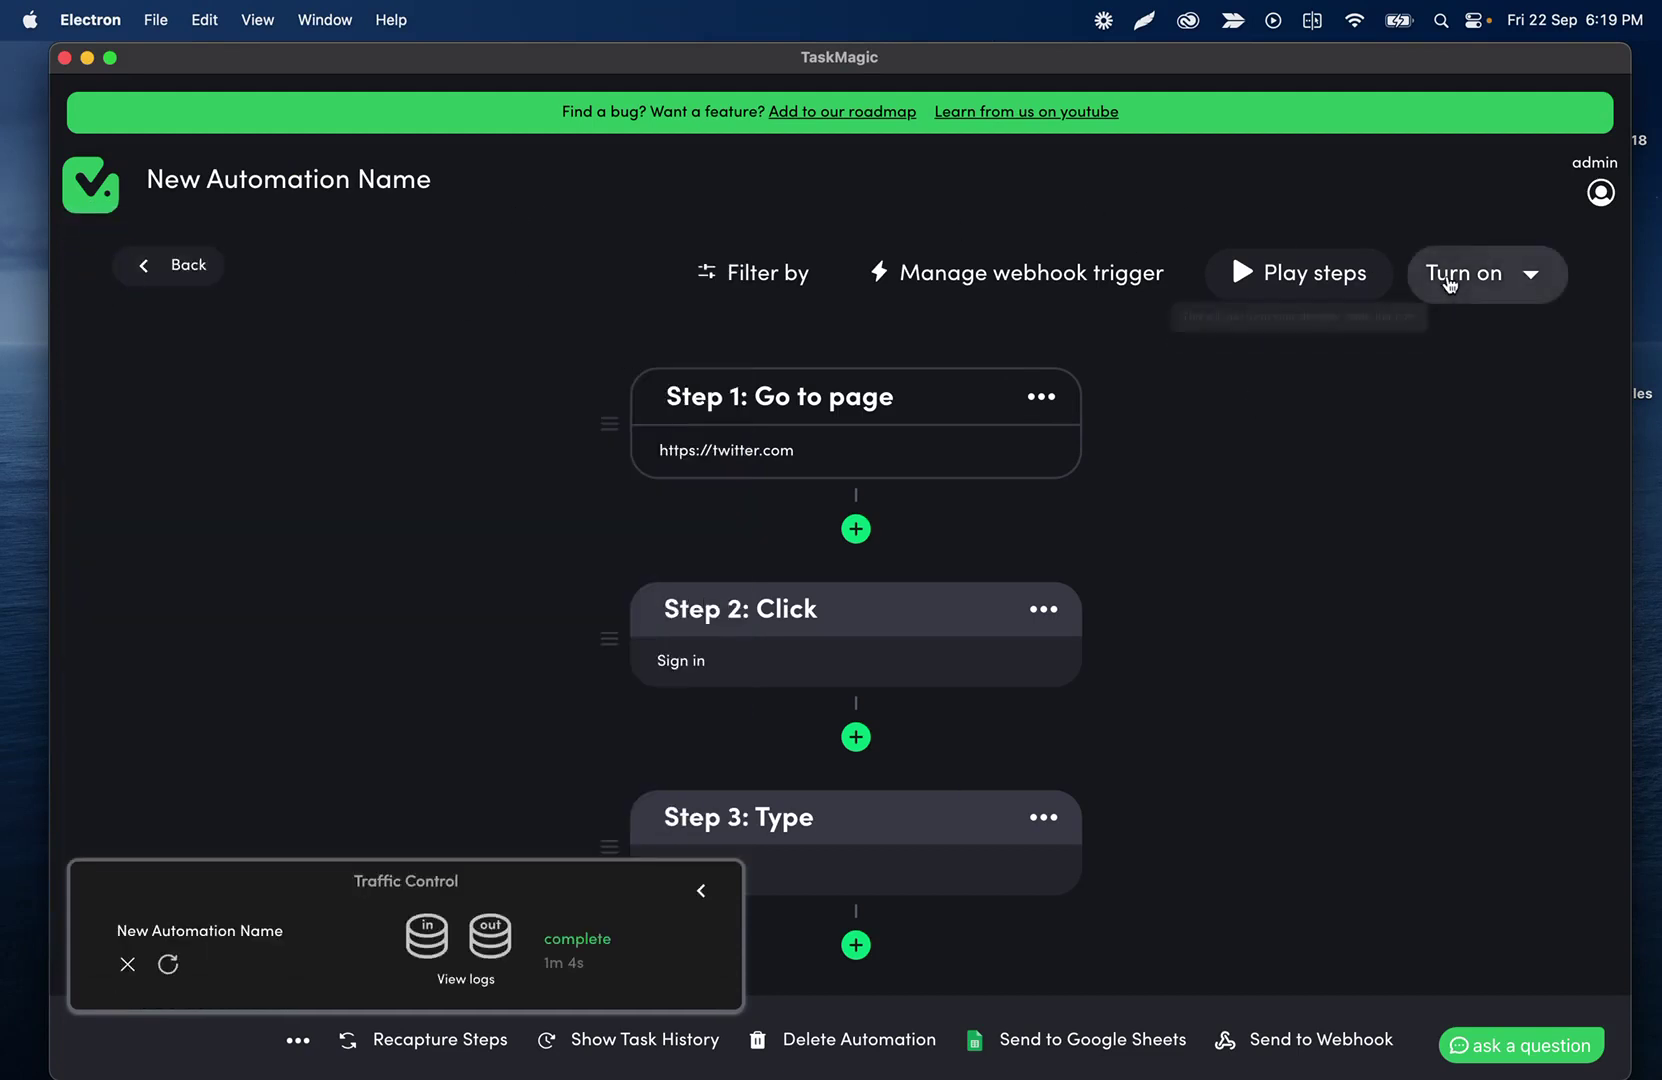
- Switch the automation on to run from desktop and dismiss the finished run's status panel
click(1458, 279)
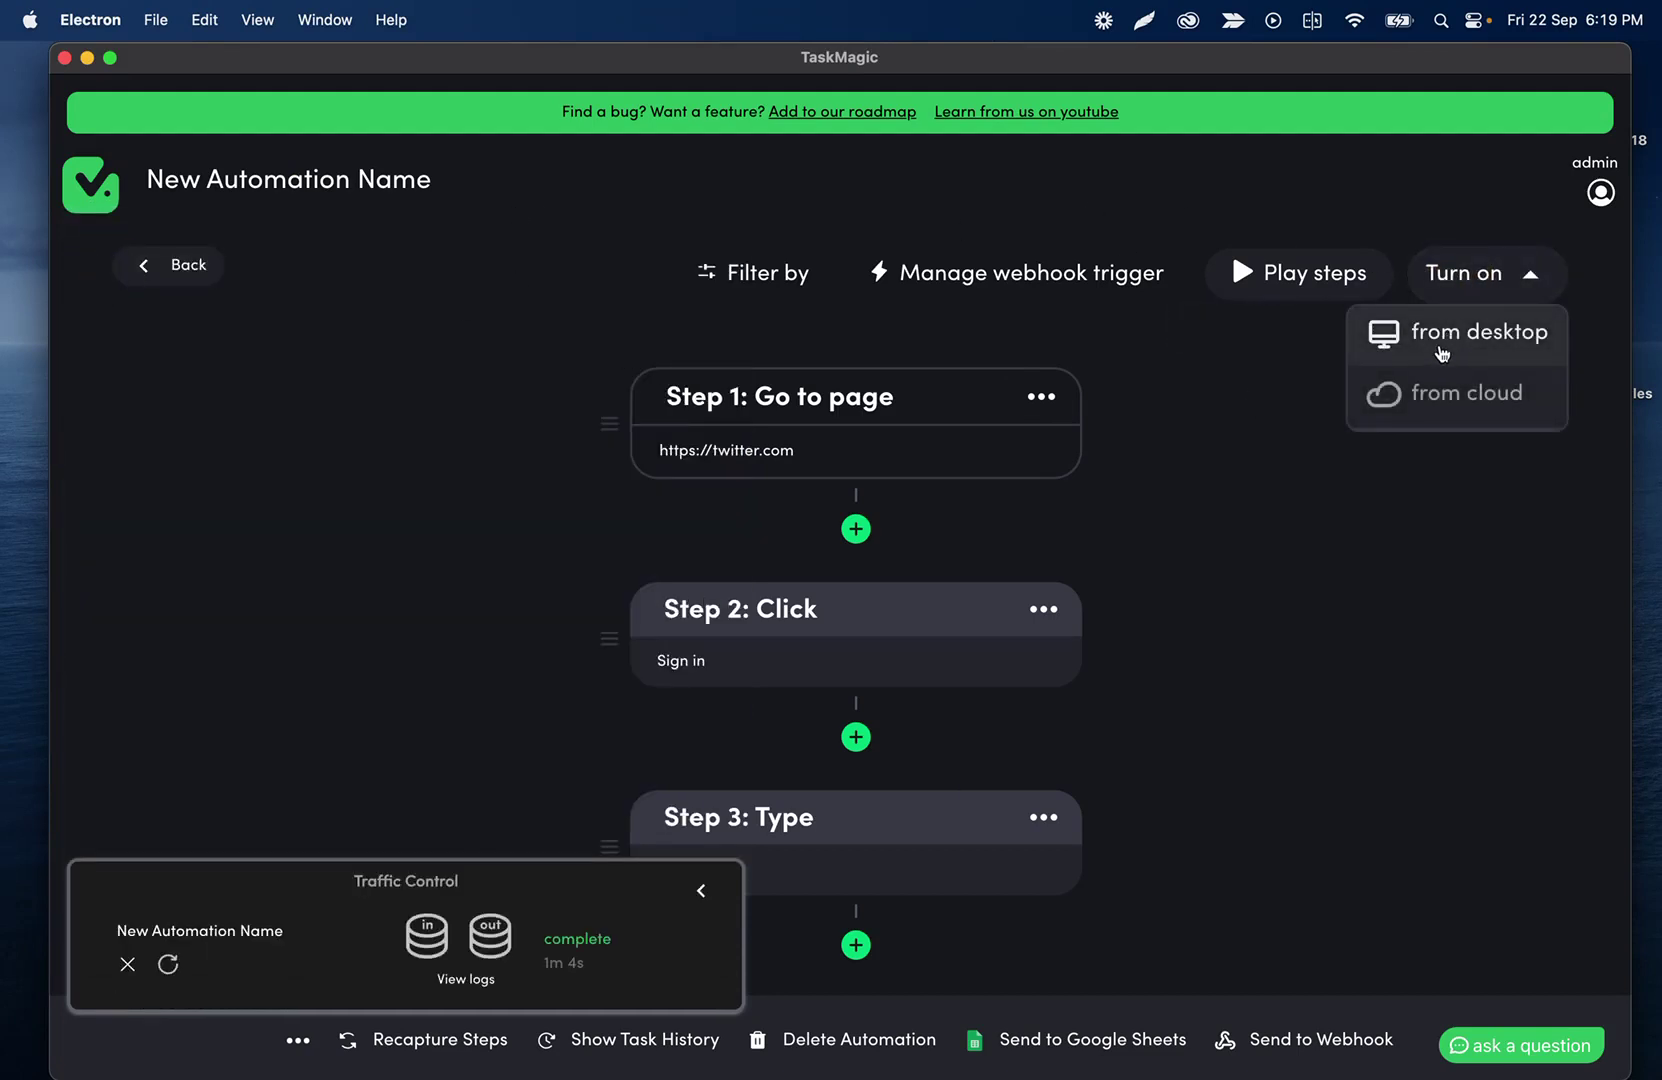
click(1455, 330)
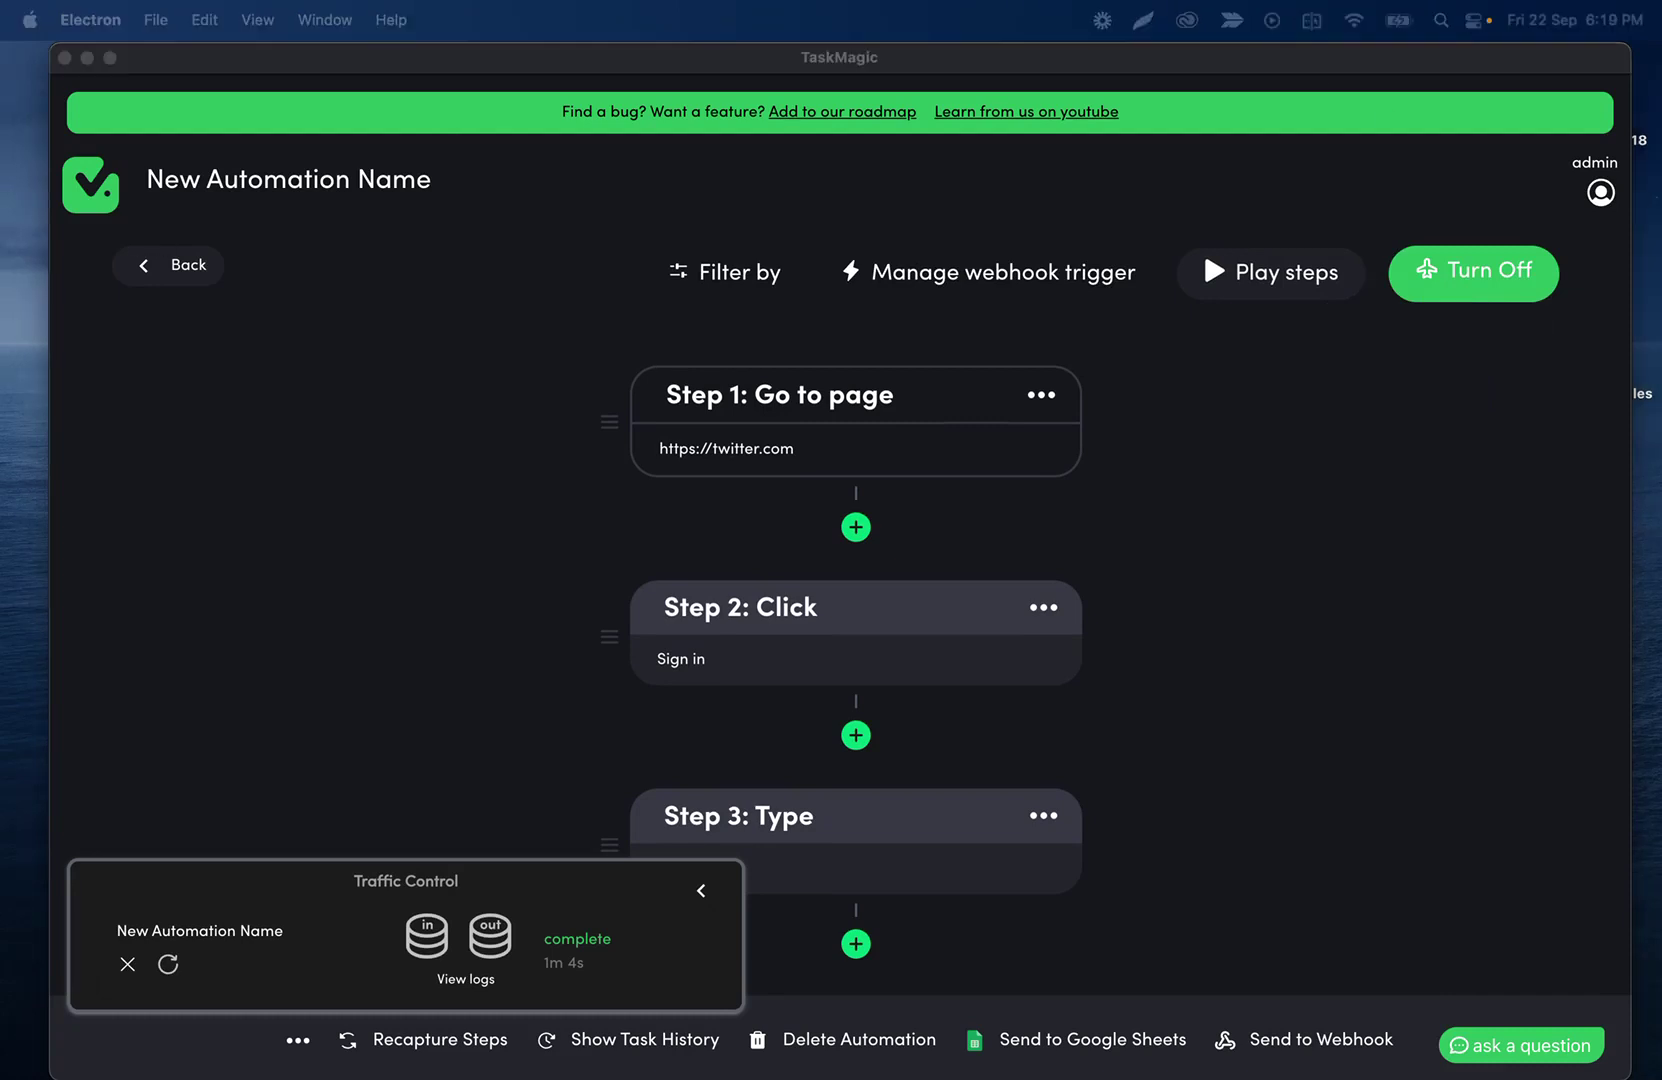
click(127, 964)
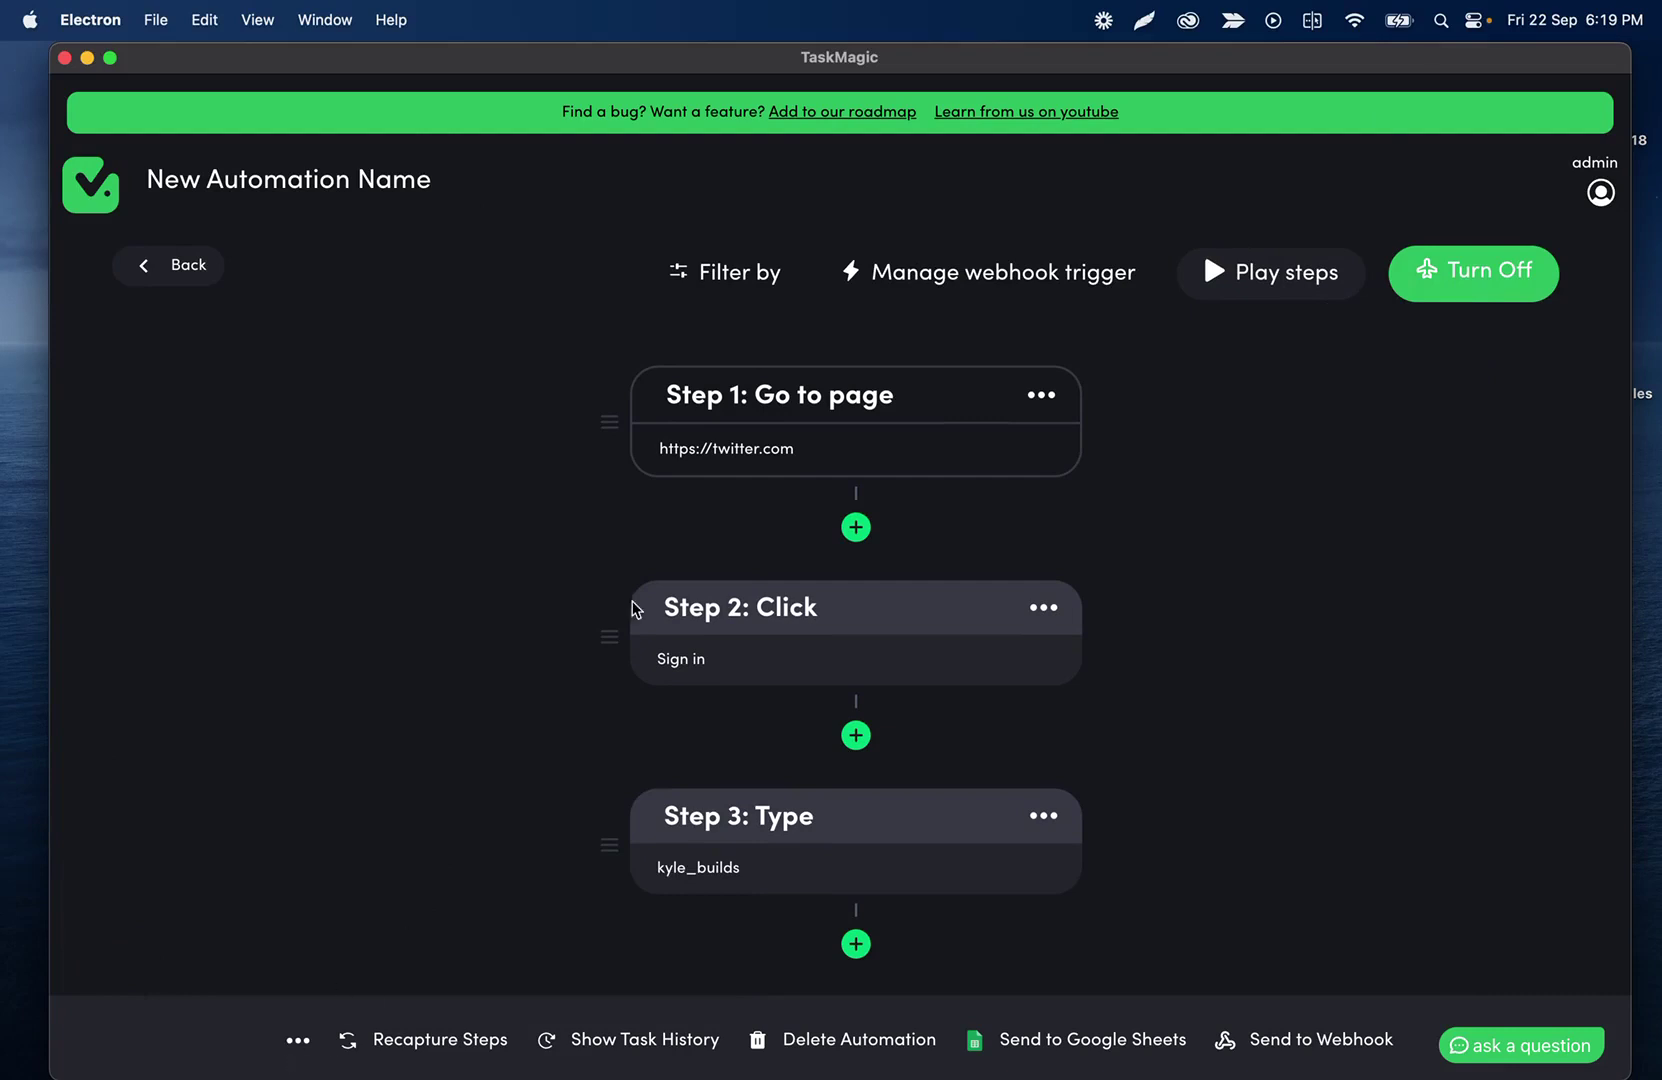
- In Advanced settings, enable 'always show browser window' for triggered runs and save
click(297, 1044)
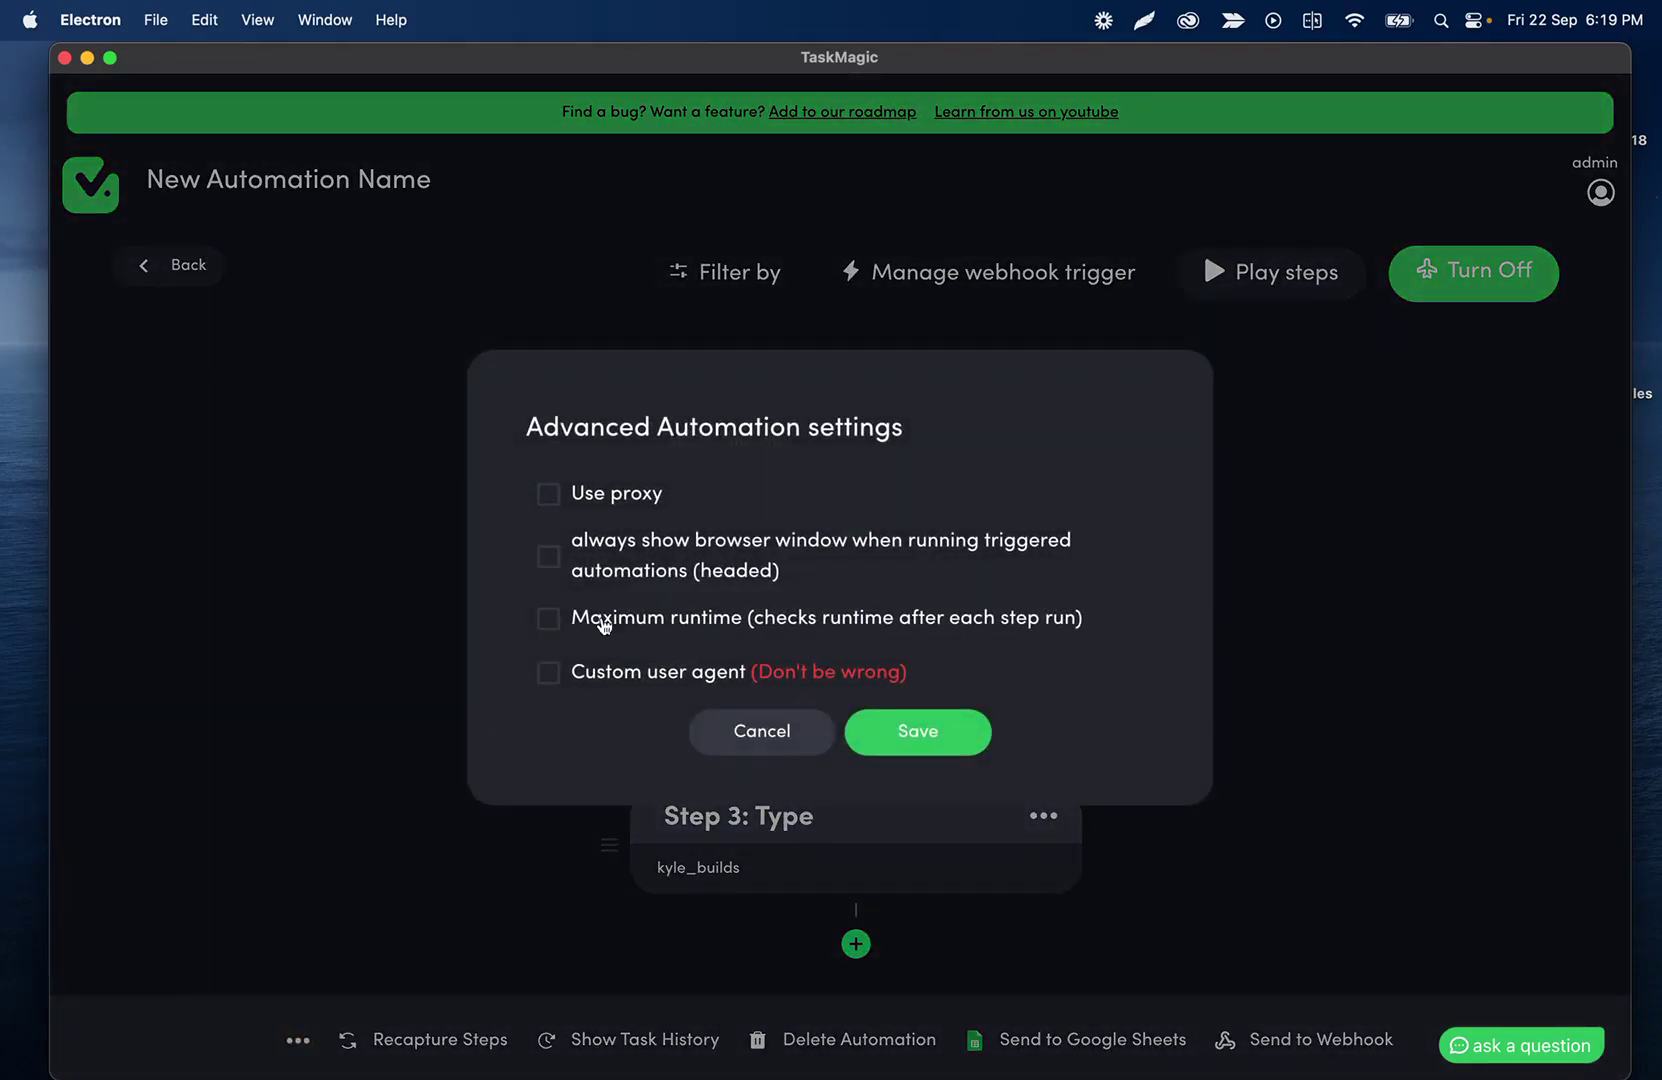
click(546, 572)
click(882, 712)
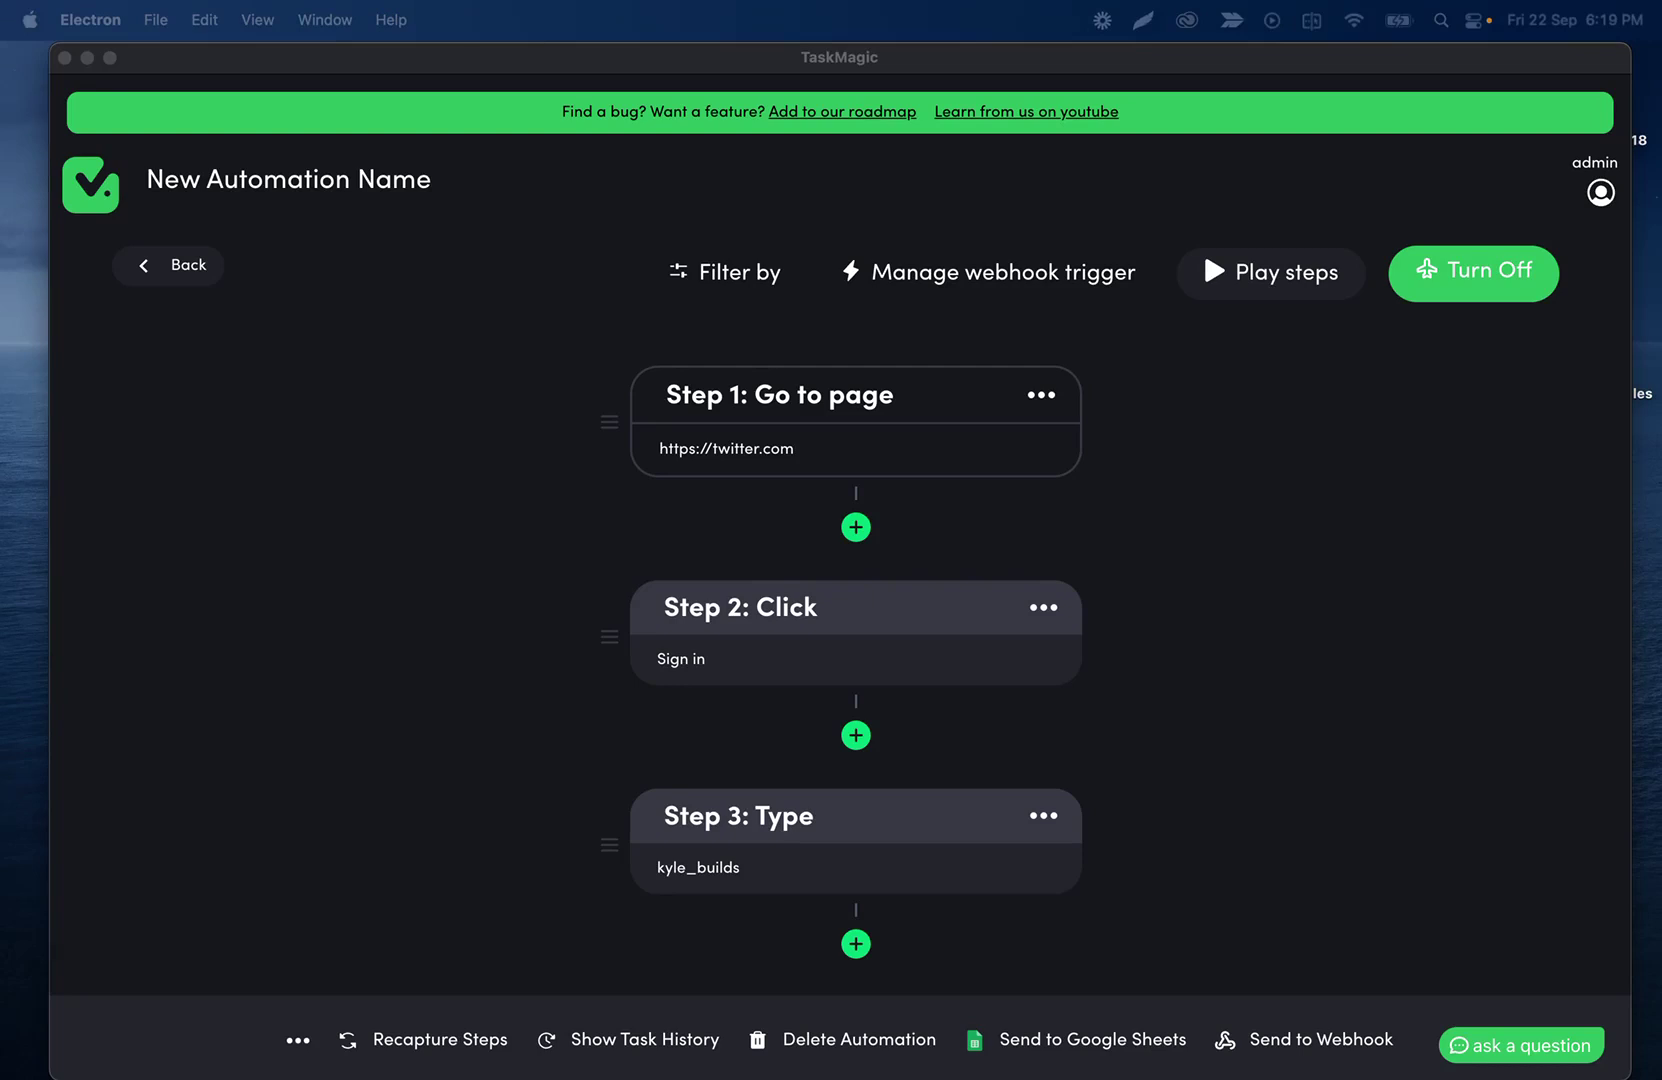
- In Zapier's webhook action, replace the post value with 'Part two!'
key(super+Tab)
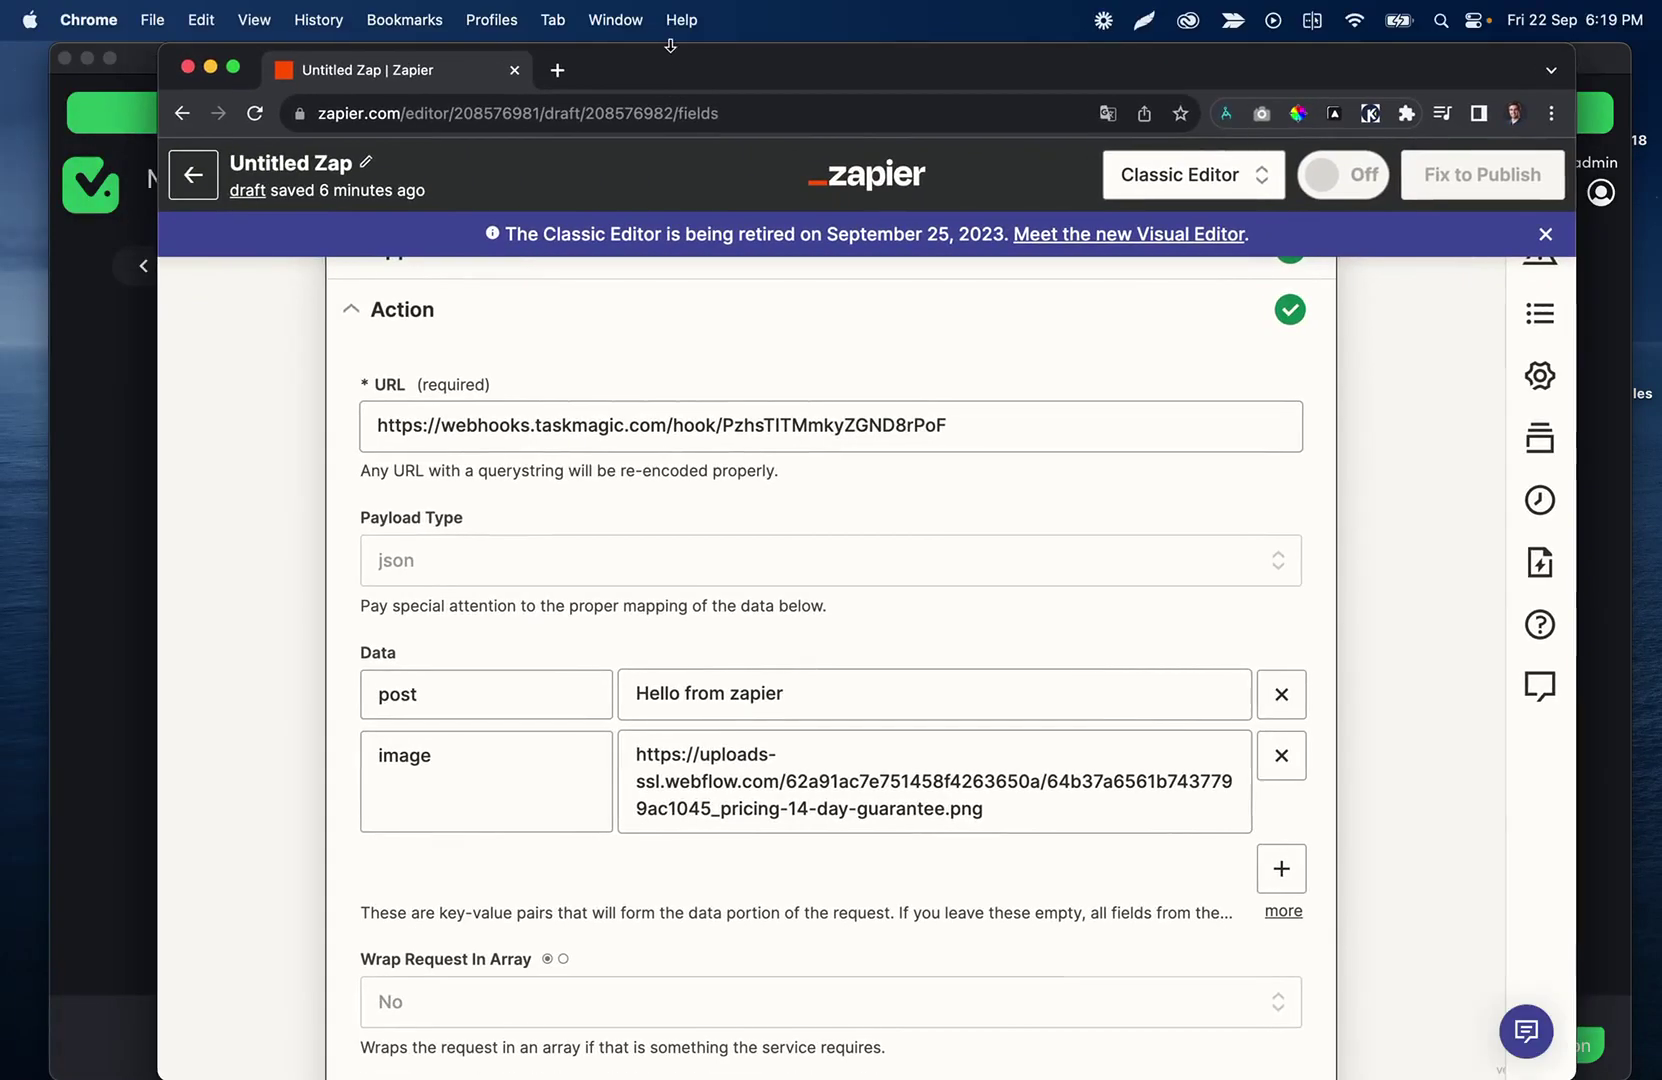
click(840, 700)
key(super+a)
text(P)
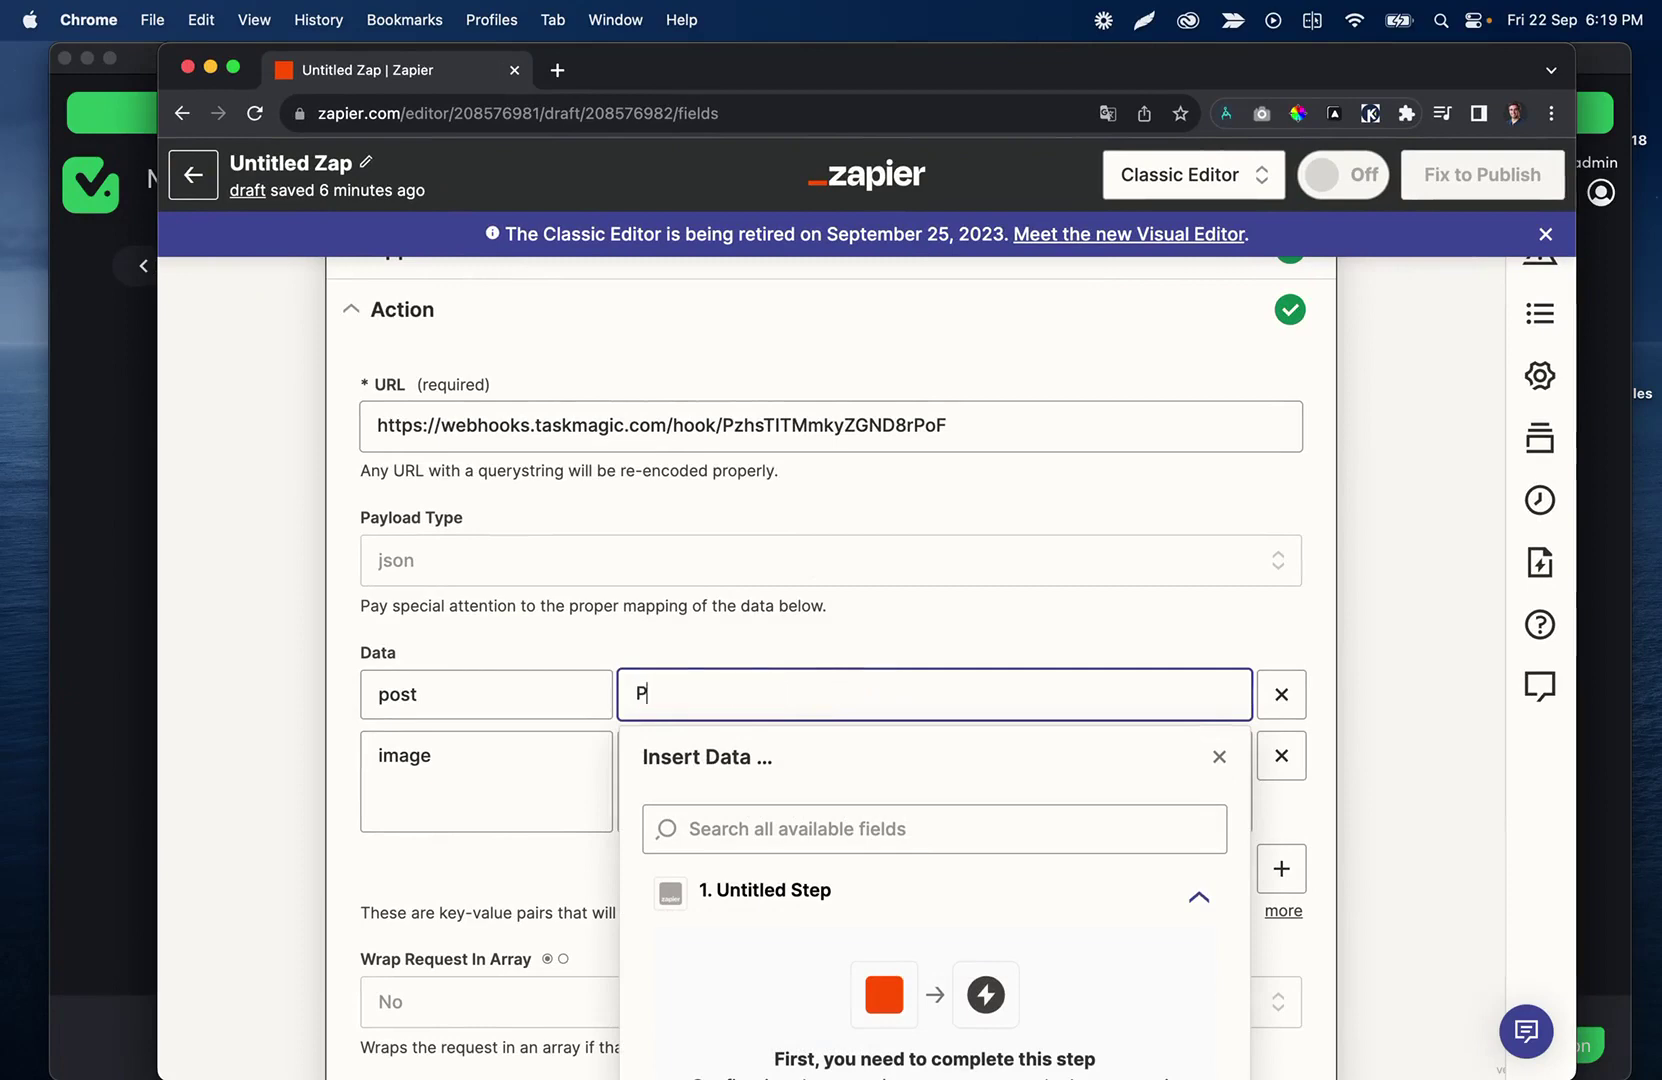
text(art two!)
click(835, 660)
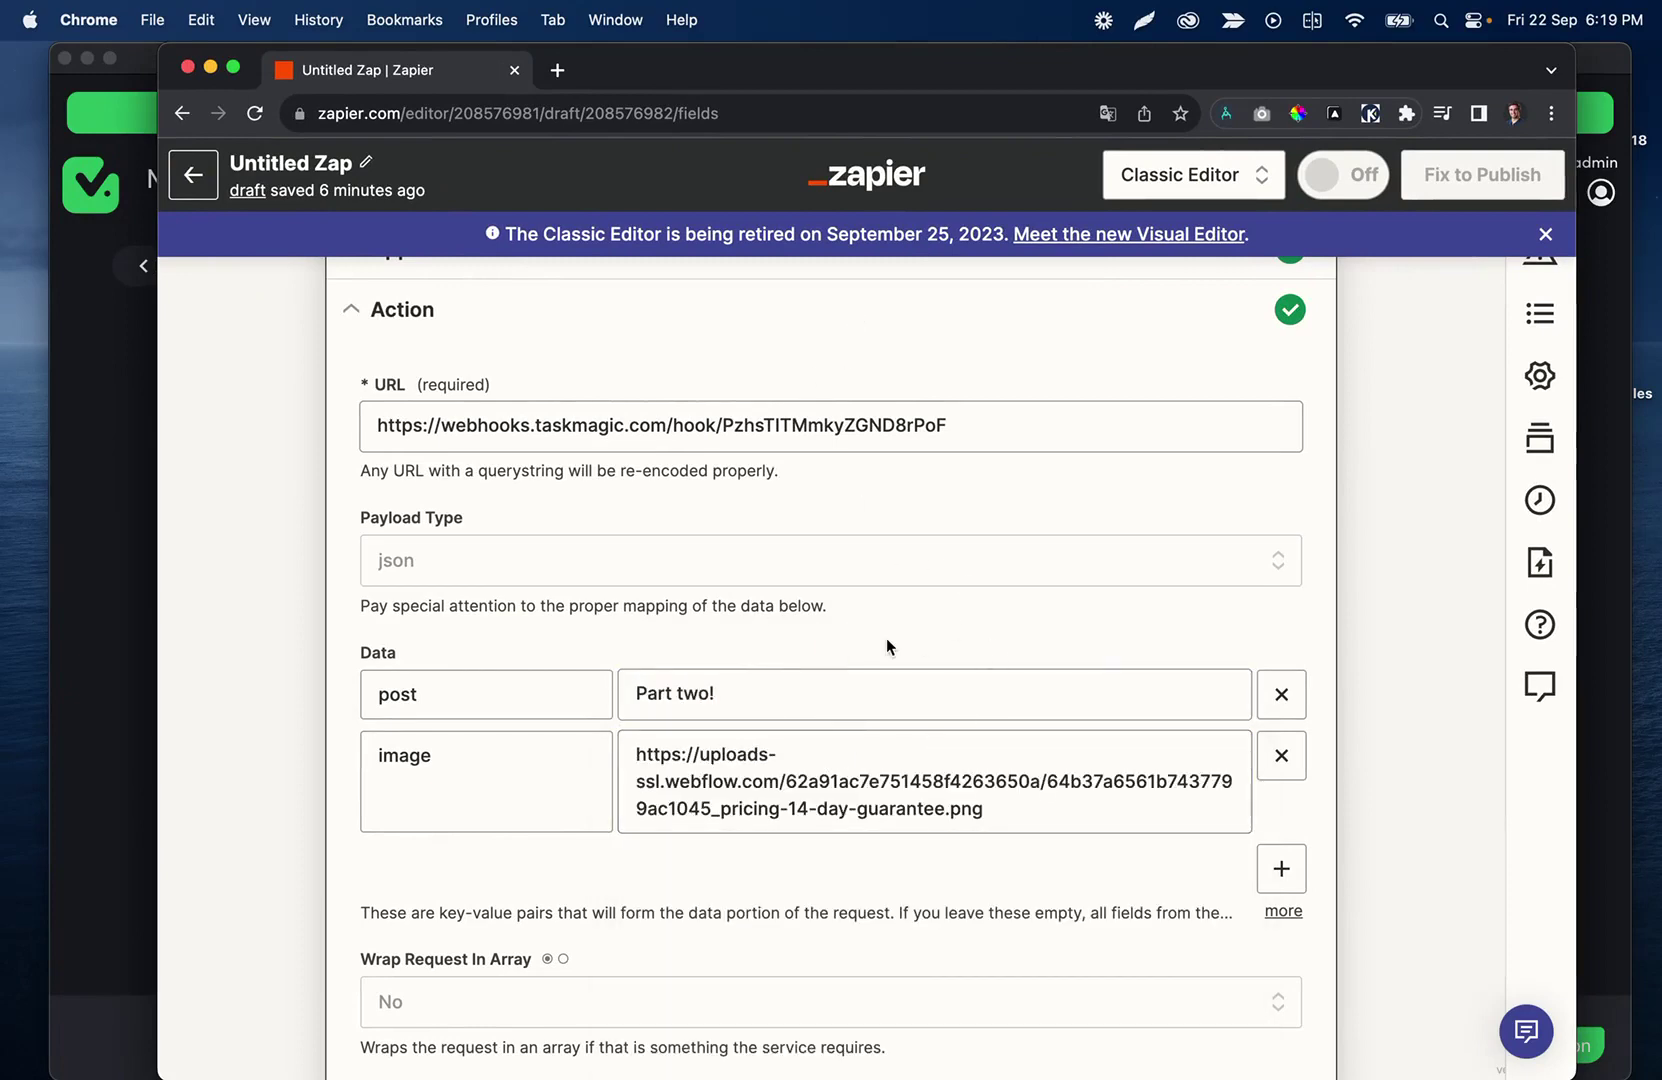
- Continue and retest the webhook step so it sends 'Part two!' to TaskMagic
scroll(890, 640, down, 3)
scroll(886, 638, down, 10)
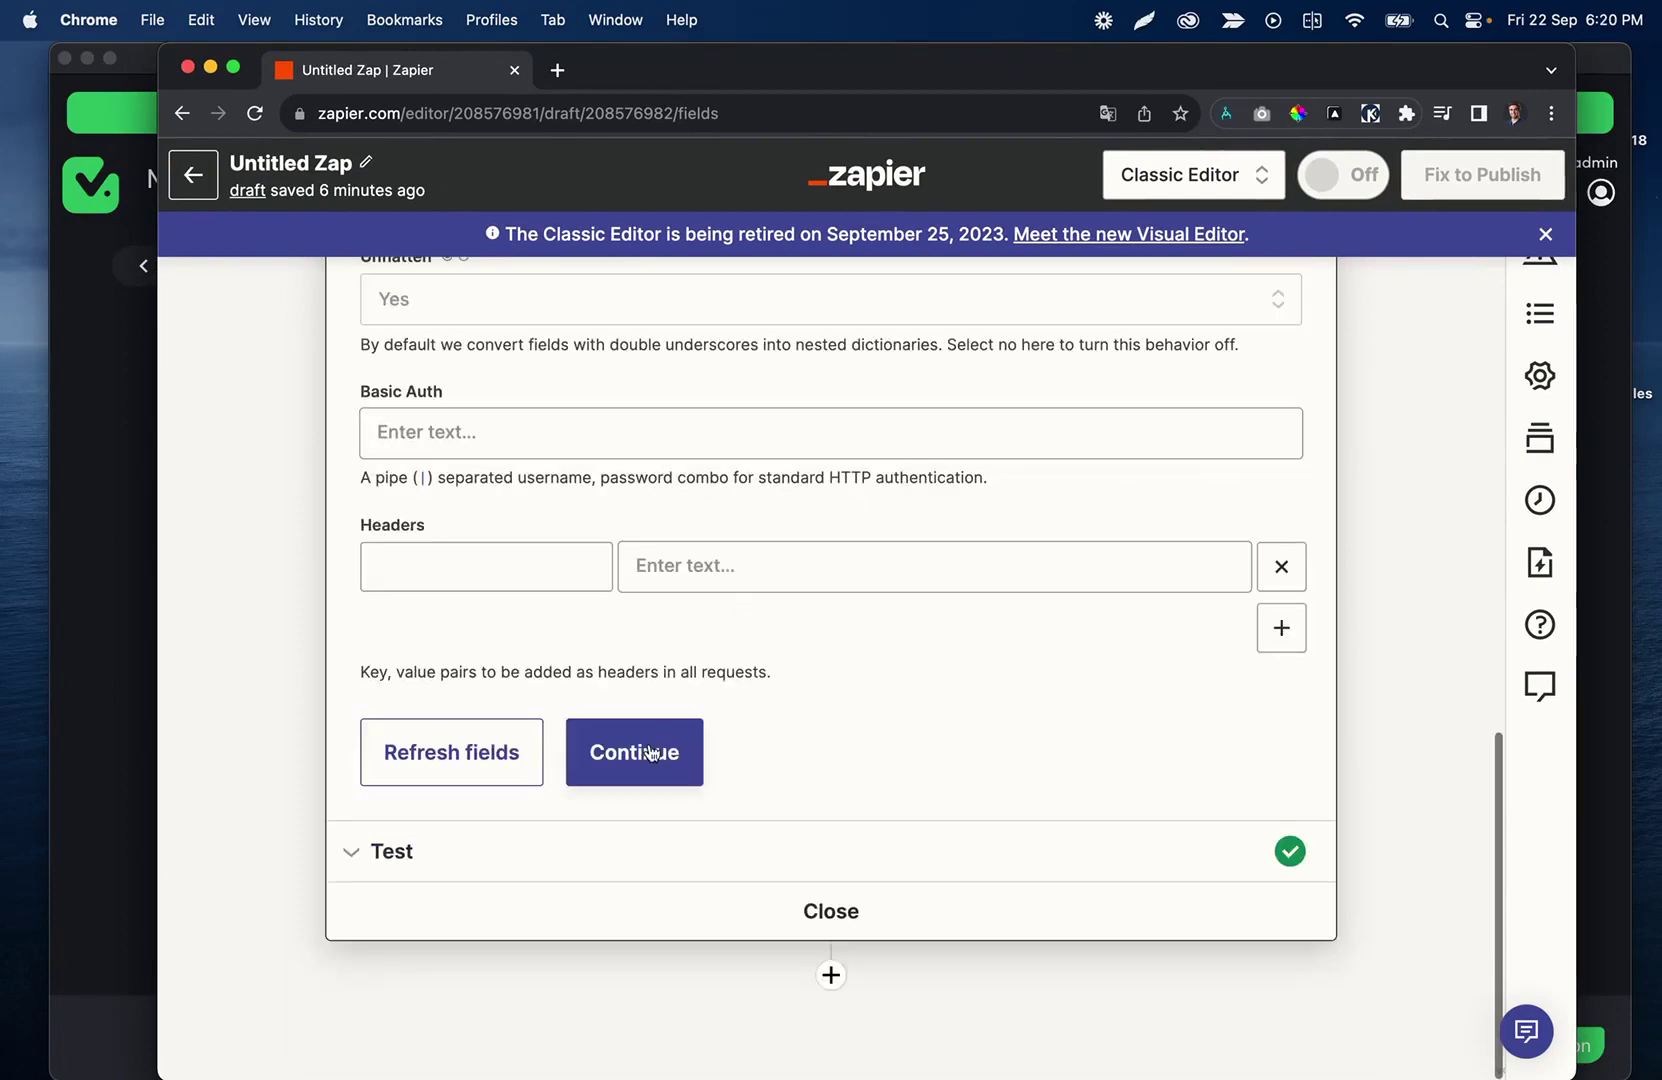
click(652, 756)
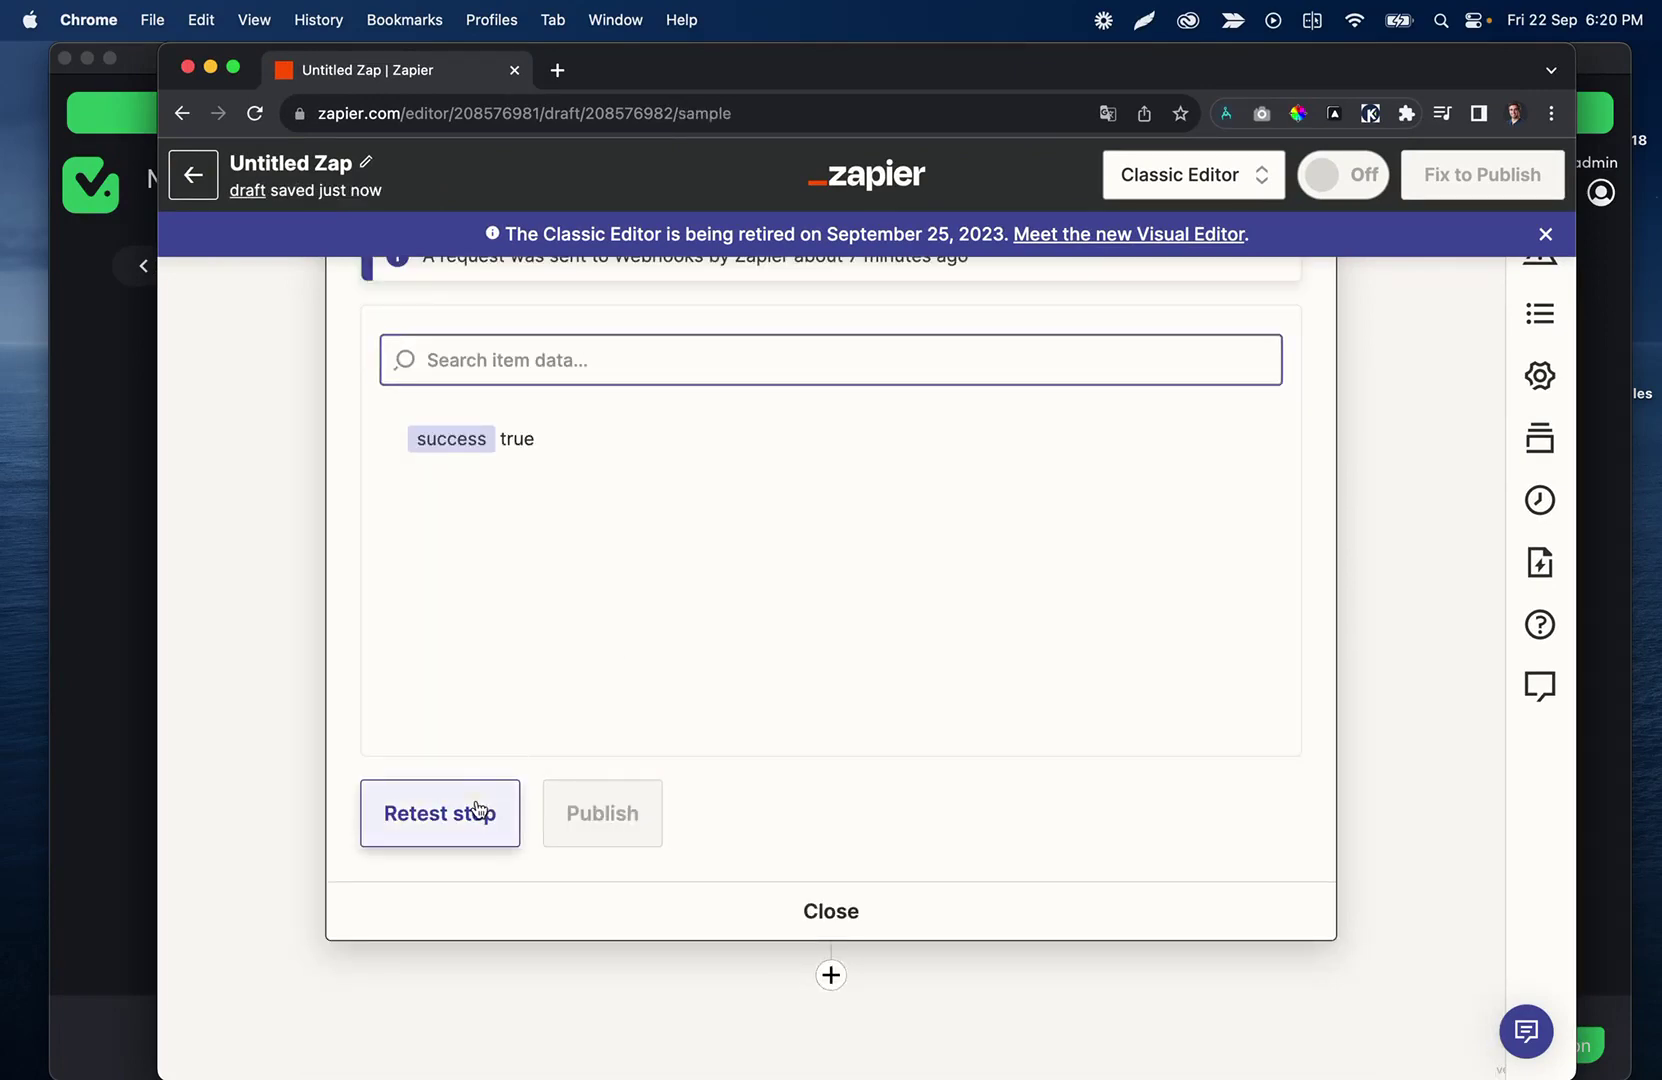
click(479, 813)
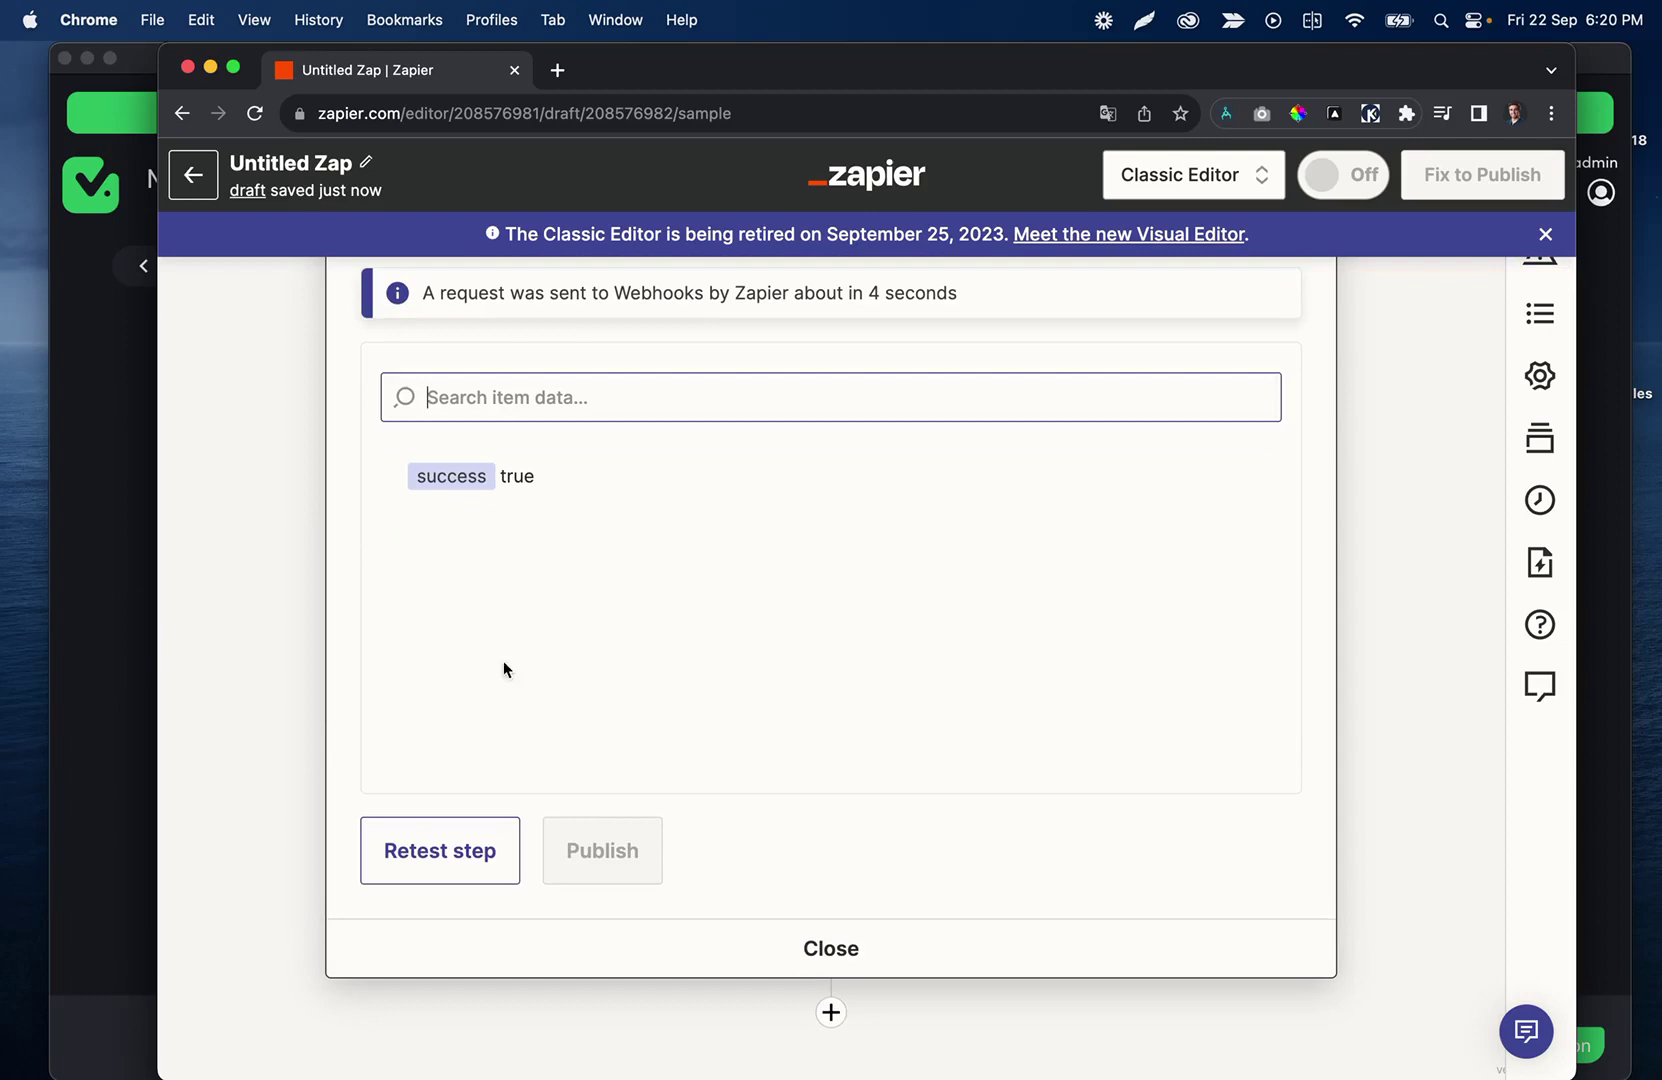
click(120, 636)
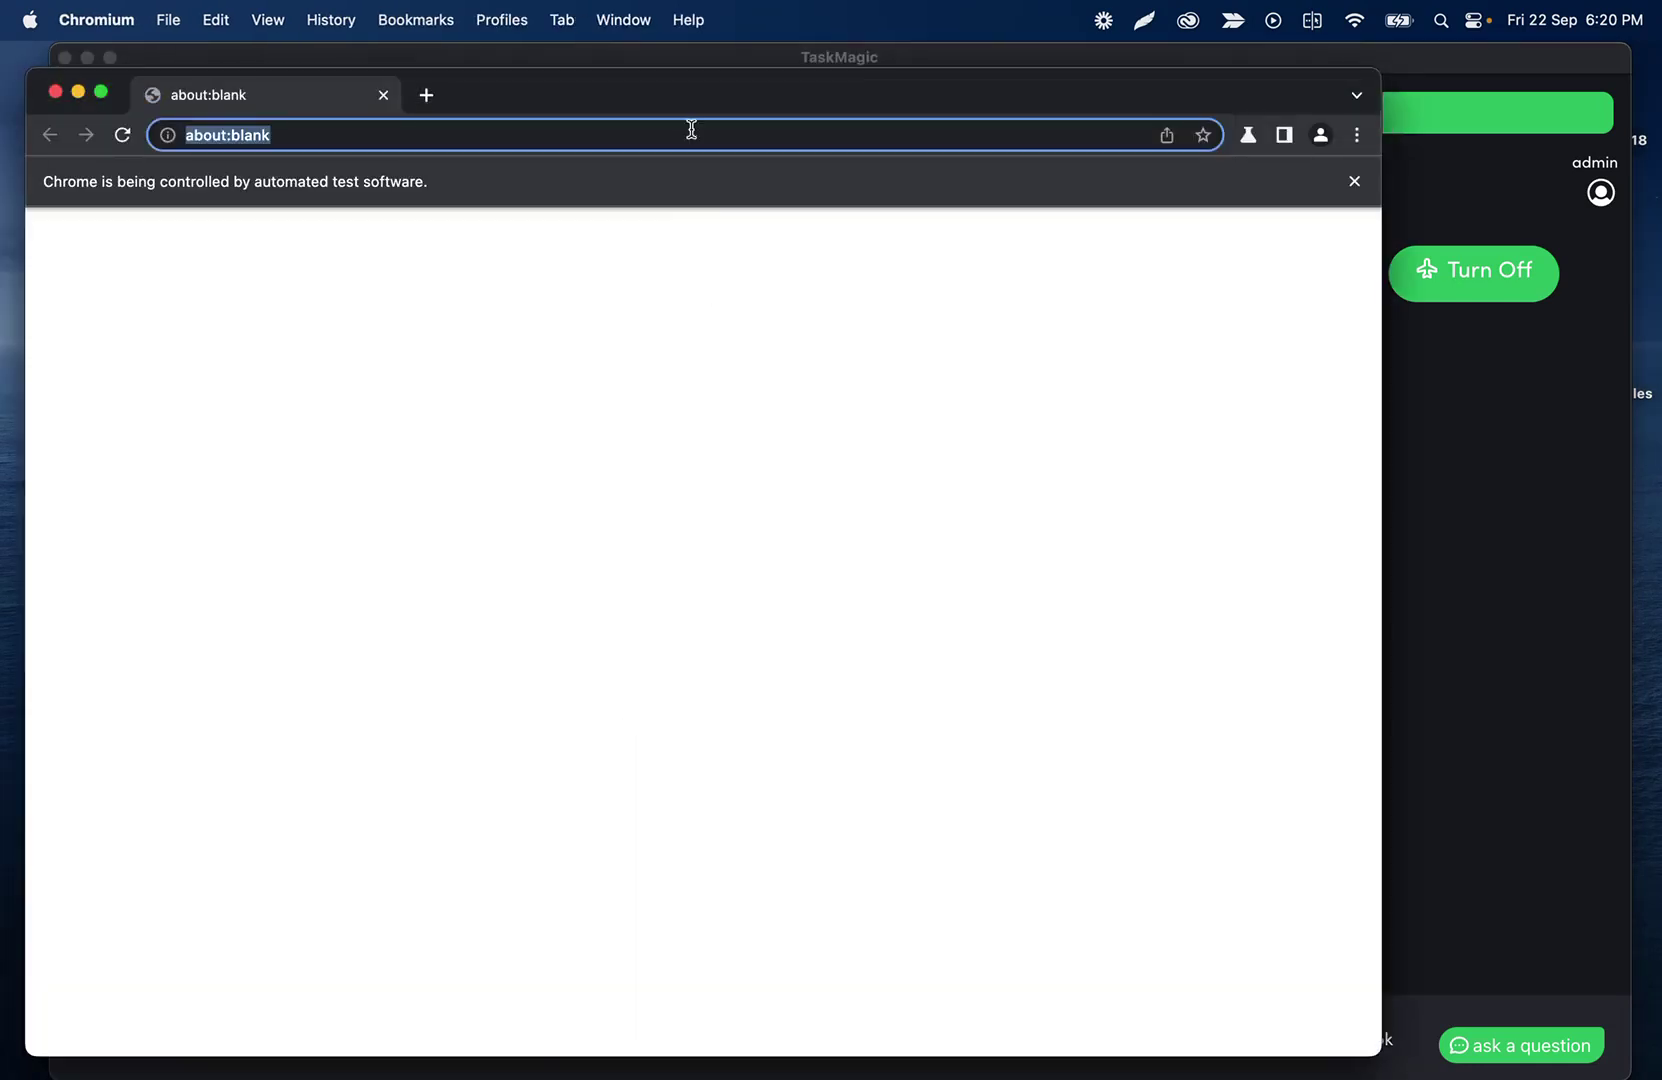
- Check the run's logs for the received 'Part two!' post and image URL, then view the browser's X home feed
drag(692, 99, 929, 74)
click(178, 631)
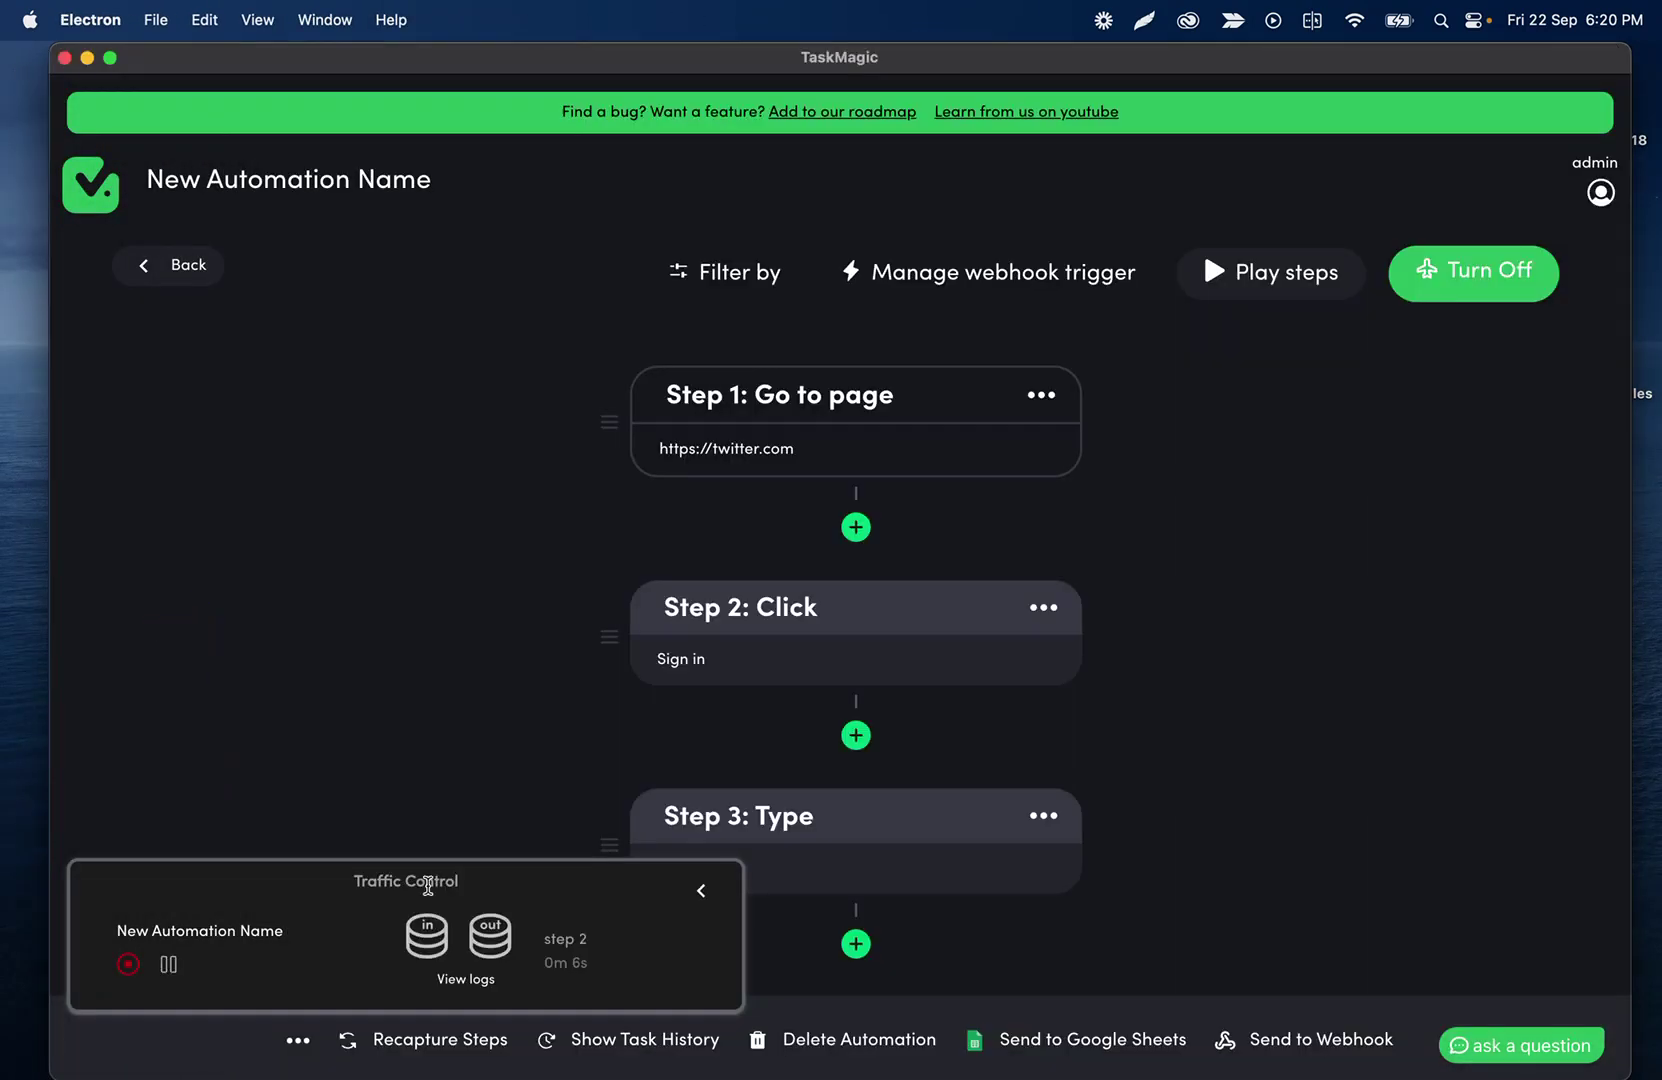
click(437, 940)
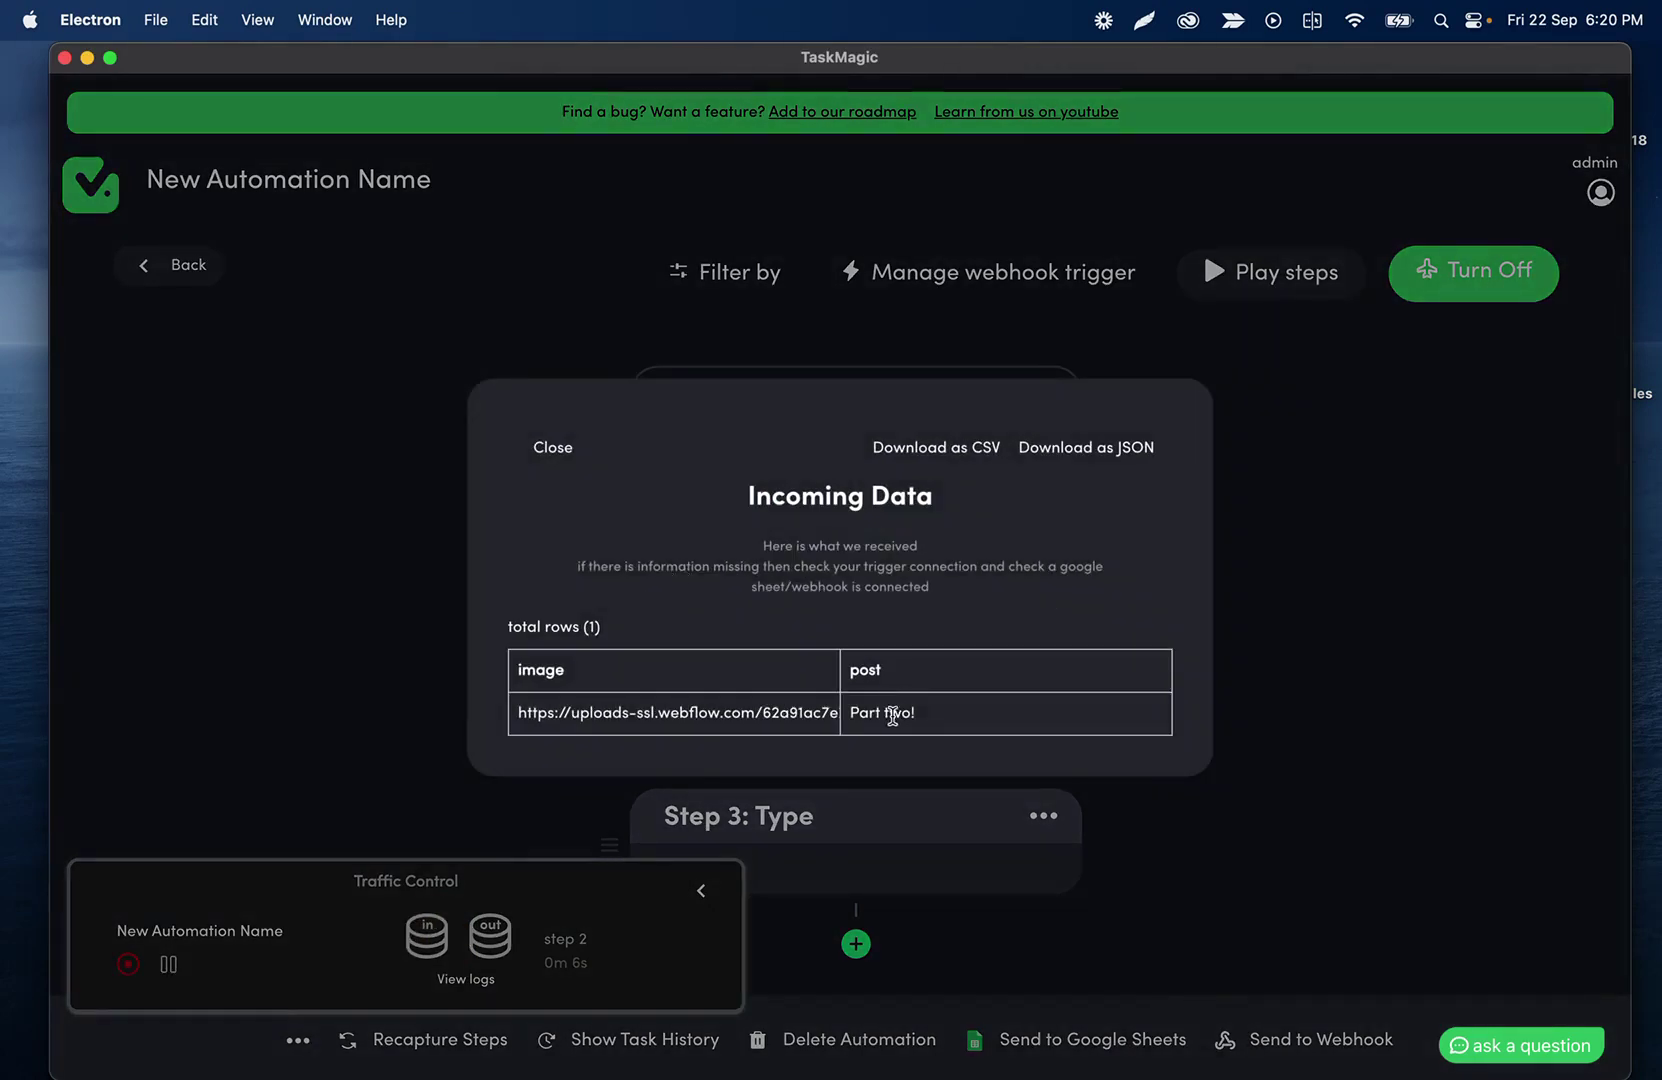
drag(592, 712, 760, 720)
click(553, 447)
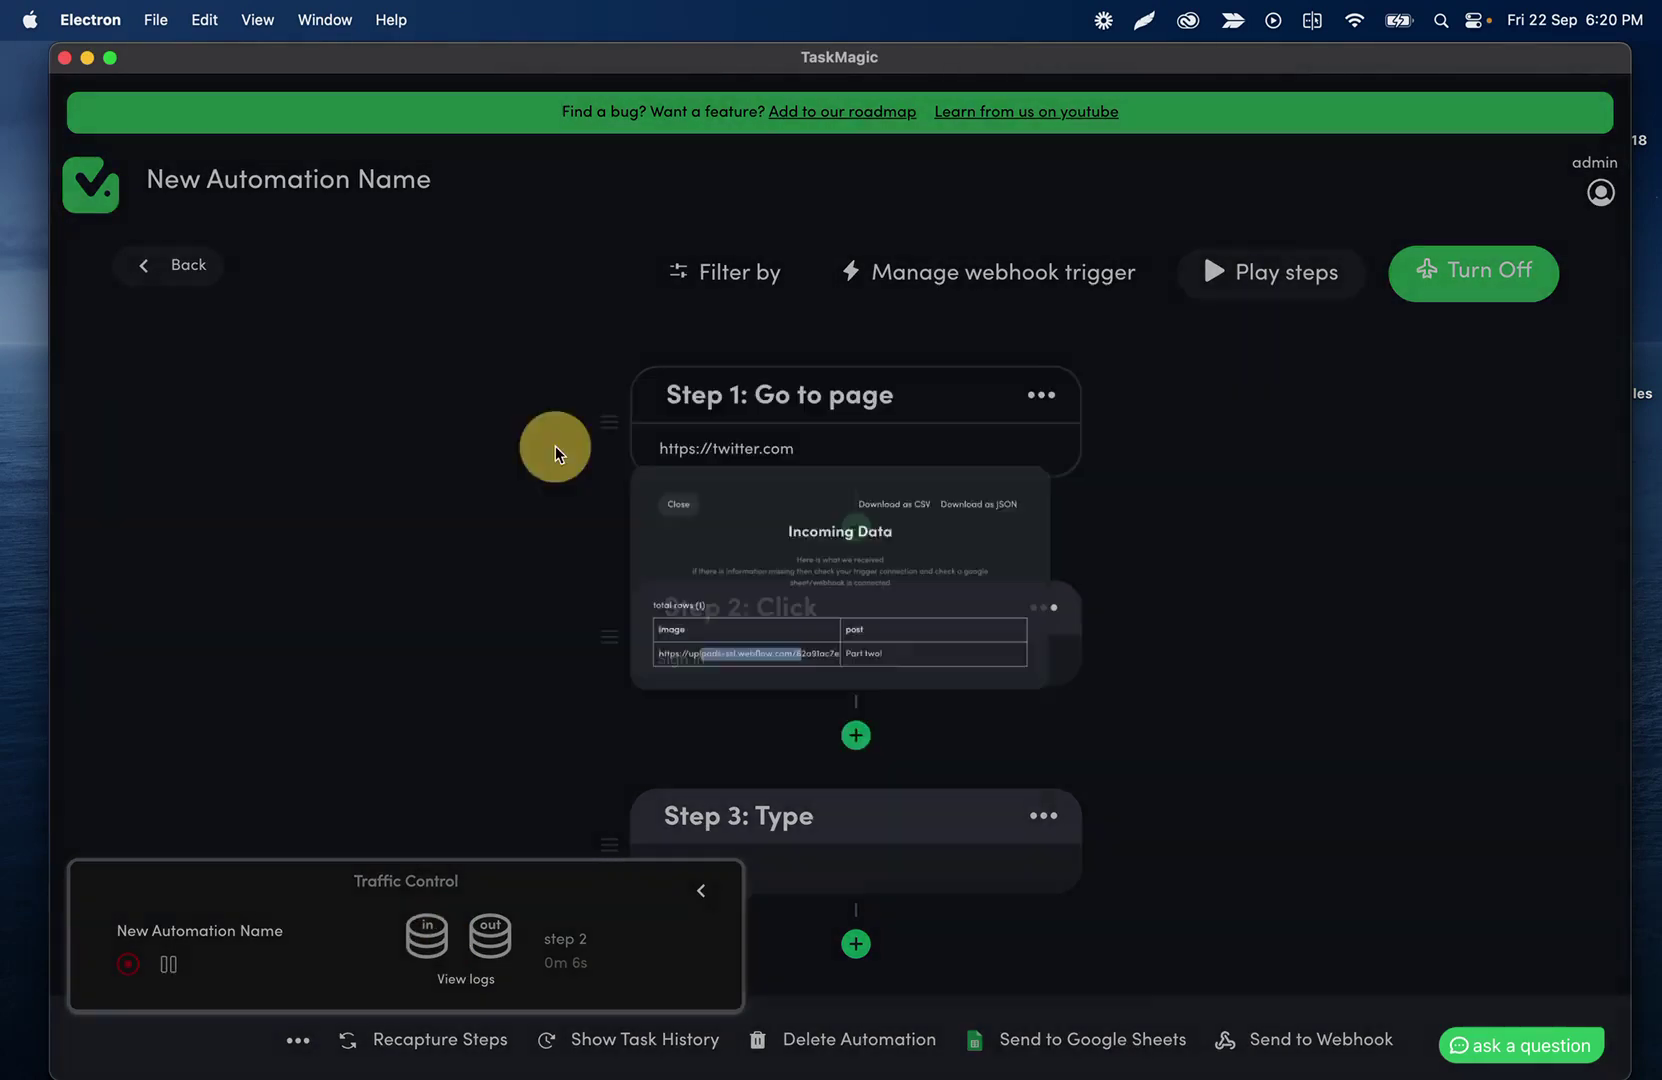
click(1310, 1012)
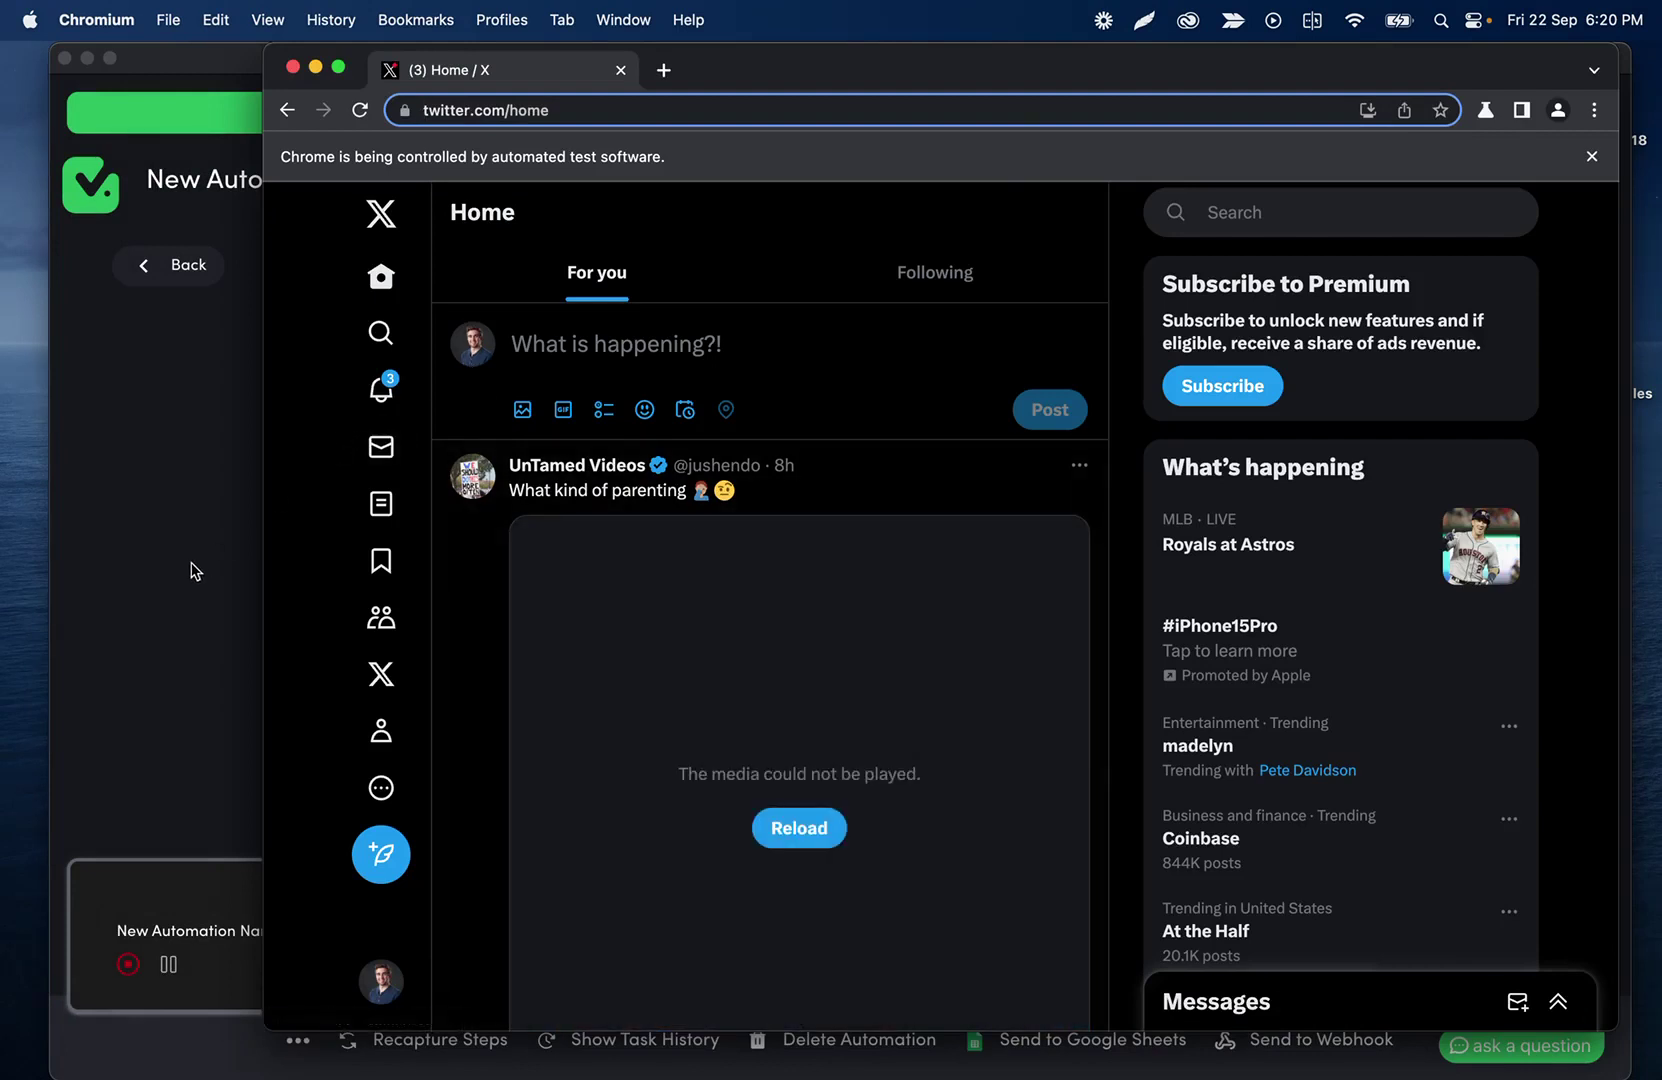
mouse_move(660, 461)
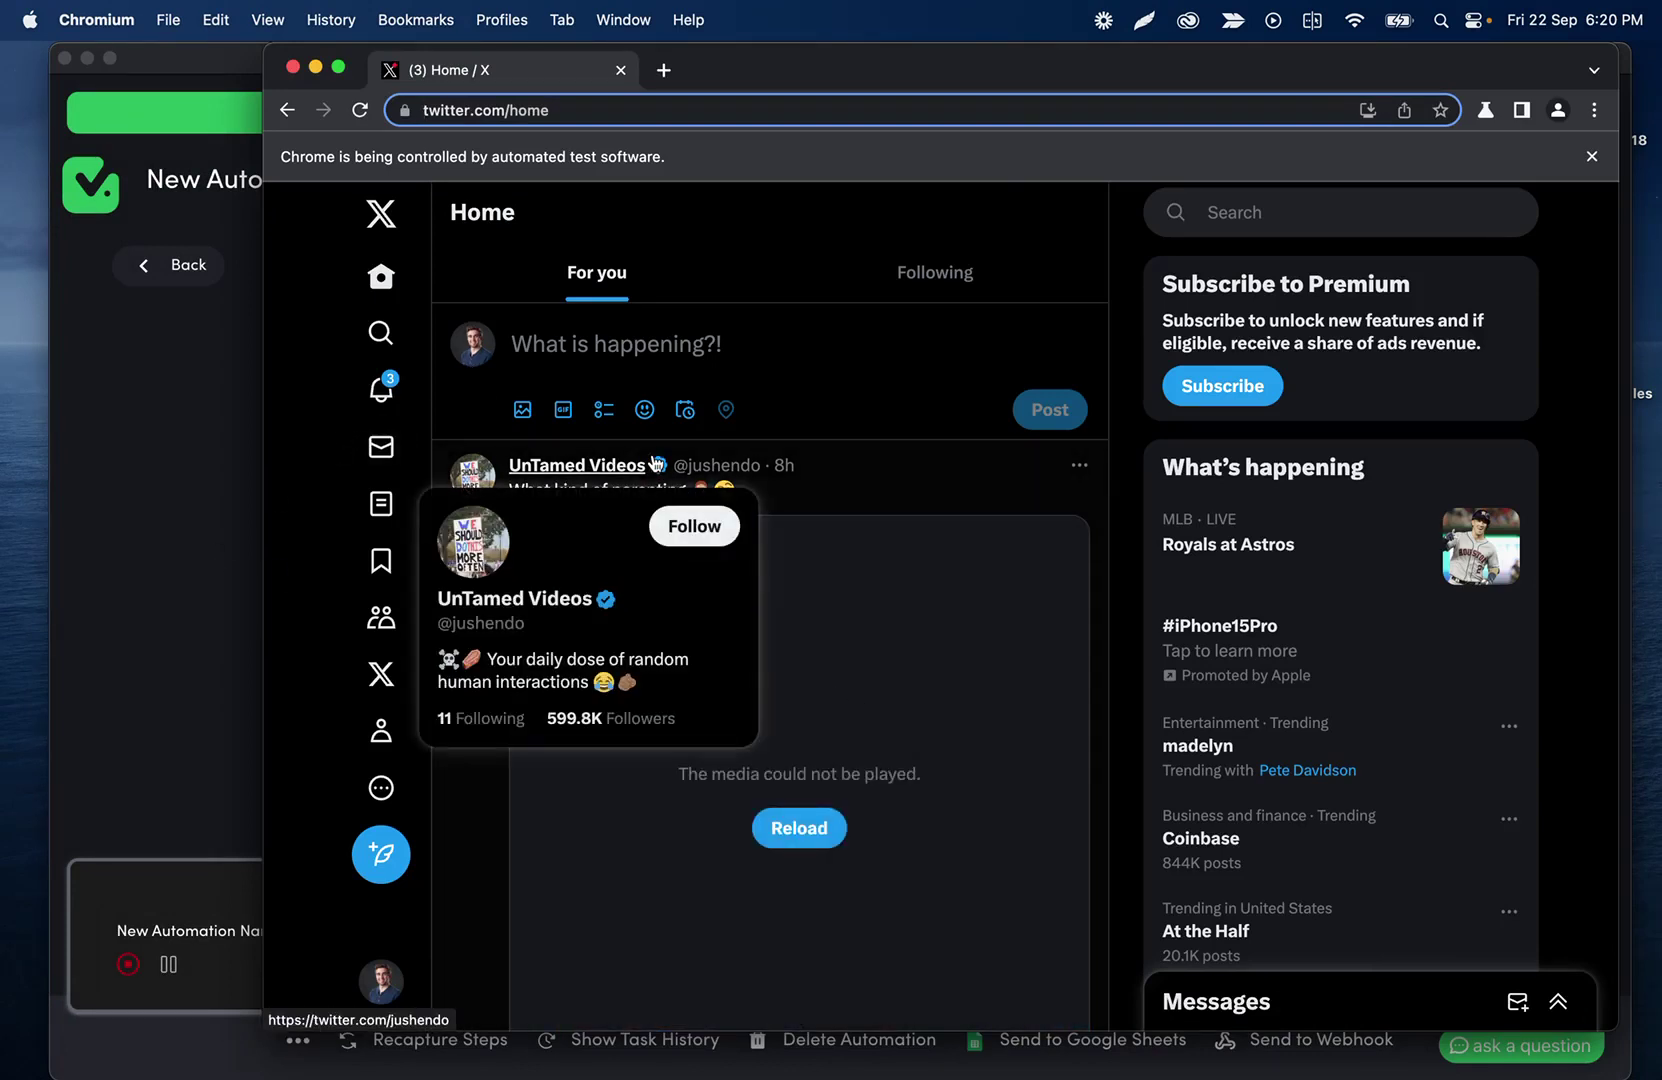